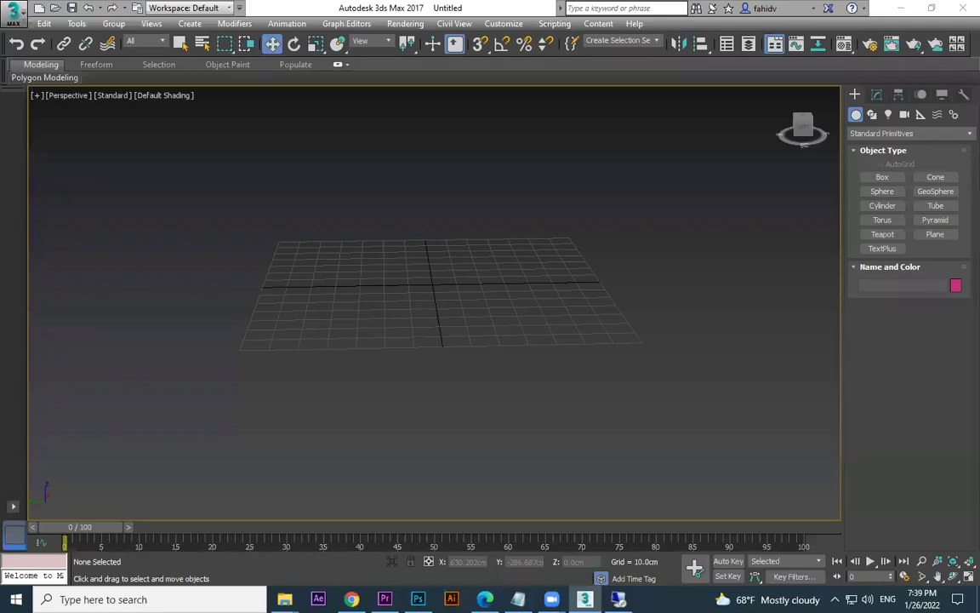
- View the bicycle reference image cyc.jpg from the desktop in Photos, close it, and return to 3ds Max
click(903, 10)
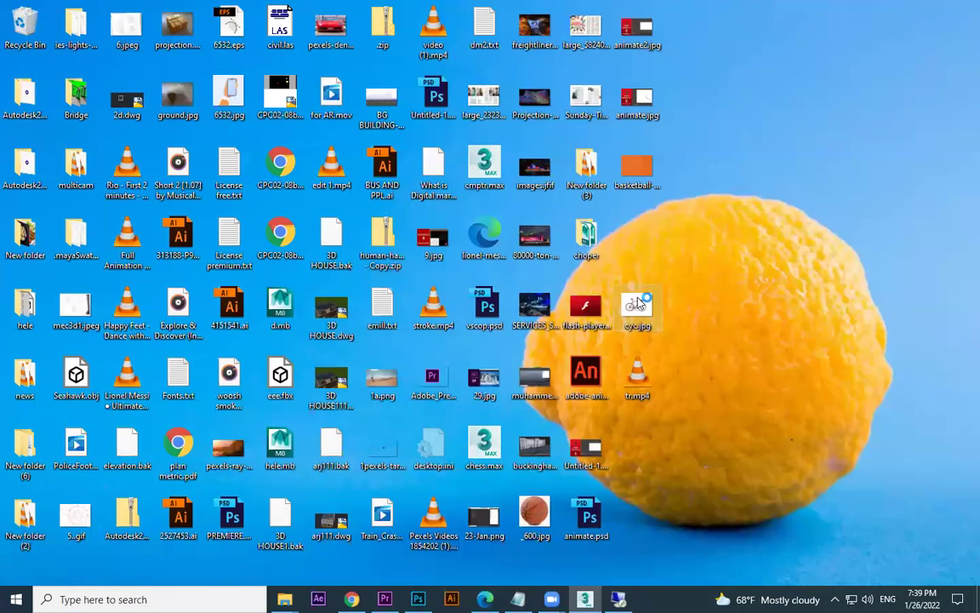
double_click(639, 304)
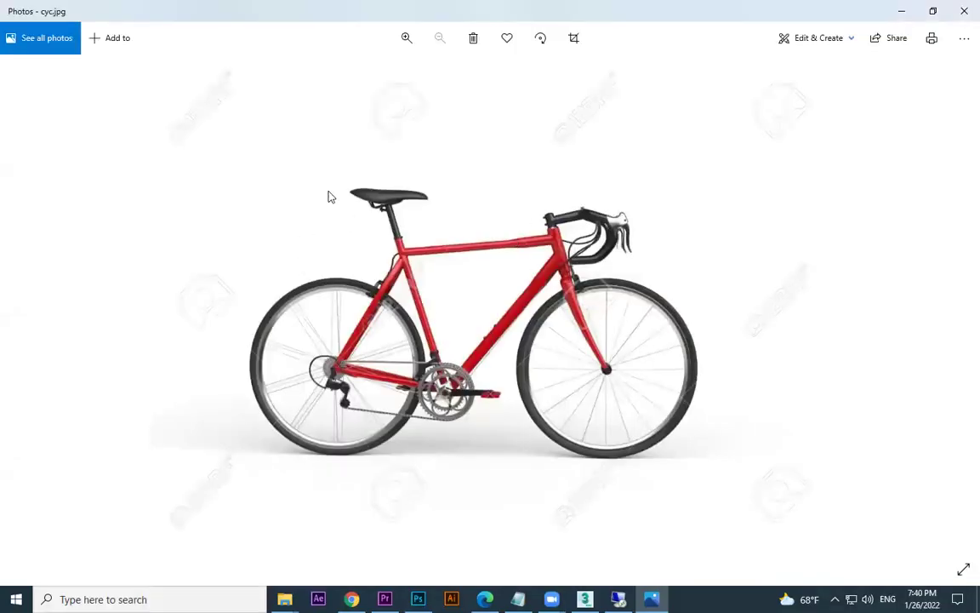
click(963, 7)
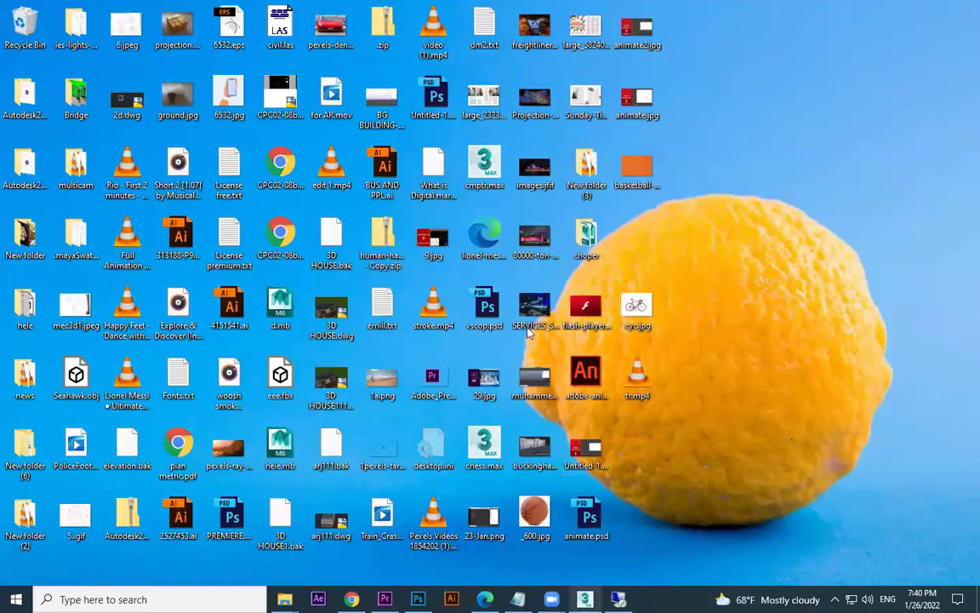
key(alt+Tab)
- Switch to the Left view and use the file cyc.jpg as its viewport background
key(l)
middle_drag(354, 341, 537, 359)
middle_drag(337, 308, 338, 304)
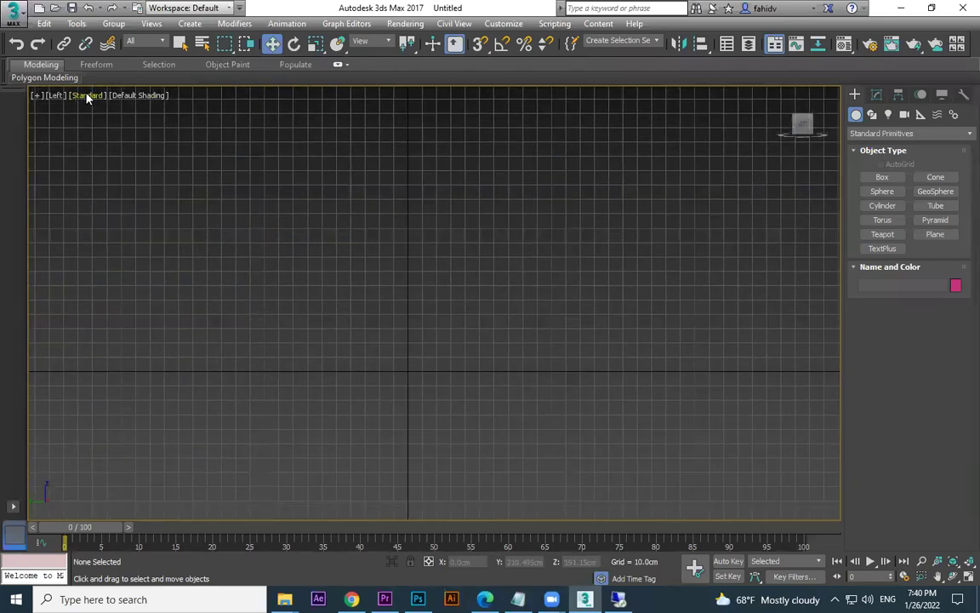
click(87, 96)
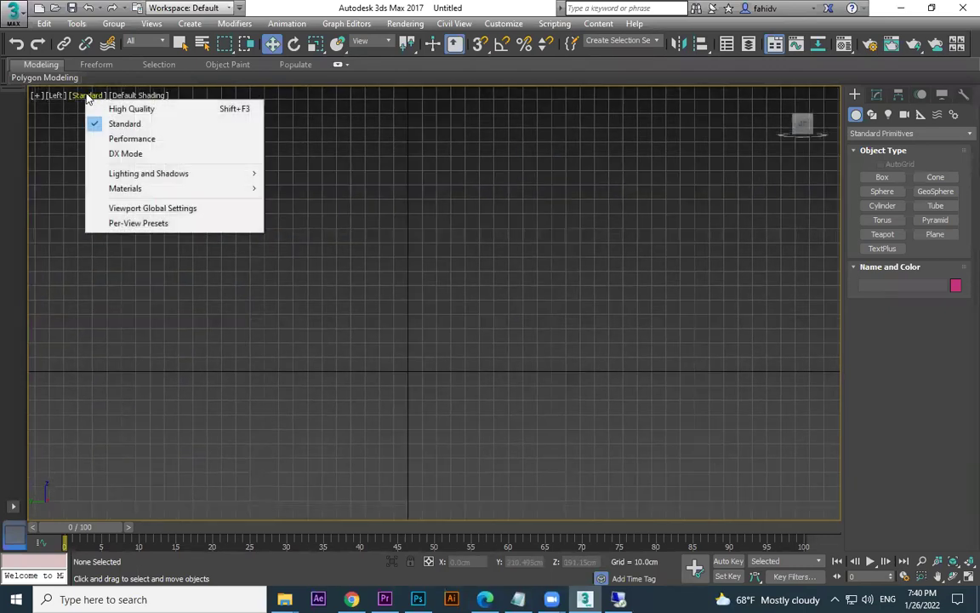
click(200, 210)
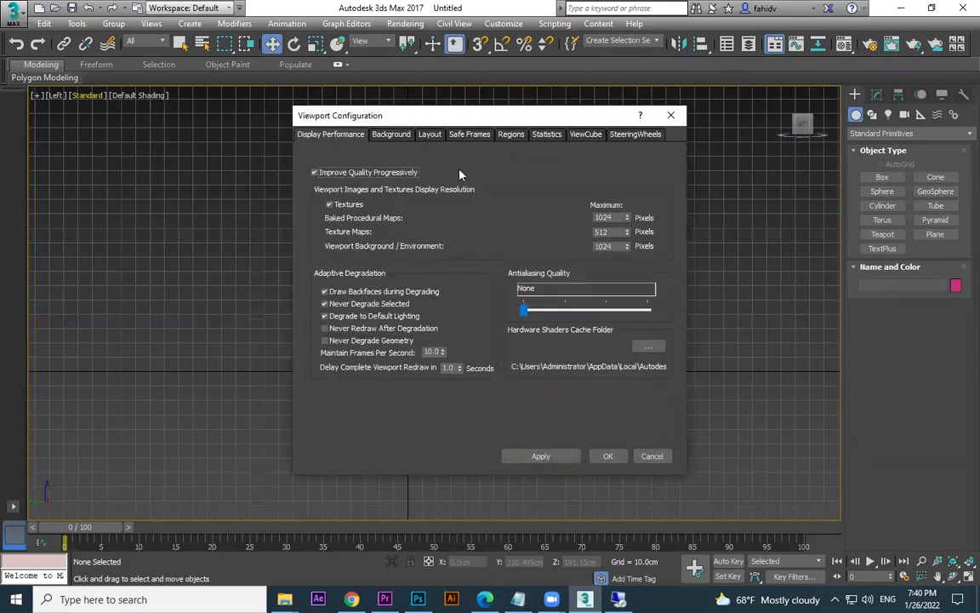
click(390, 138)
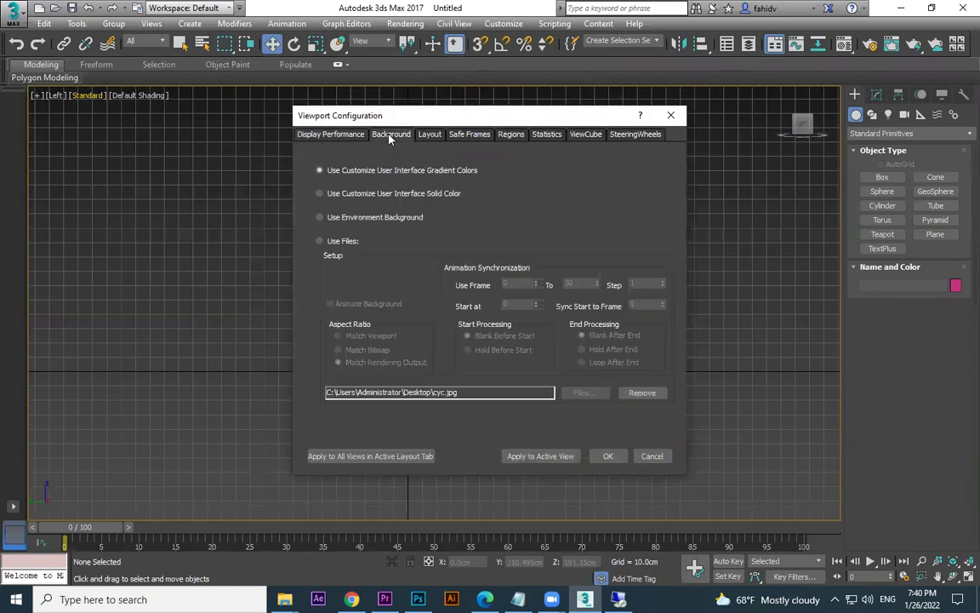
click(345, 242)
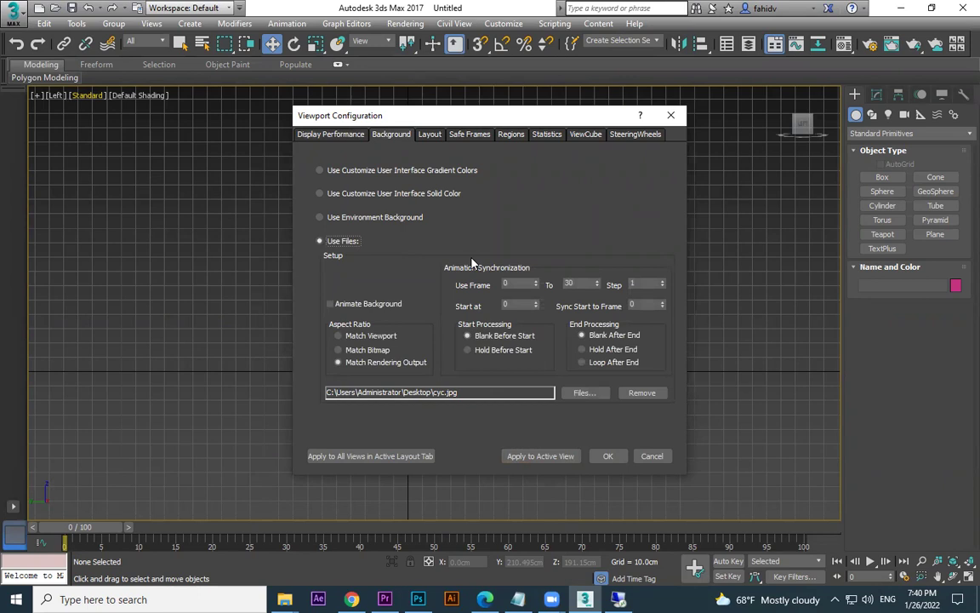
click(584, 393)
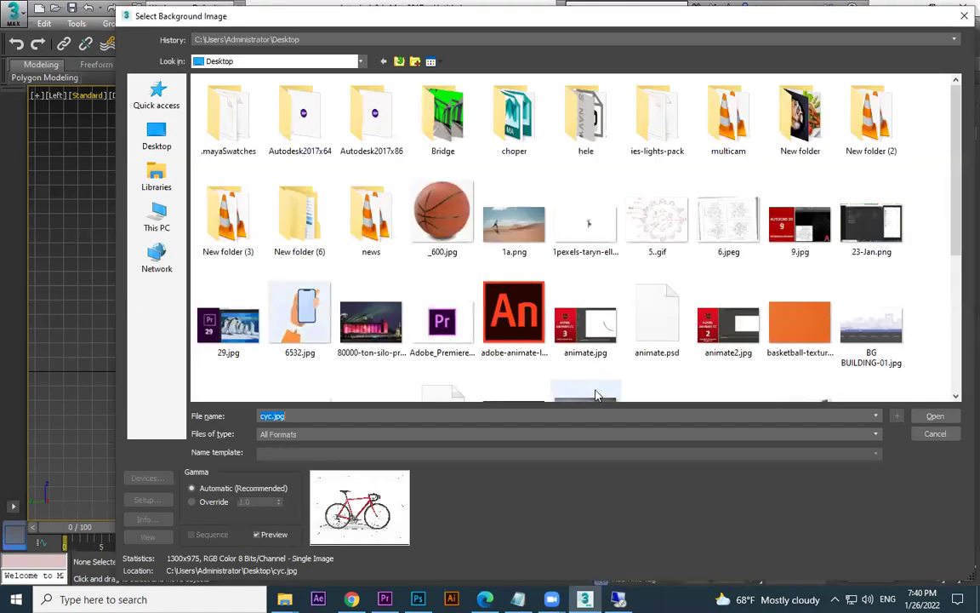
scroll(585, 256, down, 3)
double_click(299, 166)
click(607, 456)
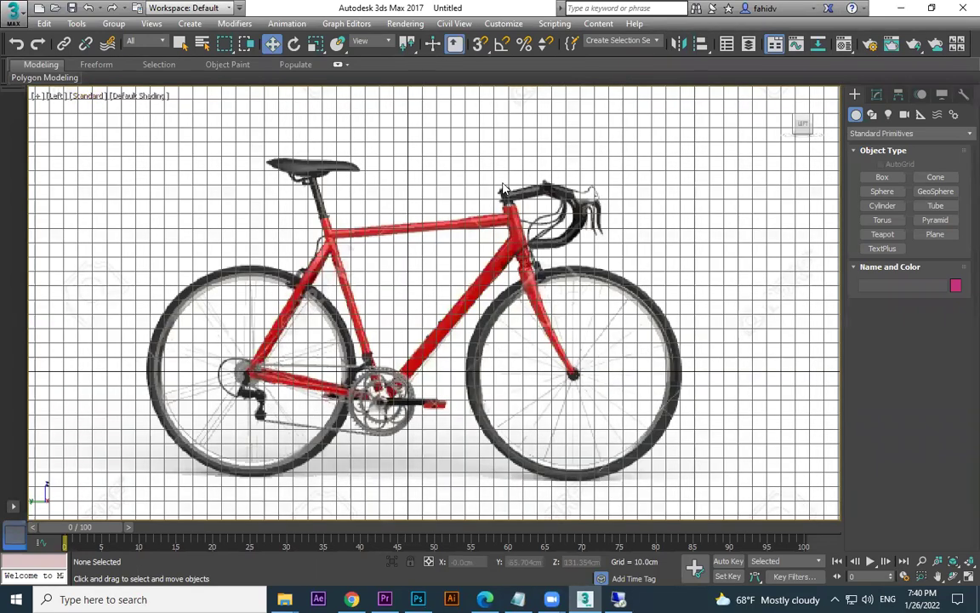
- Check the background in the Perspective view, then restore the Left view's background to the customized user interface gradient colors
key(p)
scroll(575, 278, down, 3)
scroll(623, 267, up, 2)
key(alt)
key(l)
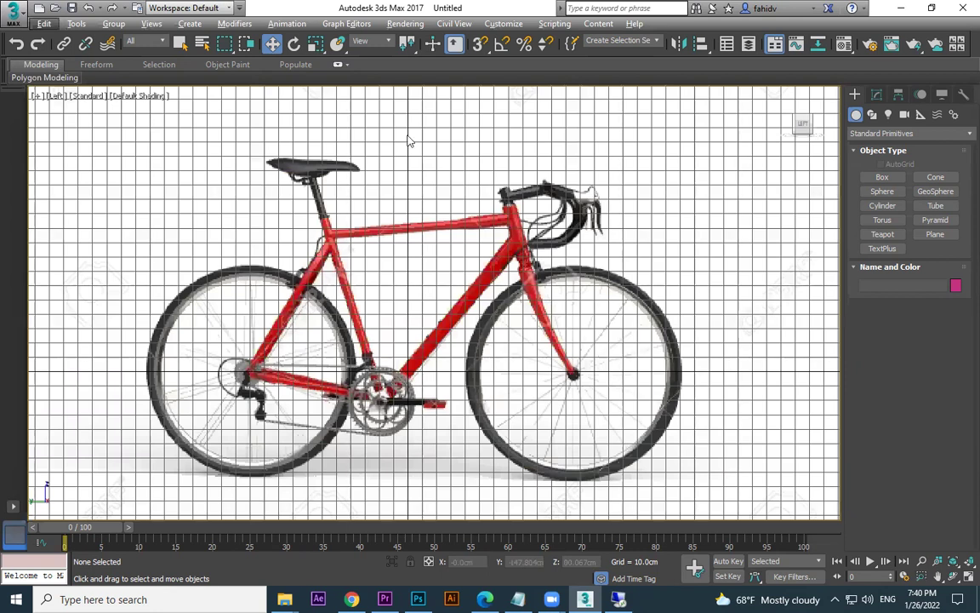
click(97, 98)
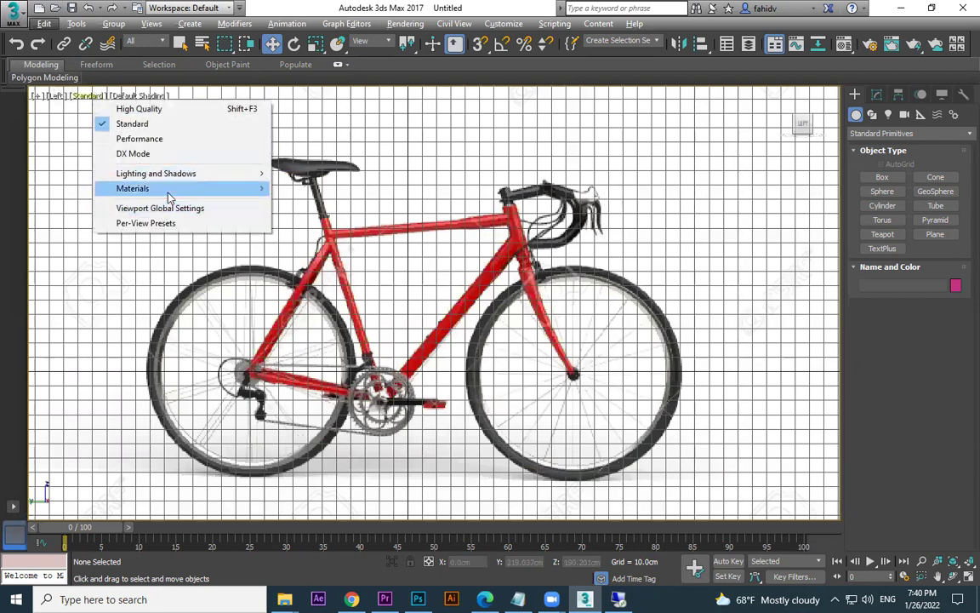
click(182, 214)
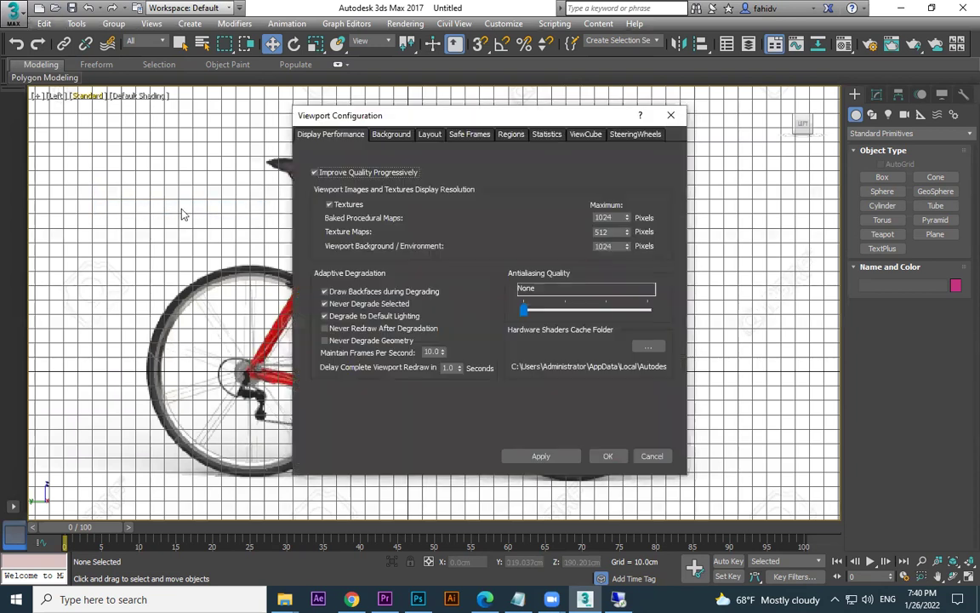
click(402, 135)
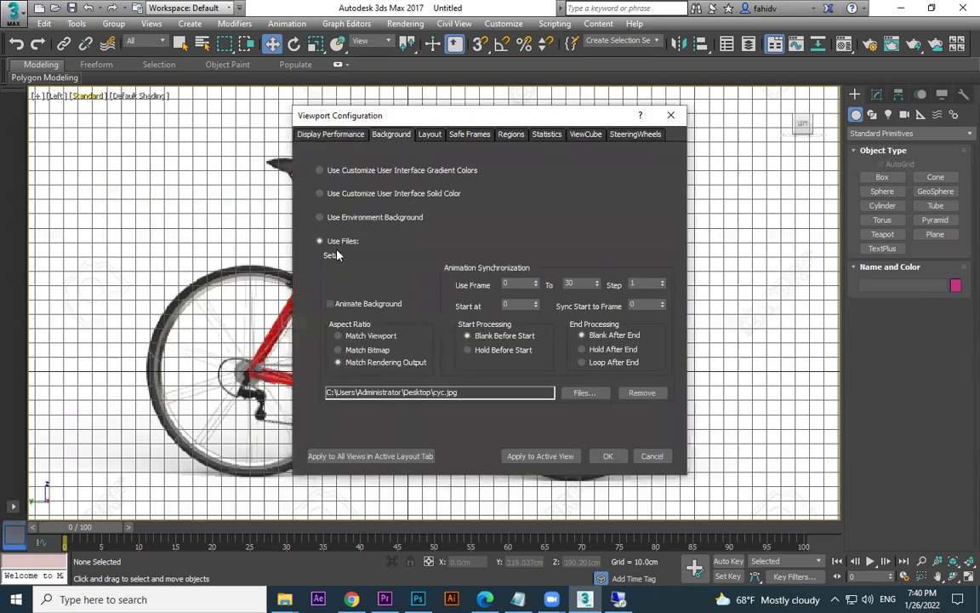
click(321, 171)
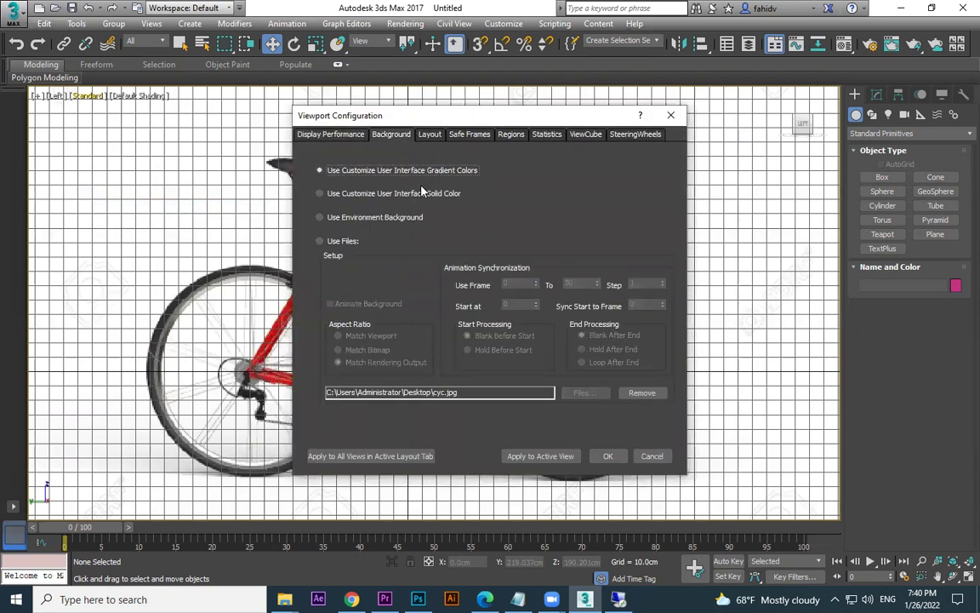
click(609, 457)
- Create a plane about 160 cm long and 249 cm wide in the Left view, above the horizontal grid axis
key(p)
middle_drag(640, 313, 547, 320)
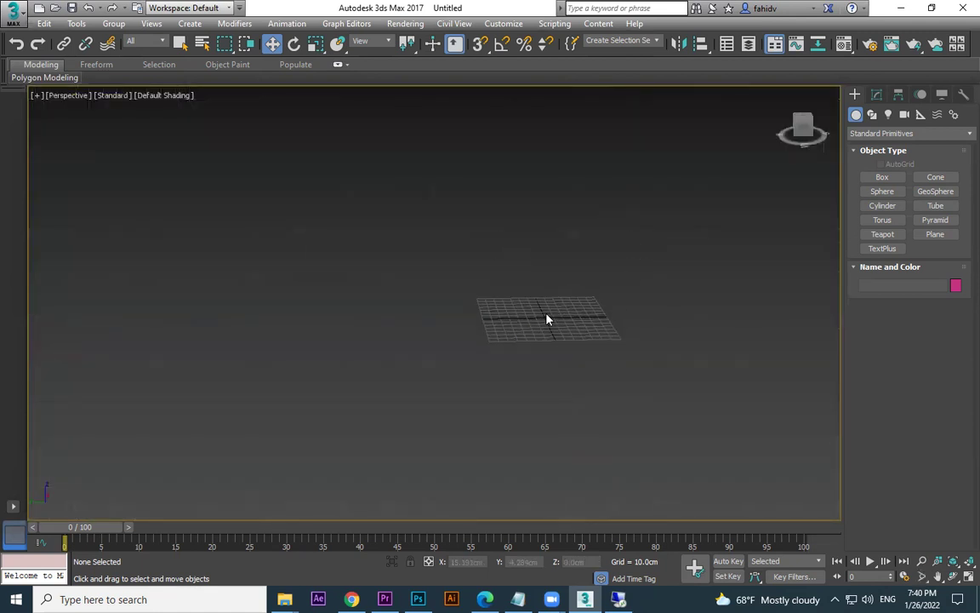
click(936, 235)
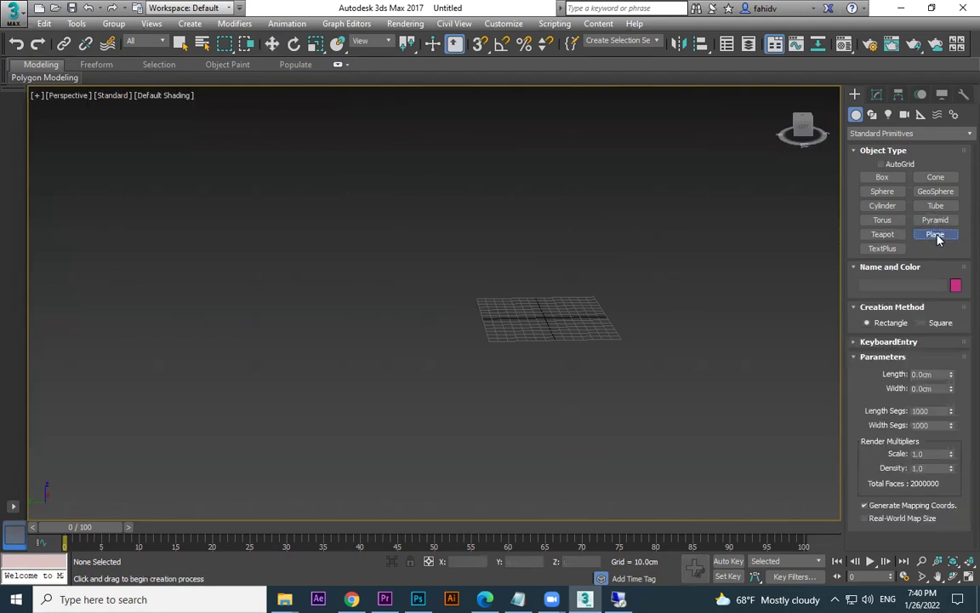
key(l)
drag(232, 134, 590, 364)
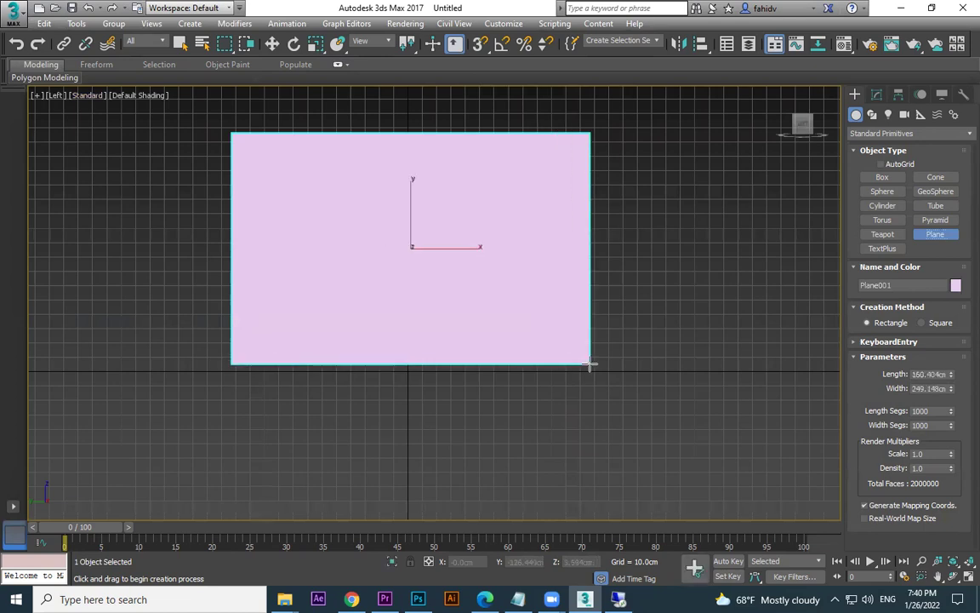
key(w)
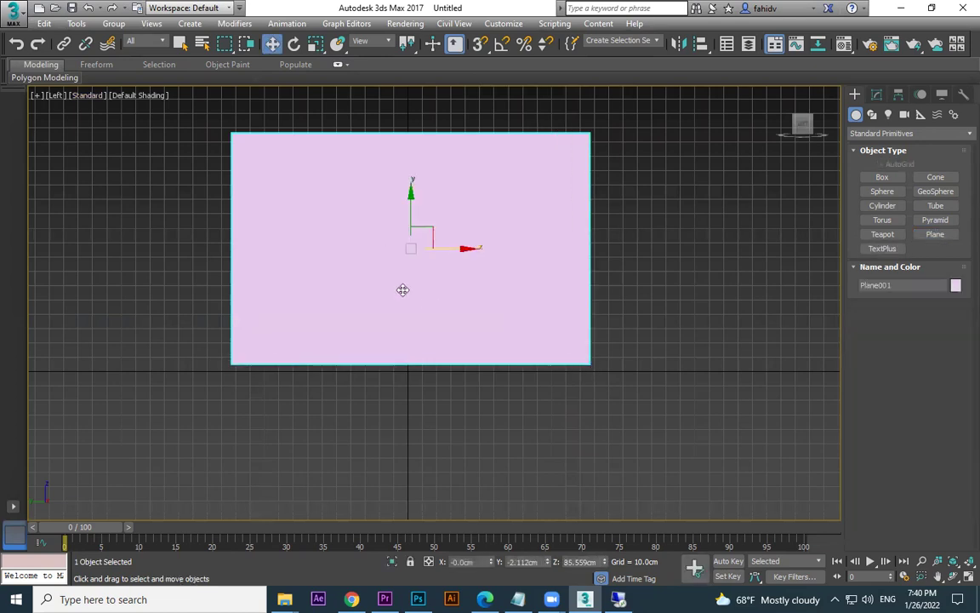
- Look up the pixel dimensions of cyc.jpg in the desktop file's property details
click(902, 8)
right_click(642, 311)
click(705, 573)
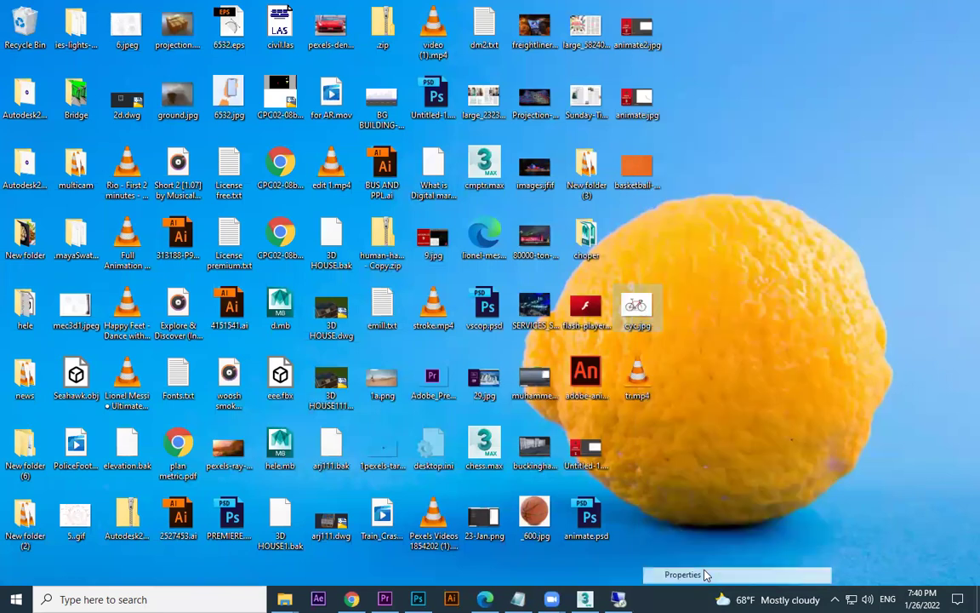
click(734, 265)
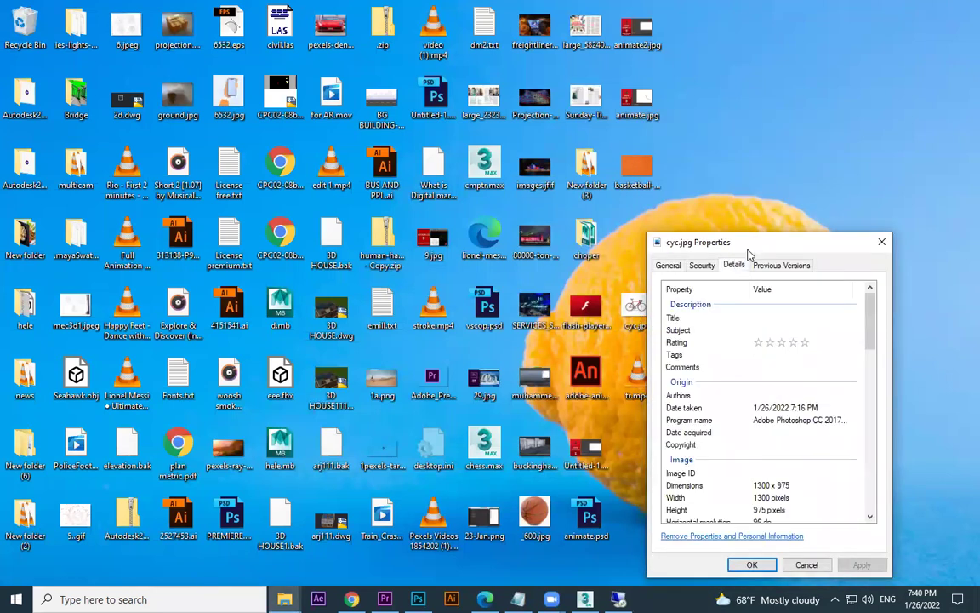
drag(754, 245, 800, 176)
click(928, 173)
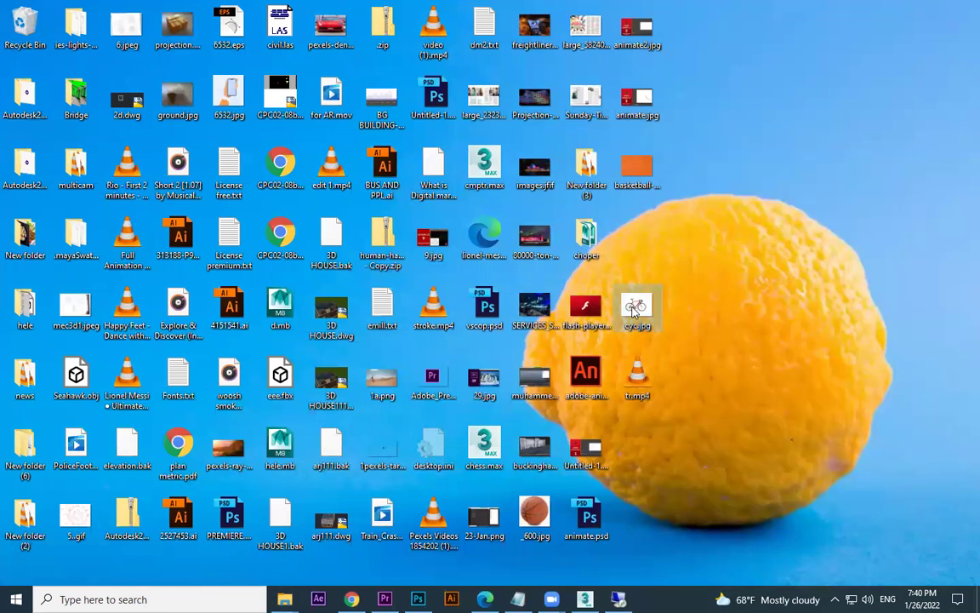
key(alt+Return)
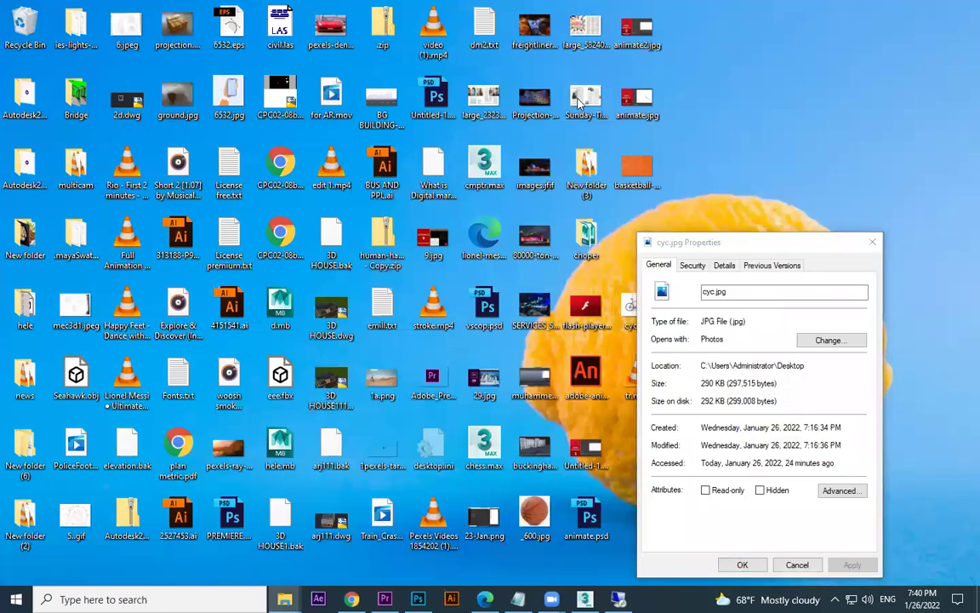
click(724, 264)
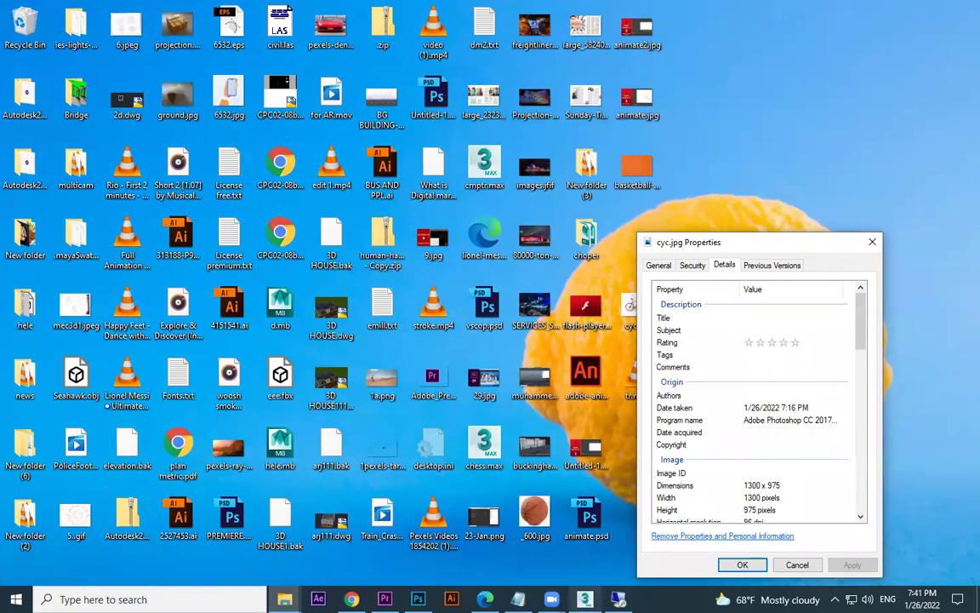
- Back in 3ds Max, set the plane's width to 1300 cm and its length to 975 cm
click(585, 600)
click(877, 96)
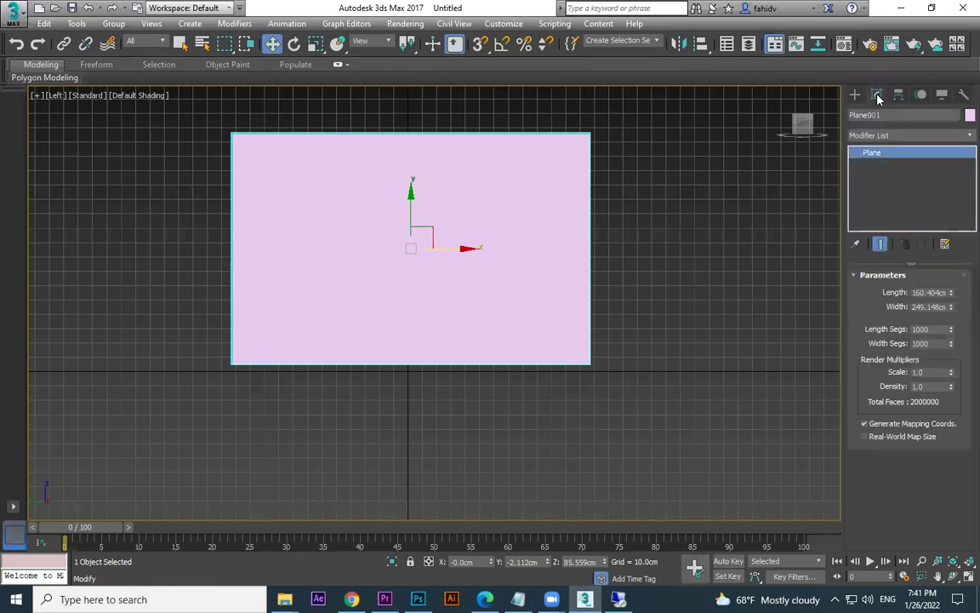
click(923, 307)
text(1300.0cm)
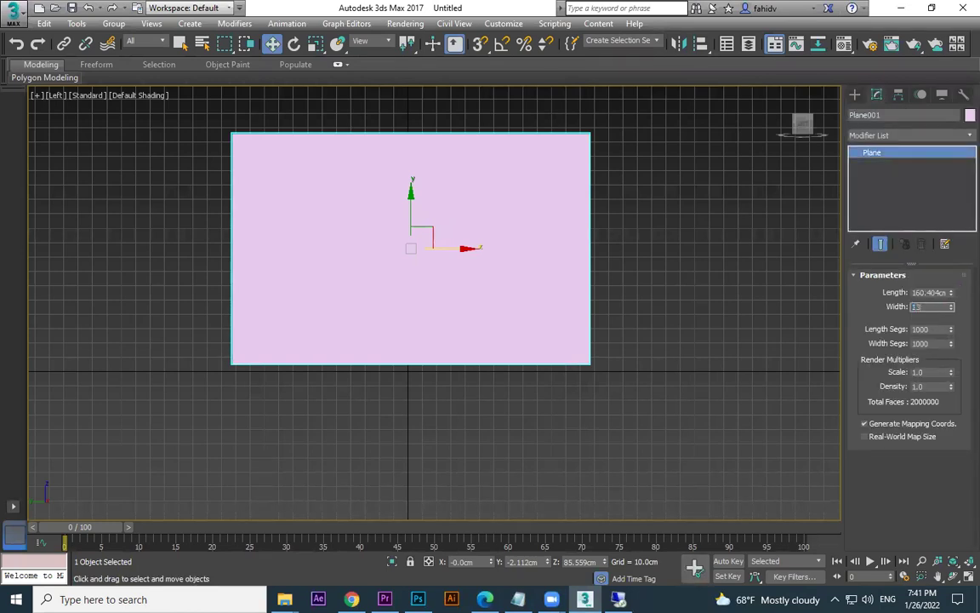
click(935, 292)
text(975.0cm)
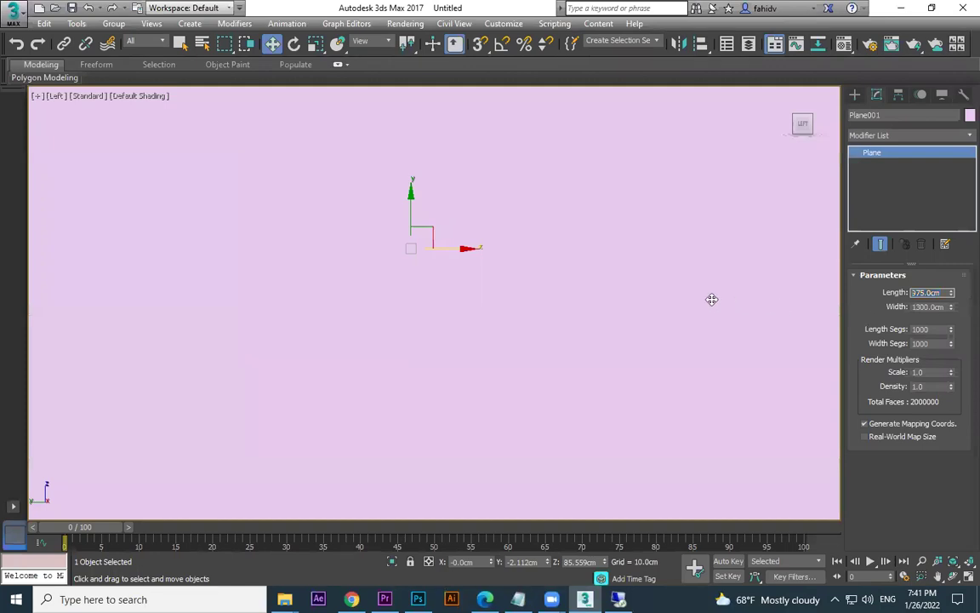
- Scale the plane down uniformly to about 12.5 percent in the Perspective view
text(p)
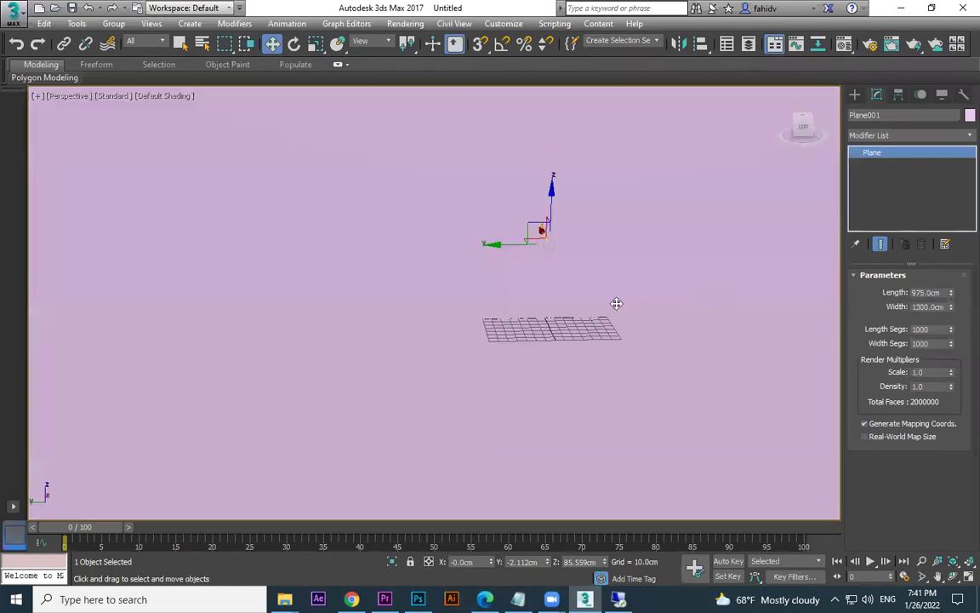
scroll(616, 303, down, 5)
key(r)
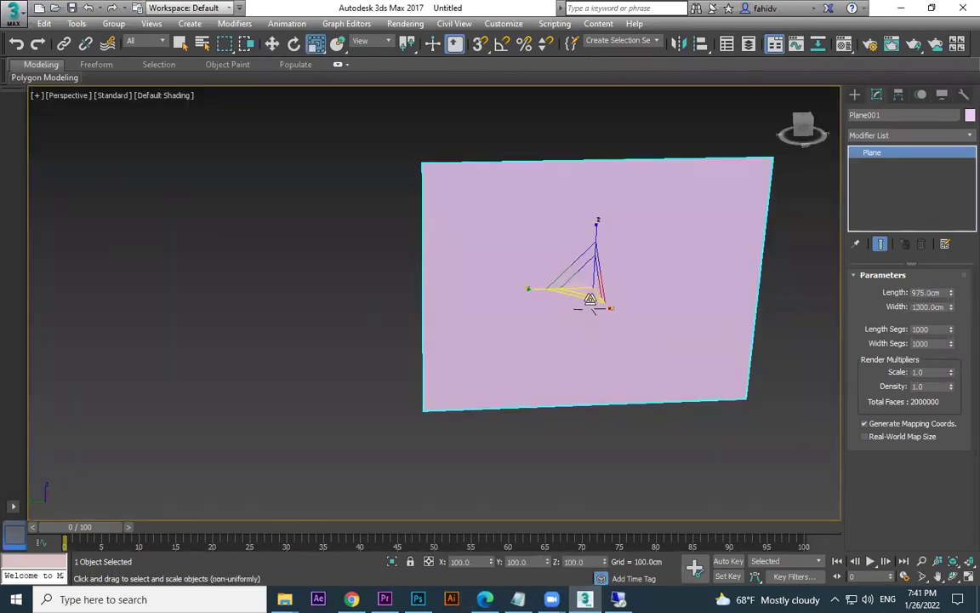
alt+middle_drag(589, 300, 593, 291)
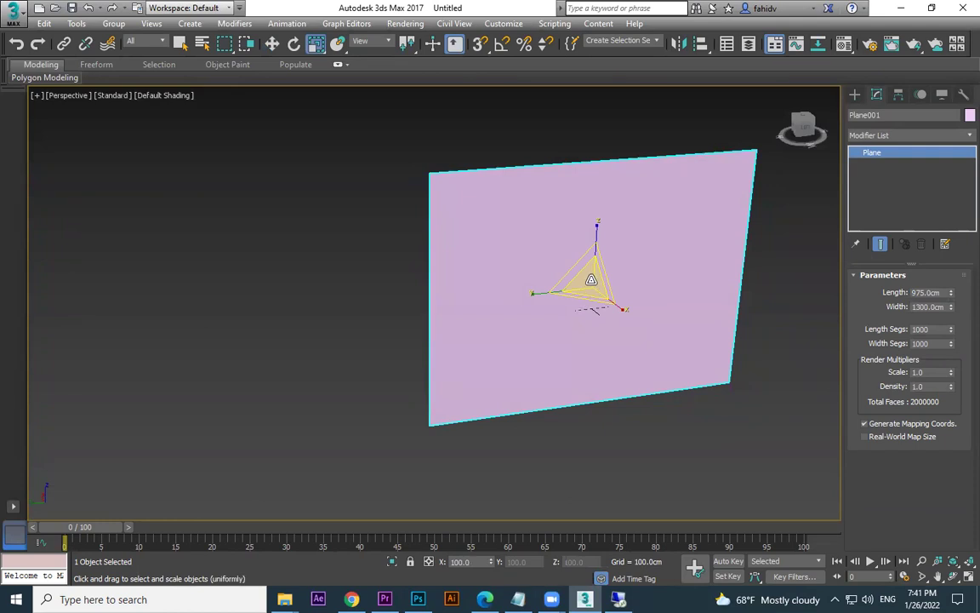
drag(591, 283, 686, 32)
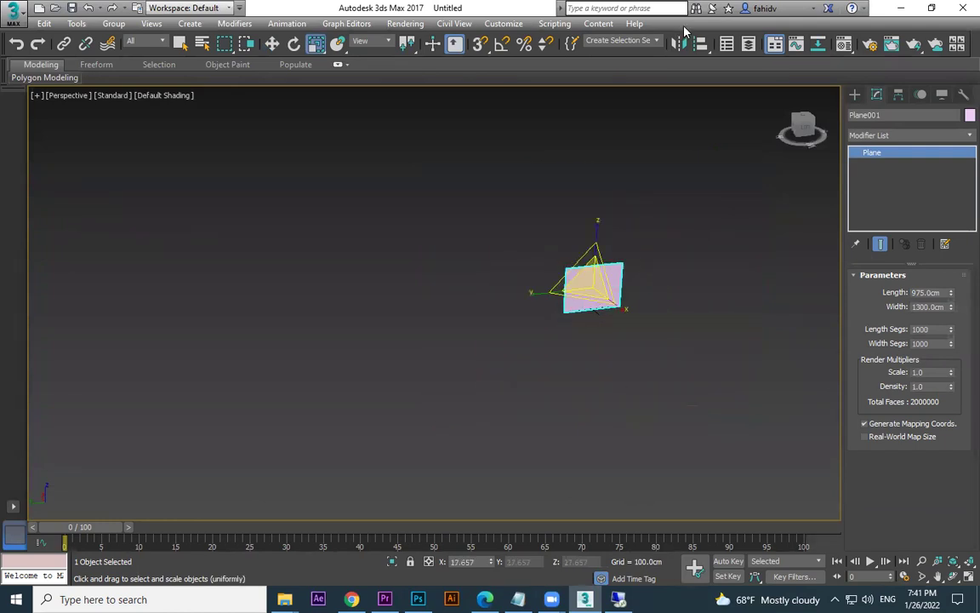
scroll(612, 298, up, 6)
scroll(548, 238, down, 2)
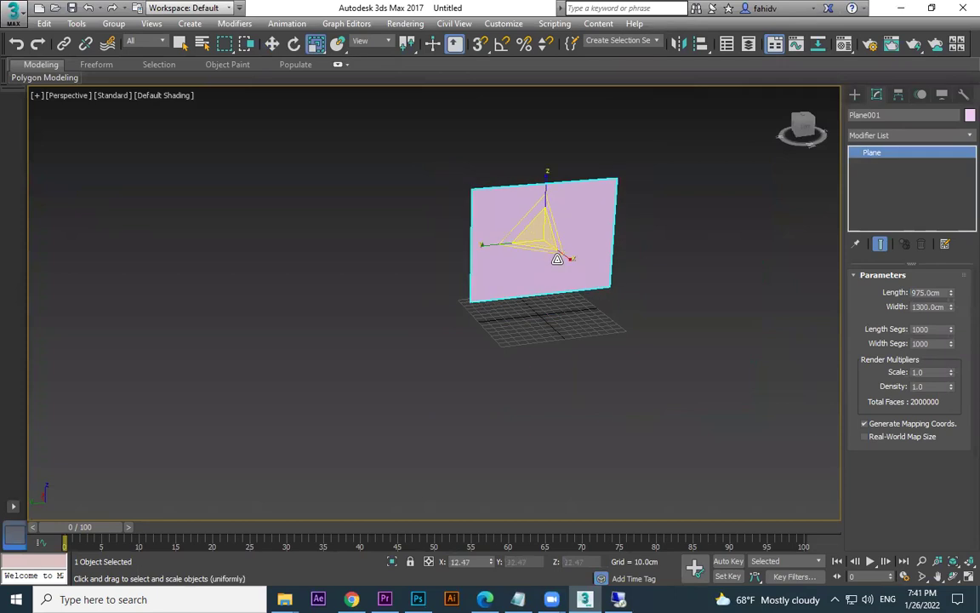
scroll(555, 260, up, 2)
- Move the plane down along Z to about 56 cm so its lower edge sits near the grid
key(w)
drag(546, 183, 547, 212)
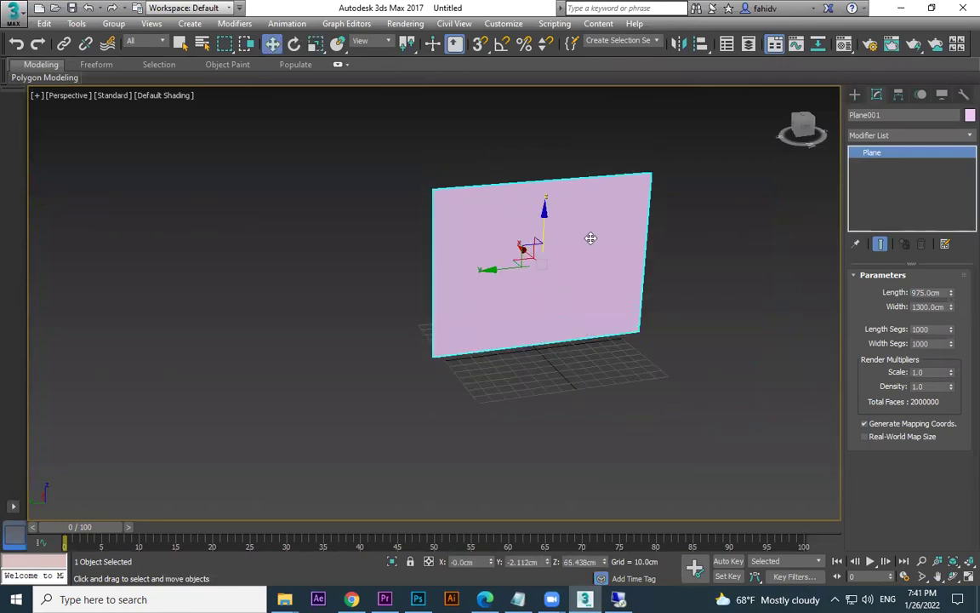
scroll(591, 238, up, 3)
alt+middle_drag(517, 278, 527, 228)
drag(528, 228, 534, 245)
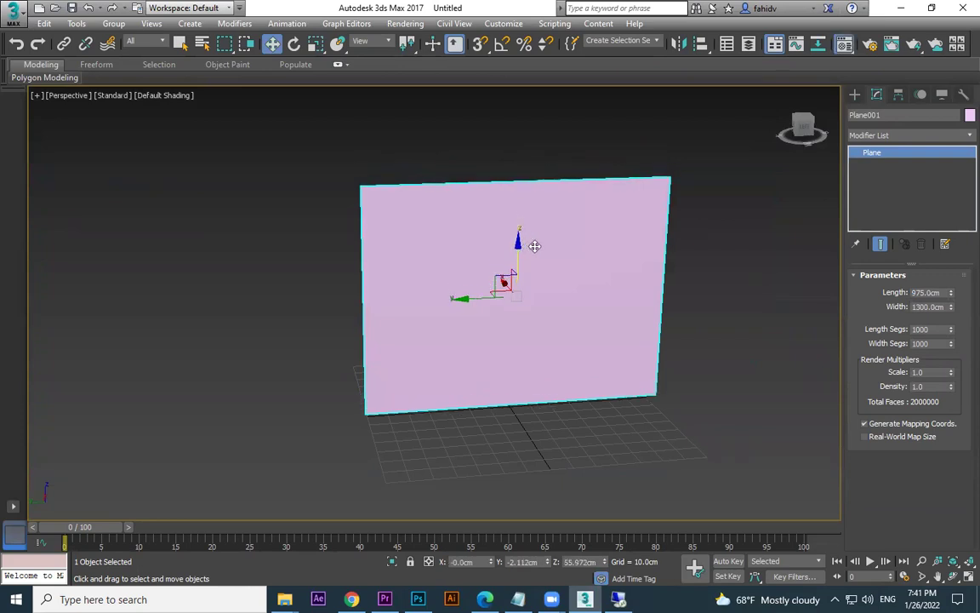
- Assign the 03 - Default material to the plane with cyc.jpg as its diffuse bitmap and show the map in the viewport
key(m)
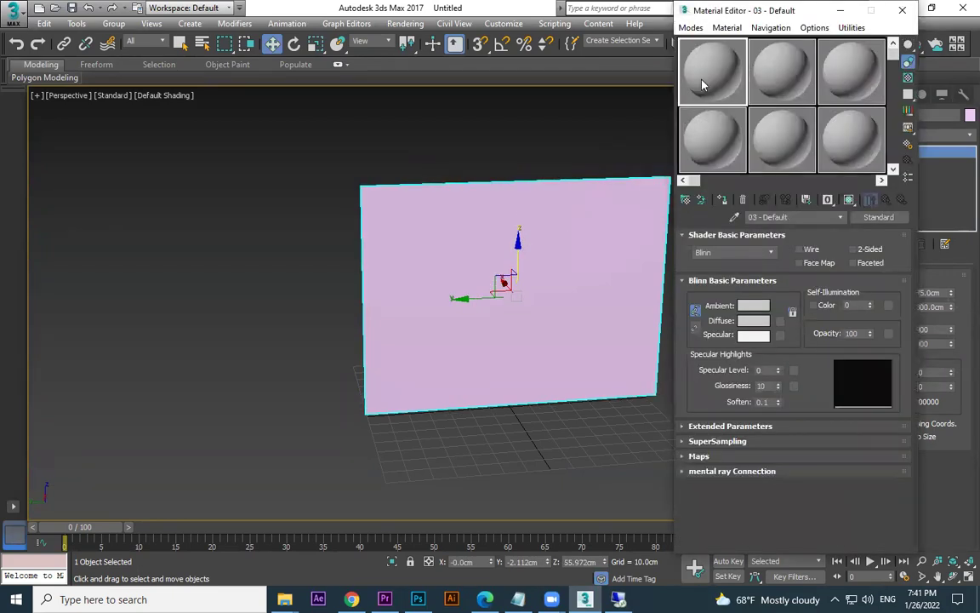
click(721, 199)
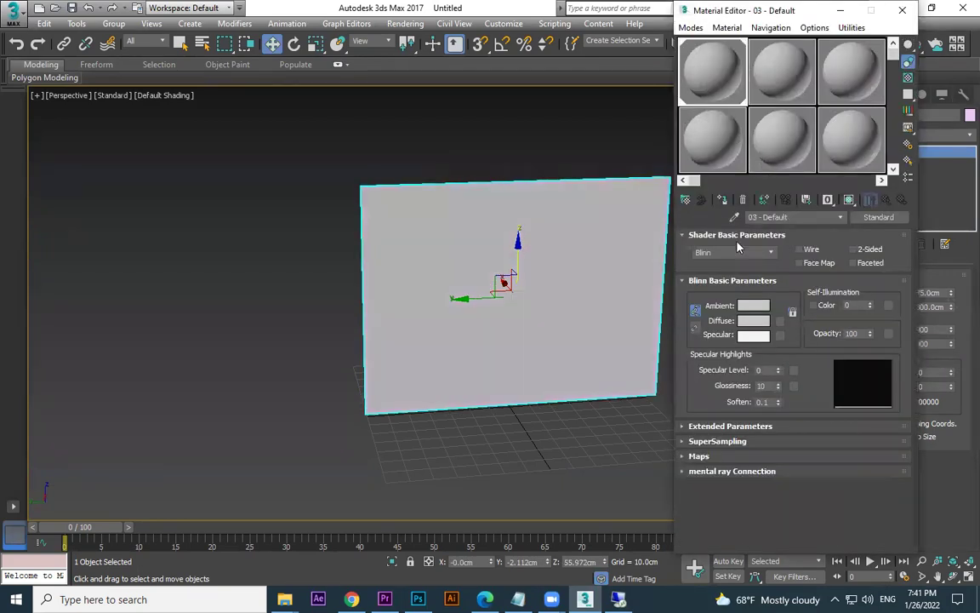
click(777, 322)
double_click(332, 179)
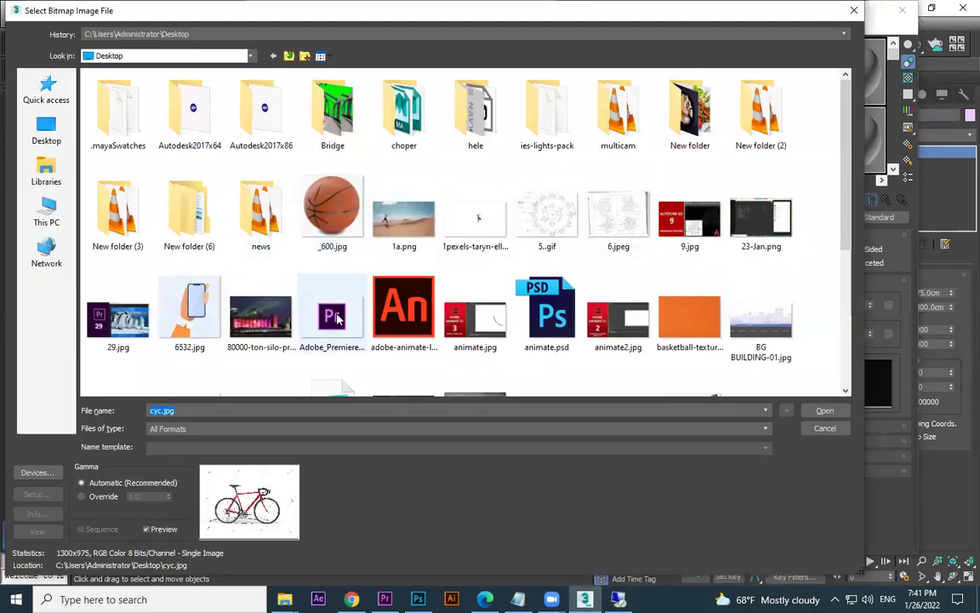
scroll(338, 318, down, 4)
double_click(190, 155)
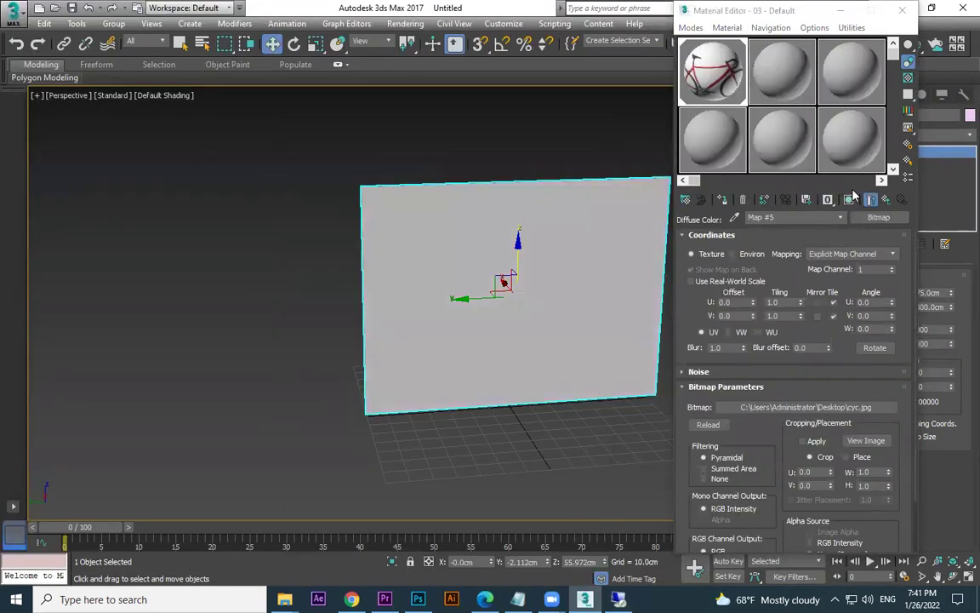
click(851, 201)
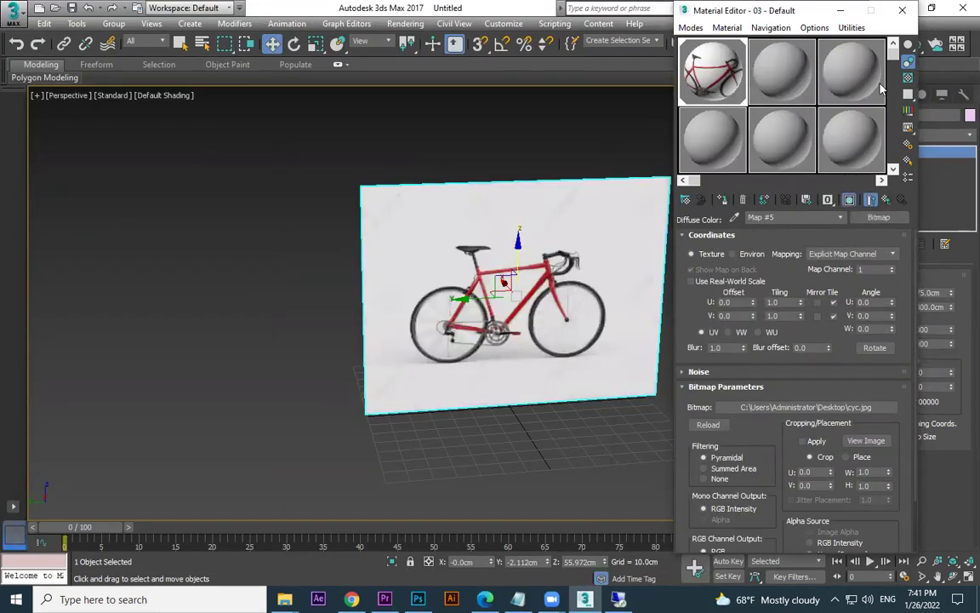
click(843, 12)
- Move the textured plane back along X, well behind the grid, and deselect it
alt+middle_drag(482, 295, 543, 303)
drag(479, 289, 126, 196)
click(550, 374)
alt+middle_drag(550, 375, 487, 368)
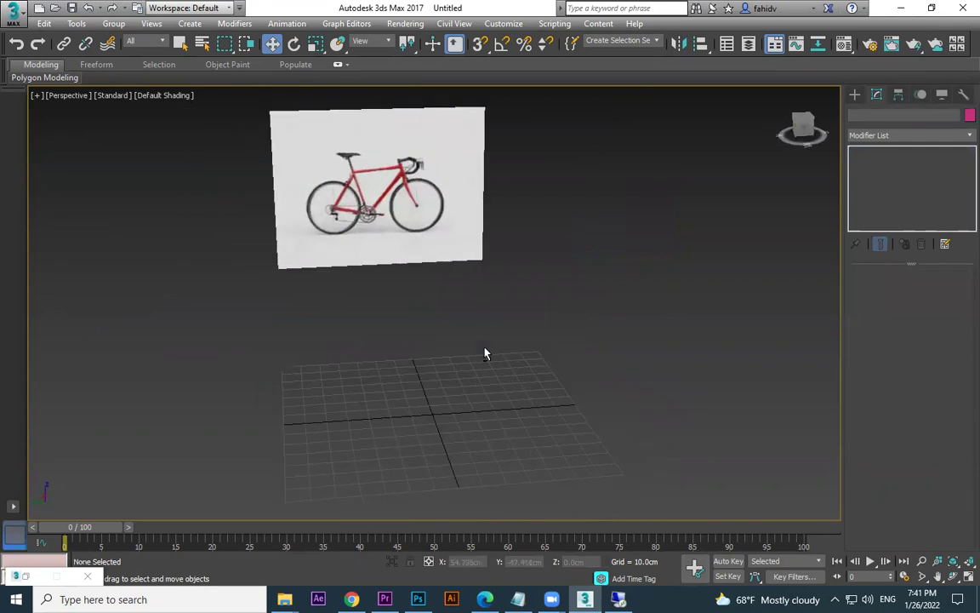
- Examine the bicycle image on the plane up close, including its frame, wheels and handlebar
scroll(391, 175, up, 5)
middle_drag(361, 182, 490, 291)
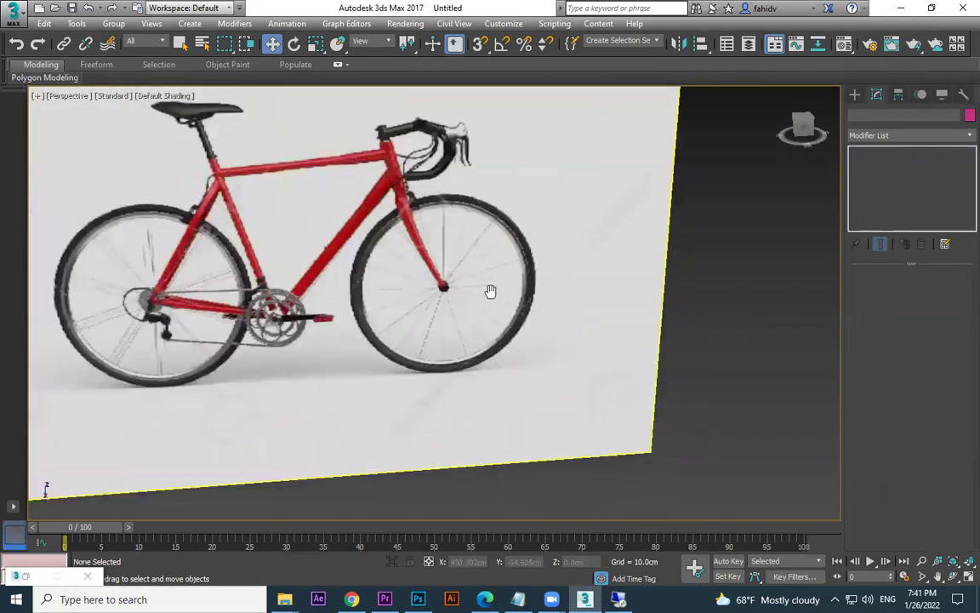
scroll(490, 291, up, 10)
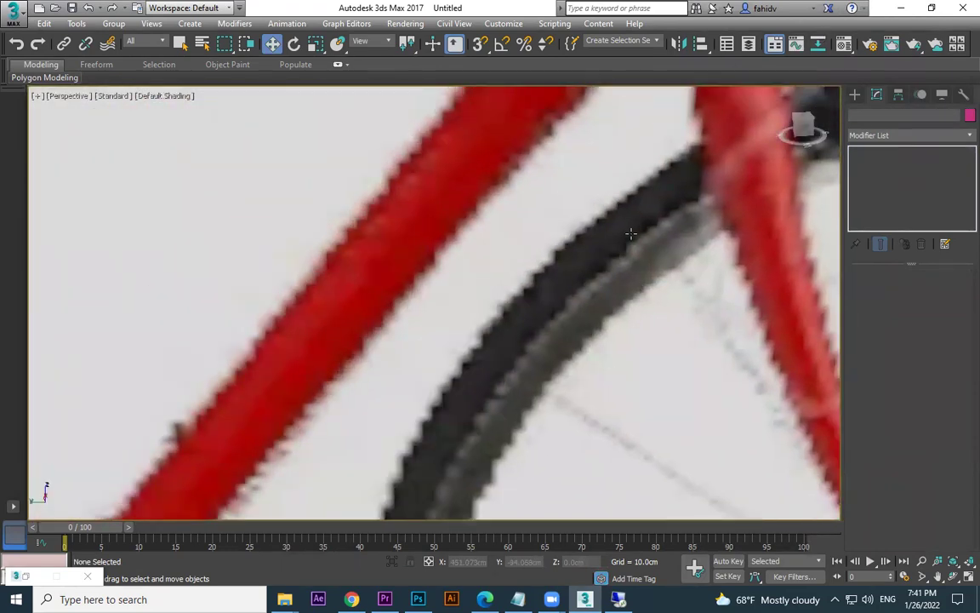
scroll(631, 234, down, 9)
middle_drag(602, 319, 572, 437)
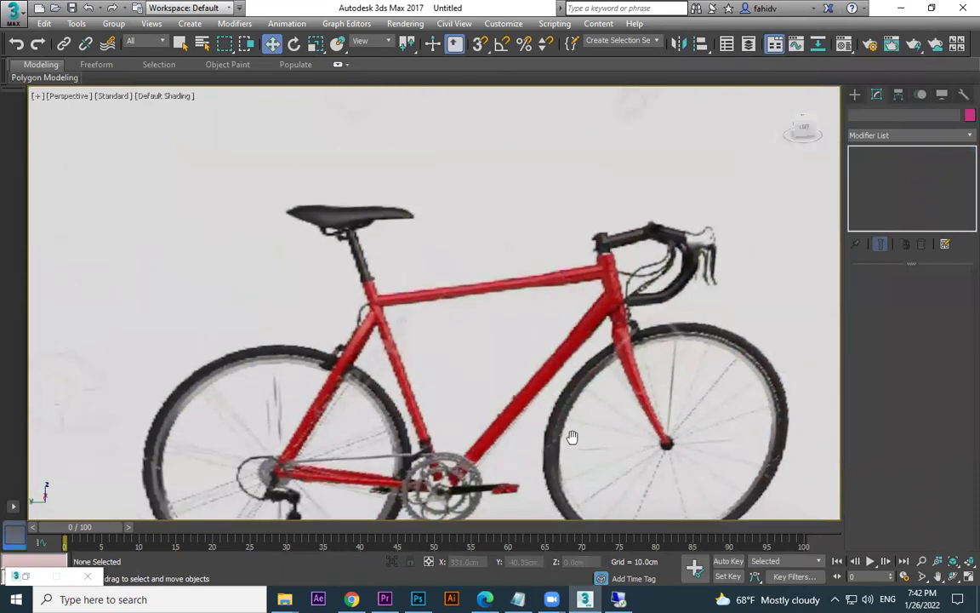
middle_drag(510, 414, 512, 415)
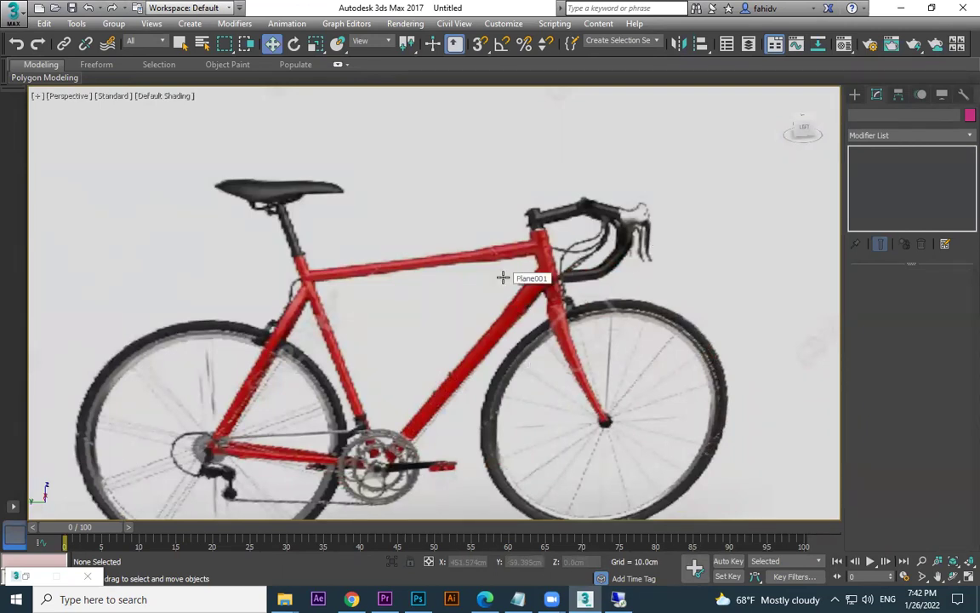
scroll(503, 277, down, 6)
- Create a torus centred on the front wheel hub in the Left view, with Radius 1 about 19.9 cm and Radius 2 about 1.57 cm
click(855, 94)
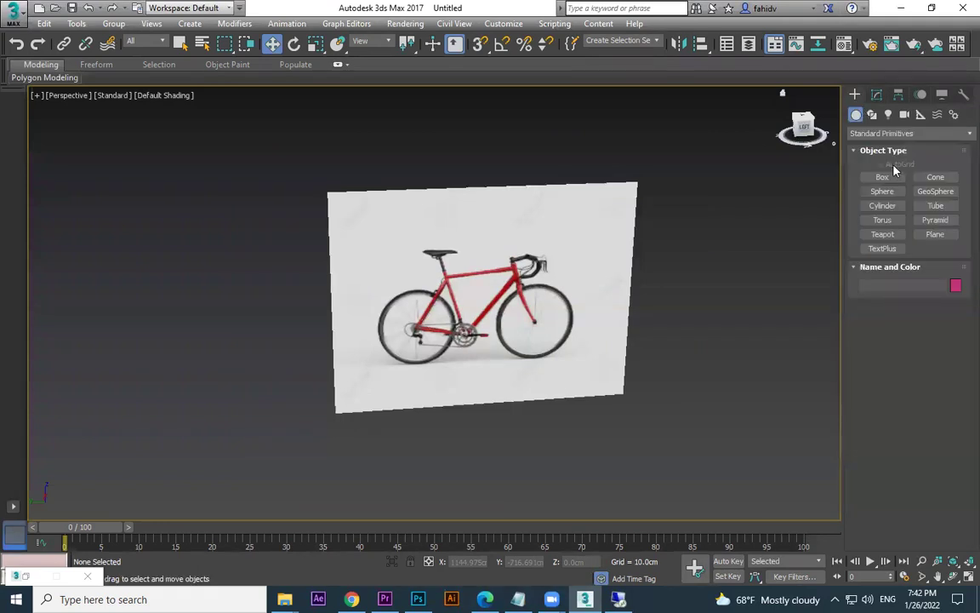
click(877, 95)
click(856, 95)
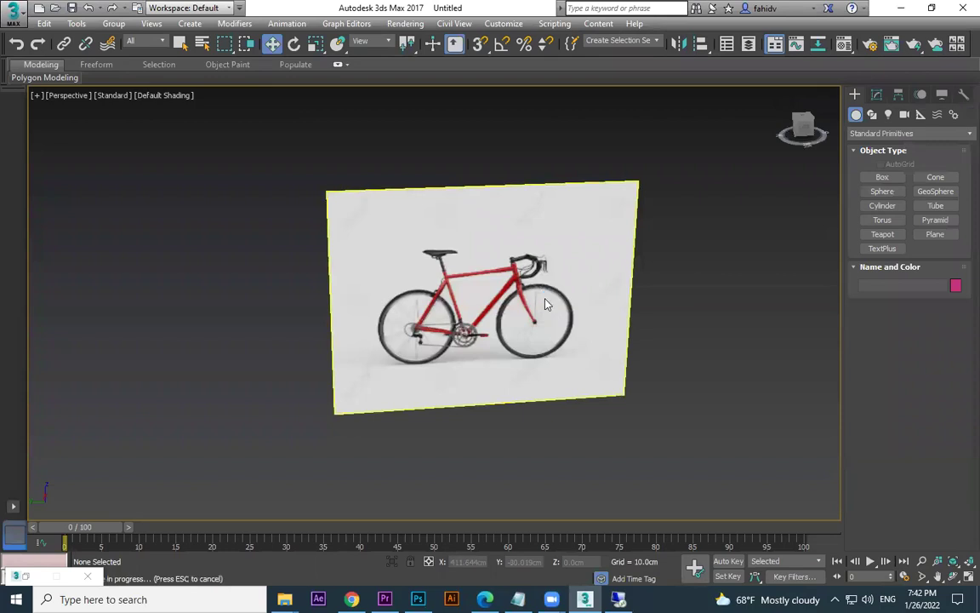
scroll(546, 305, up, 6)
click(882, 220)
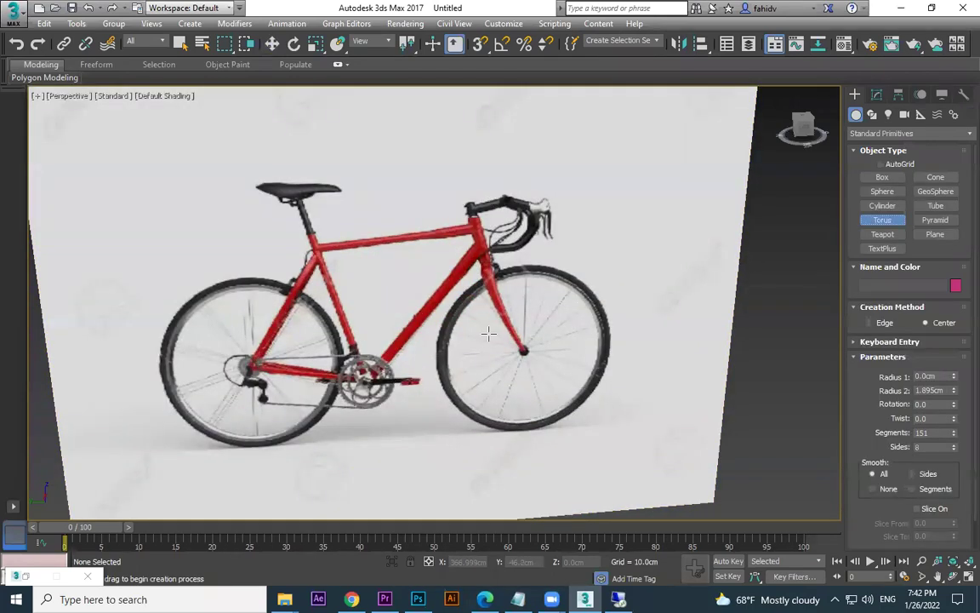
key(l)
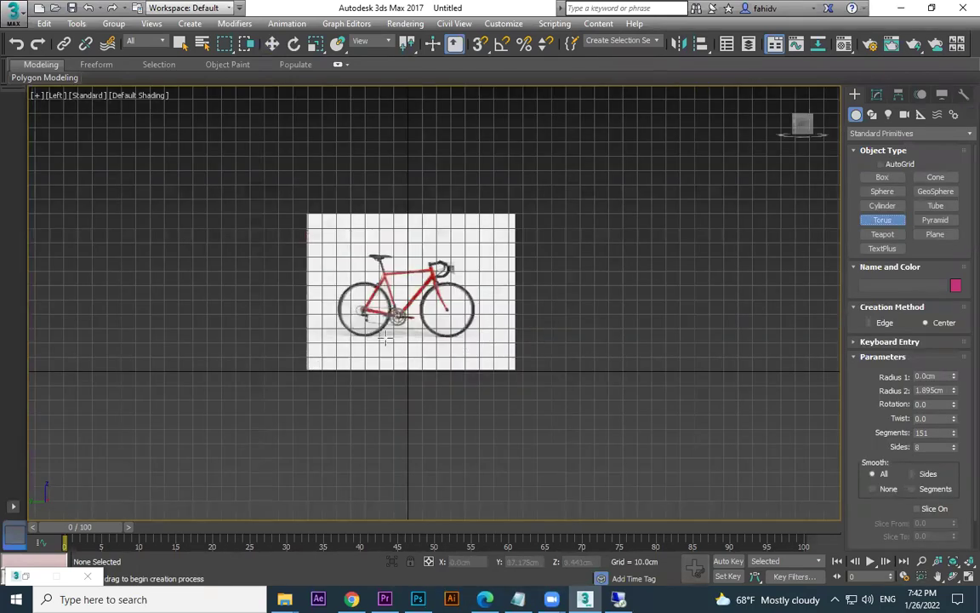
scroll(442, 309, up, 8)
drag(469, 309, 598, 424)
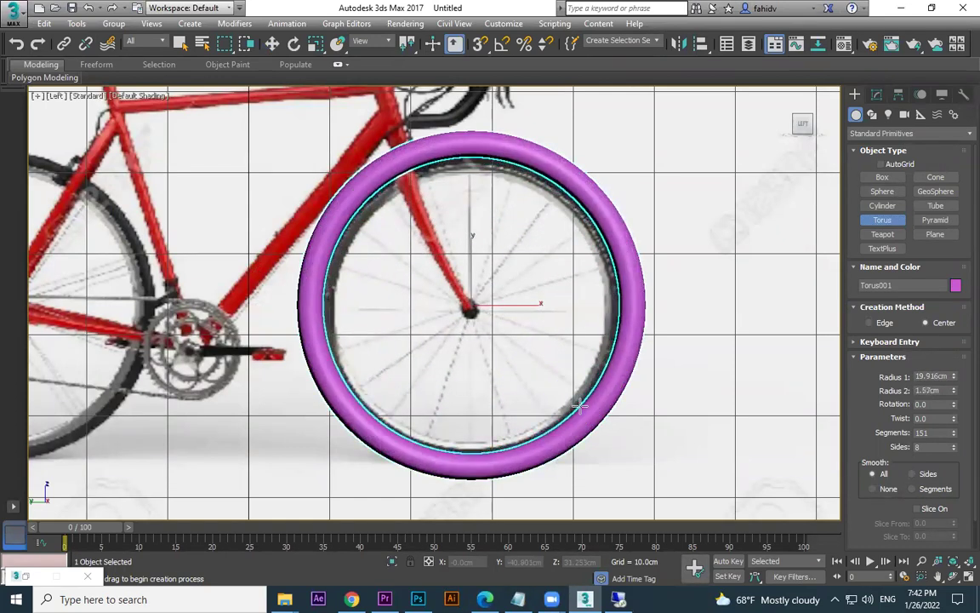
click(586, 403)
- Scale the torus down uniformly so it fits over the front wheel's tyre
key(r)
drag(474, 298, 474, 306)
key(w)
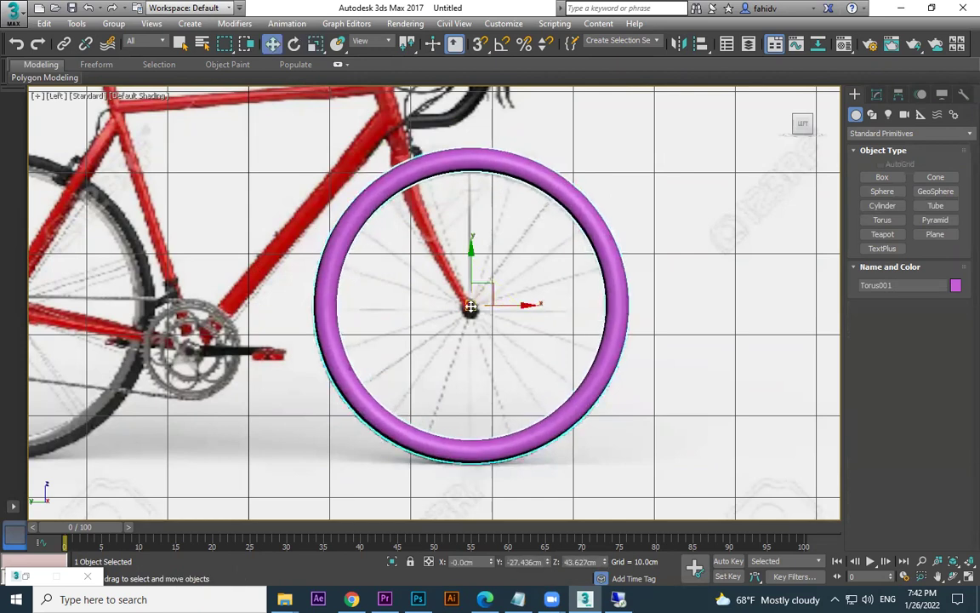
- Examine the torus in the Perspective view in relation to the reference plane and the grid
key(p)
scroll(625, 340, down, 5)
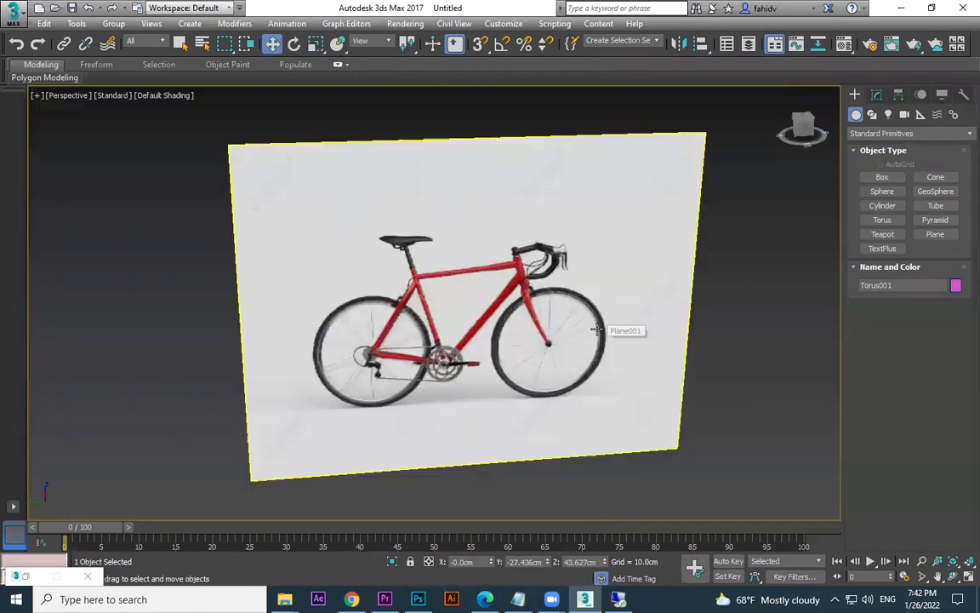
scroll(628, 341, down, 2)
scroll(587, 374, up, 8)
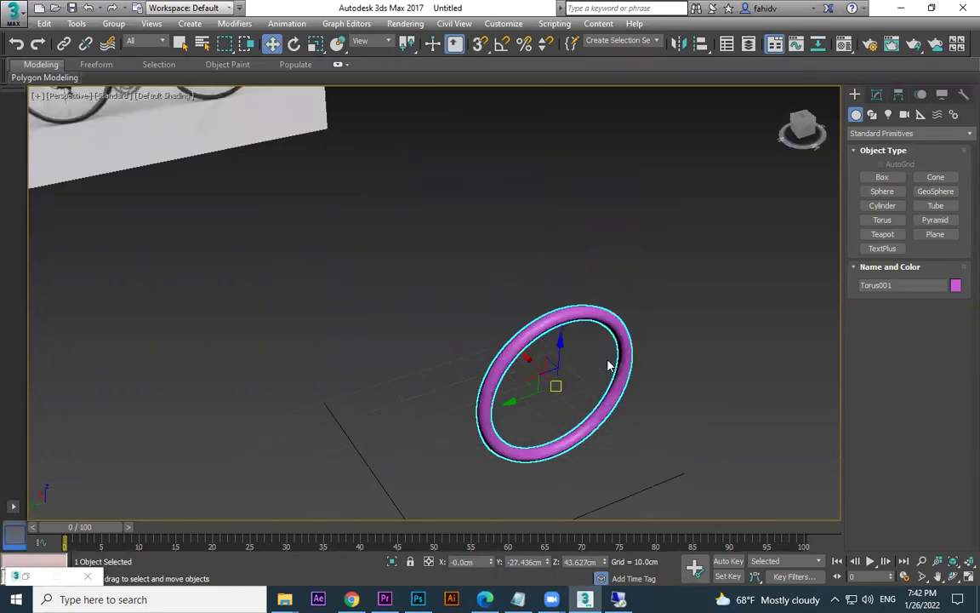
key(l)
key(p)
scroll(628, 376, up, 4)
middle_drag(590, 400, 611, 387)
scroll(611, 381, up, 1)
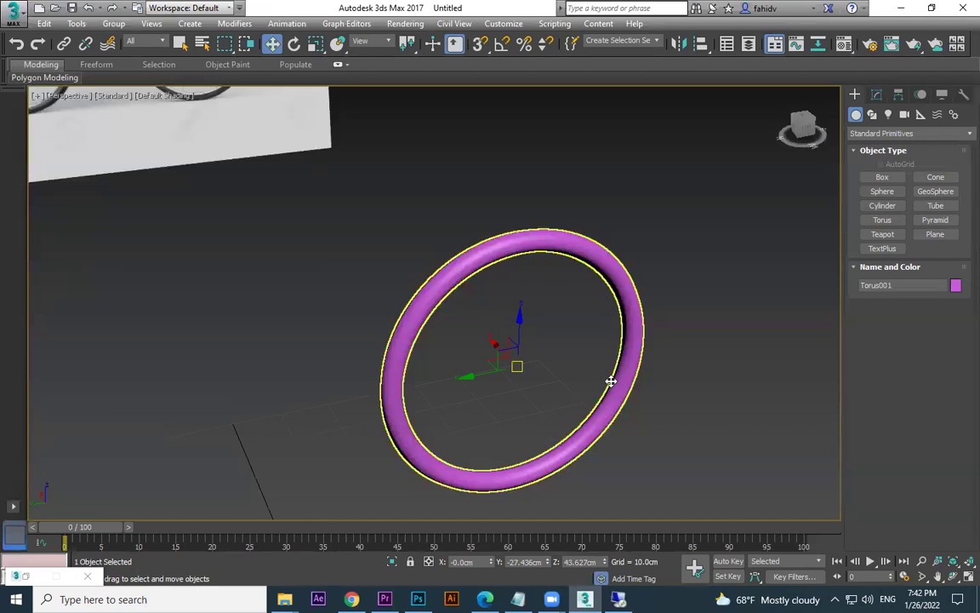
- Reduce the torus's Radius 2 to about 1.005 cm and nudge it down to about Z 43.2 cm over the front tyre
click(876, 95)
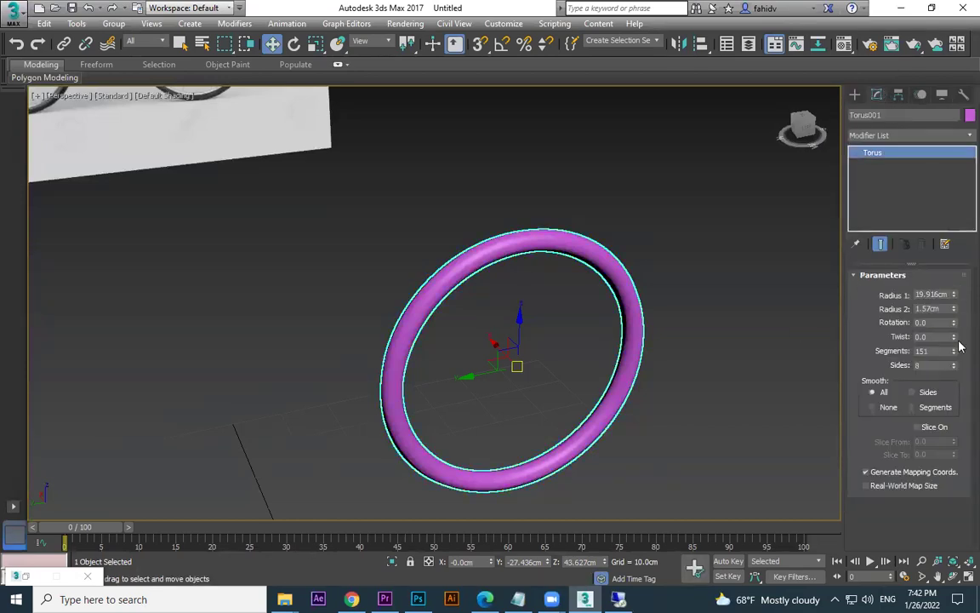
key(l)
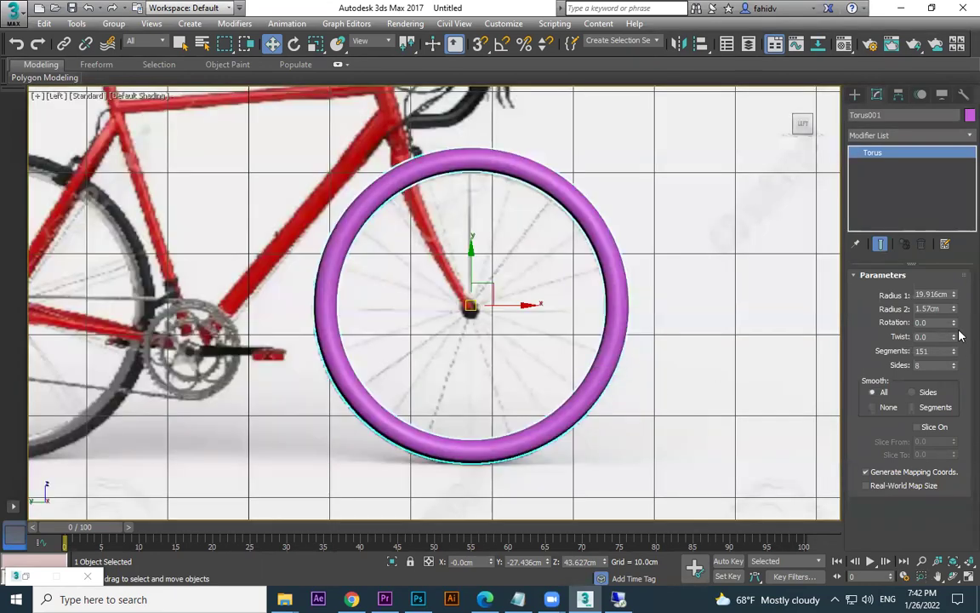
drag(953, 310, 963, 331)
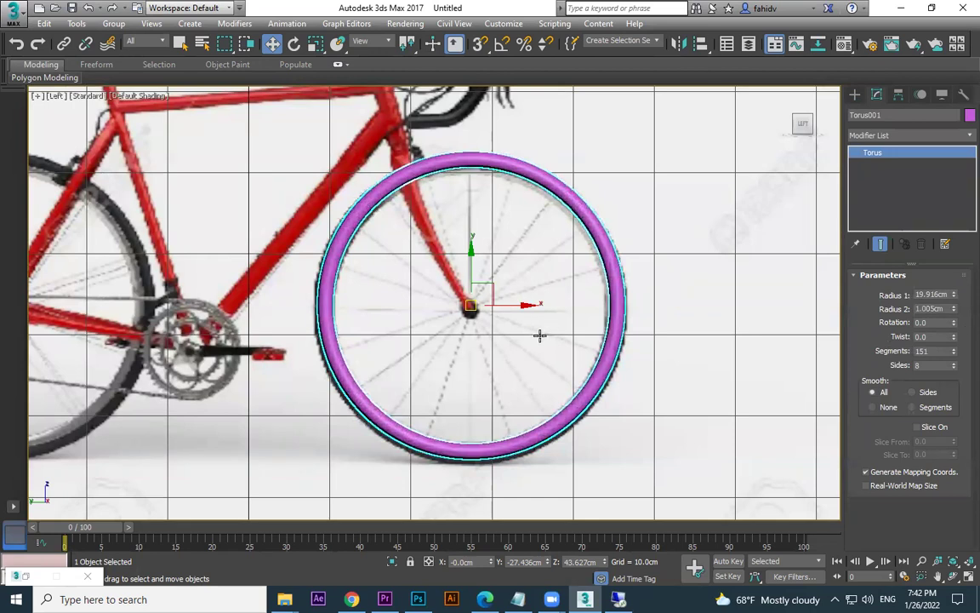
drag(472, 306, 477, 304)
key(r)
key(w)
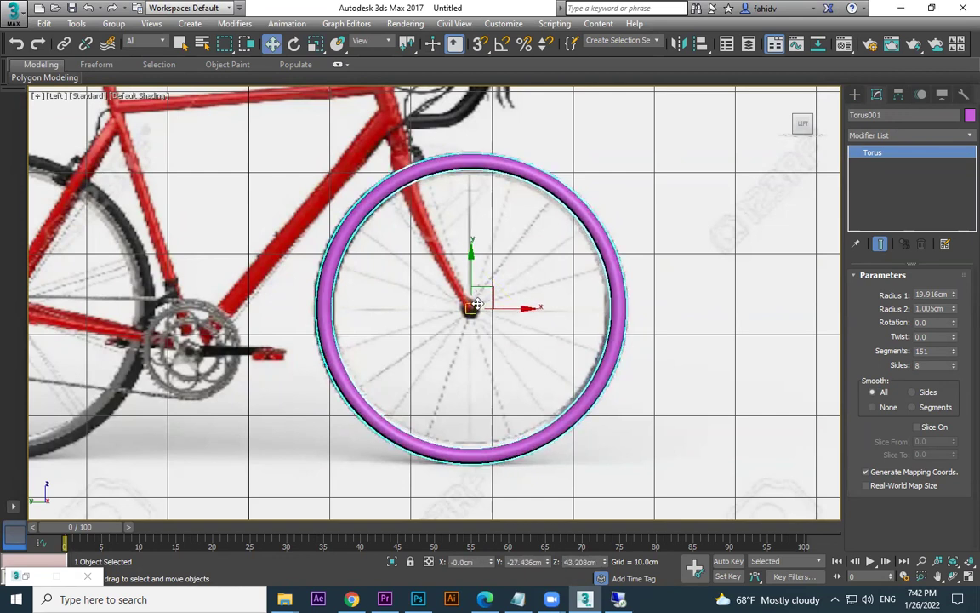
- Display edged faces in the Perspective view to reveal the torus's mesh
key(p)
scroll(596, 356, up, 5)
scroll(703, 357, down, 4)
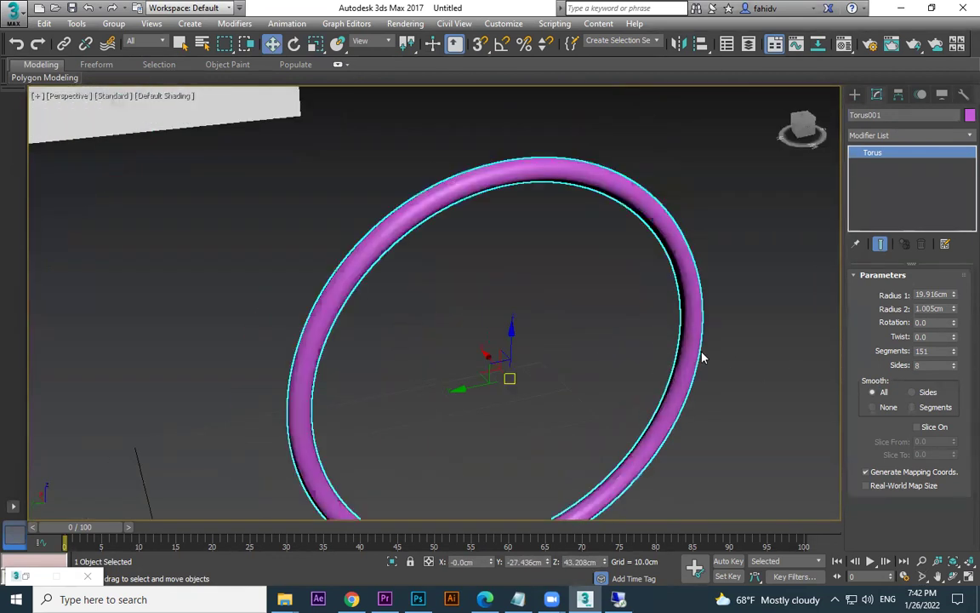
key(F4)
mouse_move(726, 365)
alt+middle_down()
mouse_move(737, 376)
mouse_move(721, 370)
alt+middle_up()
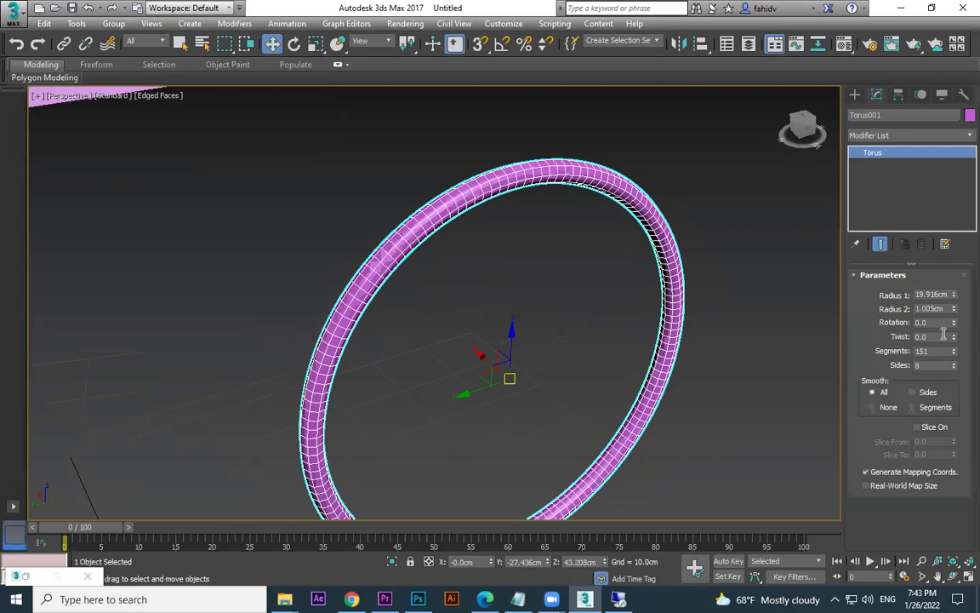
- Set the torus's sides to 25 and its segments to 93
drag(955, 368, 952, 336)
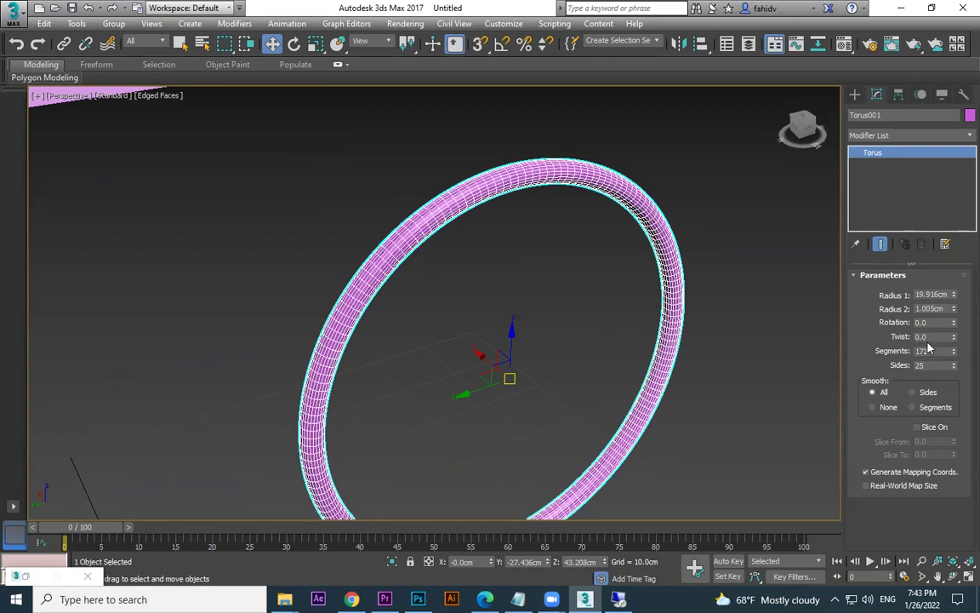
drag(954, 352, 957, 416)
drag(953, 352, 963, 331)
mouse_move(651, 352)
alt+middle_down()
mouse_move(624, 324)
mouse_move(656, 365)
mouse_move(637, 349)
alt+middle_up()
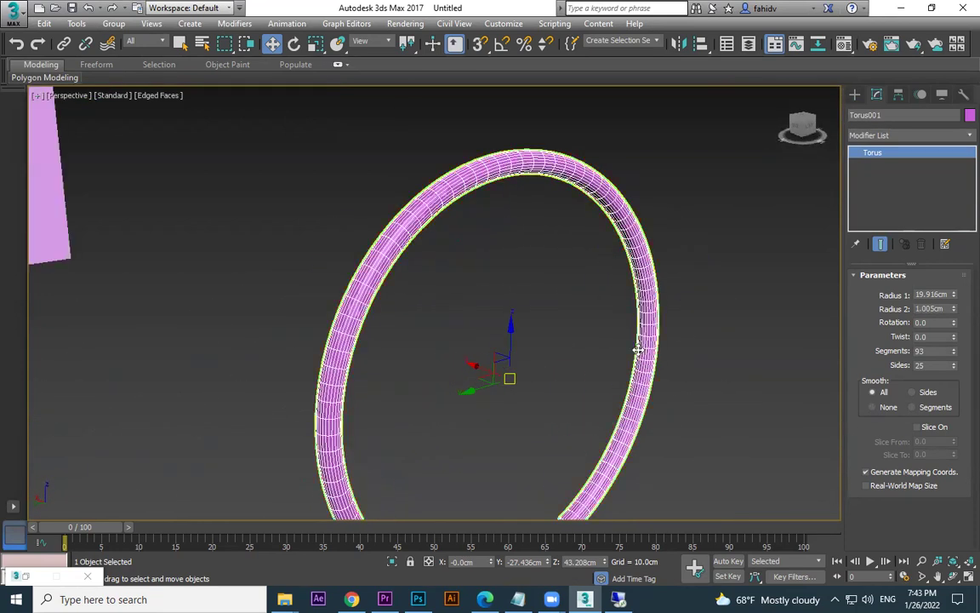
- Set the torus's sides to 8
drag(955, 366, 931, 366)
text(8)
key(Return)
- Examine the density of the torus's side and segment divisions up close and from a distance
middle_drag(602, 338, 460, 332)
scroll(587, 296, up, 5)
alt+middle_drag(587, 296, 454, 314)
scroll(455, 314, down, 10)
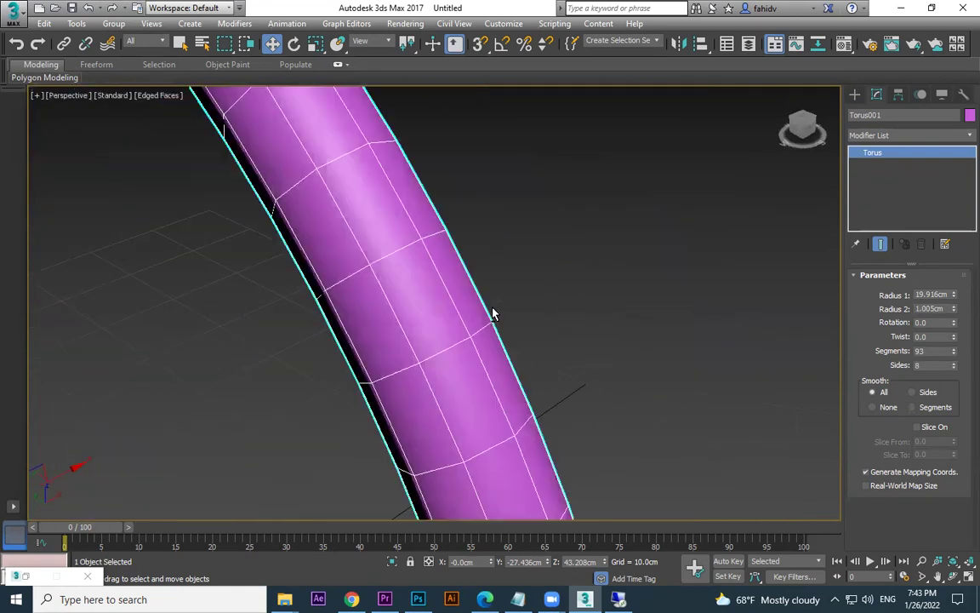
scroll(544, 319, up, 5)
scroll(545, 320, down, 5)
scroll(530, 260, up, 8)
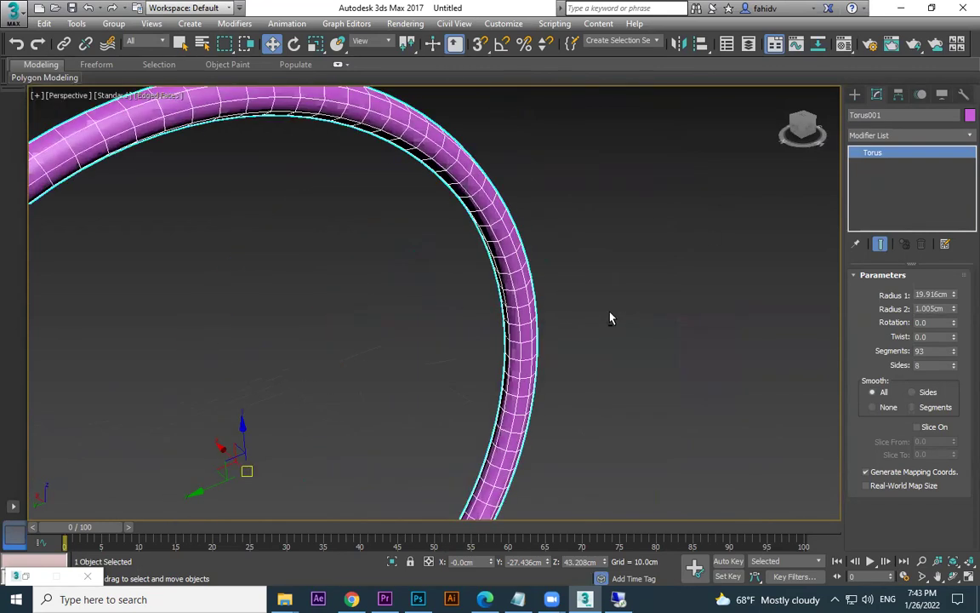
scroll(630, 328, down, 6)
scroll(476, 290, down, 4)
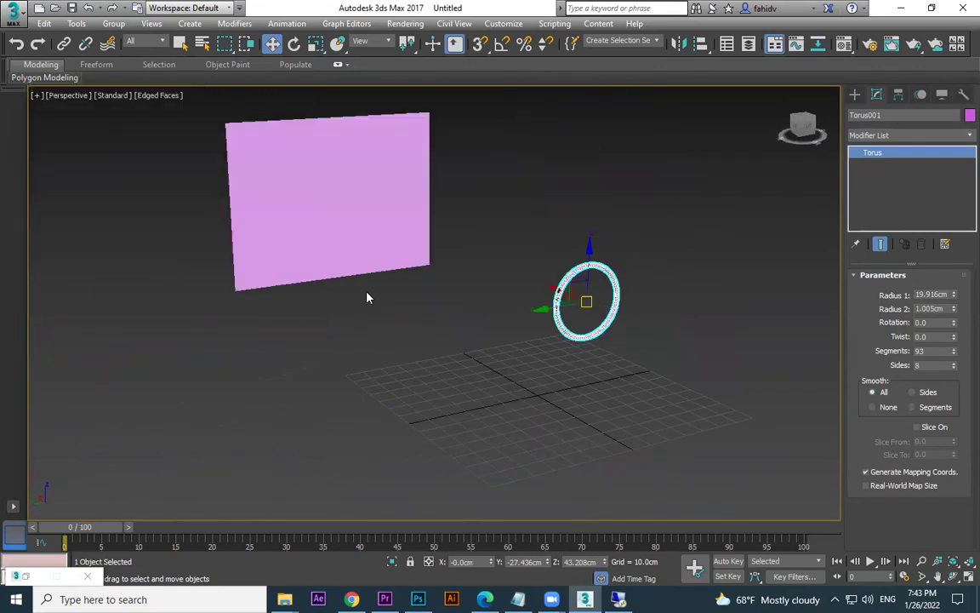
- Compare the deselected torus and the plane in wireframe and shaded display, near and far
key(F3)
click(511, 393)
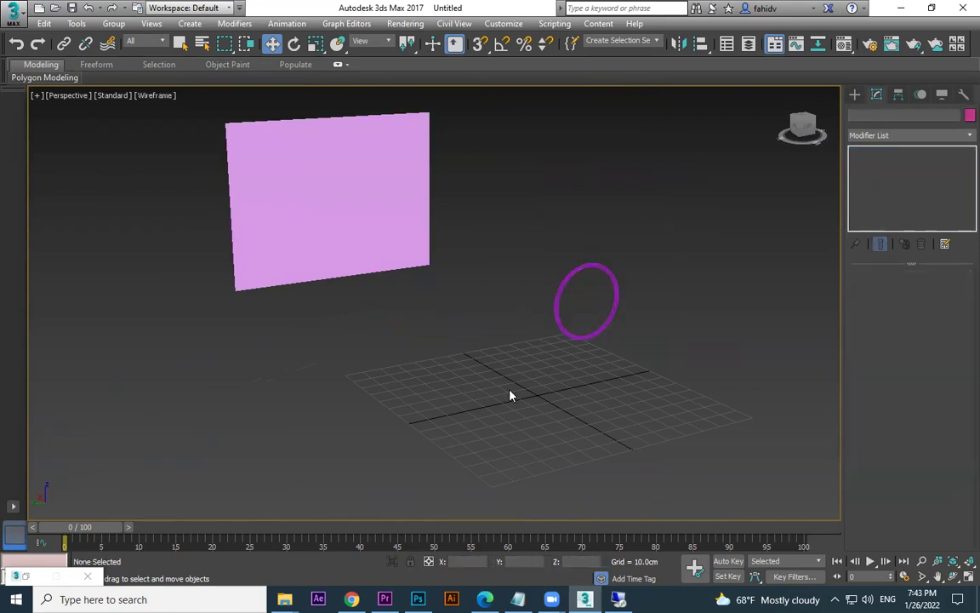
scroll(630, 306, up, 10)
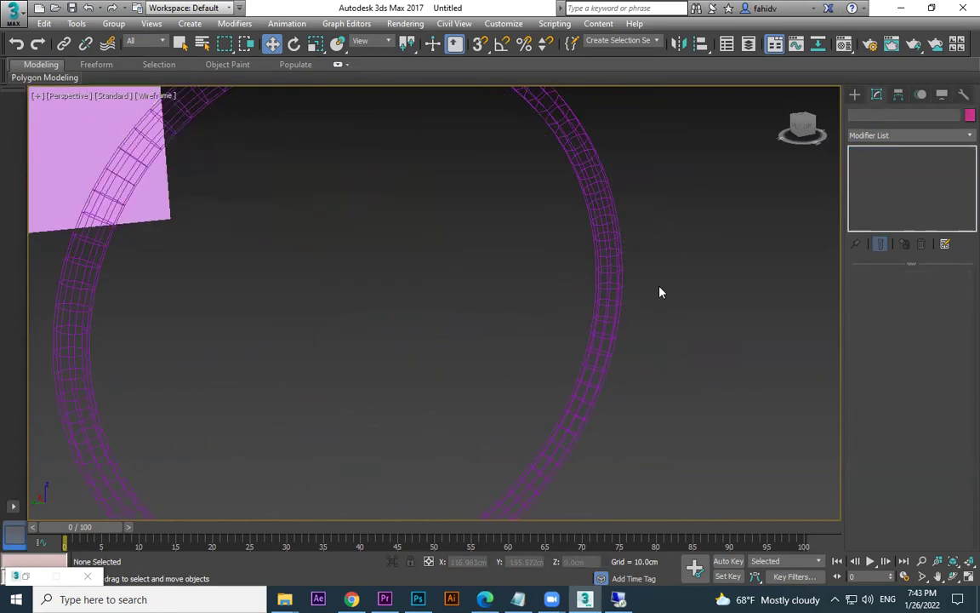
scroll(253, 128, down, 10)
key(F3)
key(F3)
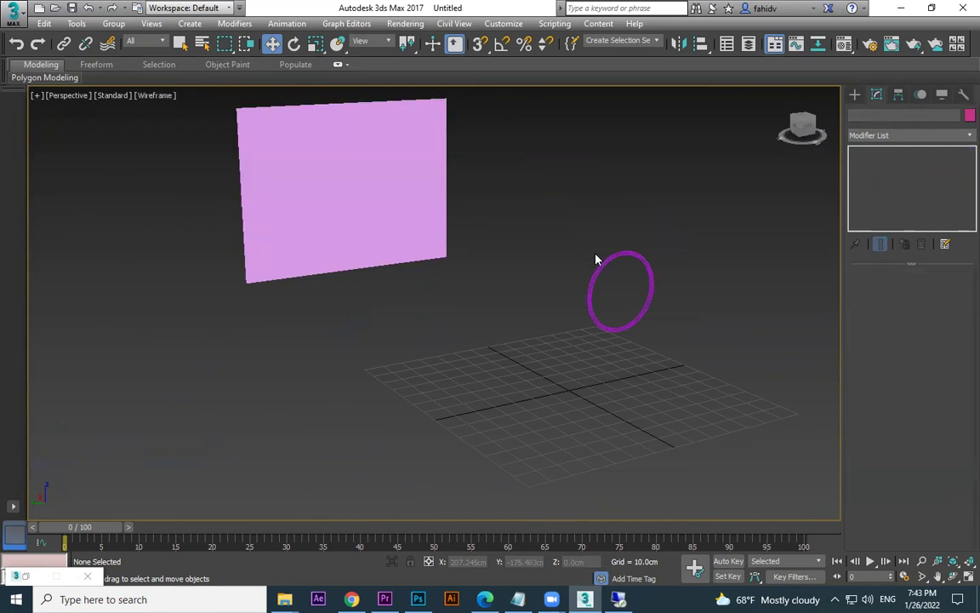
key(F4)
key(F4)
scroll(635, 301, up, 8)
scroll(559, 293, down, 10)
middle_drag(506, 274, 607, 282)
scroll(540, 274, up, 10)
scroll(547, 295, down, 4)
- Convert the tyre torus to an Editable Poly with its edges displayed, and switch to polygon sub-object level
click(556, 341)
key(F4)
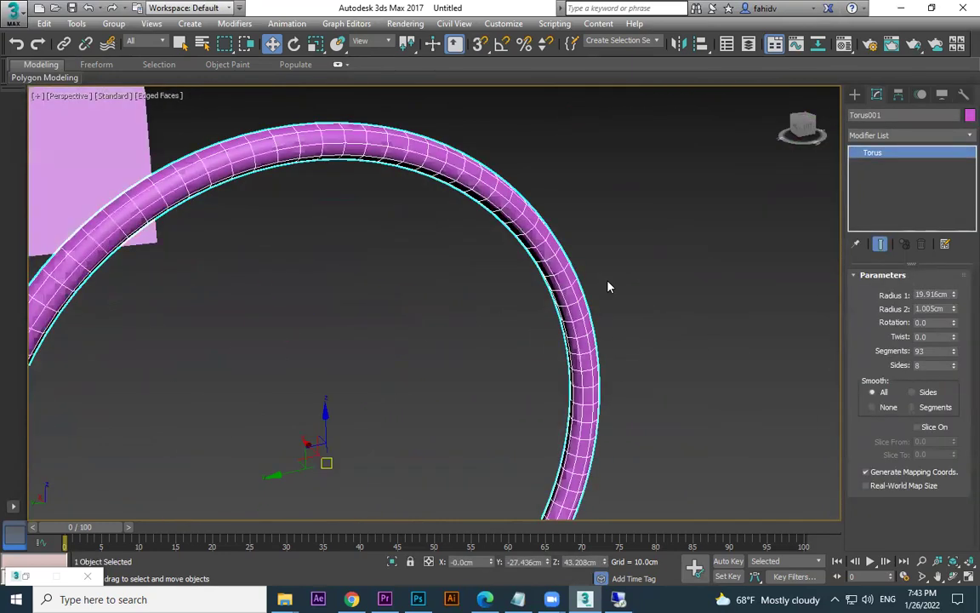
right_click(557, 274)
mouse_move(652, 422)
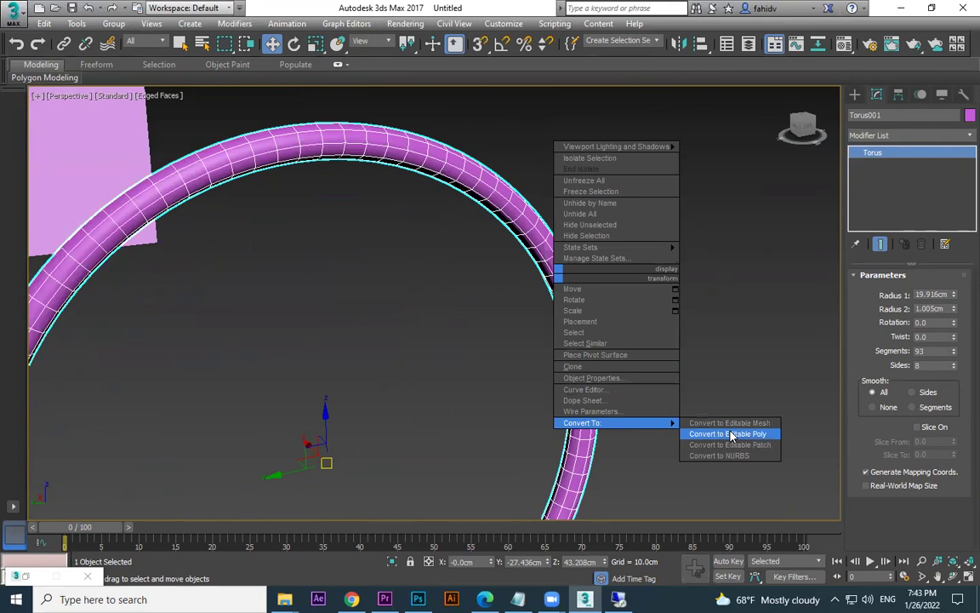
click(700, 435)
click(925, 292)
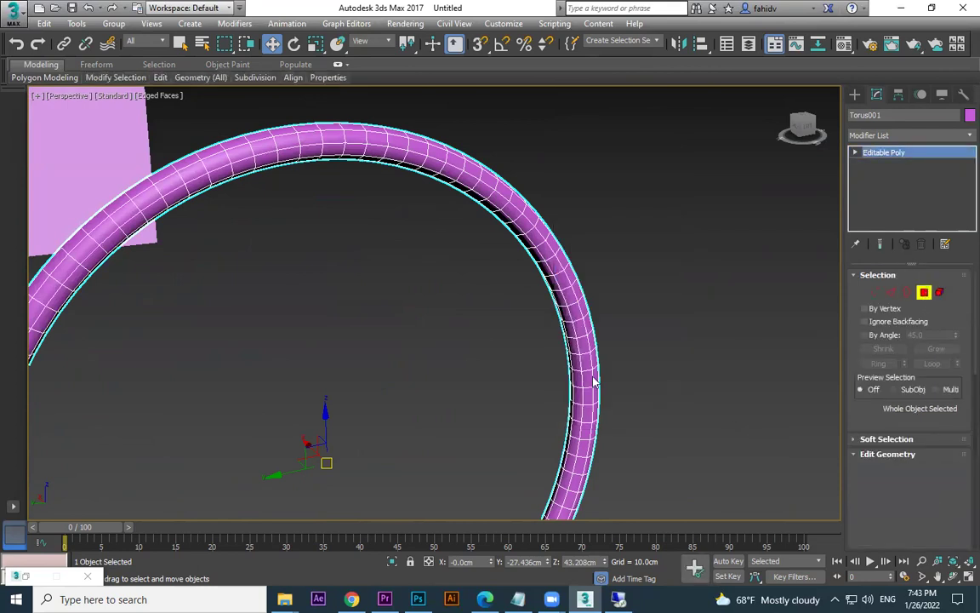
- Select four adjacent polygons across the inner side of the tyre ring
scroll(593, 380, down, 3)
middle_drag(578, 356, 575, 332)
scroll(568, 388, up, 4)
alt+middle_drag(518, 409, 549, 357)
scroll(473, 335, up, 3)
click(459, 323)
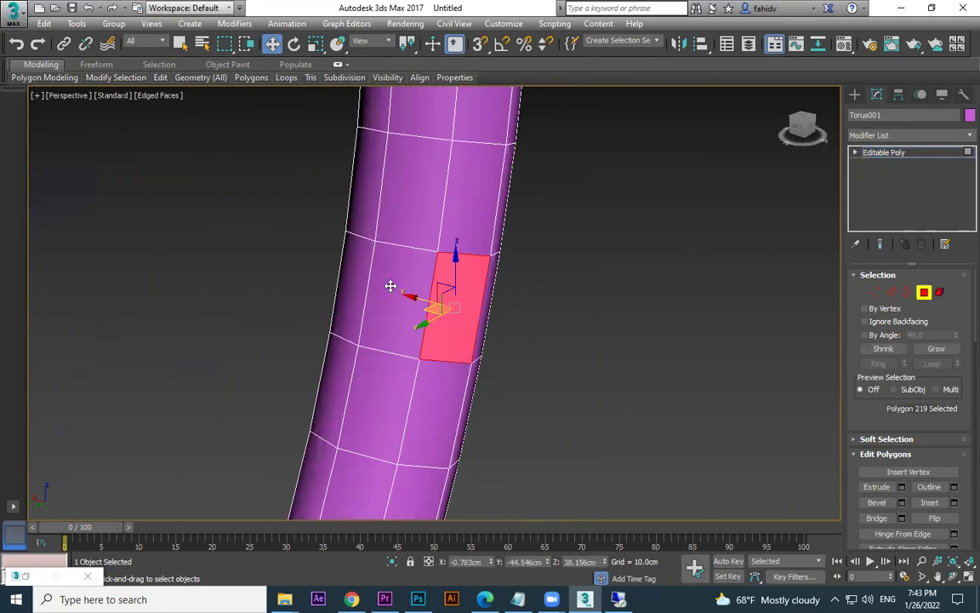
ctrl+click(389, 286)
ctrl+click(344, 286)
scroll(344, 293, down, 4)
alt+middle_drag(347, 302, 440, 335)
ctrl+click(326, 303)
scroll(347, 309, up, 3)
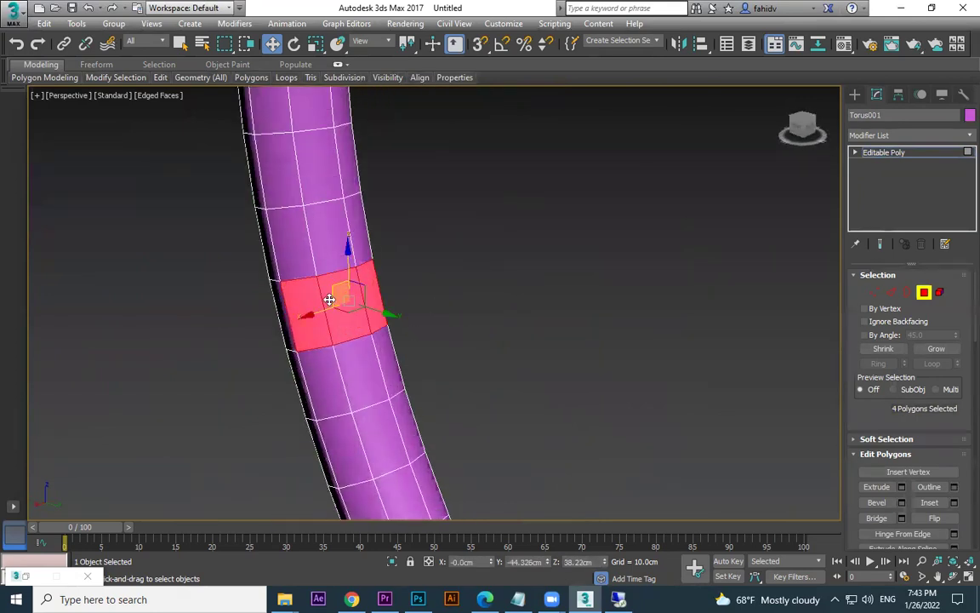
- Extend the four-polygon selection to full polygon loops around the whole inner side of the ring
shift+click(290, 246)
shift+click(321, 233)
shift+click(356, 224)
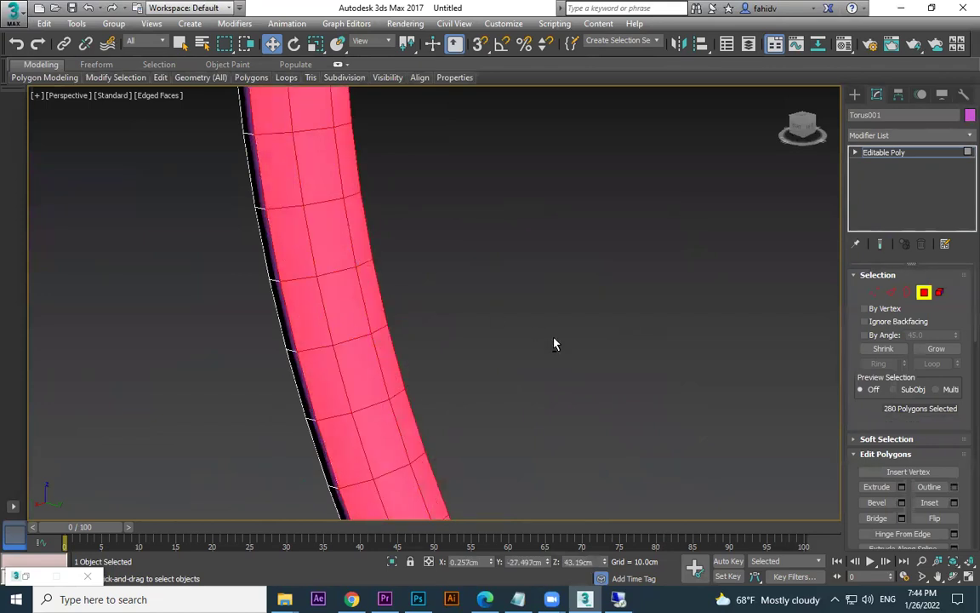
alt+middle_drag(553, 340, 462, 340)
scroll(632, 369, down, 8)
scroll(632, 373, down, 3)
middle_drag(633, 373, 468, 354)
scroll(465, 351, up, 10)
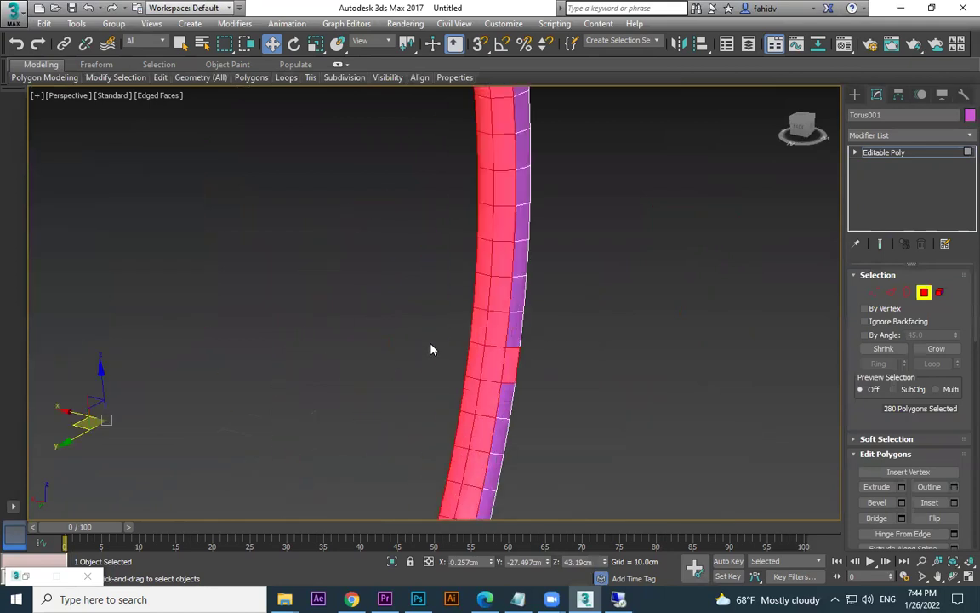
shift+click(518, 329)
scroll(524, 361, down, 10)
alt+middle_drag(628, 387, 377, 252)
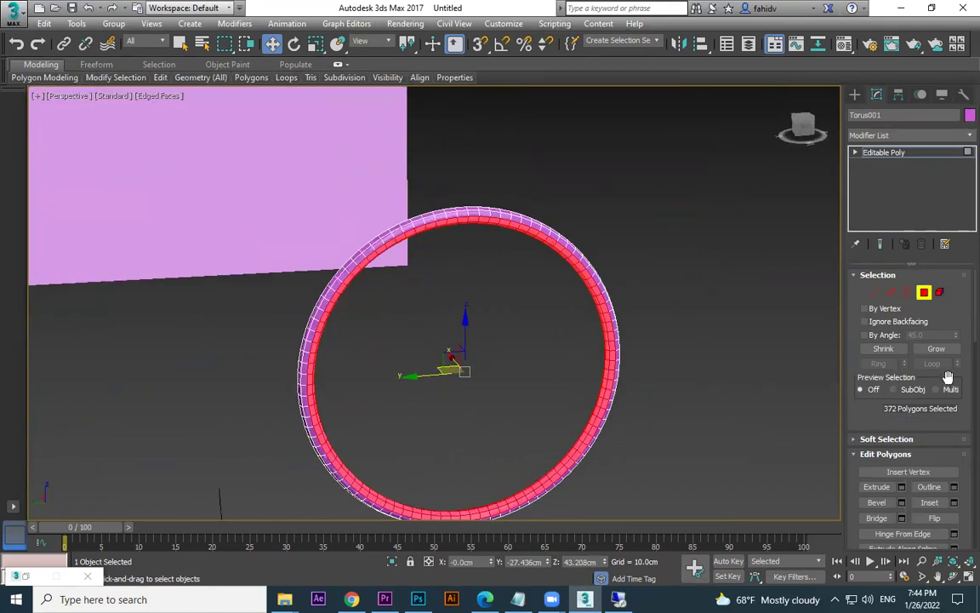
- Detach the selected inner polygons from the tyre as a separate object
scroll(939, 458, down, 5)
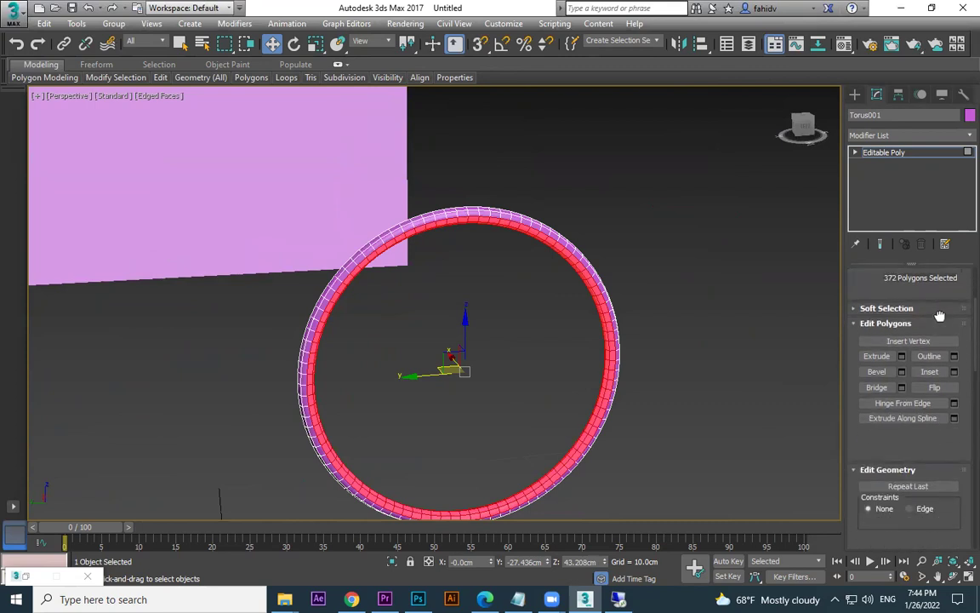
click(935, 480)
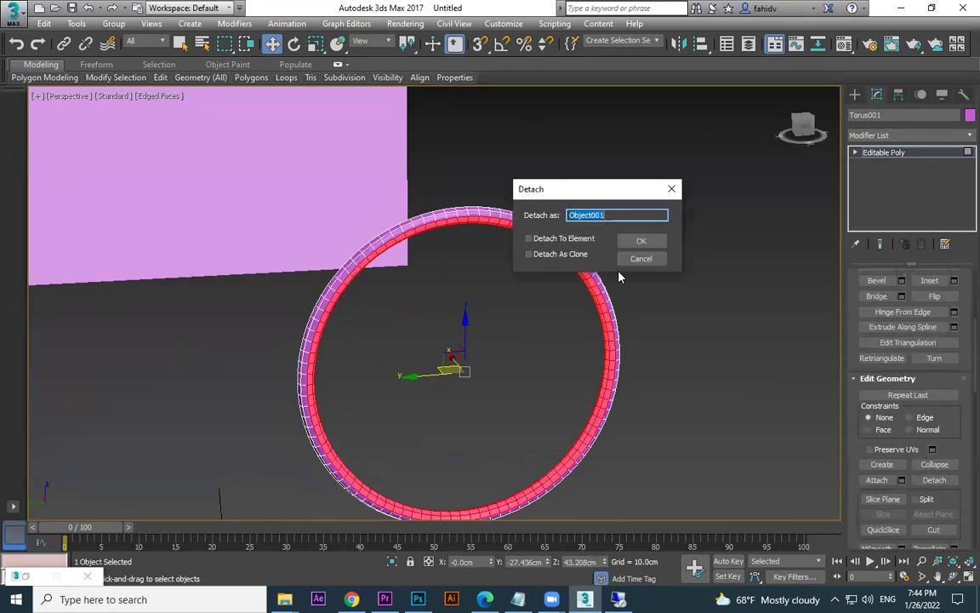
click(639, 240)
- Change the object color of the detached inner rim to pale cyan
click(855, 96)
click(672, 227)
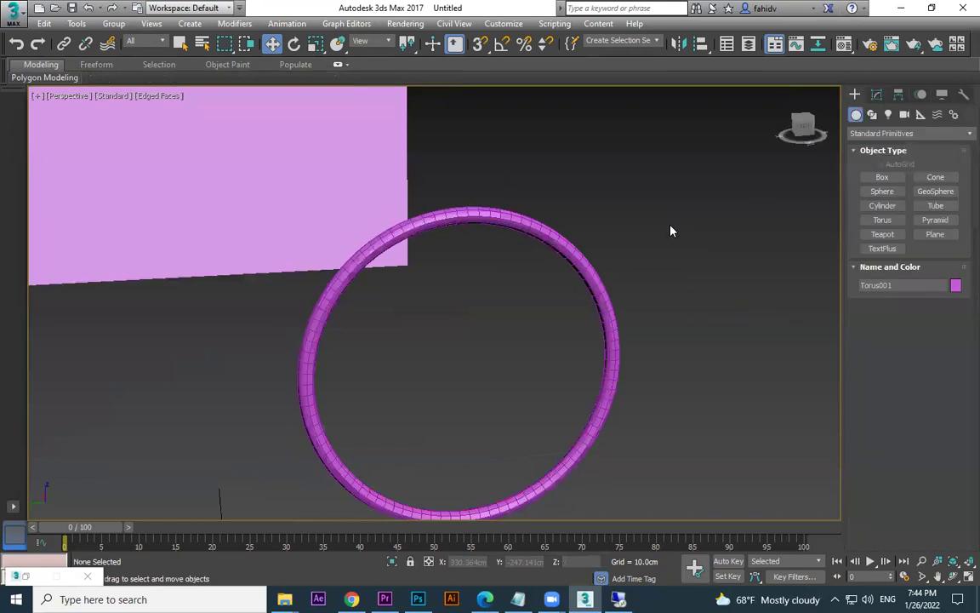
scroll(544, 257, up, 4)
scroll(475, 263, down, 6)
scroll(403, 298, up, 5)
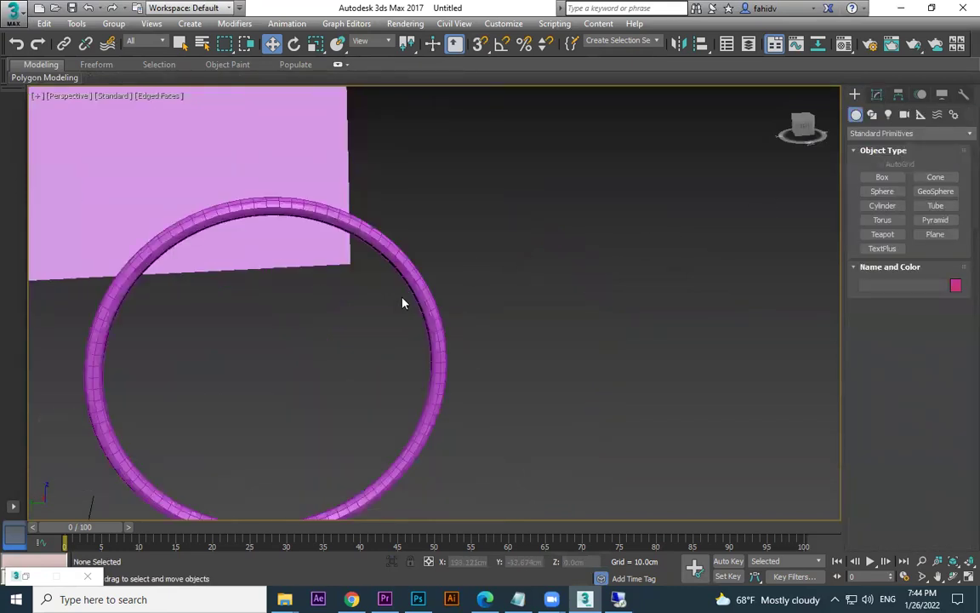
click(426, 309)
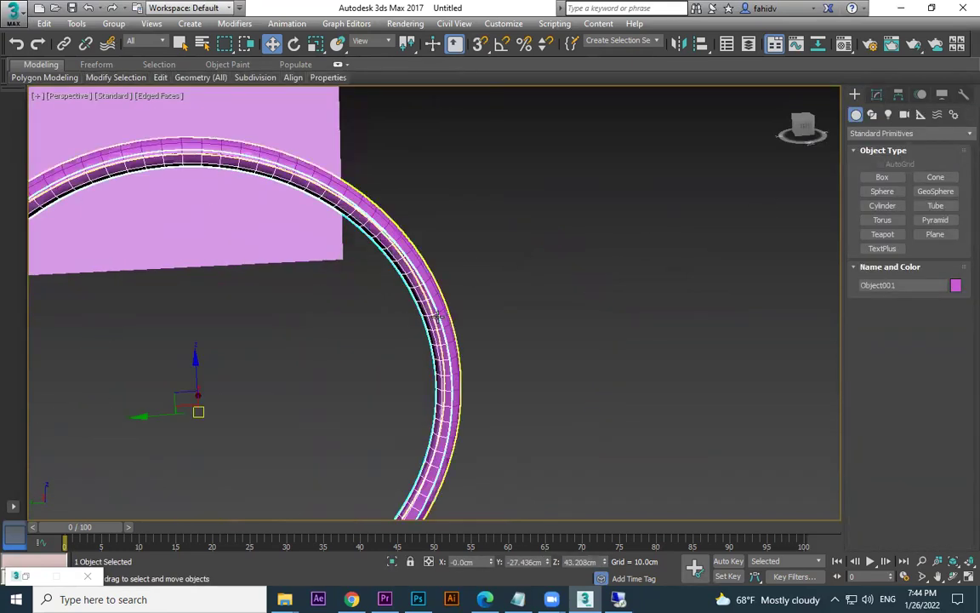
click(955, 285)
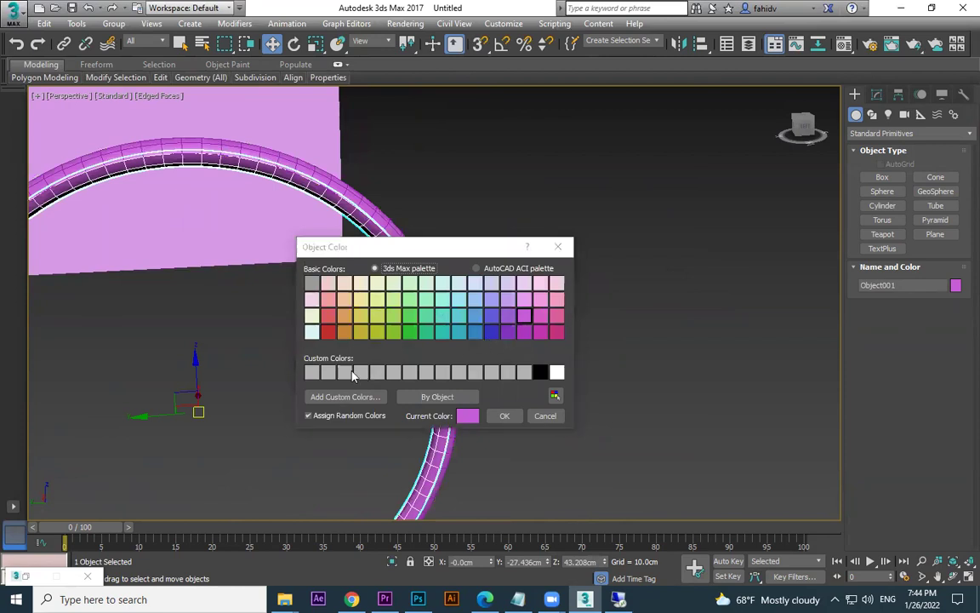
click(504, 415)
click(507, 422)
alt+middle_drag(623, 420, 735, 385)
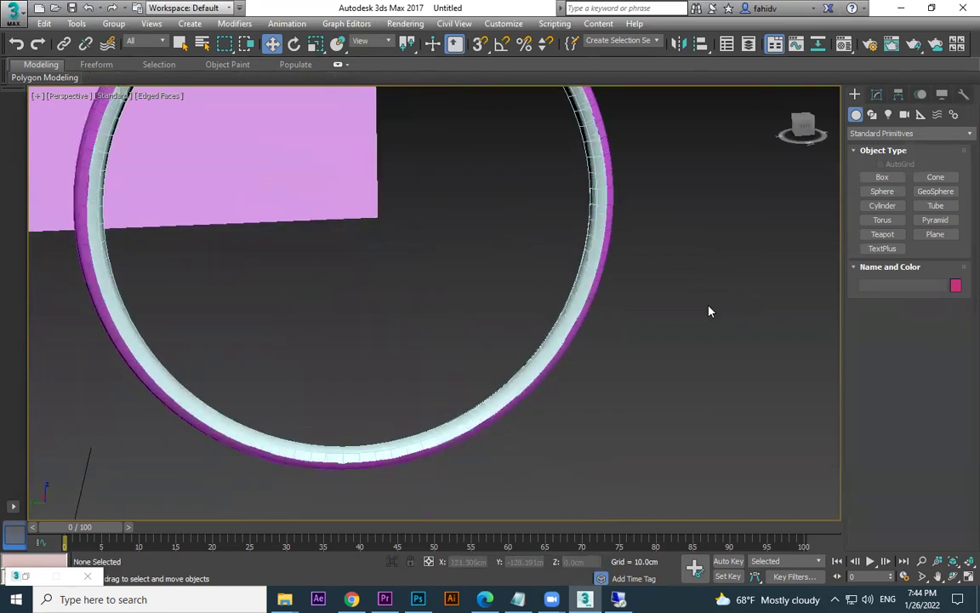
- Change the outer tyre's object color to red and show the scene in default shading without edges
alt+middle_drag(641, 269, 628, 323)
click(602, 206)
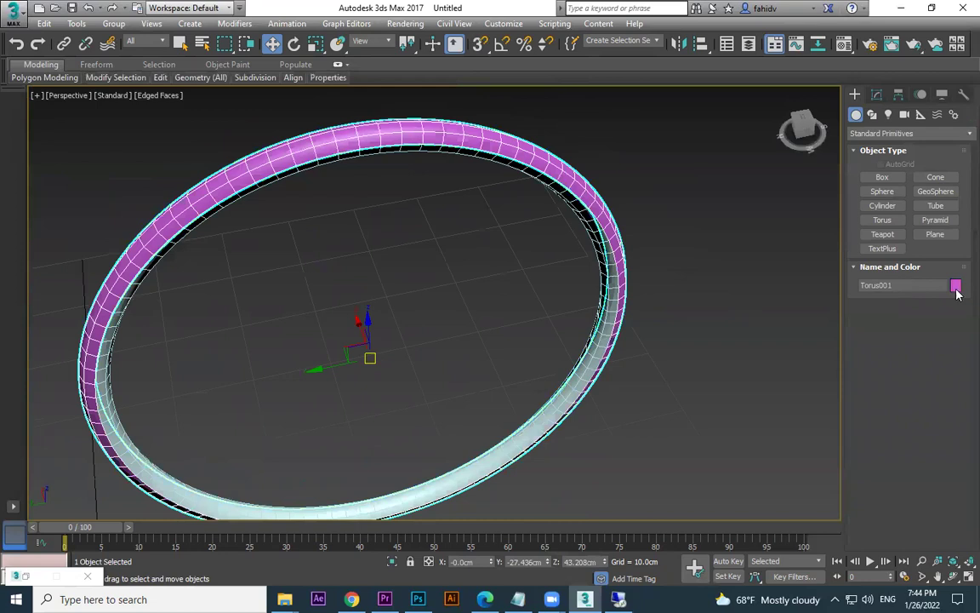
click(956, 287)
click(298, 300)
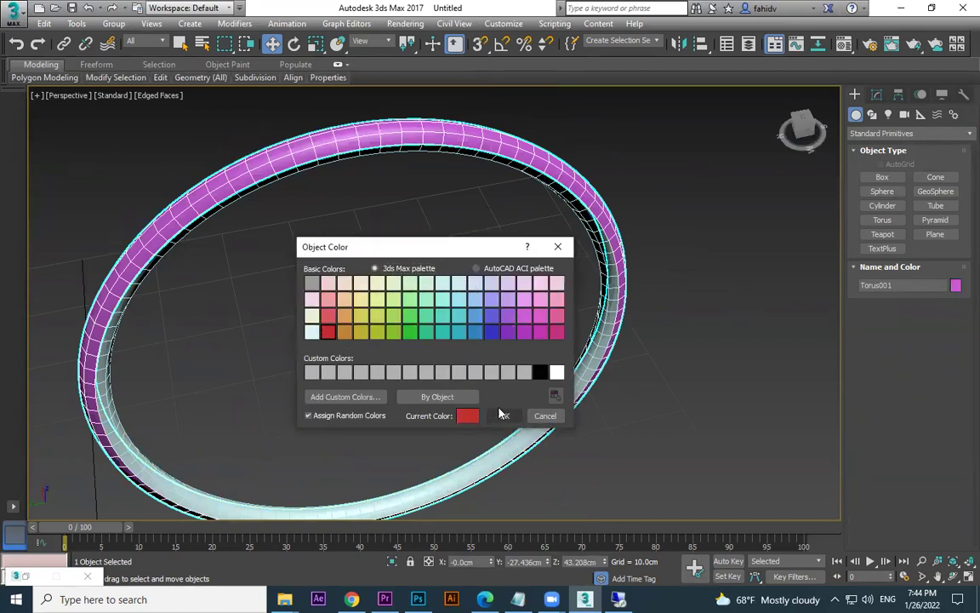
click(503, 414)
click(693, 383)
key(F3)
key(F3)
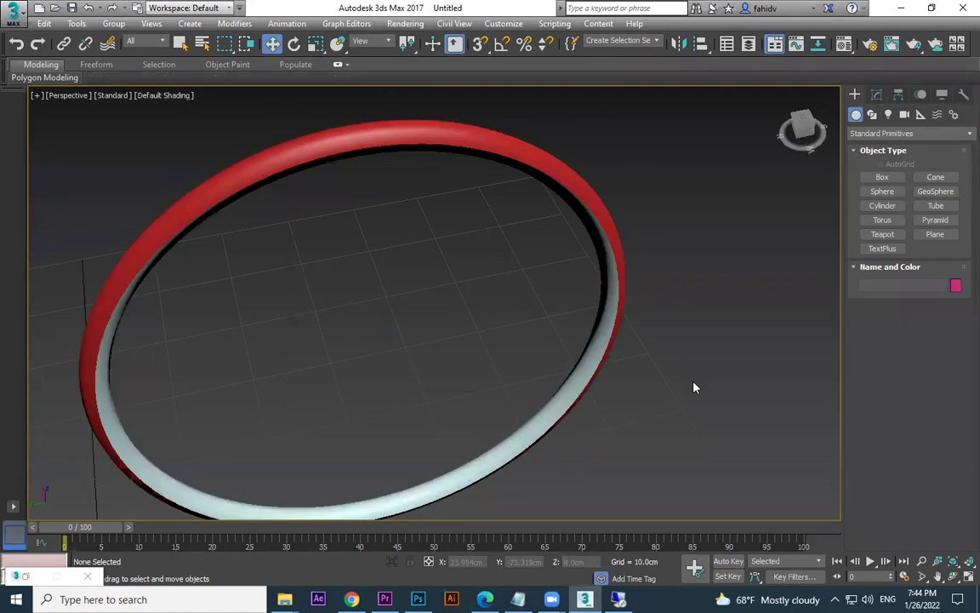
scroll(693, 384, down, 6)
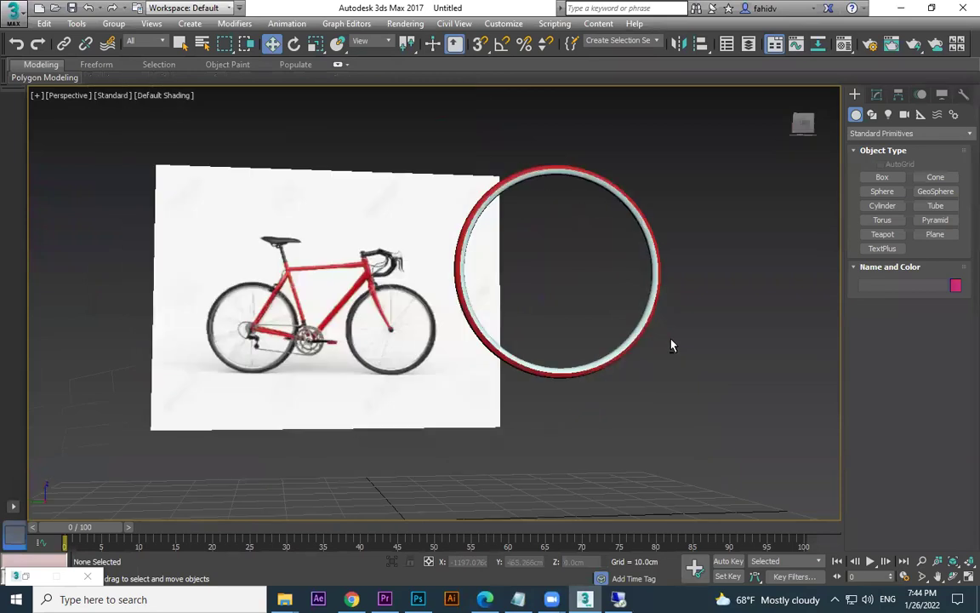
alt+middle_drag(672, 344, 670, 380)
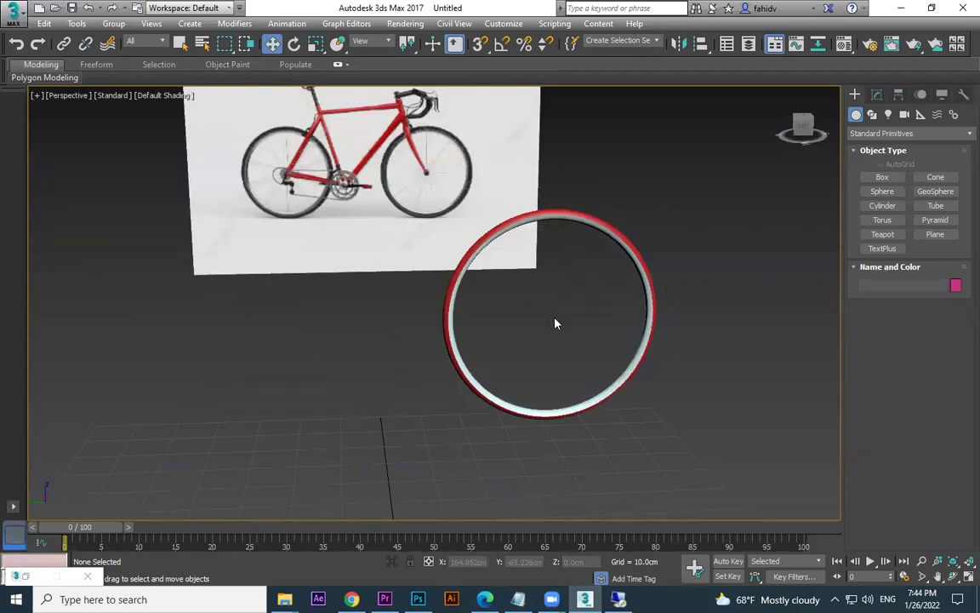
- In the Left view, draw a cylinder about 1.4 cm in radius and 2.6 cm high at the front wheel's hub
click(883, 205)
scroll(386, 140, up, 6)
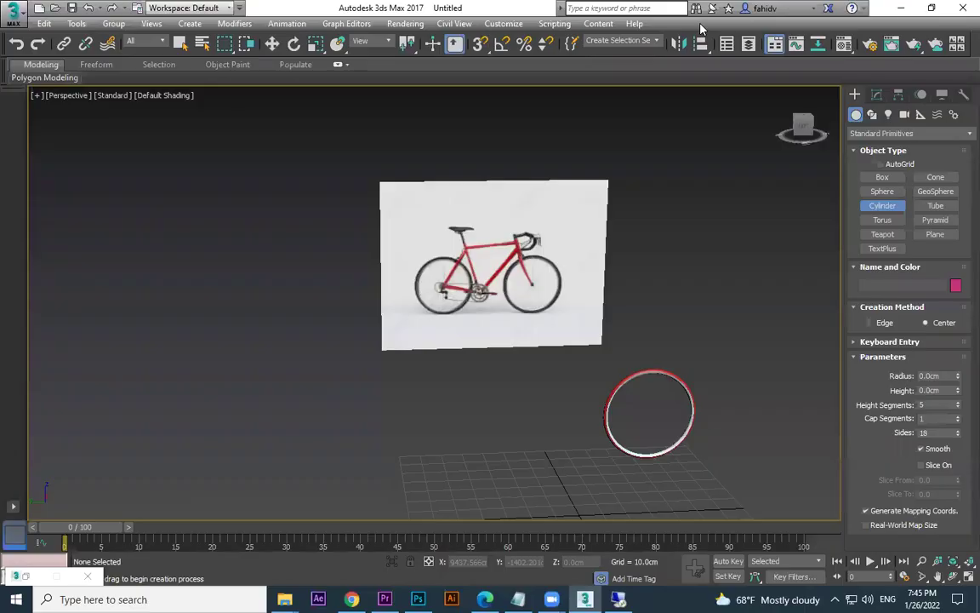
scroll(506, 277, up, 6)
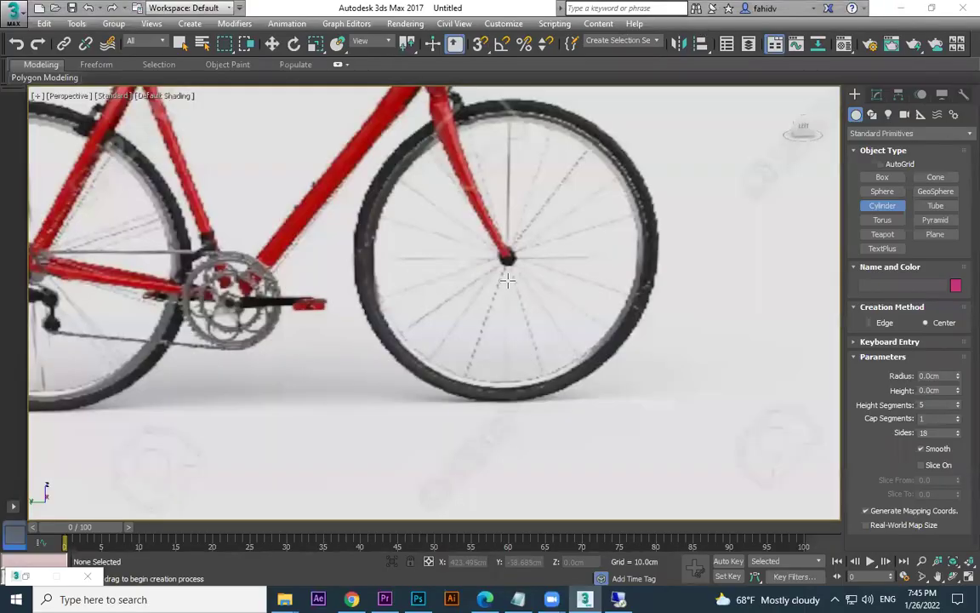
scroll(635, 379, down, 5)
click(886, 205)
scroll(690, 490, down, 6)
middle_drag(689, 393, 651, 293)
middle_drag(706, 457, 663, 364)
scroll(685, 302, up, 5)
alt+middle_drag(685, 300, 678, 368)
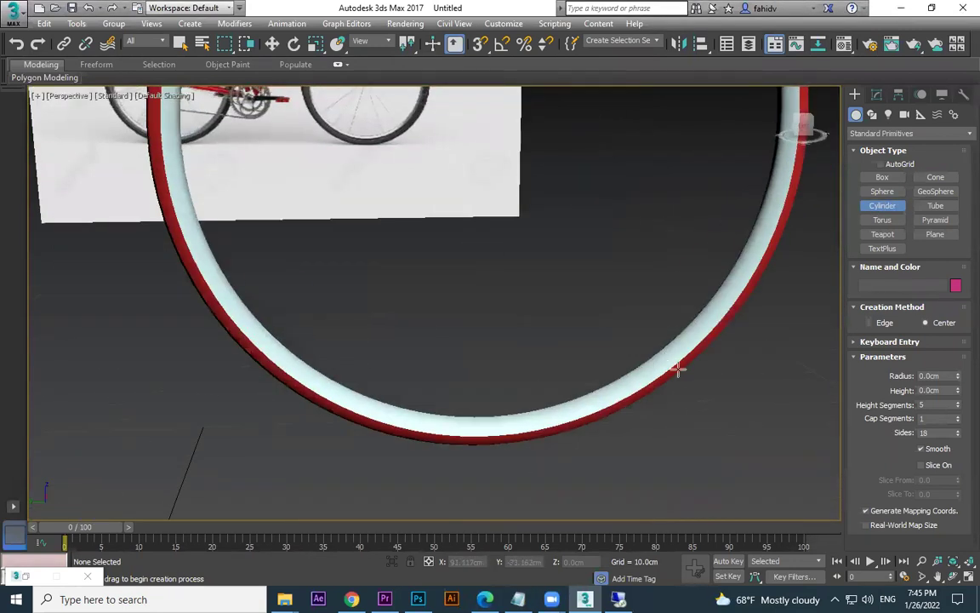
key(l)
scroll(466, 313, up, 4)
drag(472, 313, 490, 327)
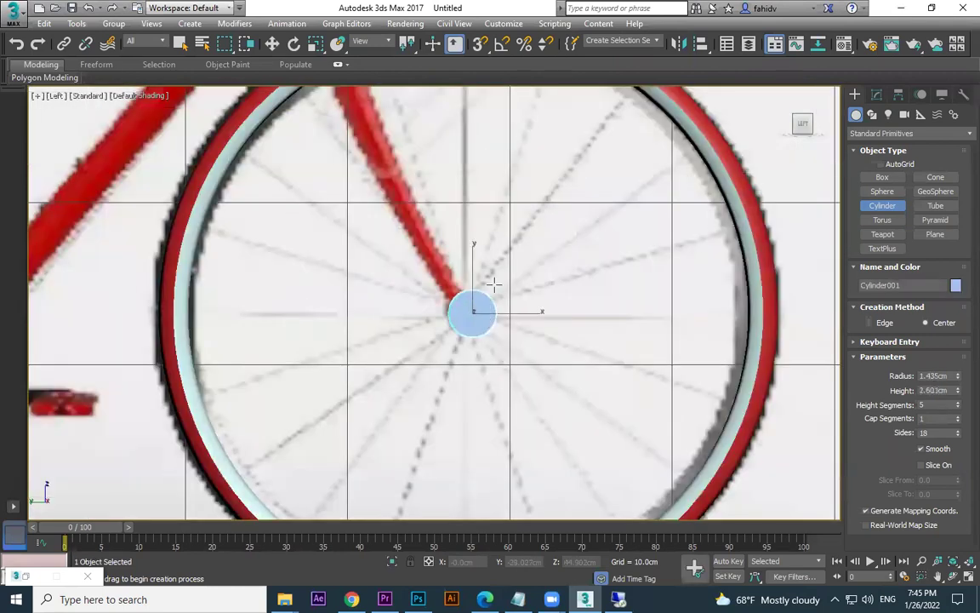
- Scale the hub cylinder uniformly to about 54% and move it onto the hub center of the reference bicycle's front wheel
key(p)
alt+middle_drag(534, 214, 520, 326)
scroll(451, 223, up, 3)
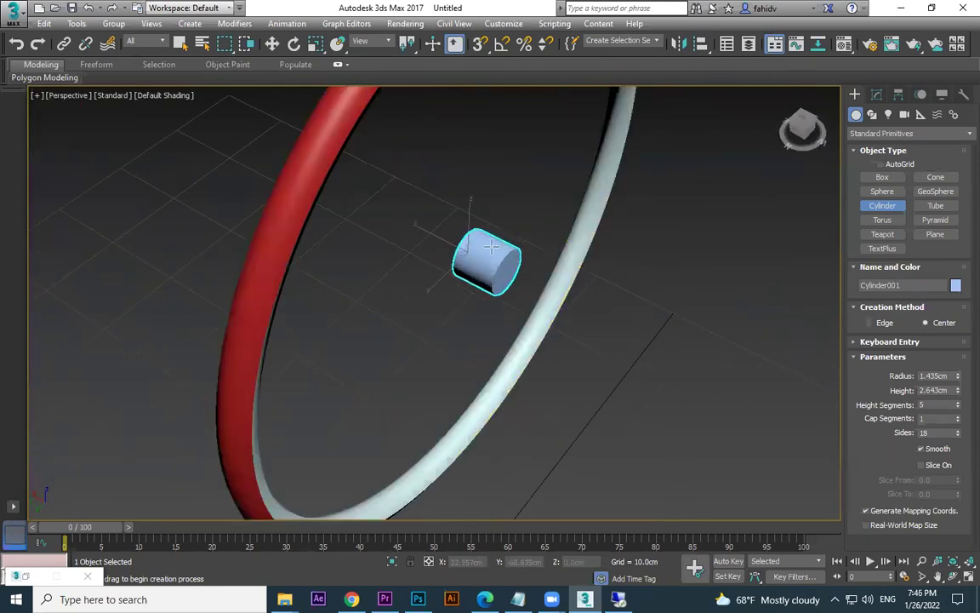
key(r)
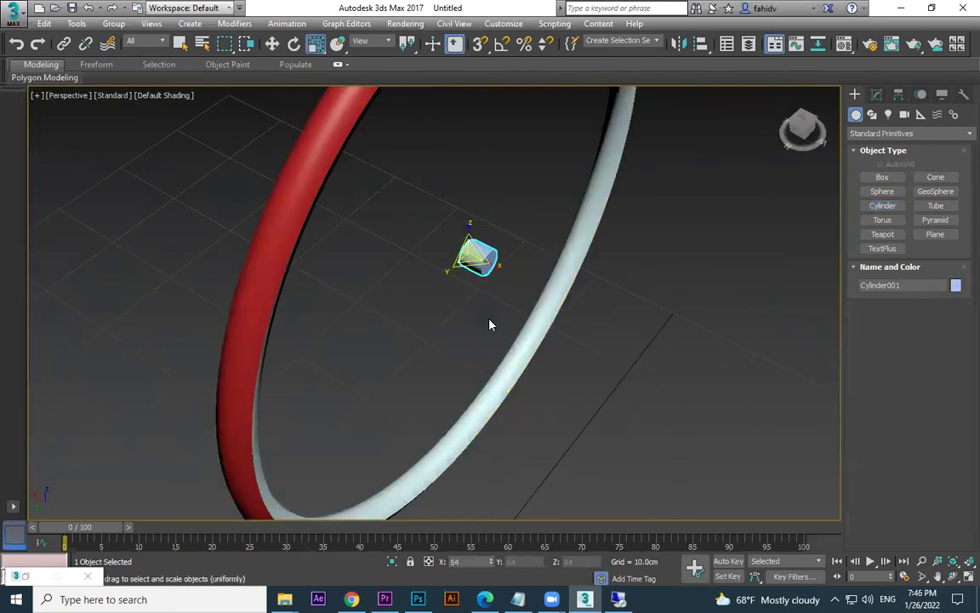
key(l)
scroll(508, 318, up, 5)
key(w)
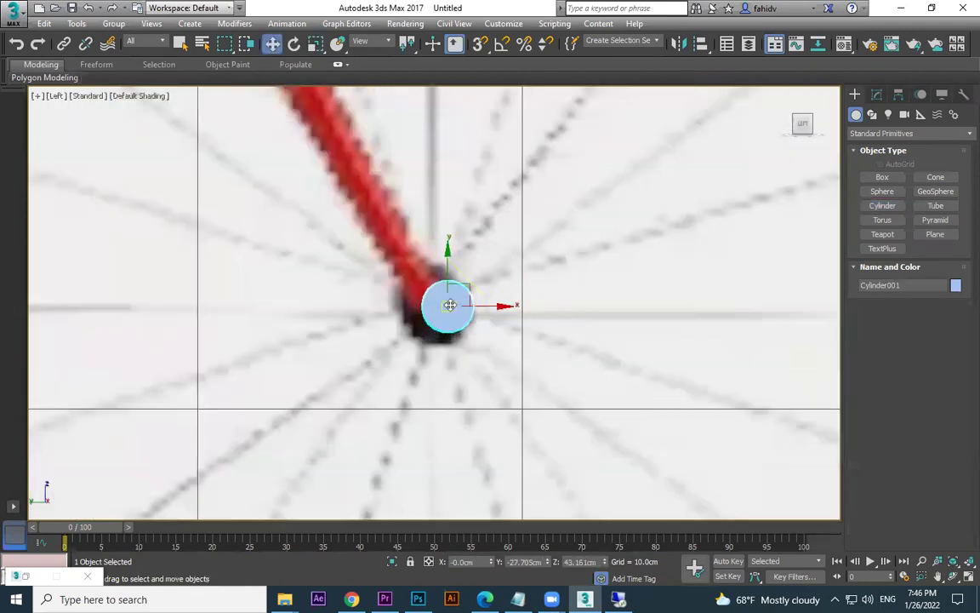
key(p)
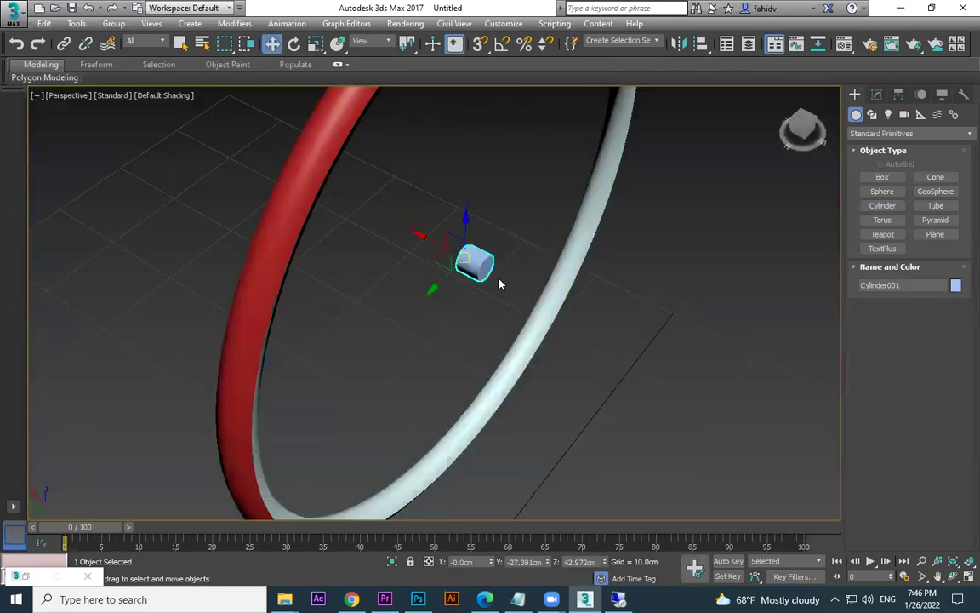
- Examine the hub cylinder and the tyre ring up close and from a distance
scroll(498, 279, up, 3)
middle_drag(499, 278, 497, 331)
click(876, 94)
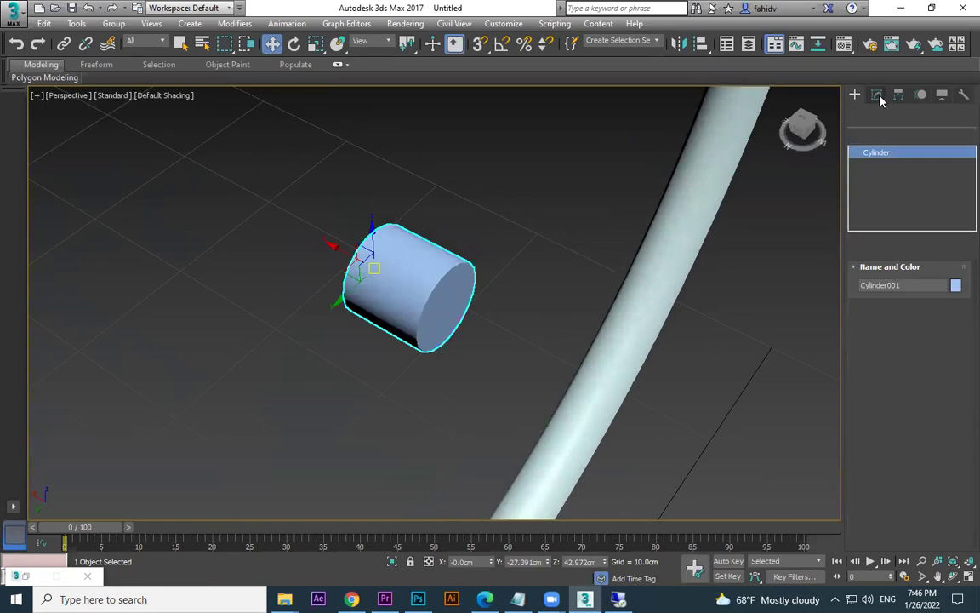
alt+middle_drag(614, 328, 569, 251)
click(661, 290)
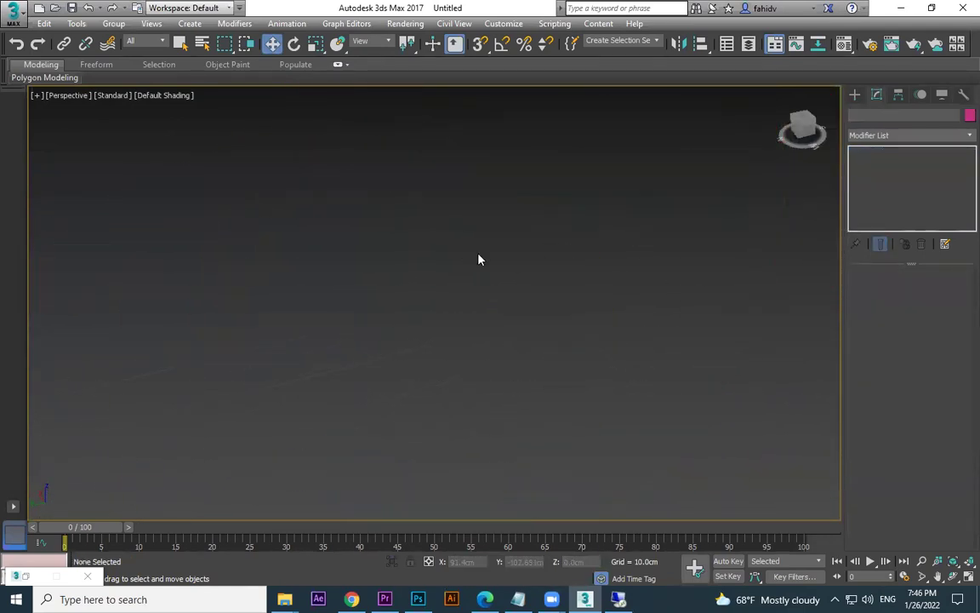
scroll(495, 267, down, 8)
middle_drag(514, 277, 456, 283)
scroll(600, 282, up, 10)
scroll(587, 272, down, 4)
scroll(456, 283, down, 4)
- Select all polygons of the red outer tyre at polygon sub-object level
click(402, 253)
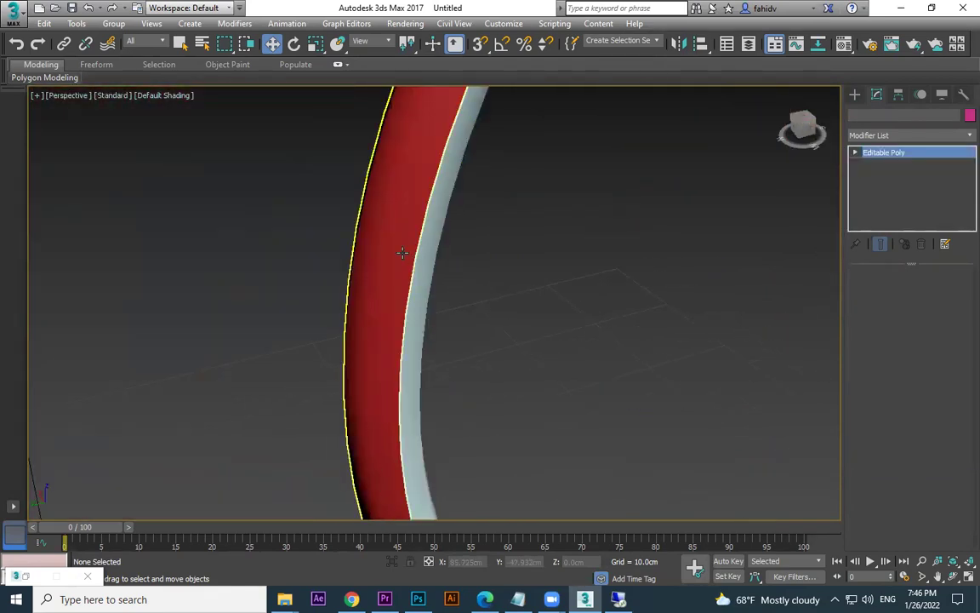
scroll(402, 252, down, 4)
click(924, 294)
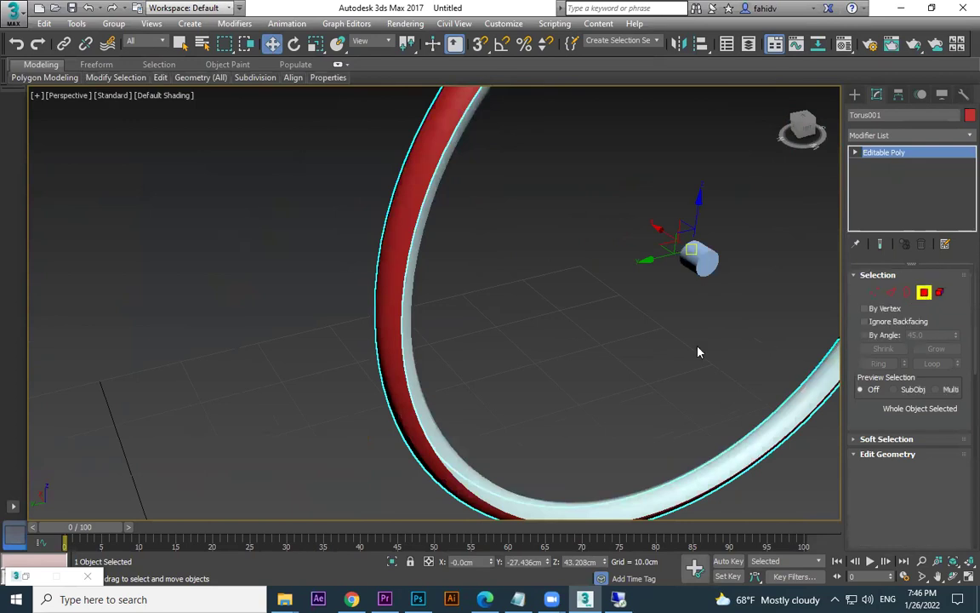
scroll(699, 346, down, 3)
middle_drag(701, 343, 654, 339)
scroll(654, 338, down, 3)
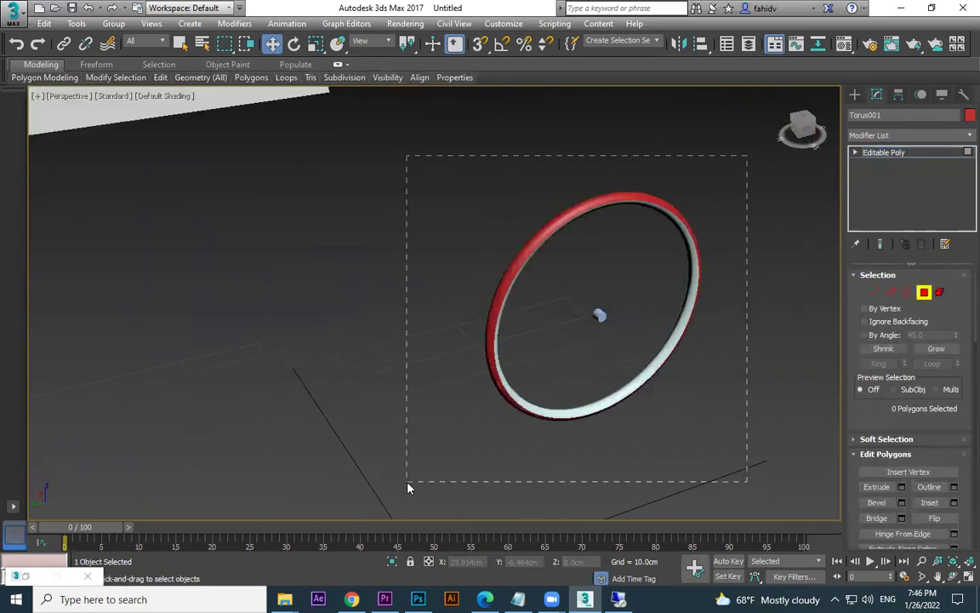
drag(408, 483, 408, 483)
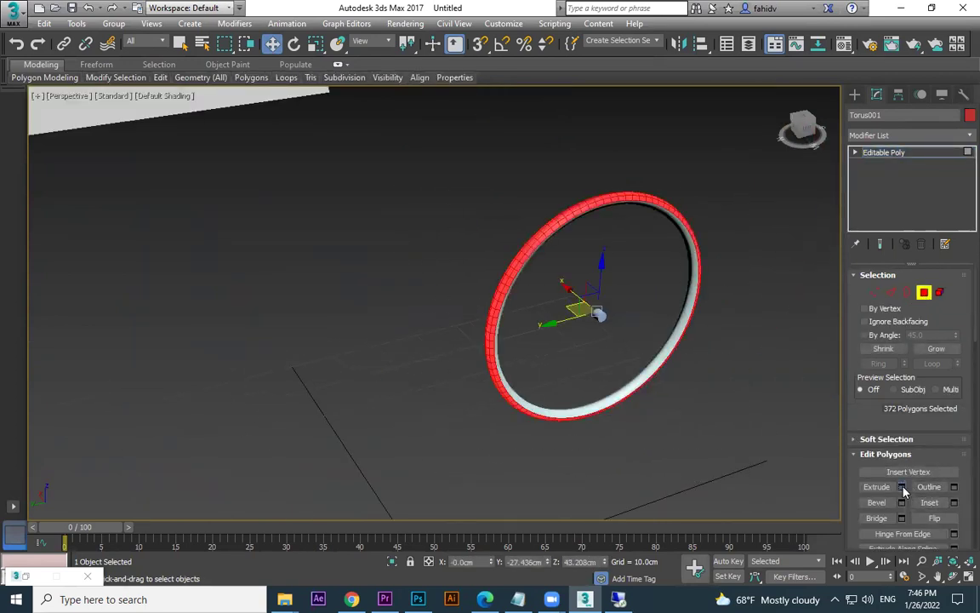
- Extrude the selected outer tyre polygons by Local Normal with a height of -0.008 cm, leaving polygon editing
click(902, 487)
click(444, 311)
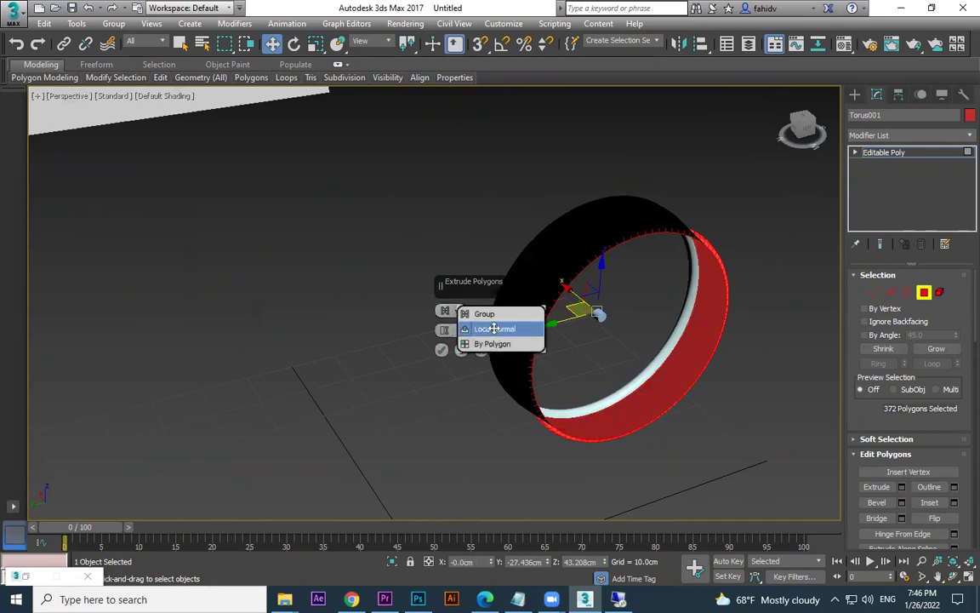
click(493, 329)
drag(443, 330, 460, 376)
scroll(637, 349, up, 6)
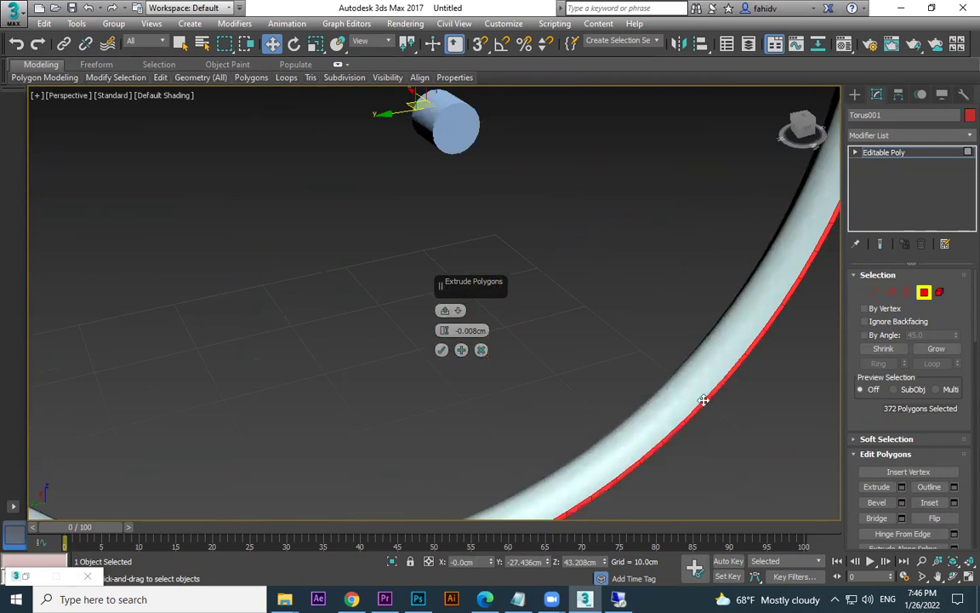
drag(443, 330, 445, 334)
right_click(444, 331)
click(441, 350)
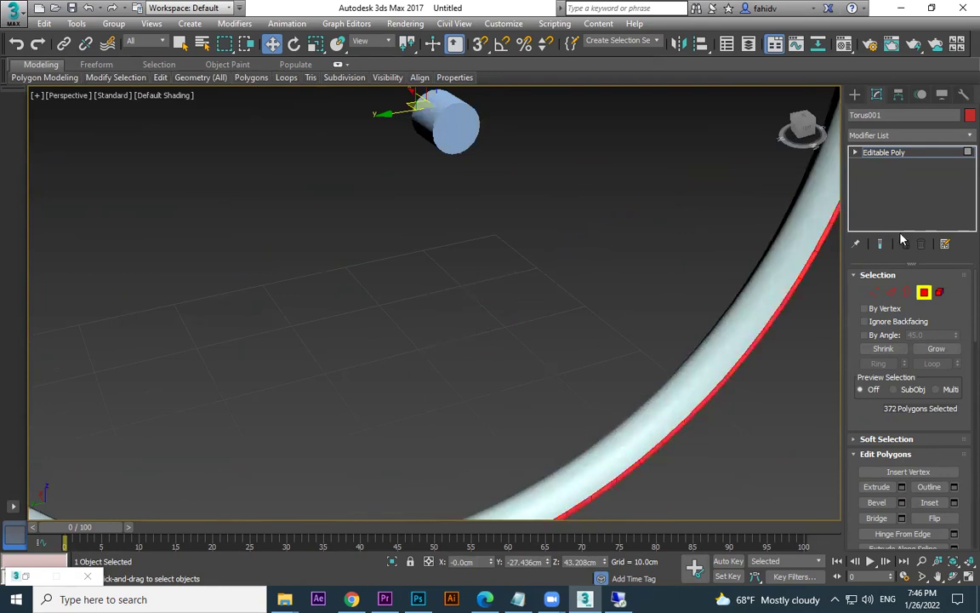
click(855, 95)
click(790, 388)
- Examine the joint between the red outer tyre and the pale inner ring up close and from a distance
scroll(788, 390, down, 4)
middle_drag(788, 391, 617, 203)
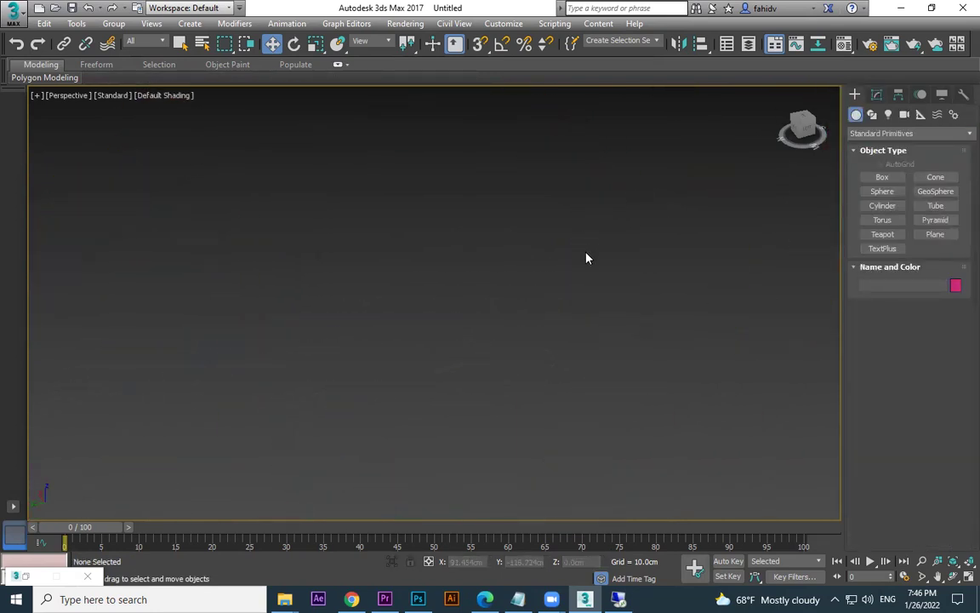
scroll(586, 258, down, 4)
drag(551, 301, 550, 298)
scroll(610, 300, up, 12)
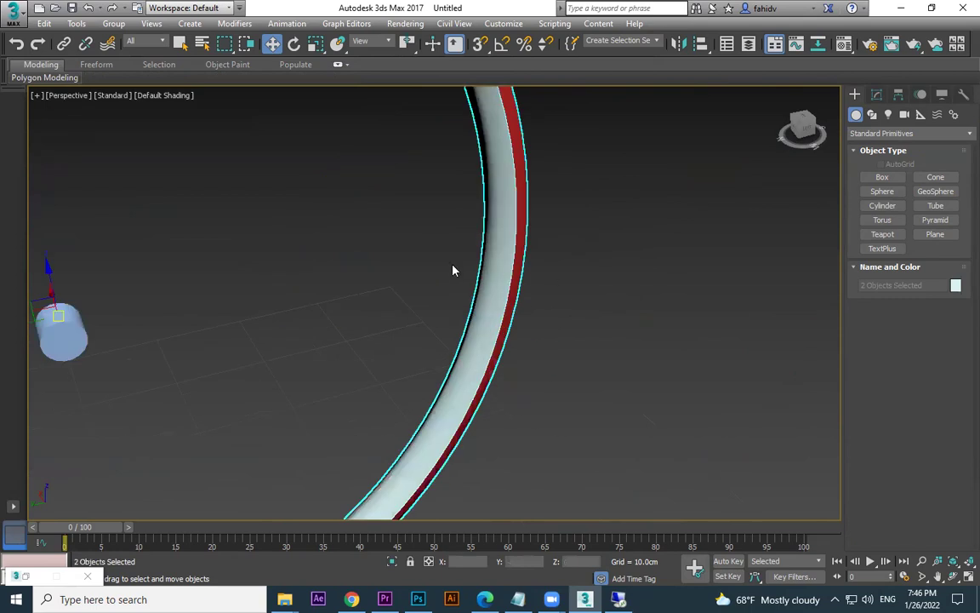
scroll(610, 283, down, 10)
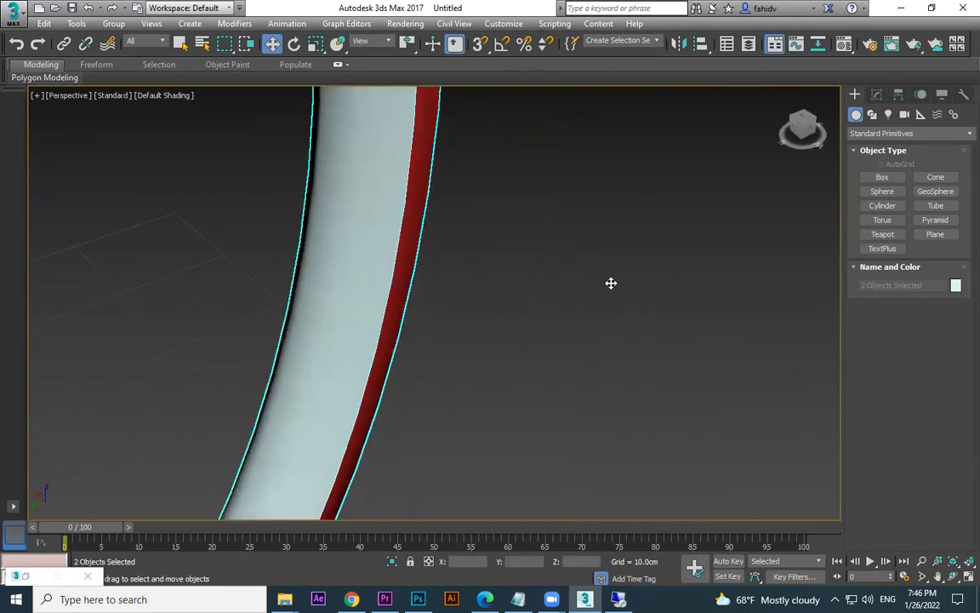
click(657, 295)
key(ctrl+z)
click(658, 295)
scroll(589, 269, up, 10)
scroll(484, 254, down, 3)
- Try to scale the pale inner ring uniformly down to about 85%, and undo it
click(445, 242)
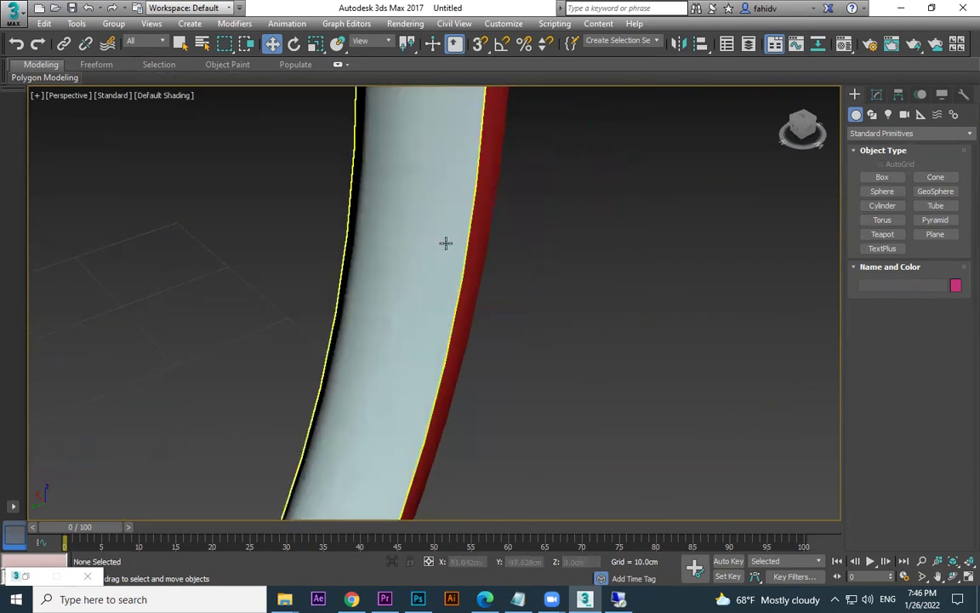
key(r)
scroll(451, 263, down, 4)
scroll(435, 330, down, 5)
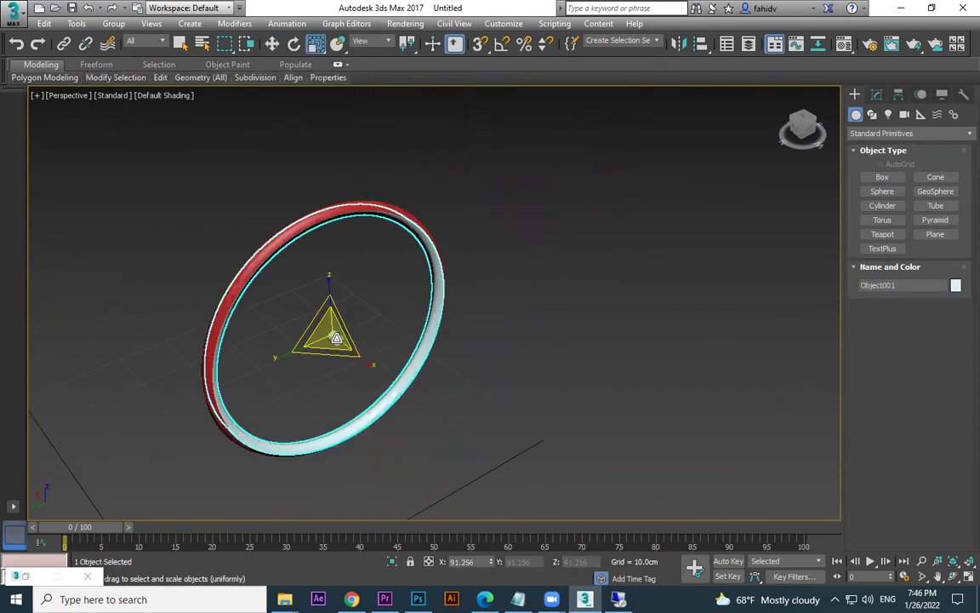
scroll(422, 231, up, 5)
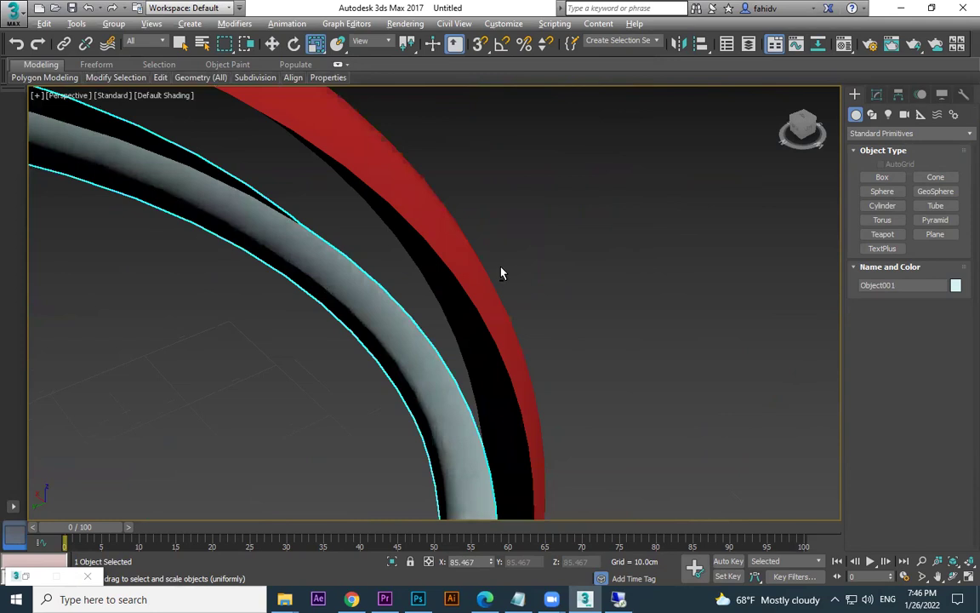
alt+middle_drag(501, 272, 510, 266)
key(ctrl+z)
key(ctrl+z)
key(ctrl+z)
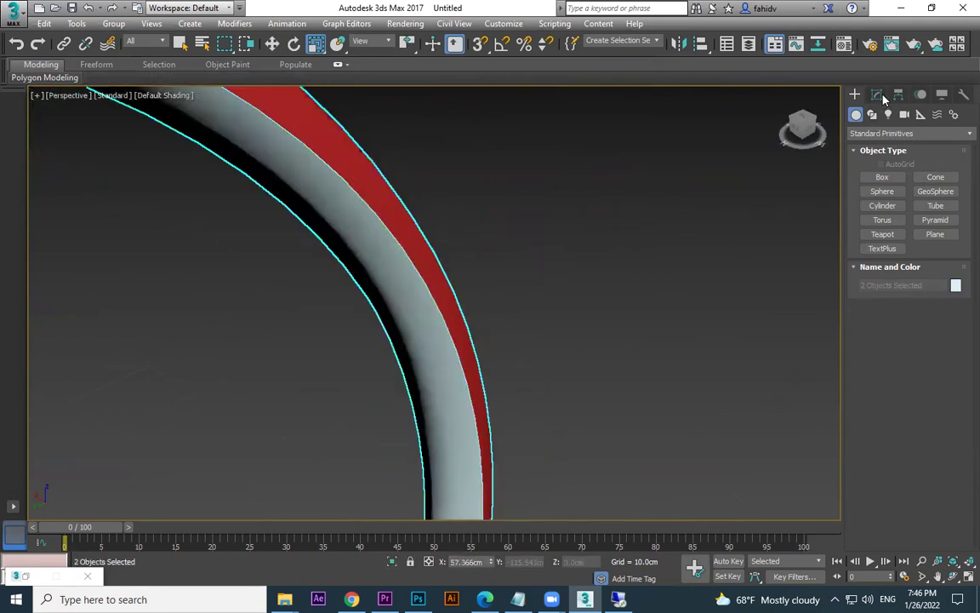
click(877, 95)
click(429, 252)
click(924, 291)
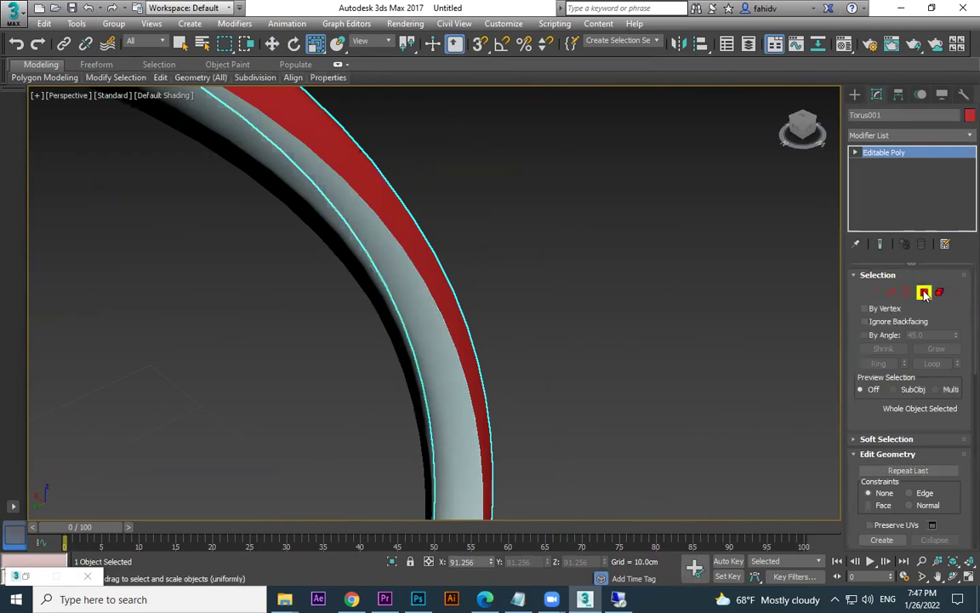
key(ctrl+z)
key(ctrl+z)
key(ctrl+z)
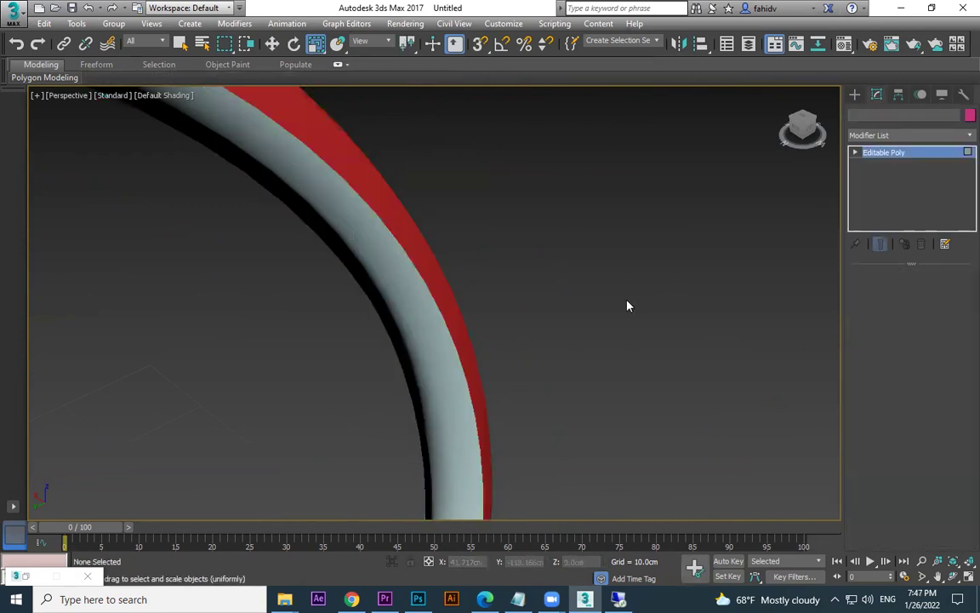
- Select all polygons of the red outer tyre and extrude them by Local Normal with a height of 0.201 cm
scroll(638, 304, down, 5)
drag(734, 219, 347, 537)
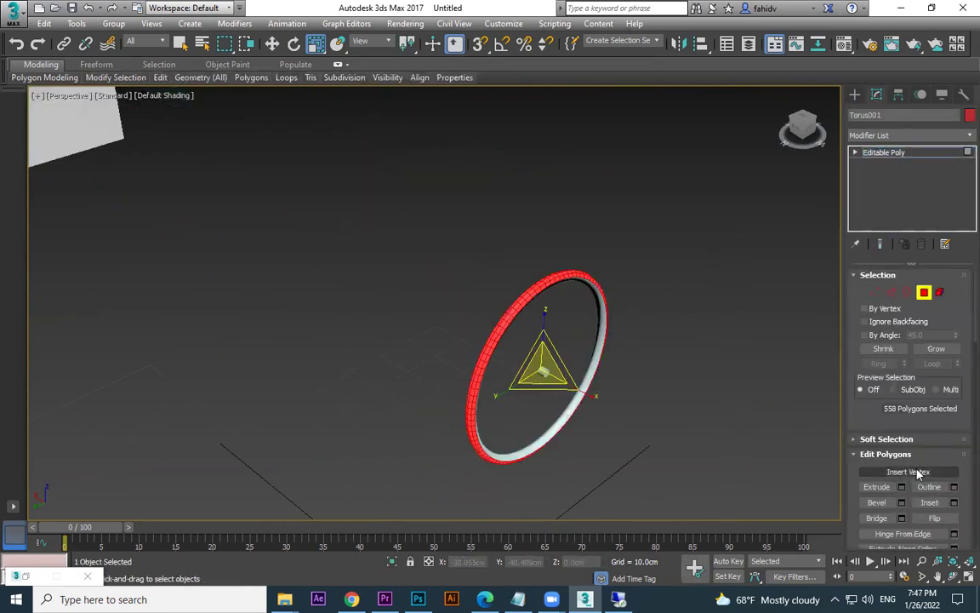
click(902, 487)
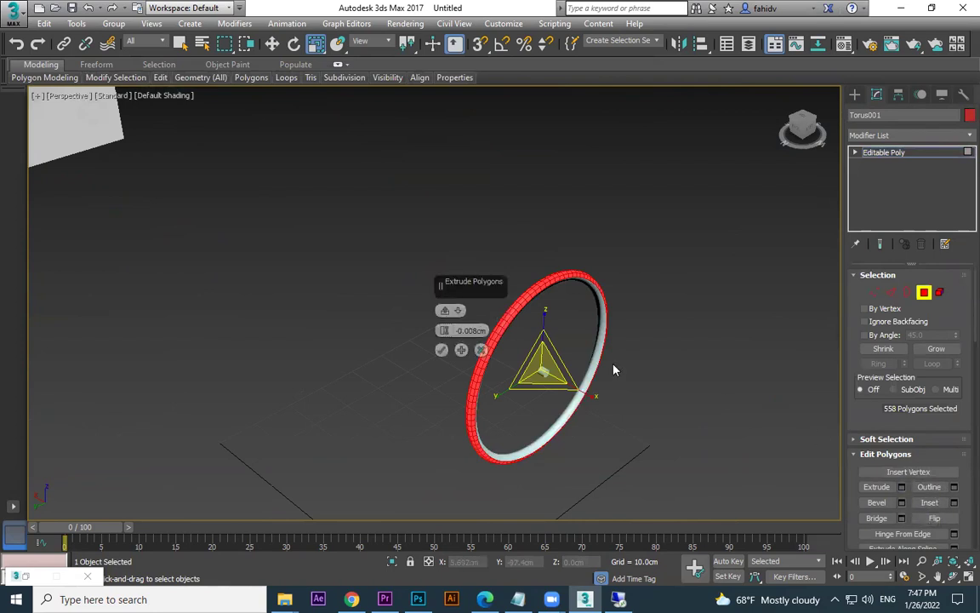
click(458, 312)
click(469, 336)
click(445, 328)
drag(445, 331, 639, 339)
scroll(639, 339, up, 5)
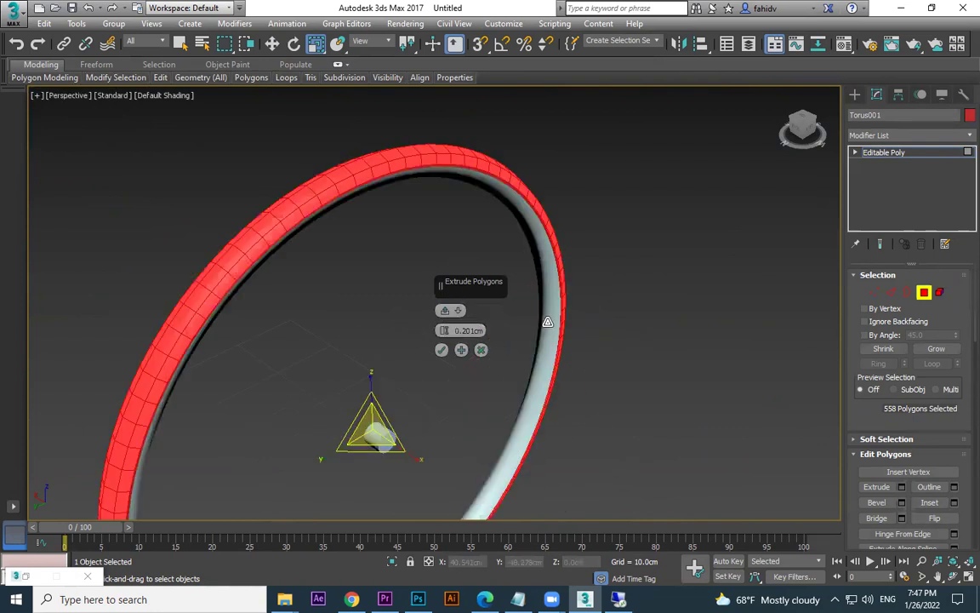
scroll(547, 312, up, 4)
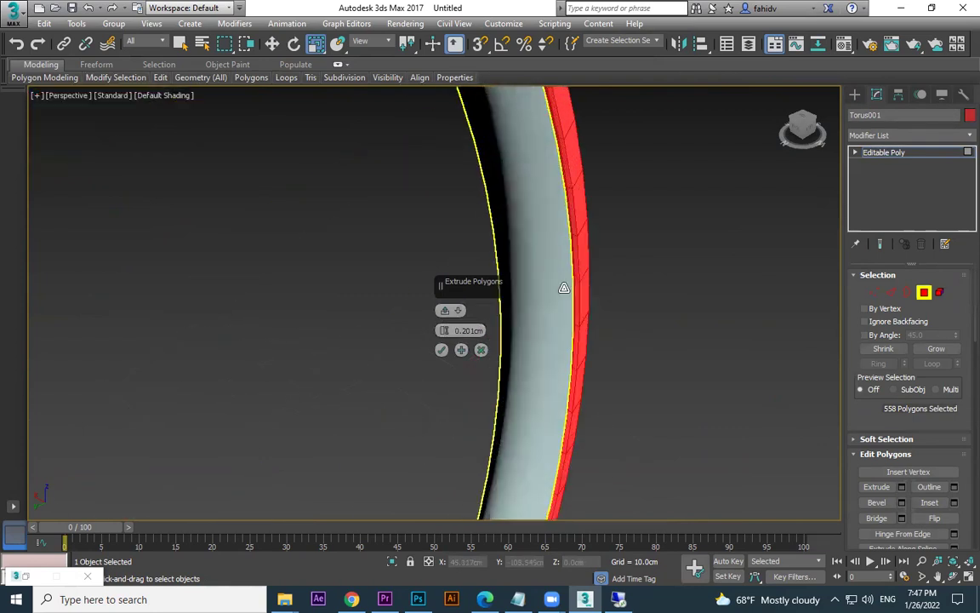
click(443, 350)
click(856, 95)
click(726, 291)
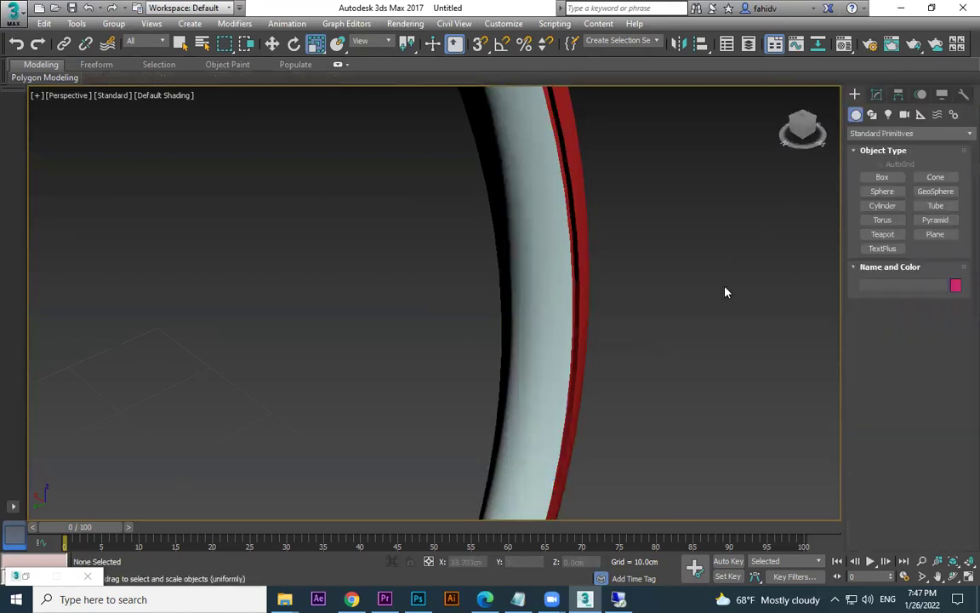
- Inspect the thickened tyre edge, select the hub cylinder and display edged faces in the Perspective view
scroll(720, 306, down, 6)
scroll(697, 332, down, 3)
scroll(599, 315, up, 10)
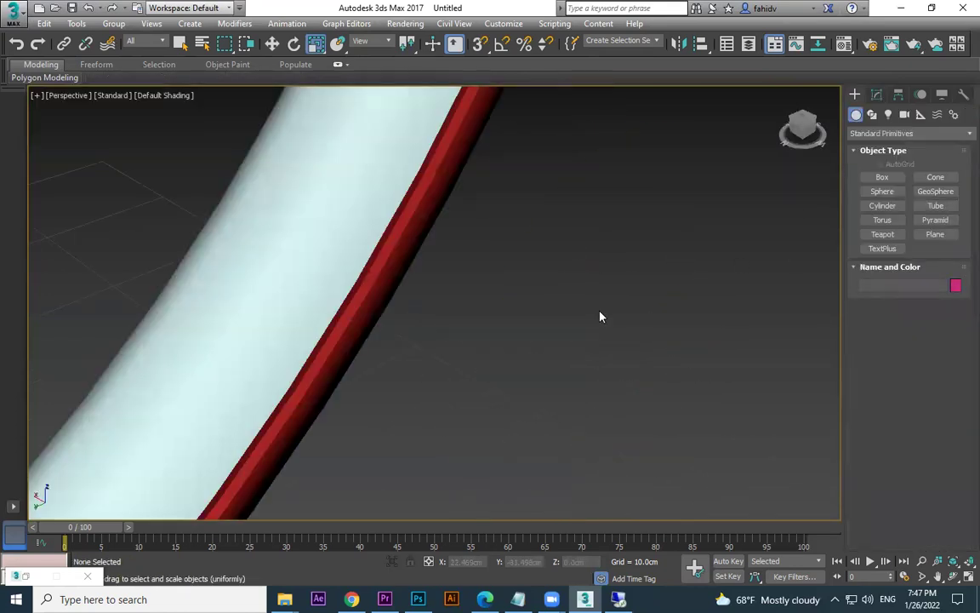
scroll(304, 288, down, 3)
middle_drag(236, 273, 342, 368)
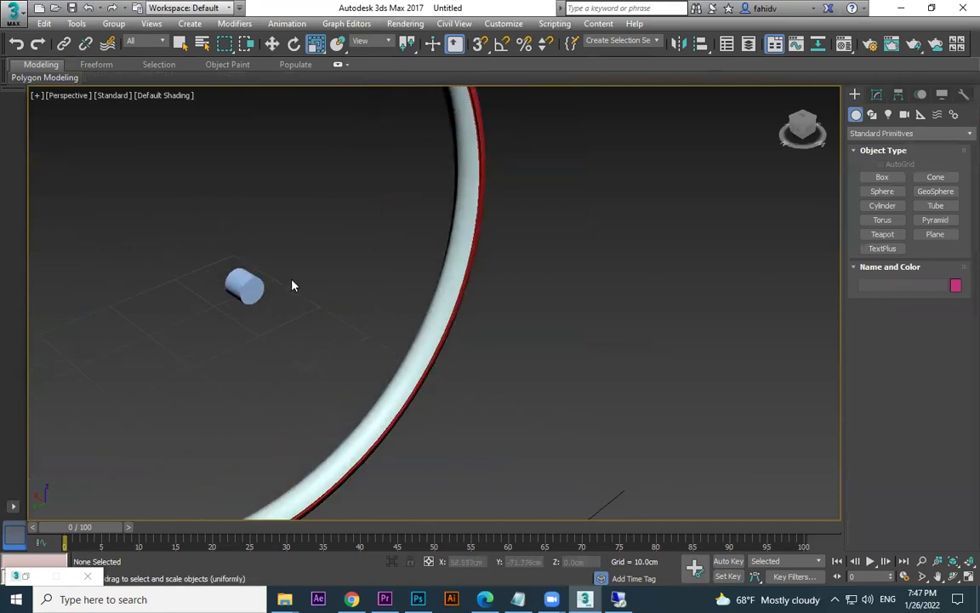
click(249, 286)
key(F4)
scroll(333, 314, up, 8)
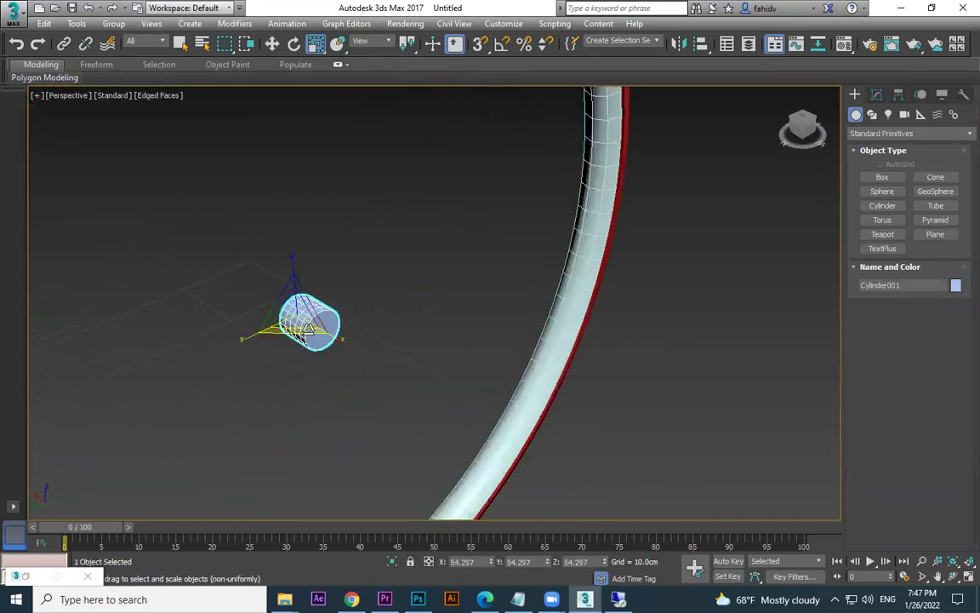
- Set the hub cylinder's height segments to 1 and its sides to 21
click(876, 95)
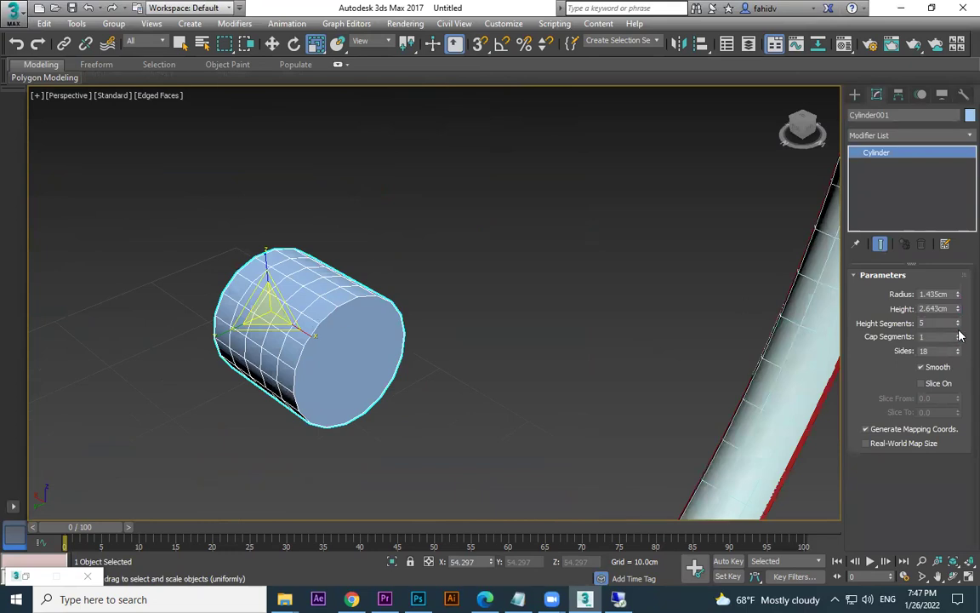
drag(960, 327, 960, 336)
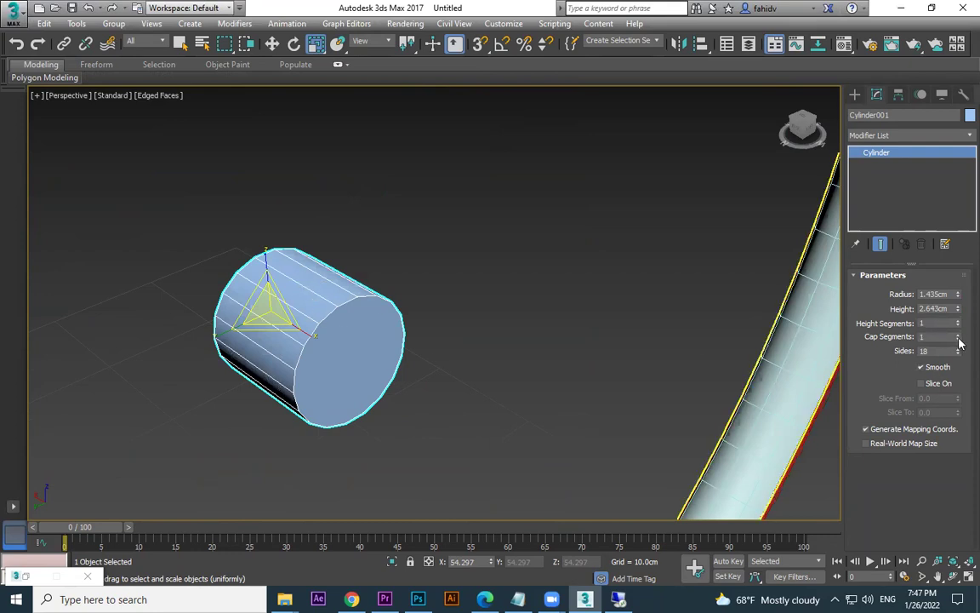
click(958, 349)
click(958, 349)
click(957, 349)
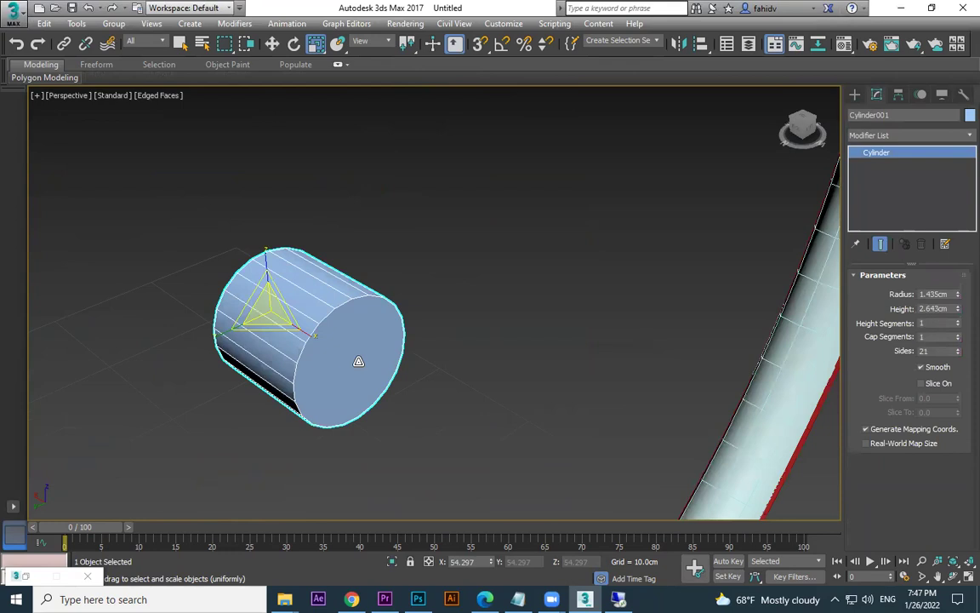
- Convert the hub cylinder to an Editable Poly and select its two end-cap polygons, leaving polygon editing
right_click(374, 327)
mouse_move(419, 477)
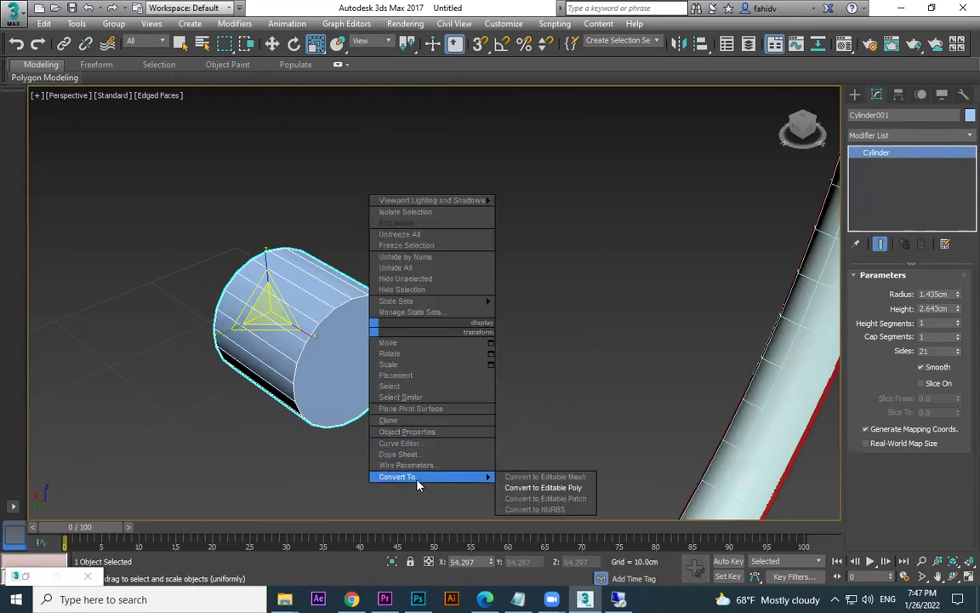
click(555, 487)
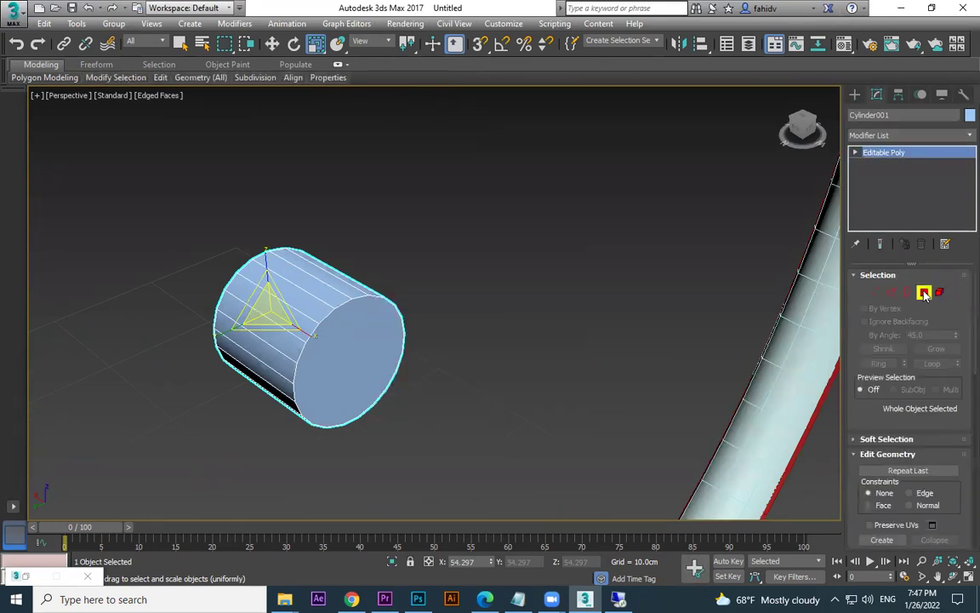
click(375, 365)
alt+middle_drag(362, 371, 527, 378)
ctrl+click(291, 403)
scroll(383, 409, down, 5)
alt+middle_drag(463, 410, 398, 416)
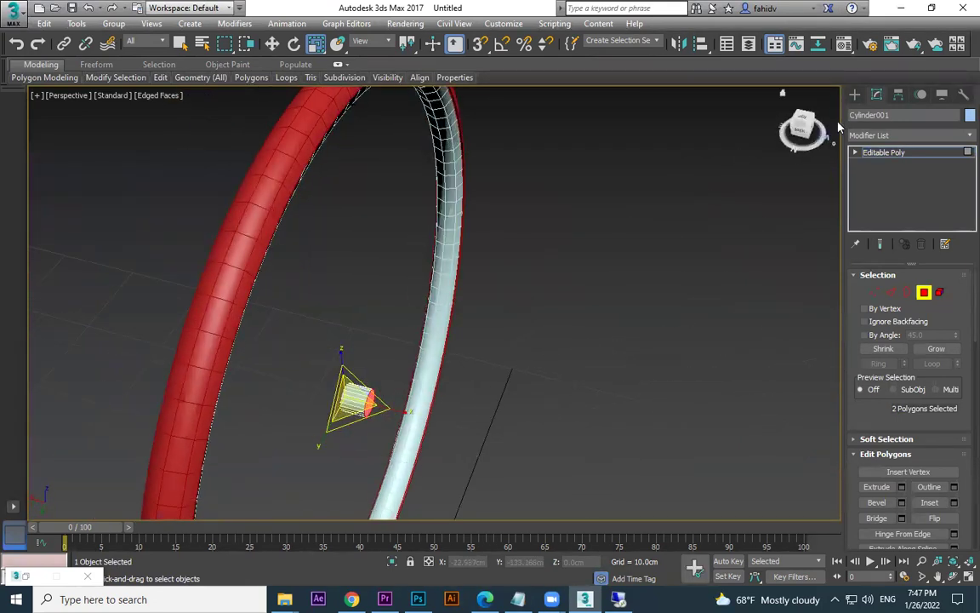
click(855, 98)
- Scale the hub cylinder non-uniformly along its length to about 46%
scroll(639, 318, up, 3)
scroll(255, 410, down, 1)
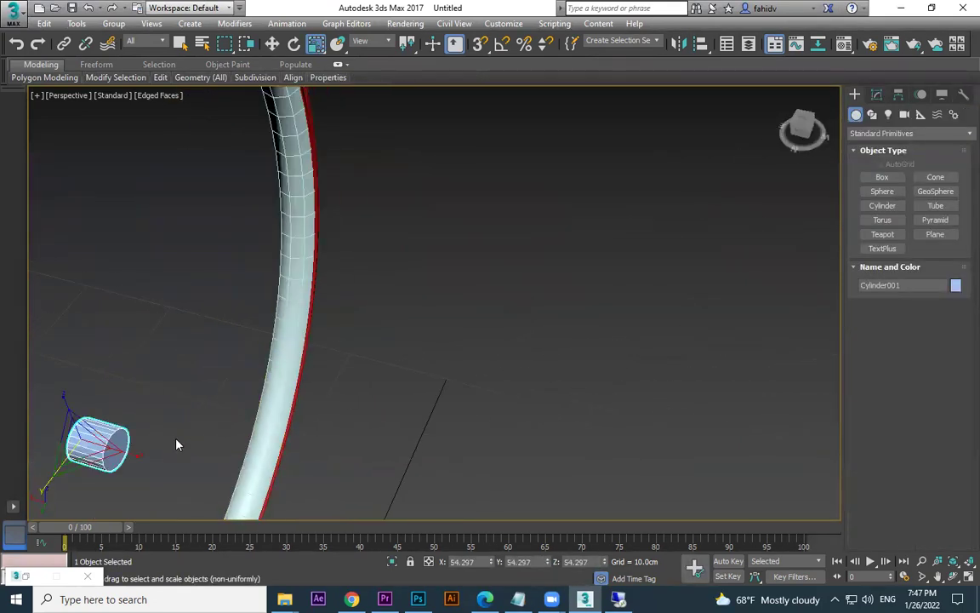
mouse_move(133, 455)
mouse_down()
mouse_move(113, 451)
mouse_move(125, 451)
mouse_up()
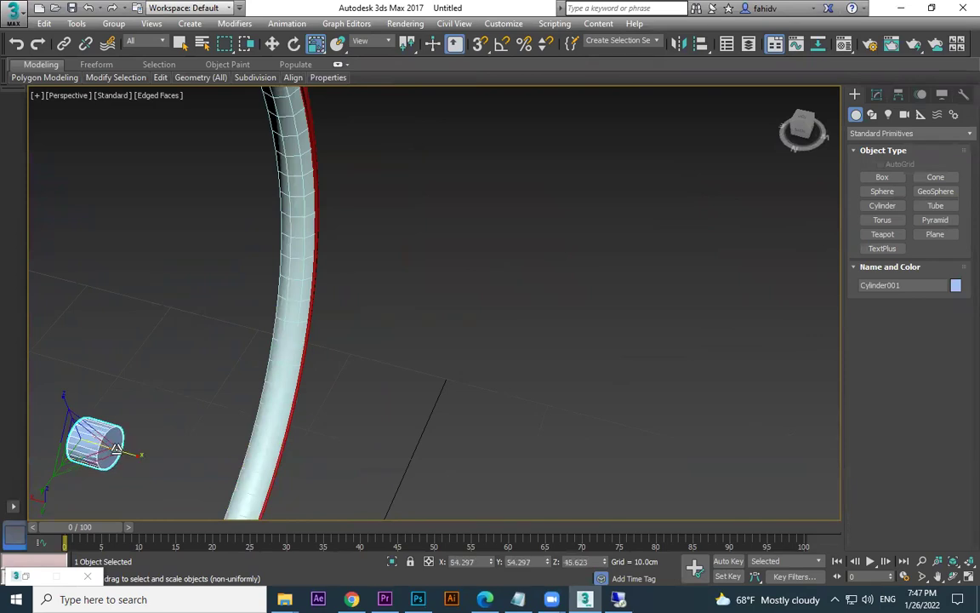
- In the Left view, scale the hub cylinder down uniformly to about 37% over the reference hub and check it in Perspective
key(l)
key(z)
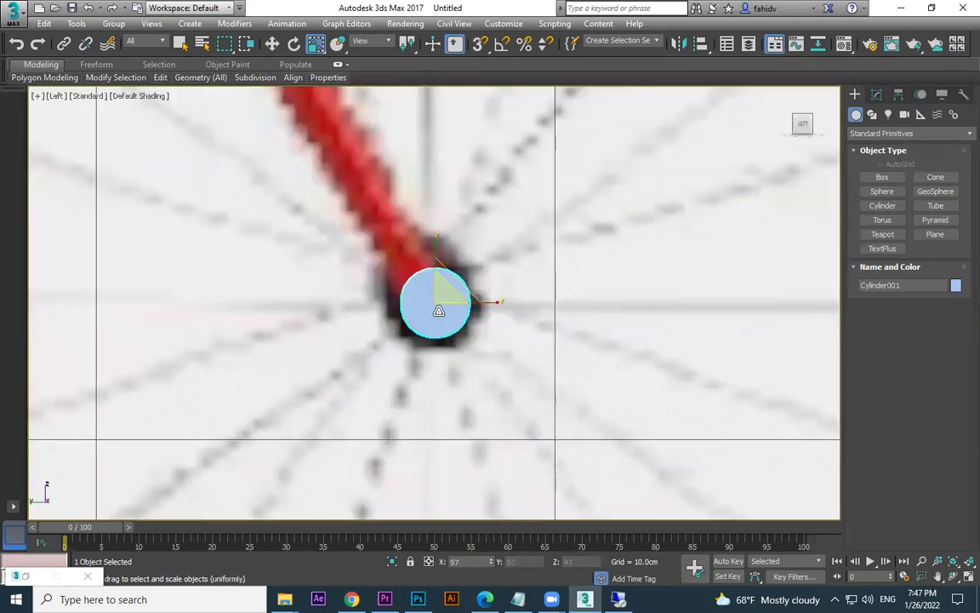
drag(451, 339, 451, 338)
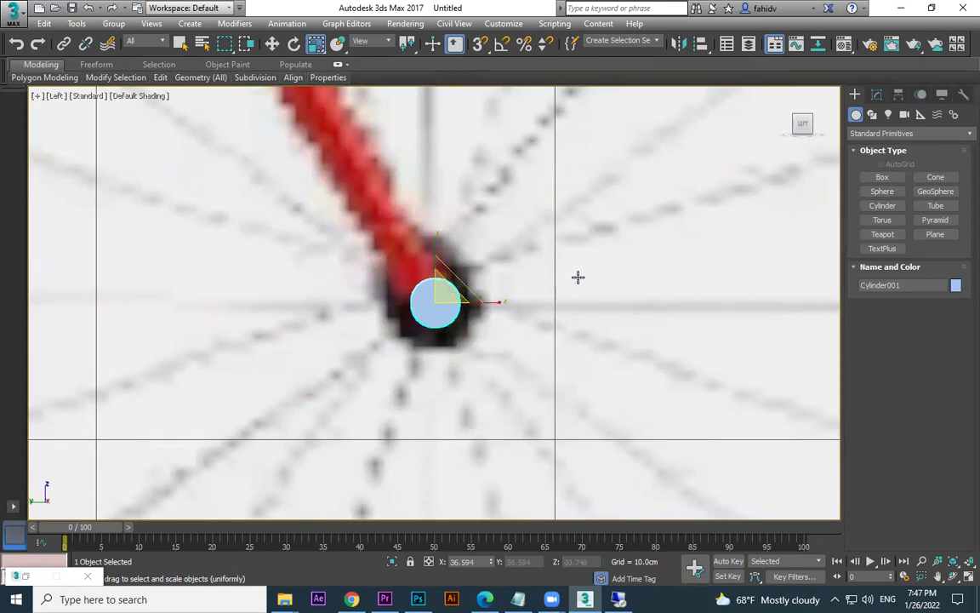
key(p)
middle_drag(505, 335, 624, 296)
middle_drag(286, 373, 334, 352)
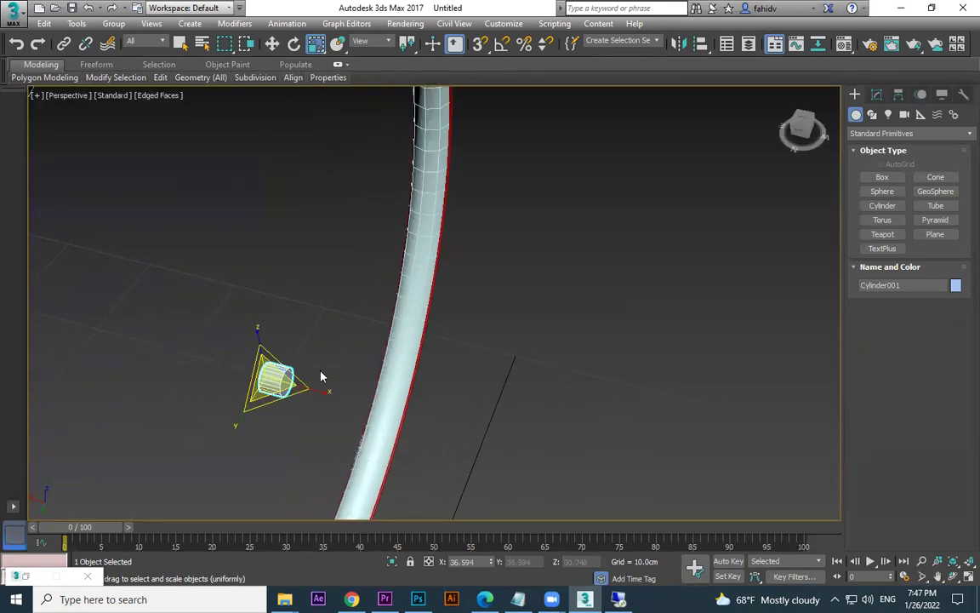
- Enlarge the hub cylinder slightly in the Left view and move it onto the center of the reference hub
key(l)
key(z)
key(w)
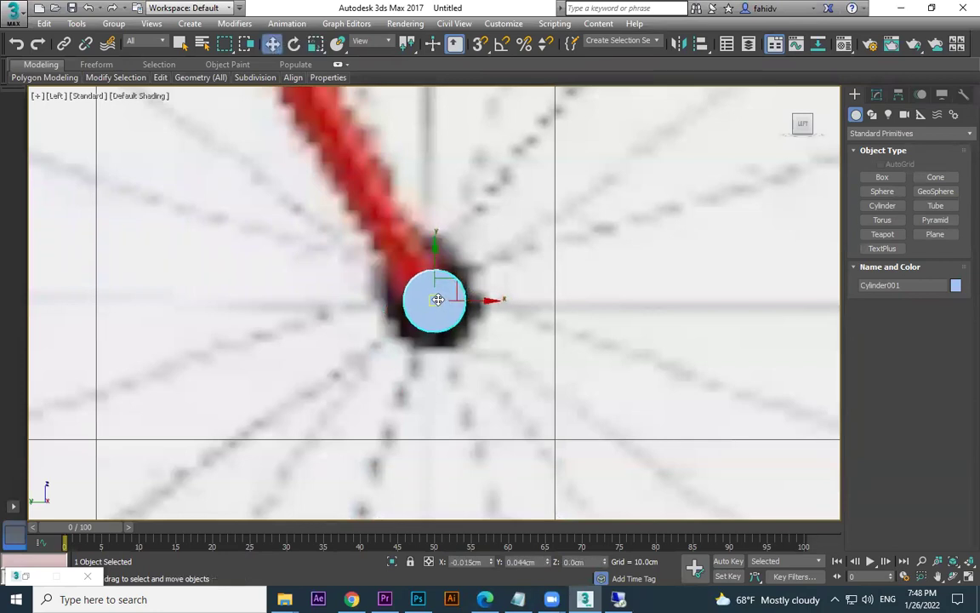
- Convert the resized hub cylinder to an Editable Poly again and select both of its end-cap polygons in Perspective
key(p)
right_click(286, 369)
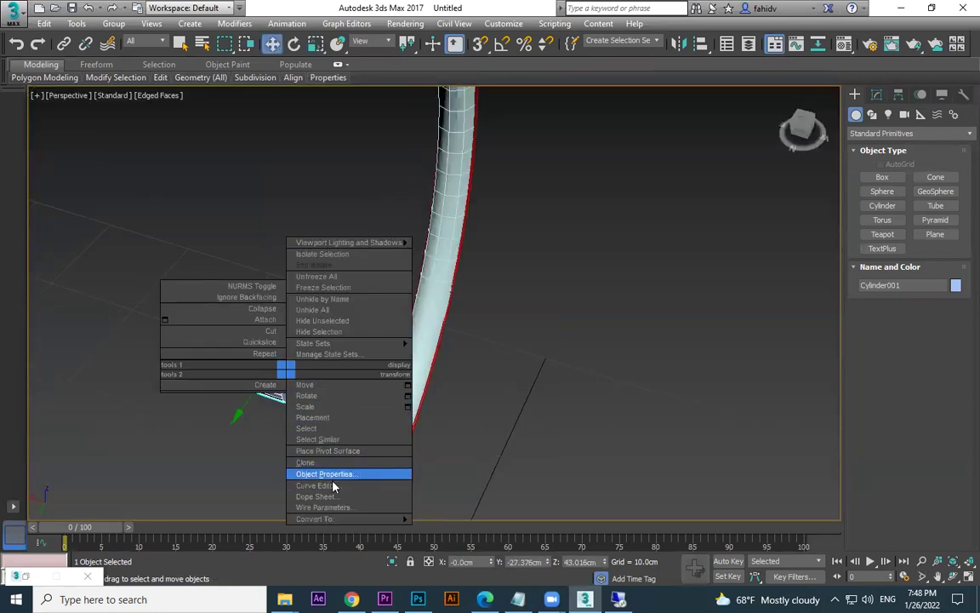
mouse_move(341, 519)
click(460, 529)
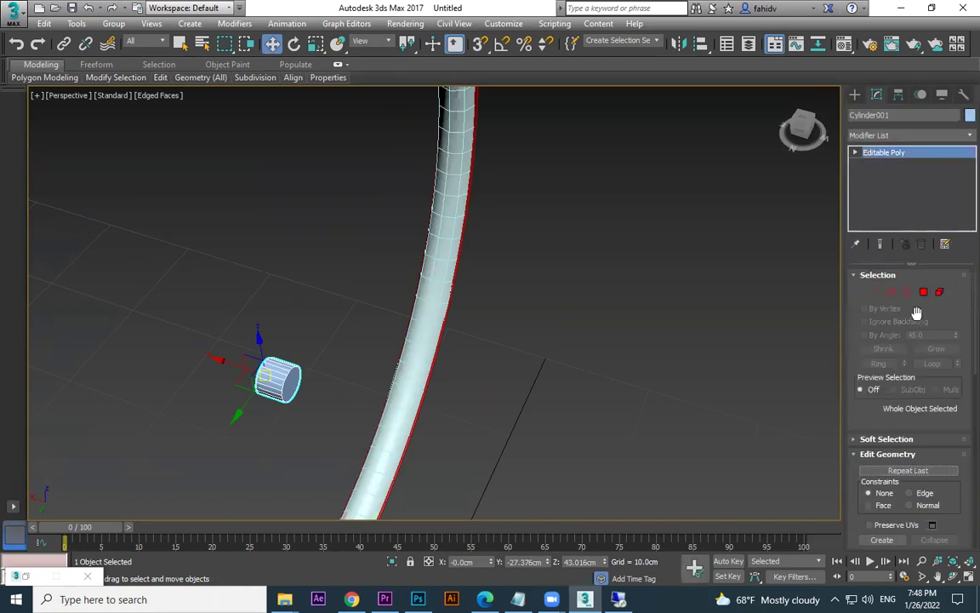
click(925, 292)
click(294, 388)
alt+middle_drag(271, 400, 374, 412)
ctrl+click(278, 405)
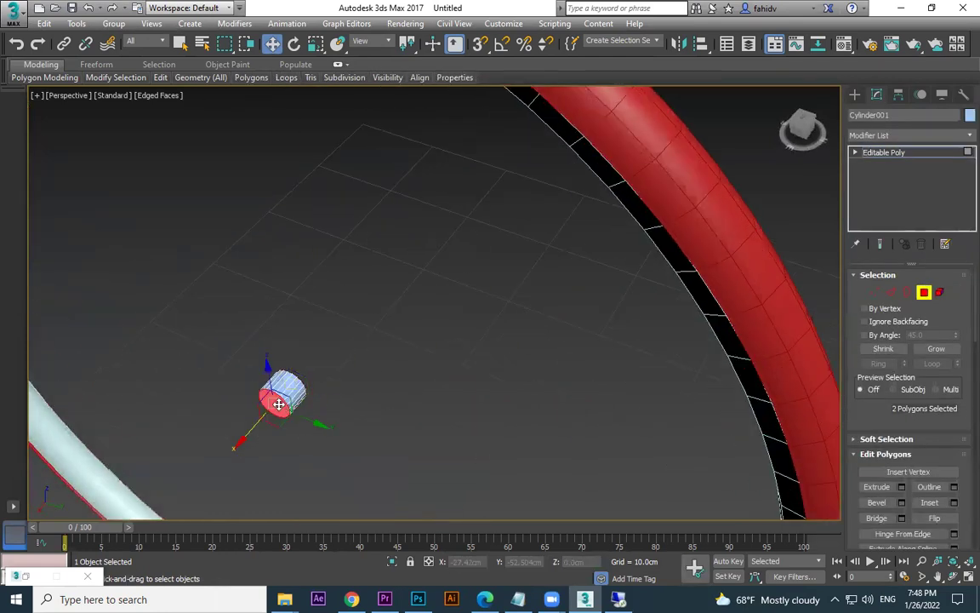
- Inset both end caps of the hub cylinder and extrude them outward into narrower stubs
click(929, 502)
key(z)
drag(344, 390, 486, 411)
click(877, 486)
drag(360, 376, 365, 379)
click(929, 502)
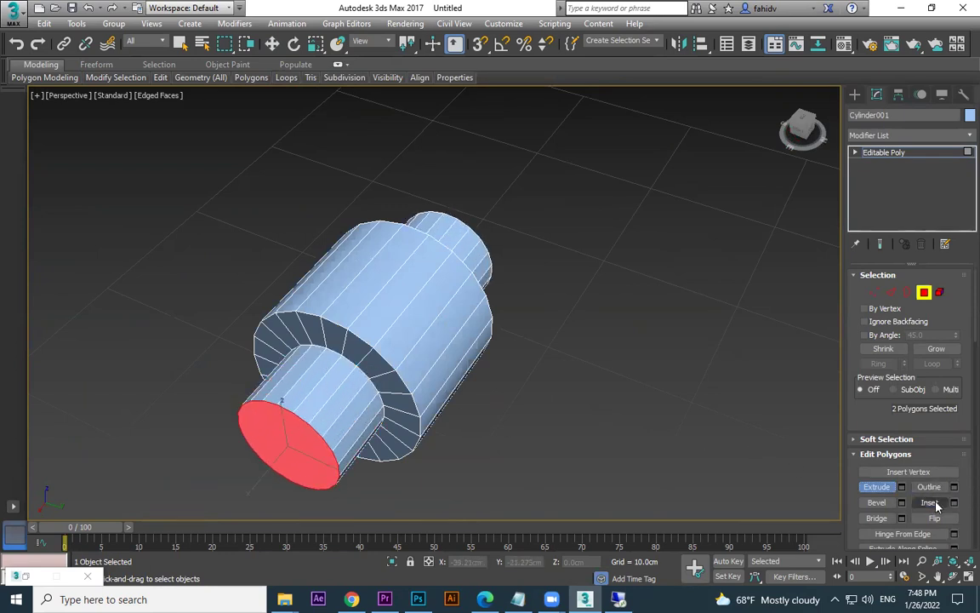
drag(294, 443, 295, 435)
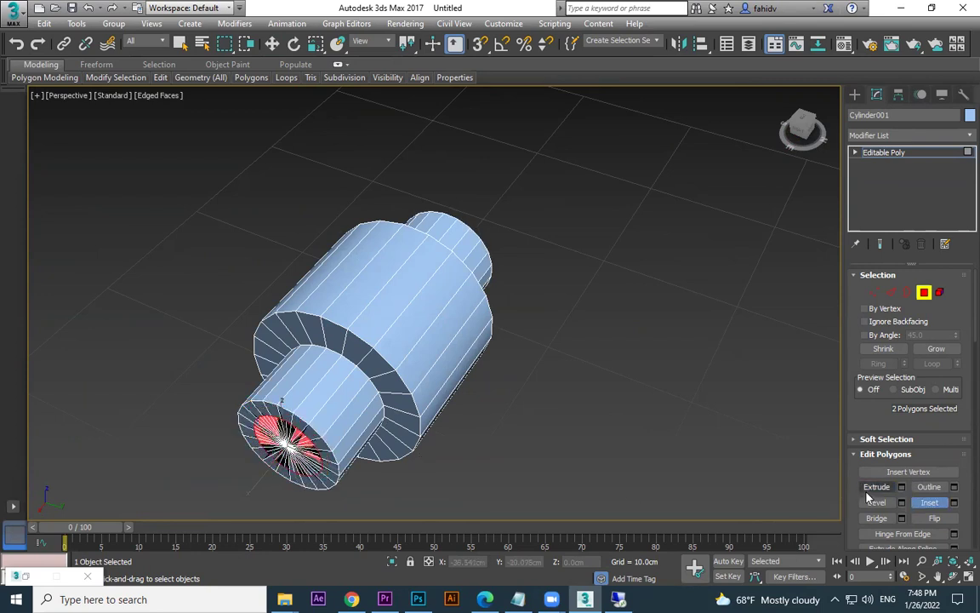
key(w)
key(ctrl+z)
key(ctrl+z)
key(ctrl+z)
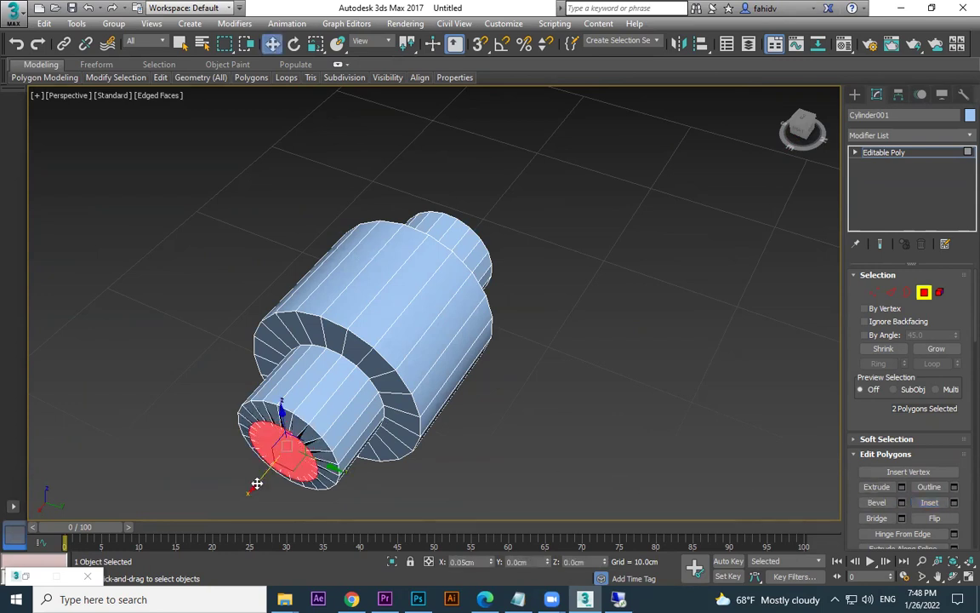
- Extrude both hub stubs further outward, and inset and extrude their end faces into thin axle tips
click(880, 488)
drag(343, 400, 356, 382)
click(930, 504)
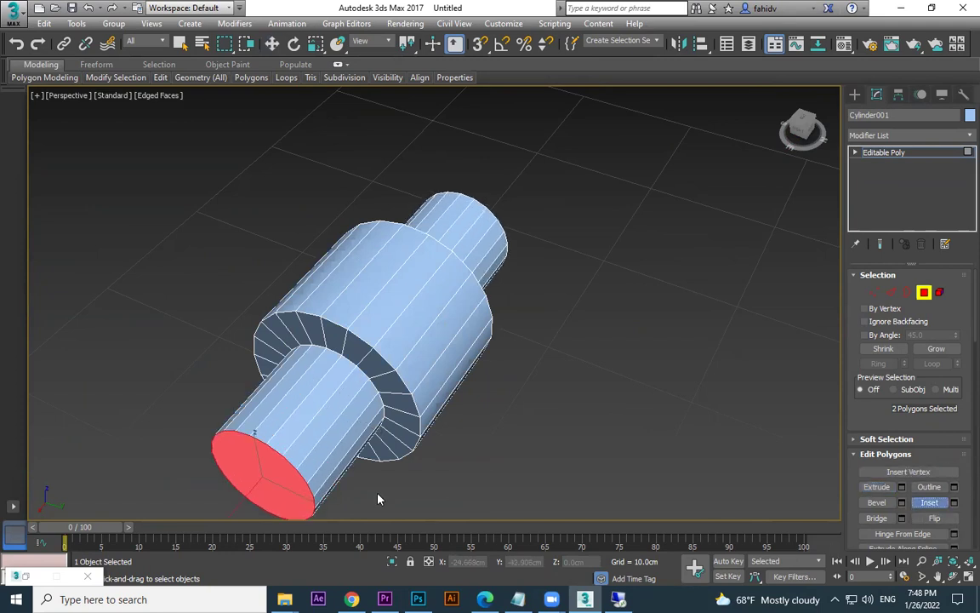
drag(283, 480, 276, 472)
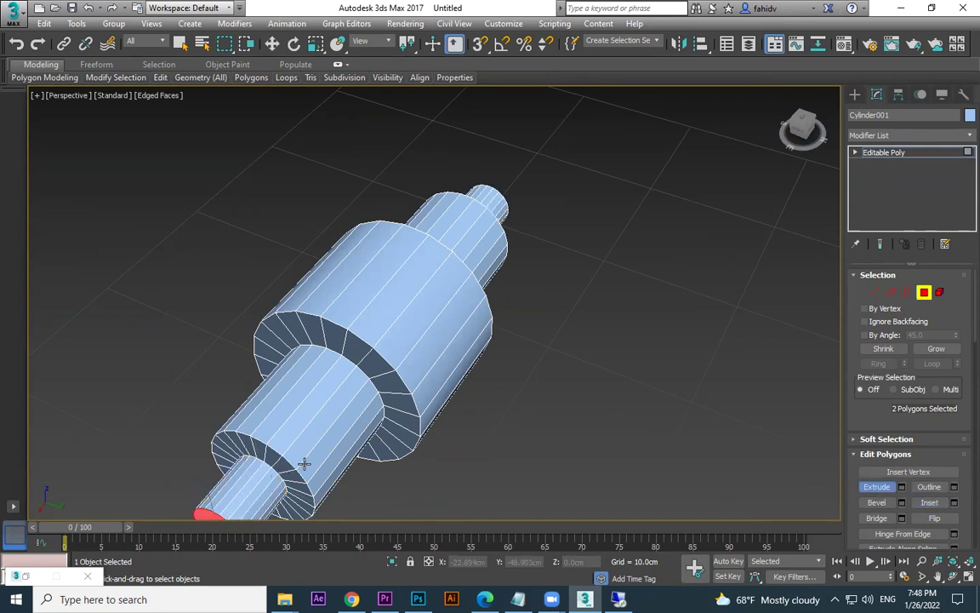
scroll(305, 464, down, 6)
alt+middle_drag(424, 477, 566, 467)
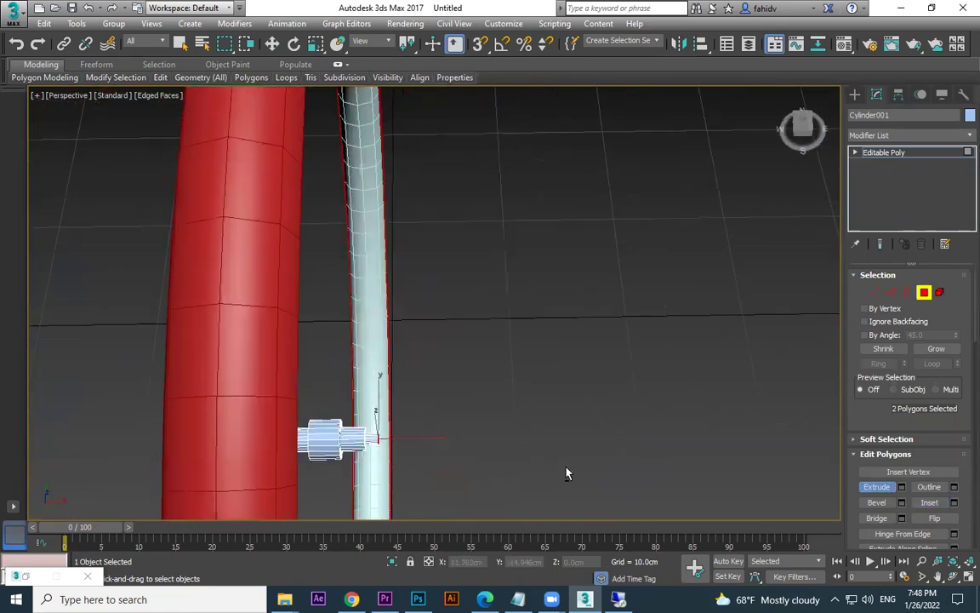
- Draw a tube centered on the hub in the Left view, with radii about 0.67 and 0.45 cm and height about 0.43 cm
key(w)
click(854, 94)
alt+middle_drag(628, 449, 663, 471)
click(545, 468)
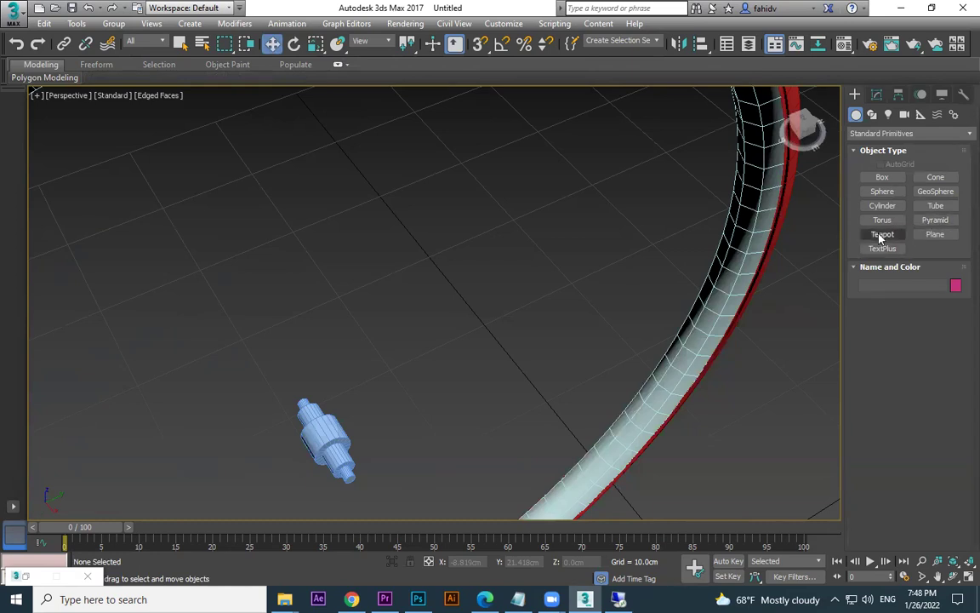
click(936, 206)
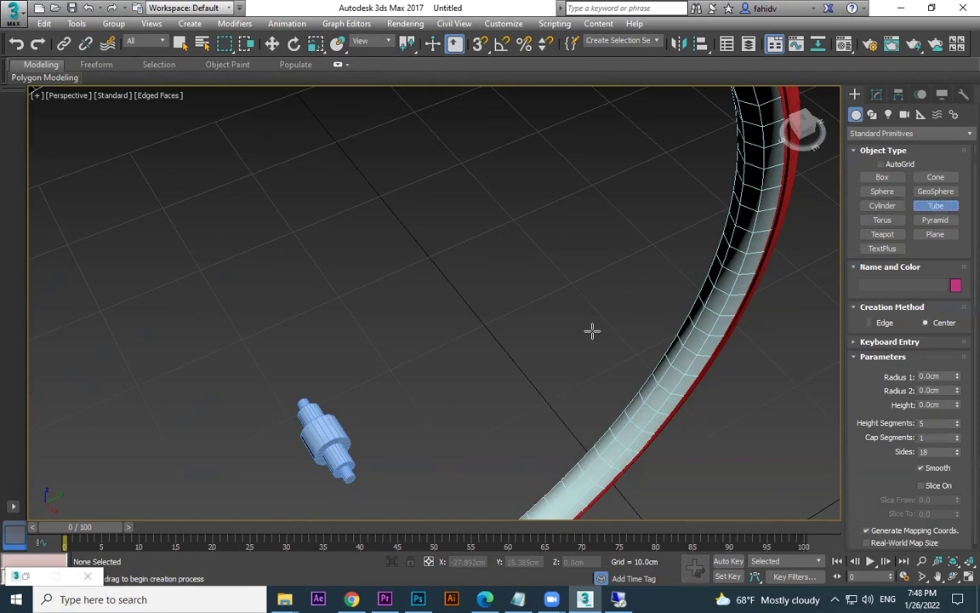
key(l)
drag(432, 299, 467, 325)
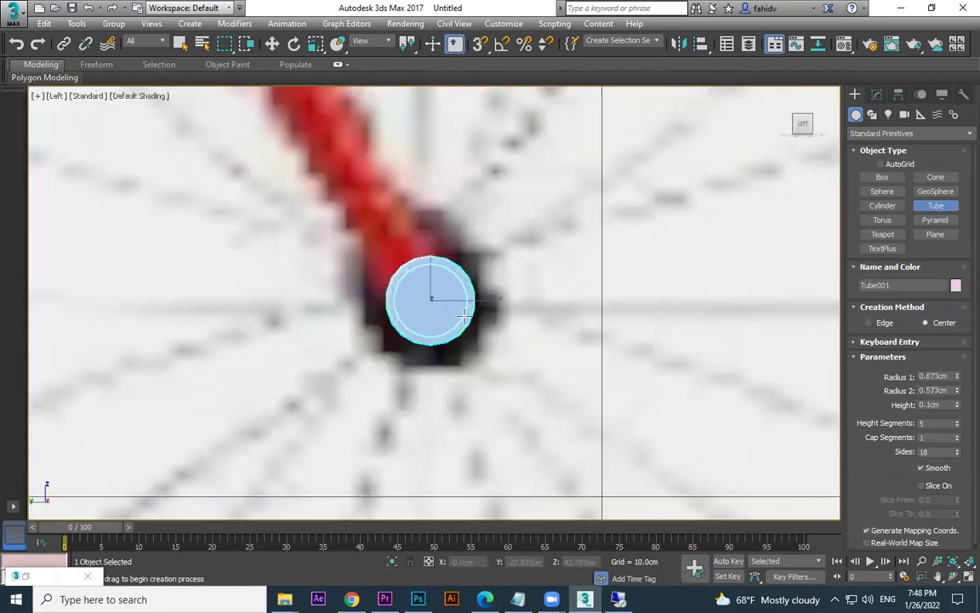
click(456, 314)
key(p)
alt+middle_drag(436, 371, 530, 342)
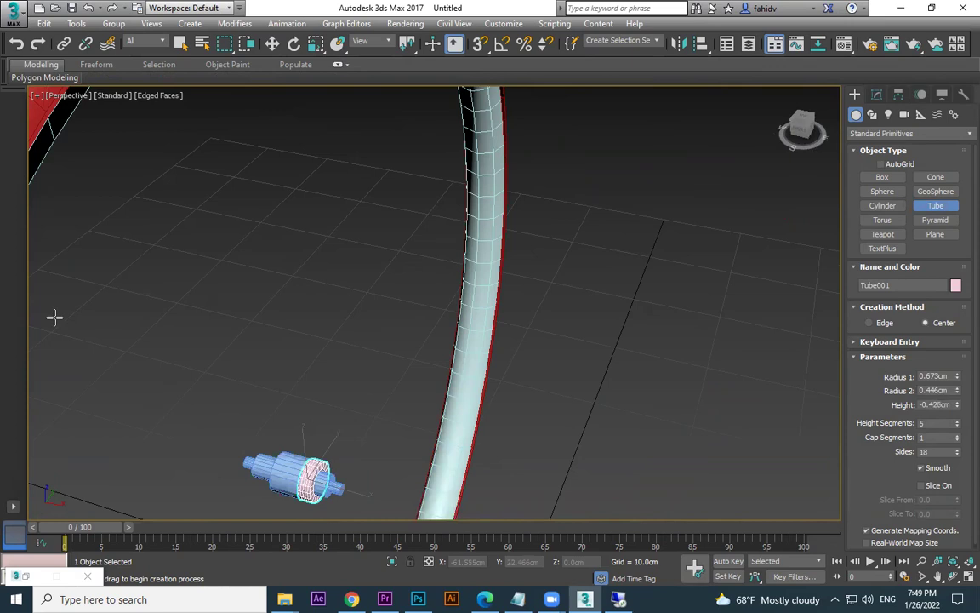
- Move the tube along the hub's X axis out to the thin axle tip
scroll(257, 410, up, 2)
middle_drag(257, 411, 313, 326)
scroll(312, 326, up, 2)
key(w)
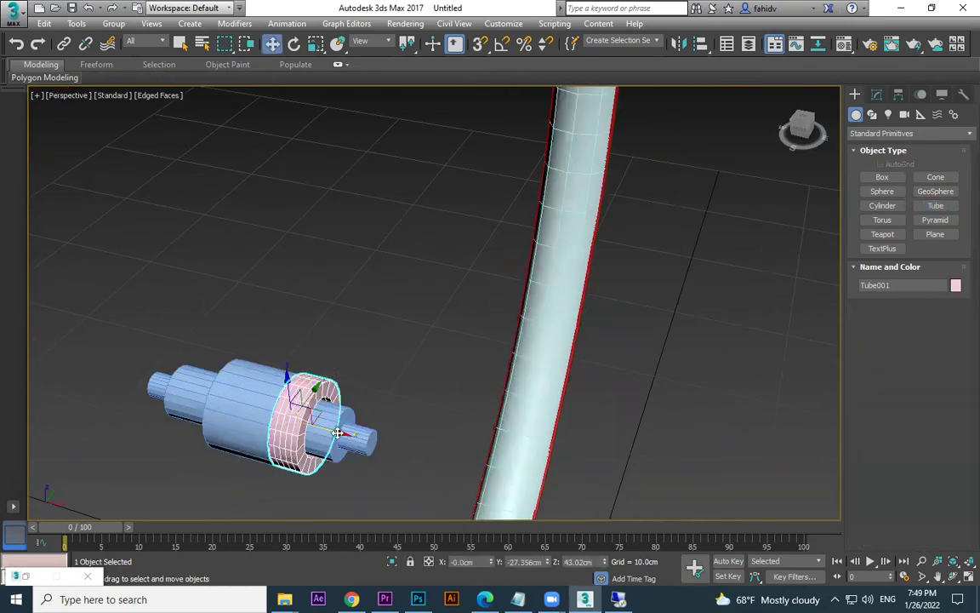
drag(344, 434, 405, 456)
key(ctrl+z)
key(ctrl+z)
drag(340, 432, 367, 486)
- Scale the tube down uniformly to about 41% and shift it along X so it fits around the axle tip
key(r)
scroll(383, 459, up, 2)
scroll(383, 459, up, 2)
key(w)
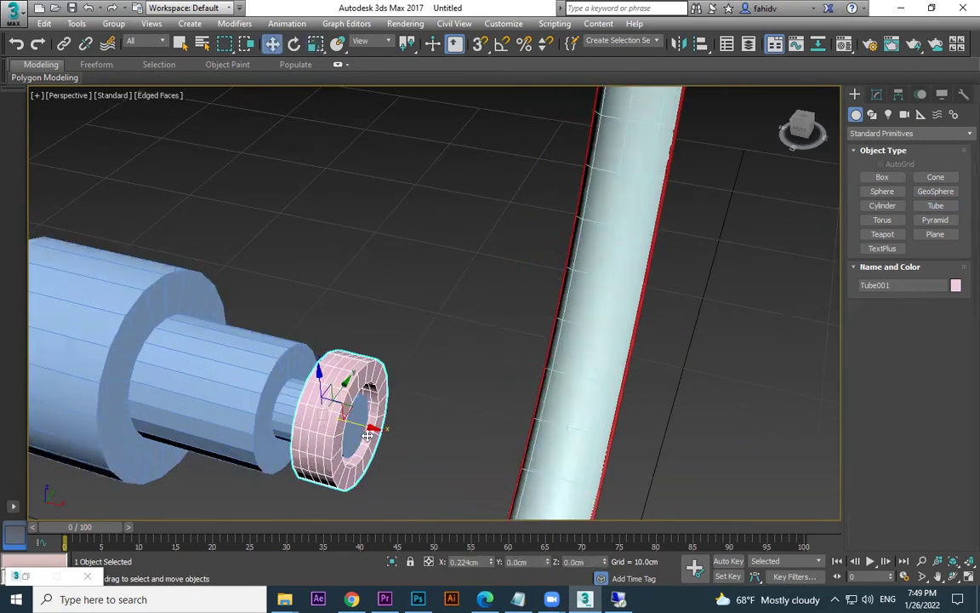
drag(361, 432, 372, 443)
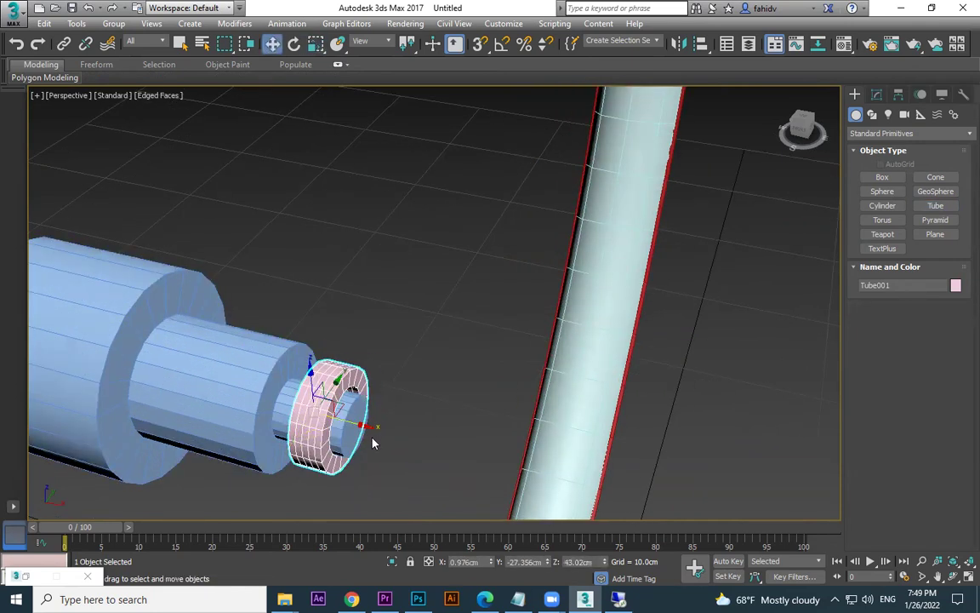
key(r)
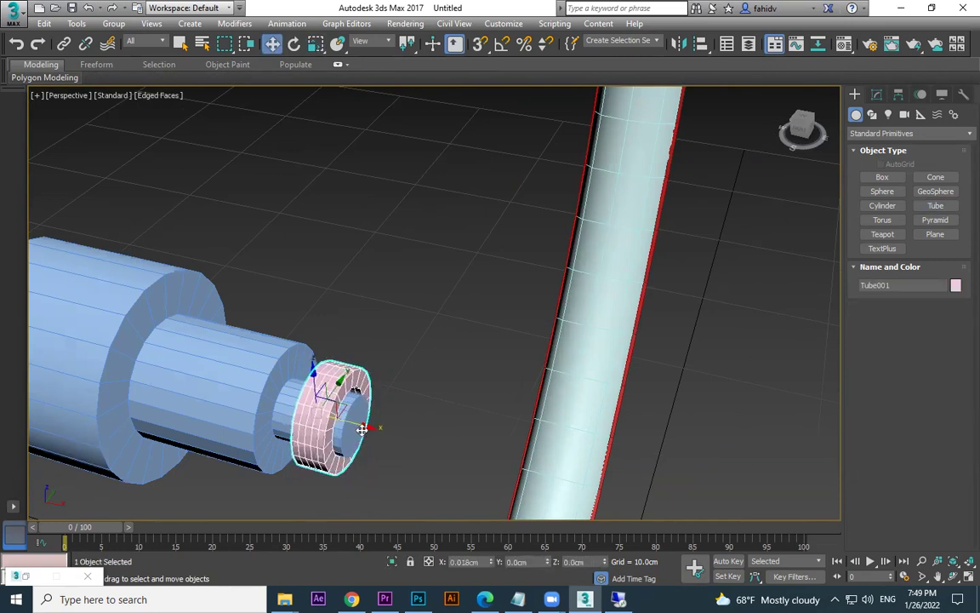
scroll(347, 431, up, 5)
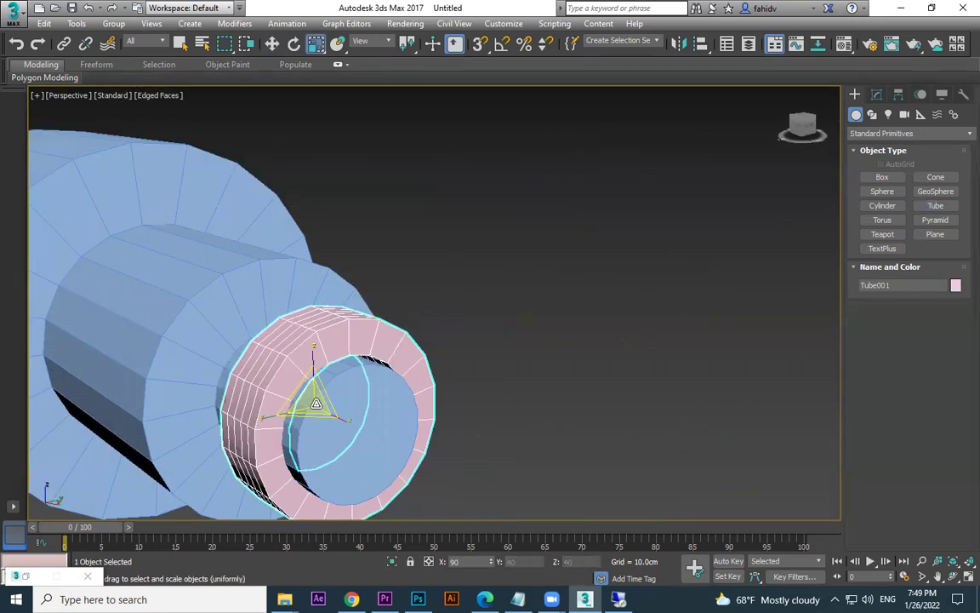
alt+middle_drag(320, 413, 340, 417)
key(w)
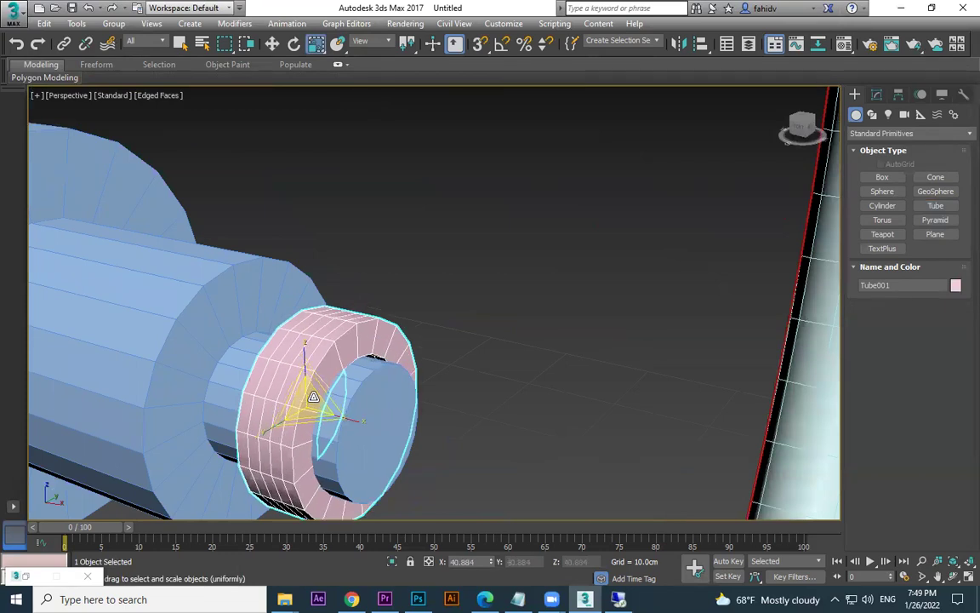
- Nudge the scaled tube outward along the axle tip to X about 1.03 cm
click(357, 421)
click(353, 417)
click(357, 425)
click(341, 399)
click(350, 413)
click(305, 403)
drag(347, 417, 357, 420)
- Set the tube to 7 sides and 1 height segment so it forms a simple axle nut
click(876, 95)
drag(958, 369, 959, 381)
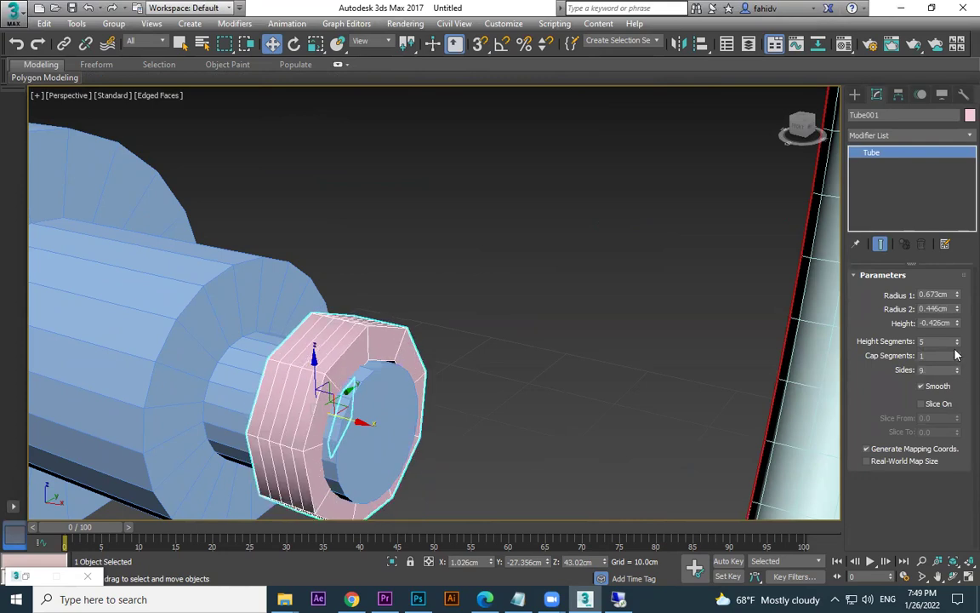
right_click(958, 343)
alt+middle_drag(739, 398, 485, 383)
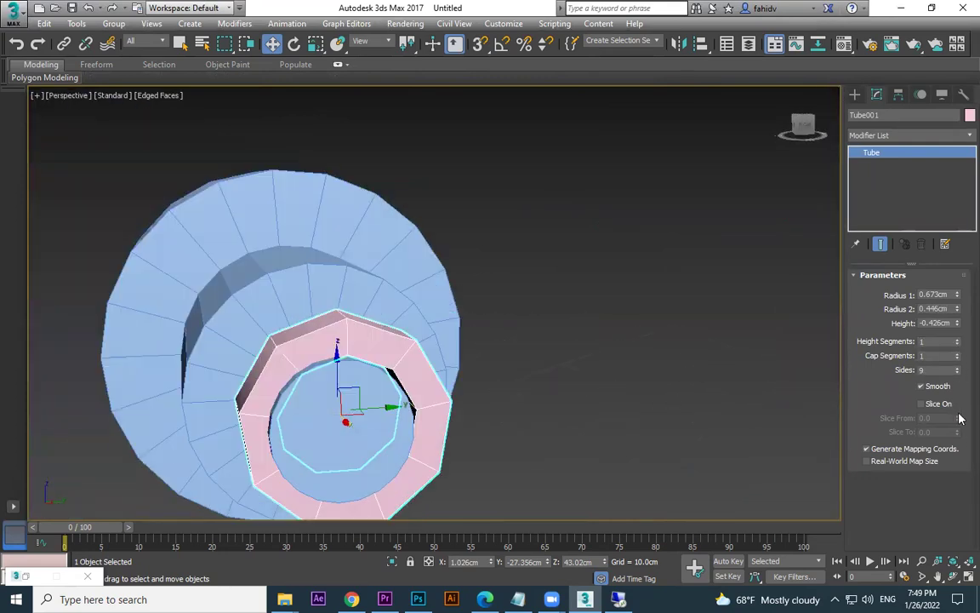
drag(957, 382, 959, 371)
alt+middle_drag(554, 398, 476, 408)
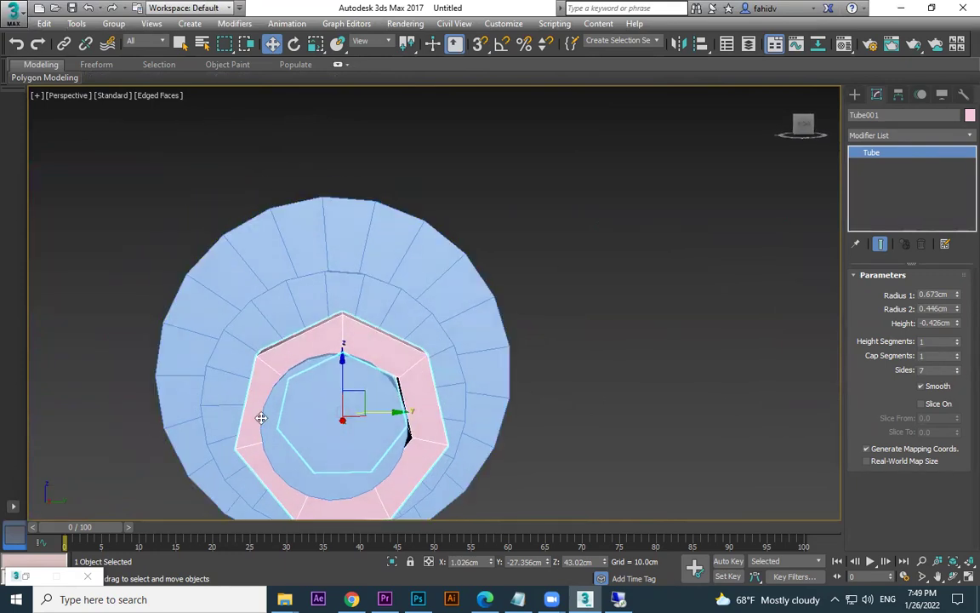
- Center the seven-sided tube on the axle tip in the Left view using wireframe display
key(l)
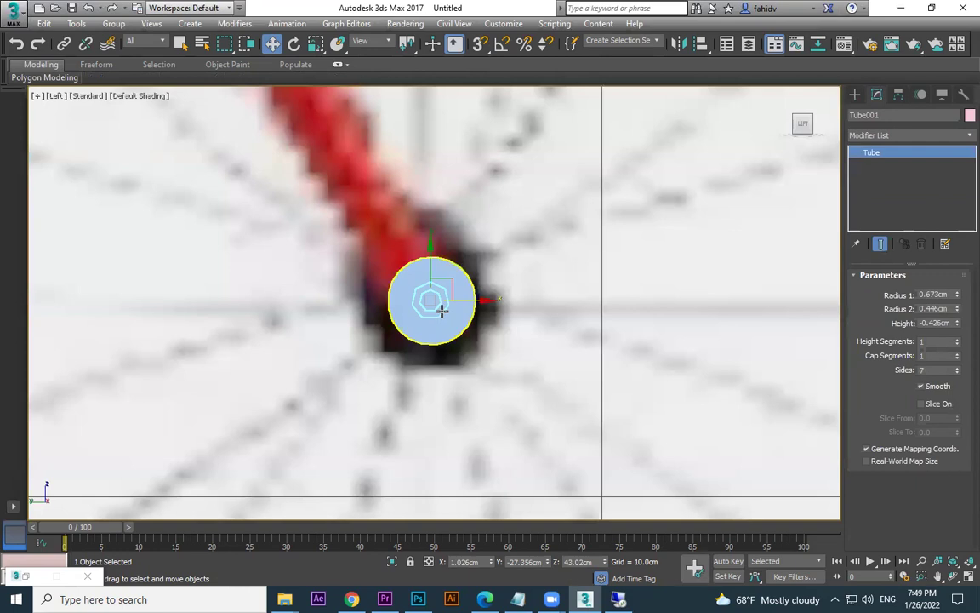
scroll(440, 311, up, 4)
key(F3)
scroll(400, 284, up, 5)
mouse_move(397, 283)
mouse_down()
mouse_move(415, 264)
mouse_move(414, 280)
mouse_up()
key(r)
key(w)
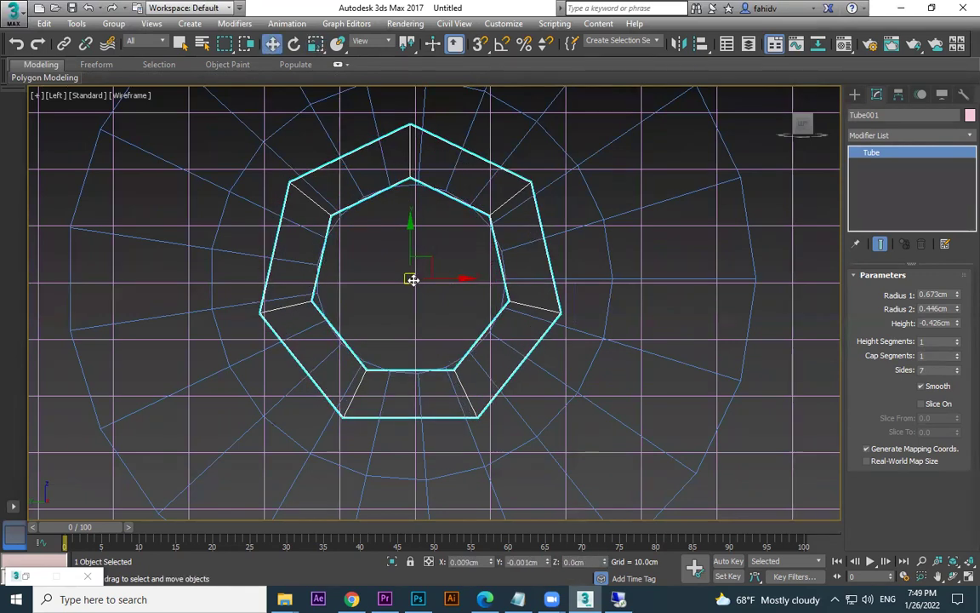
- Copy the nut tube along X onto the opposite axle tip of the hub and clear the selection
key(p)
alt+middle_drag(485, 358, 516, 388)
scroll(516, 389, down, 8)
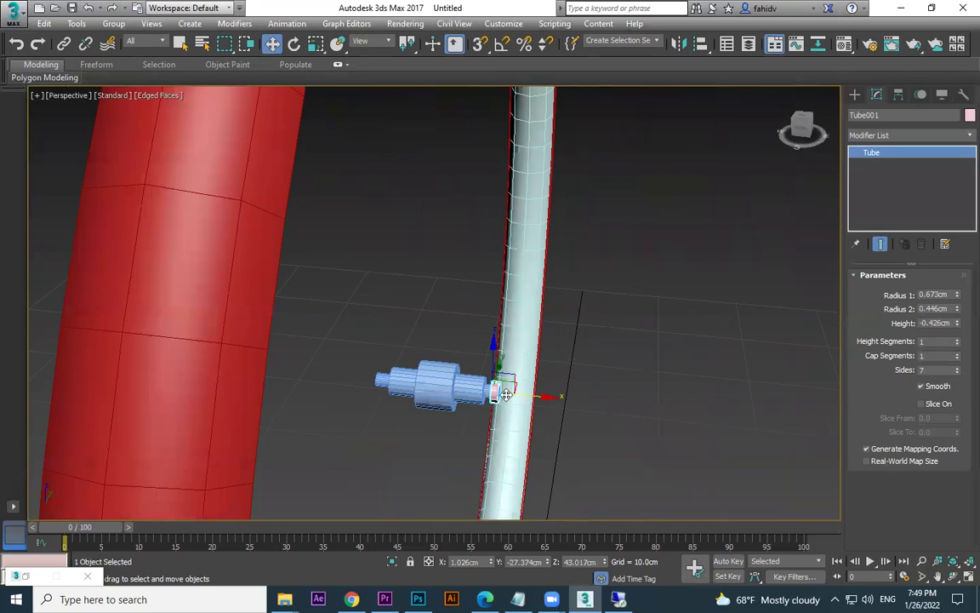
drag(539, 397, 432, 391)
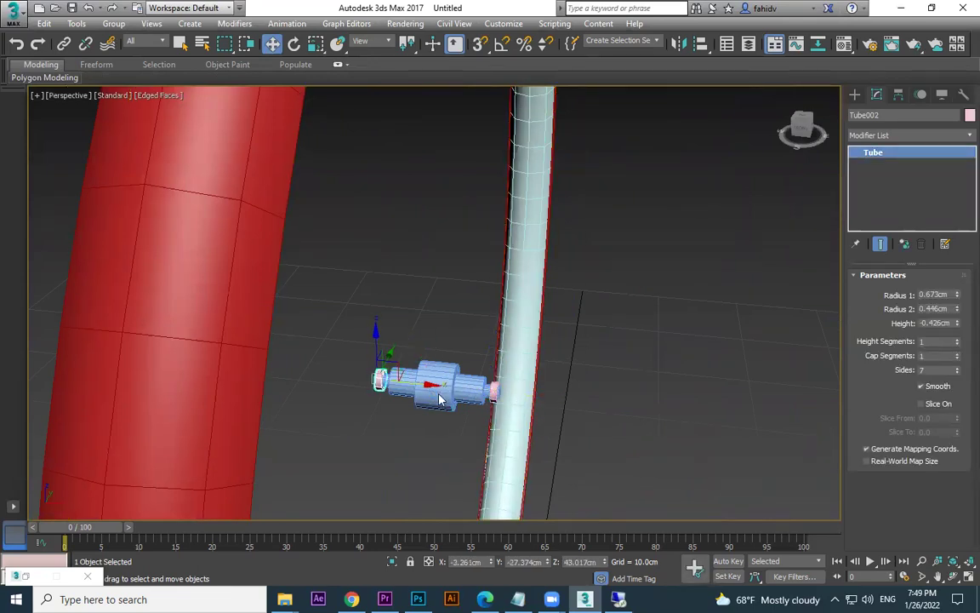
click(491, 357)
click(627, 395)
- Compare the wheel and hub with the reference bicycle in the shaded Left view and inspect them in Perspective
scroll(628, 397, down, 8)
mouse_move(630, 422)
alt+middle_down()
mouse_move(522, 408)
mouse_move(555, 405)
alt+middle_up()
key(l)
scroll(573, 366, down, 3)
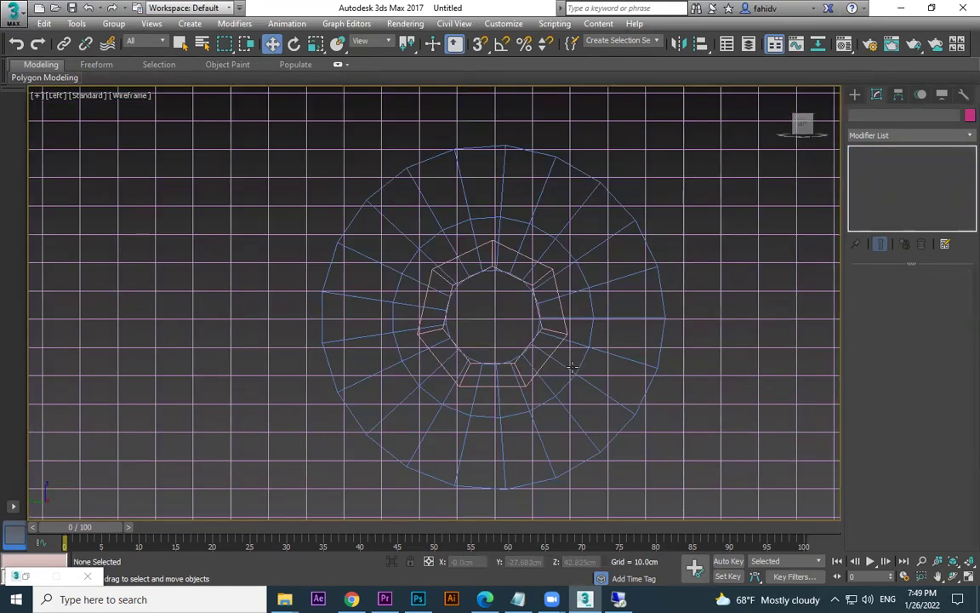
key(p)
key(l)
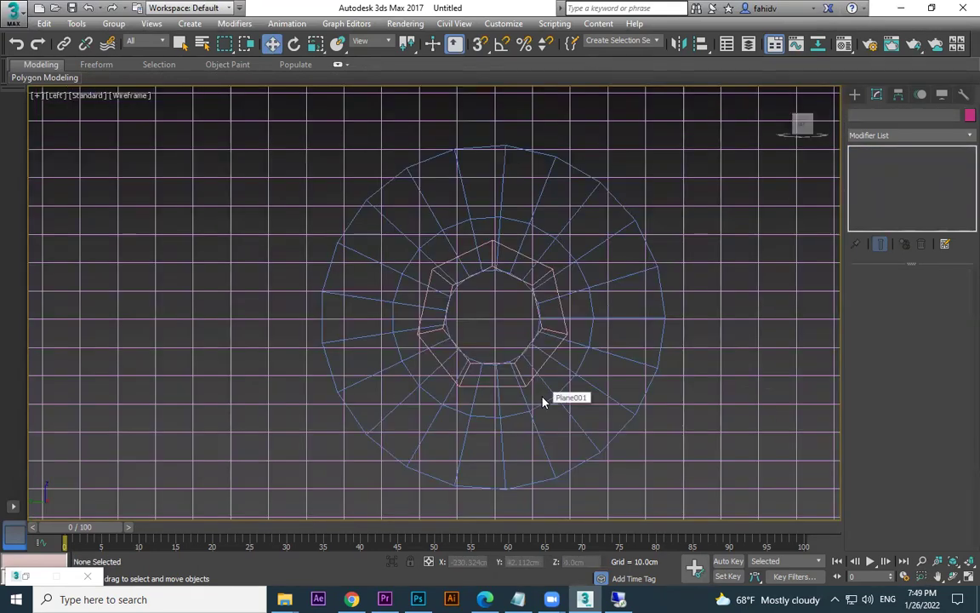
scroll(574, 388, down, 15)
key(F3)
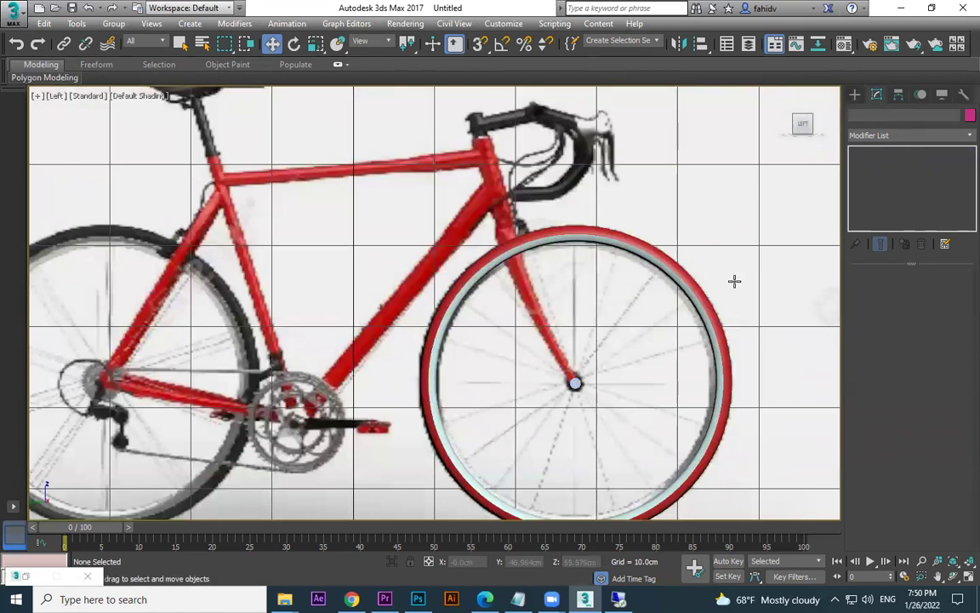
key(p)
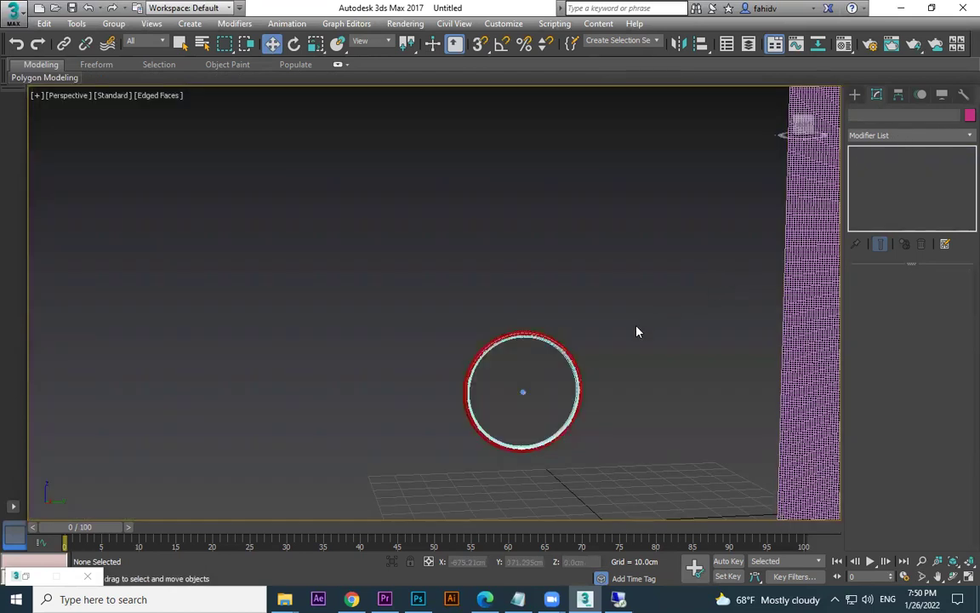
scroll(609, 391, up, 5)
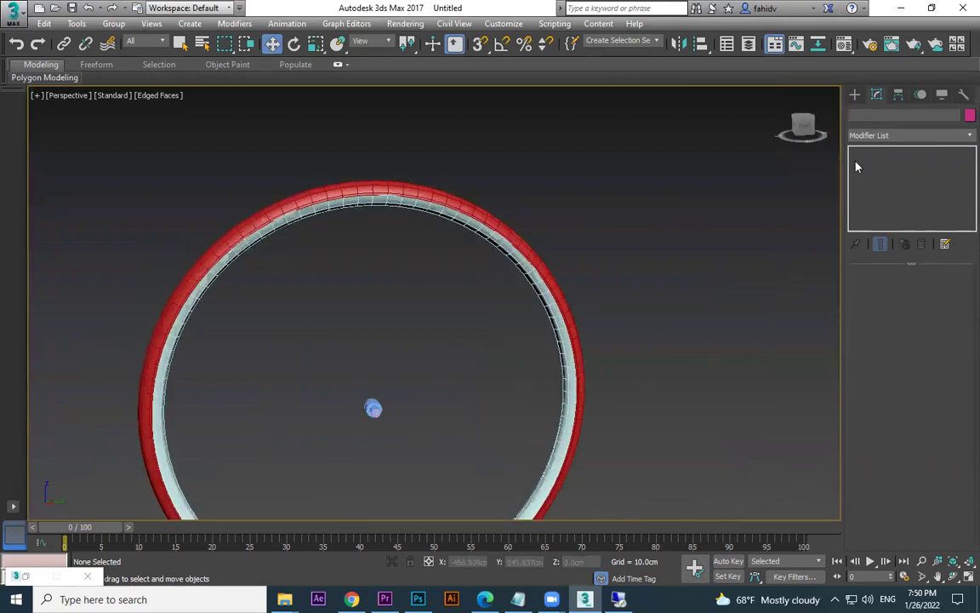
- Draw a thin upright spoke cylinder beside the front wheel, with radius about 0.27 cm and height about 27 cm
click(855, 98)
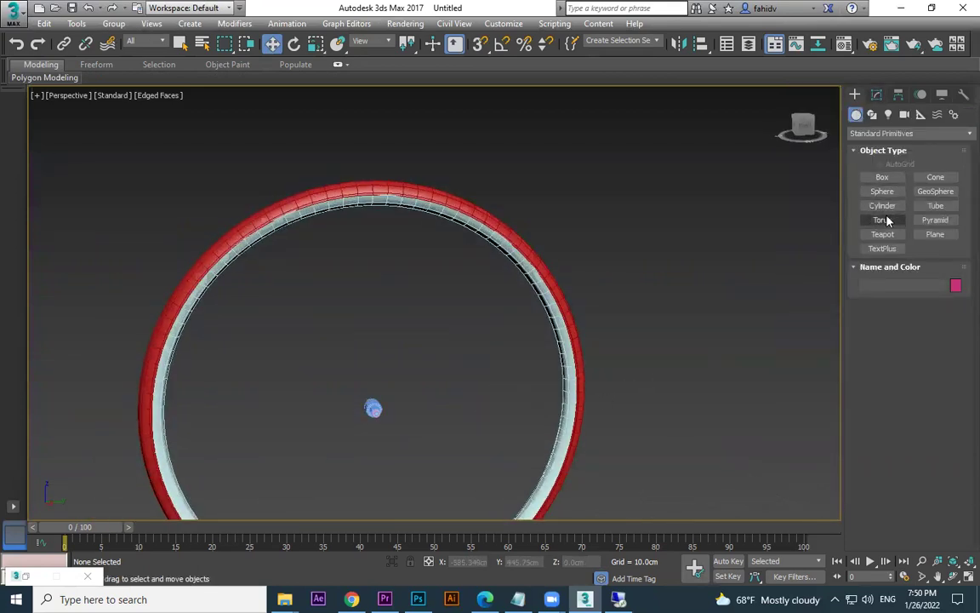
click(883, 206)
alt+middle_drag(612, 416, 529, 419)
drag(529, 419, 508, 427)
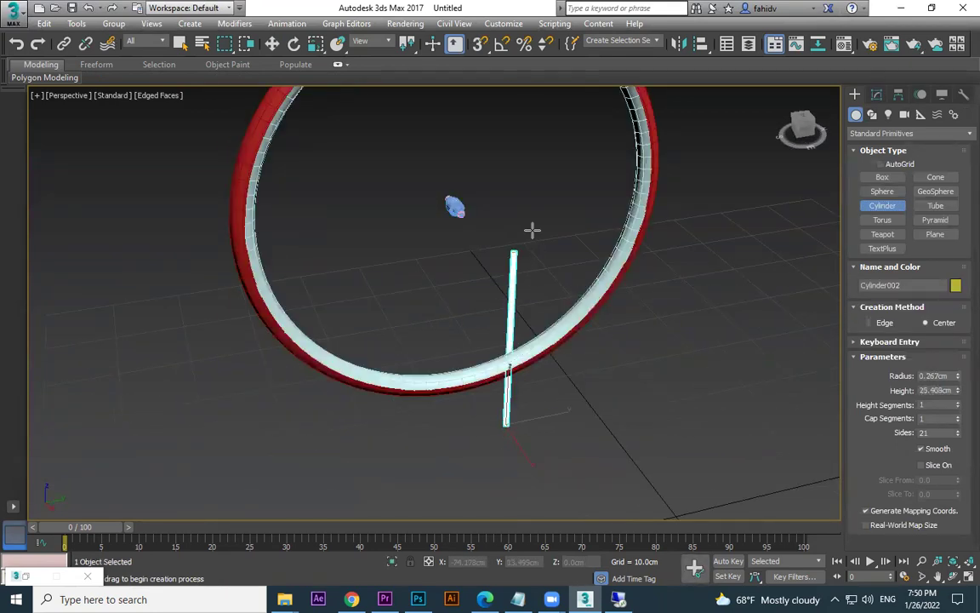
scroll(575, 414, up, 5)
key(w)
- Reduce the spoke cylinder's sides to 13
middle_drag(444, 372, 552, 345)
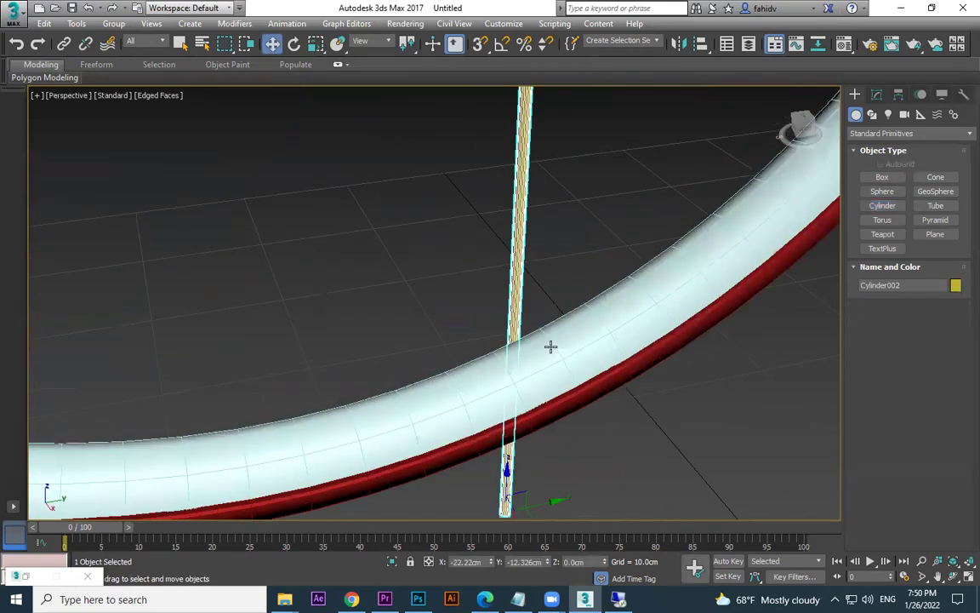
scroll(551, 346, up, 4)
click(877, 95)
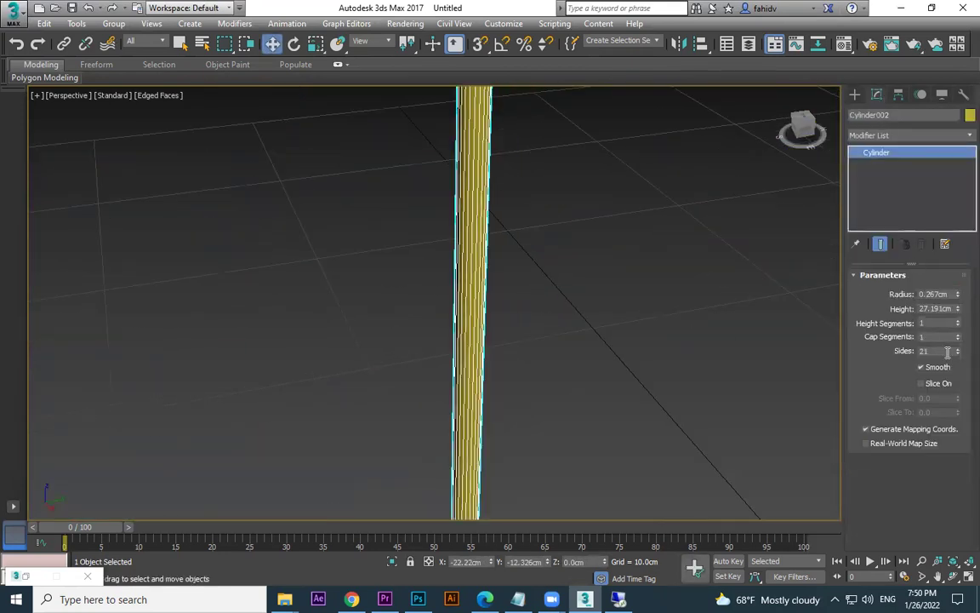
drag(958, 355, 959, 353)
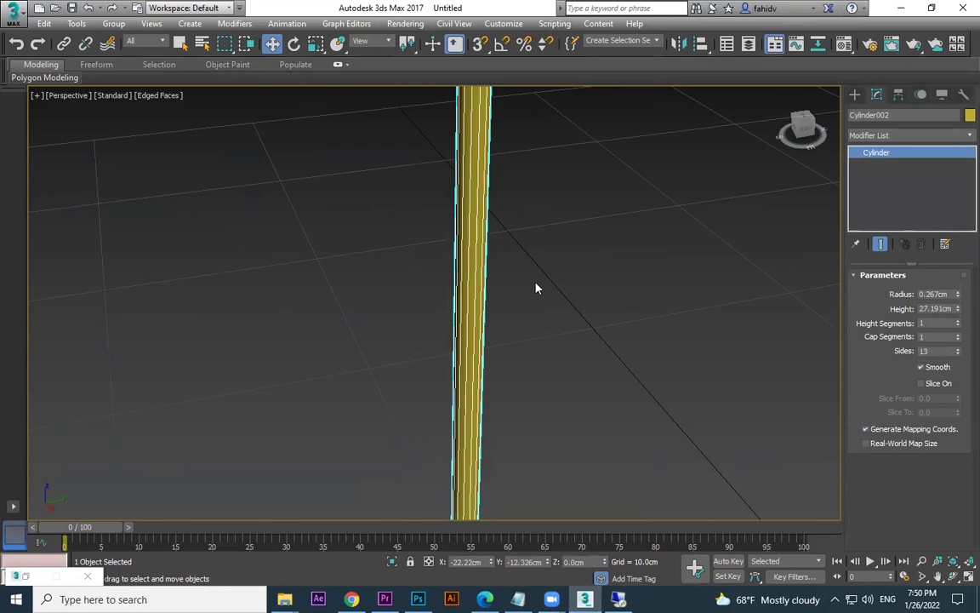
- Scale the spoke cylinder to about 51% in X and Y and 81% in Z, and lock the selection
scroll(536, 289, down, 8)
key(r)
mouse_move(511, 372)
mouse_down()
mouse_move(522, 444)
mouse_move(509, 384)
mouse_up()
key(space)
- Move the spoke cylinder in the Left view onto the front wheel, with its base on the rim directly below the hub
key(l)
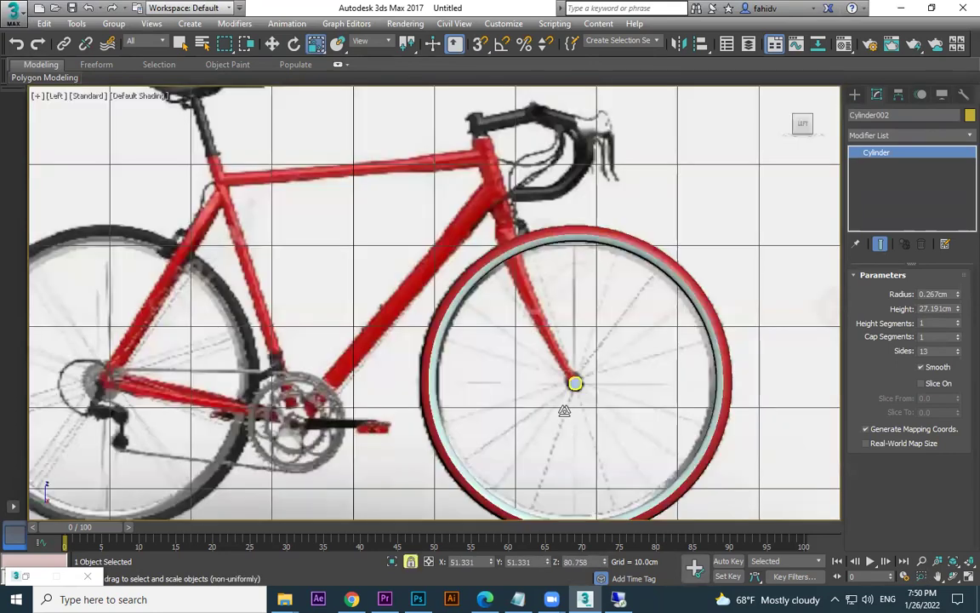
scroll(564, 411, down, 10)
key(w)
scroll(569, 487, up, 2)
drag(569, 487, 651, 416)
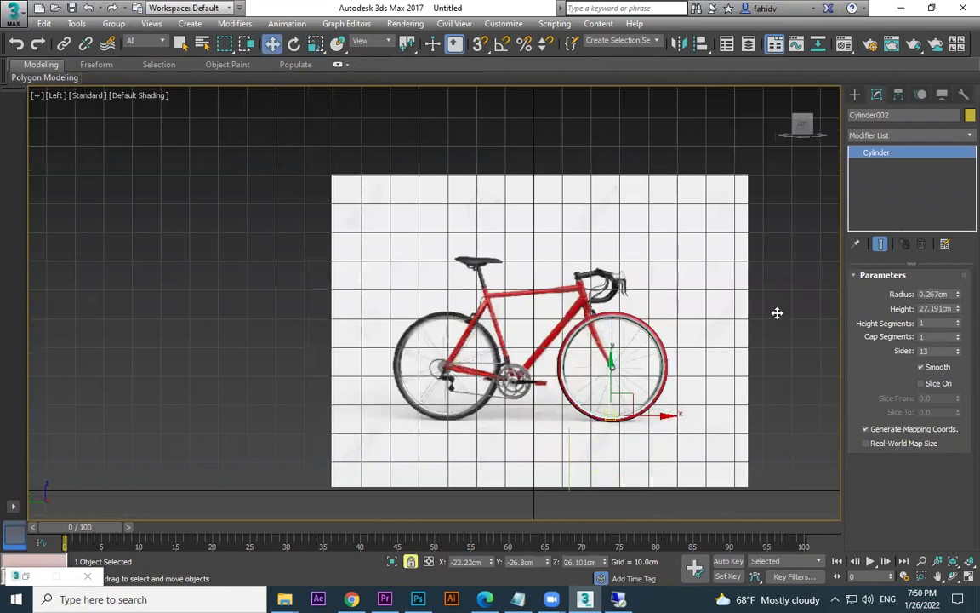
- Move the spoke along X across the wheel in the Perspective view and align its base with the rim's lowest point in the Left view
key(p)
scroll(518, 296, down, 8)
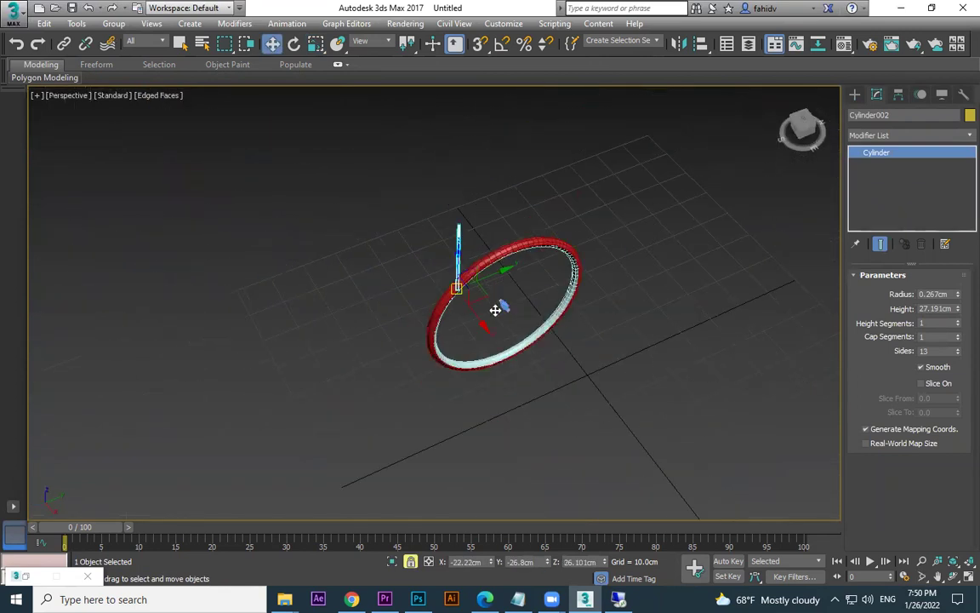
drag(600, 424, 603, 429)
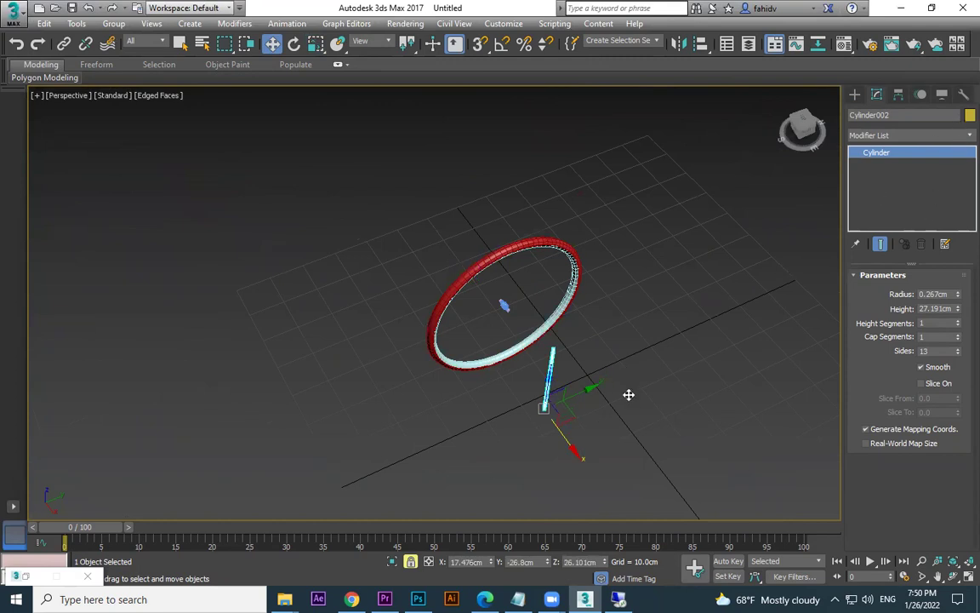
key(F3)
key(l)
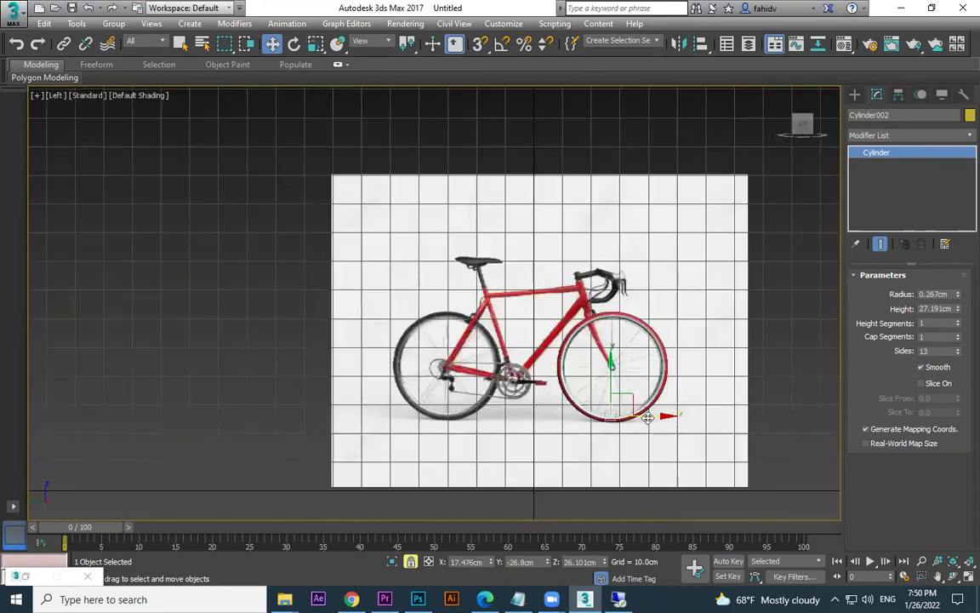
key(F3)
scroll(634, 415, up, 6)
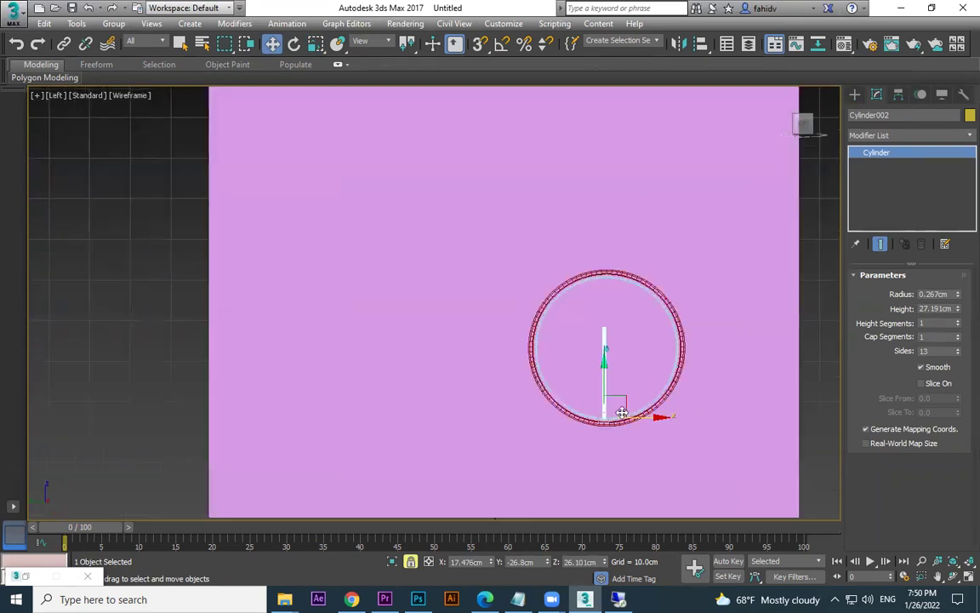
mouse_move(594, 421)
mouse_down()
mouse_move(603, 424)
mouse_move(587, 436)
mouse_up()
- Scale the spoke down uniformly to about 29% in X and Y, and move it into the wheel's plane at X about -0.9 cm
key(r)
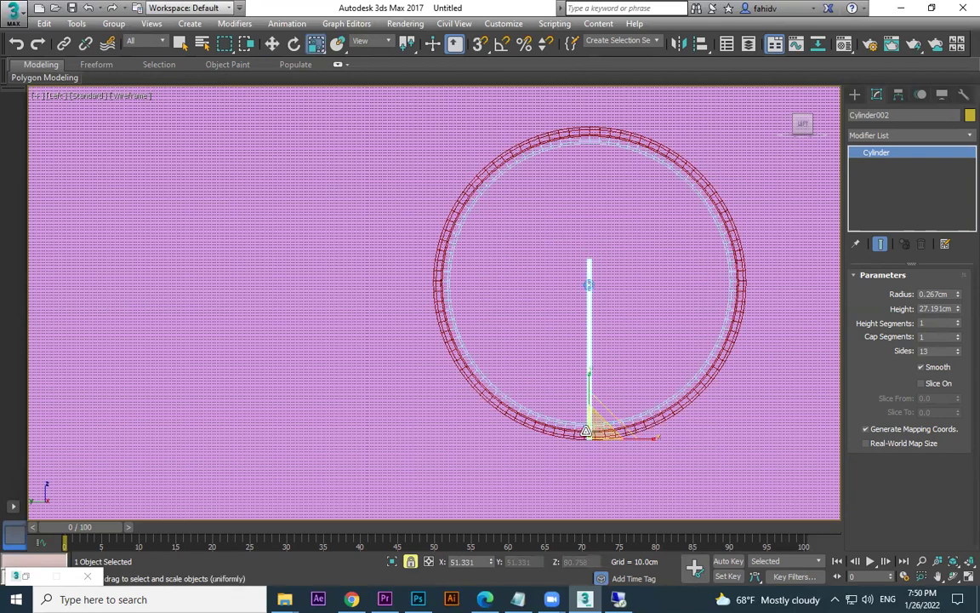
key(r)
key(r)
scroll(591, 433, up, 4)
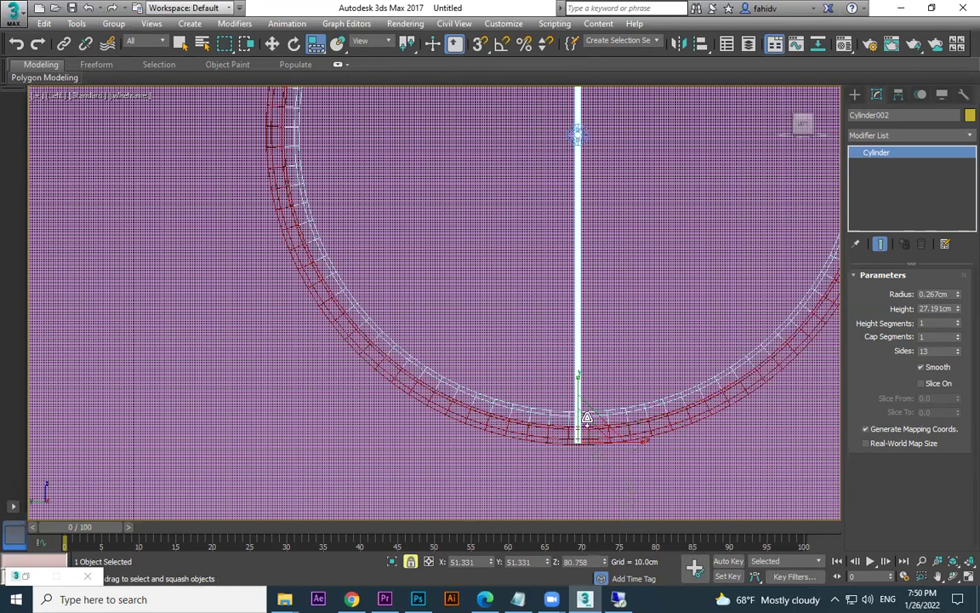
key(p)
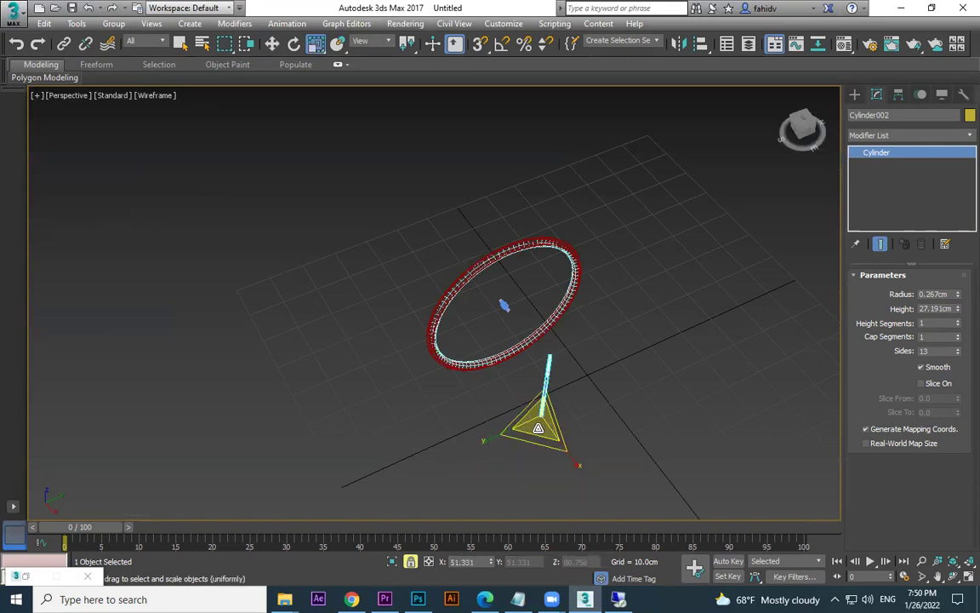
key(w)
drag(566, 452, 539, 391)
key(l)
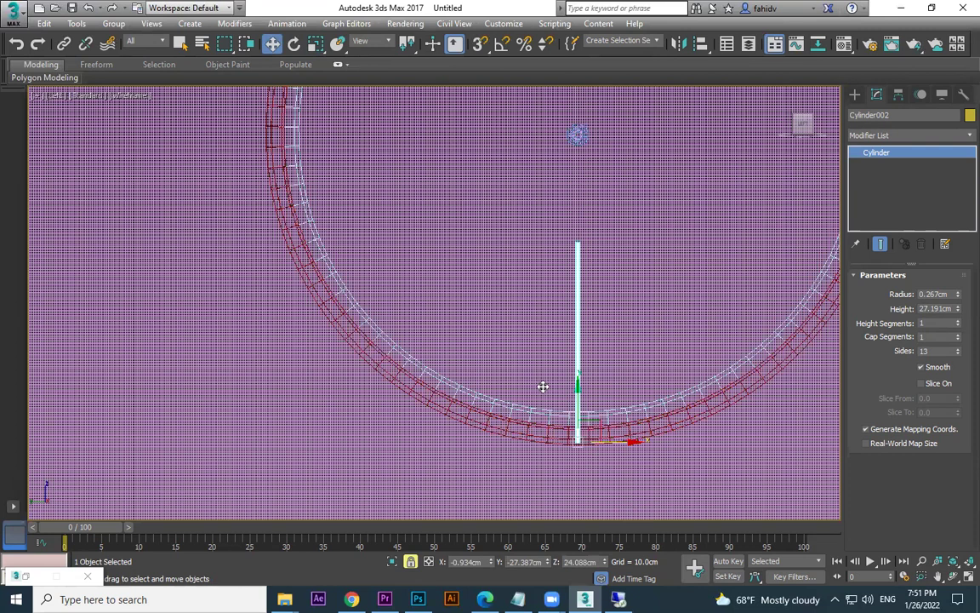
key(p)
scroll(551, 396, up, 5)
scroll(563, 405, down, 5)
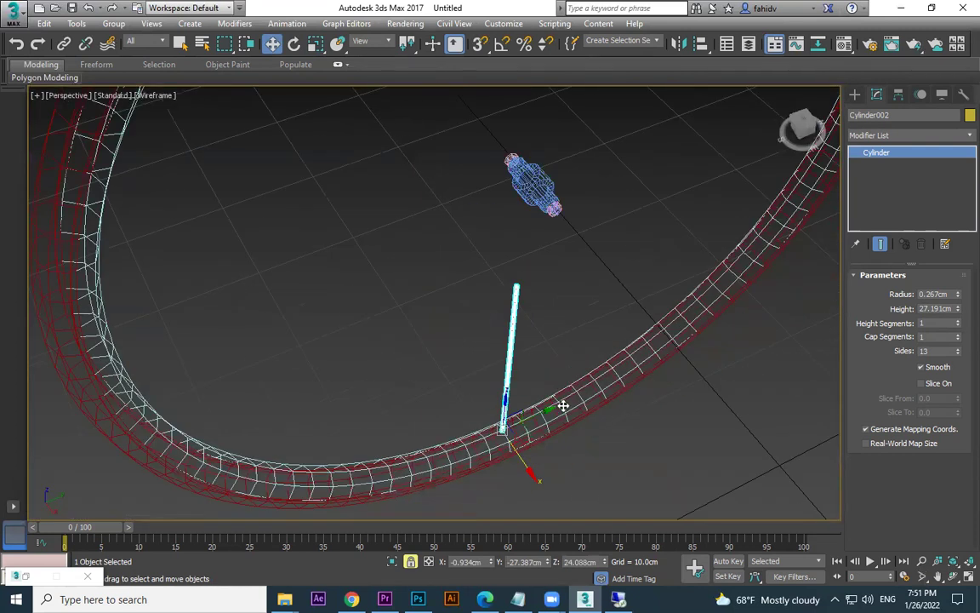
- Raise the spoke about 1.3 cm and stretch it to about 62.5% in Z, reaching from the rim to the hub
alt+middle_drag(547, 366, 528, 384)
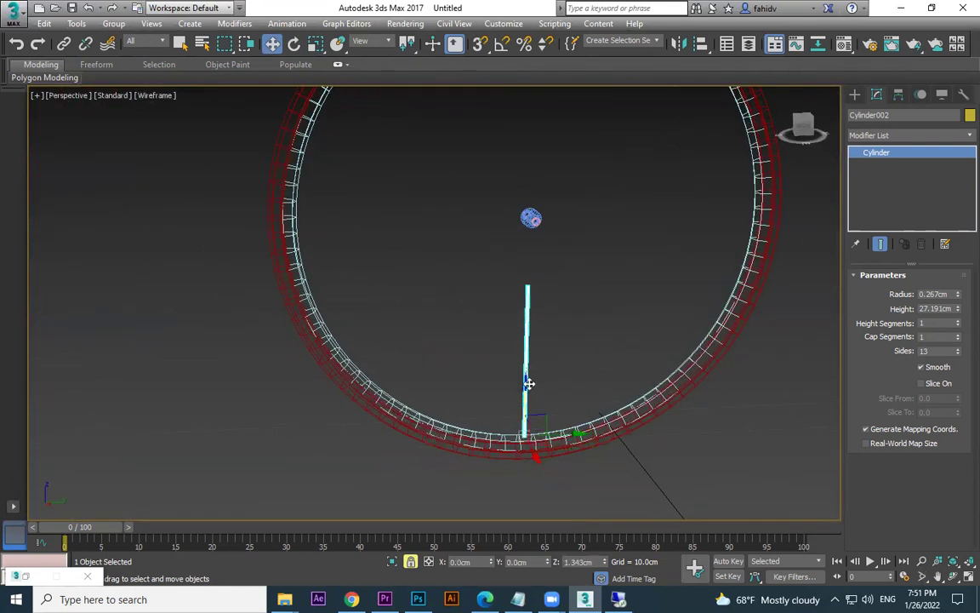
key(r)
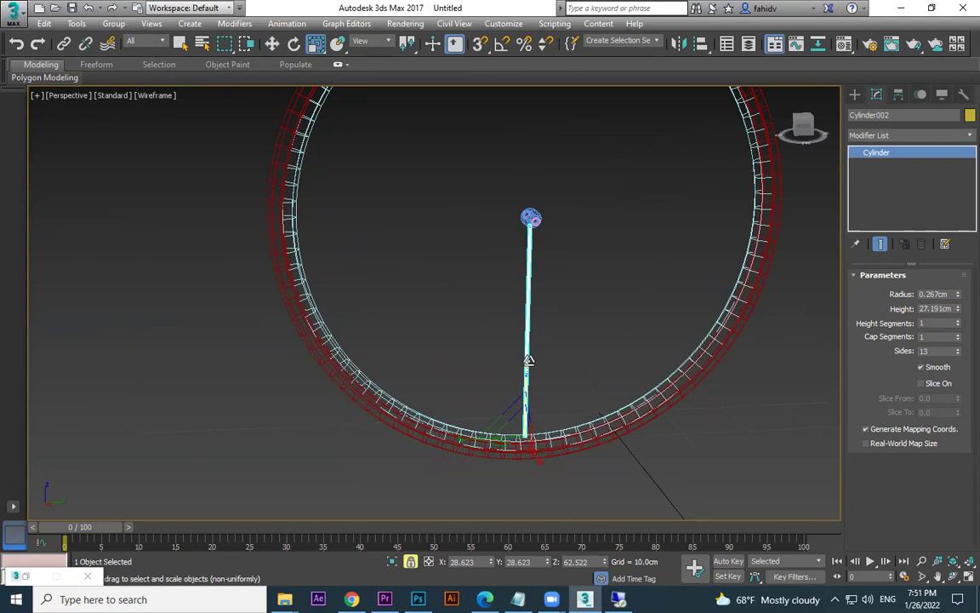
key(F3)
key(F3)
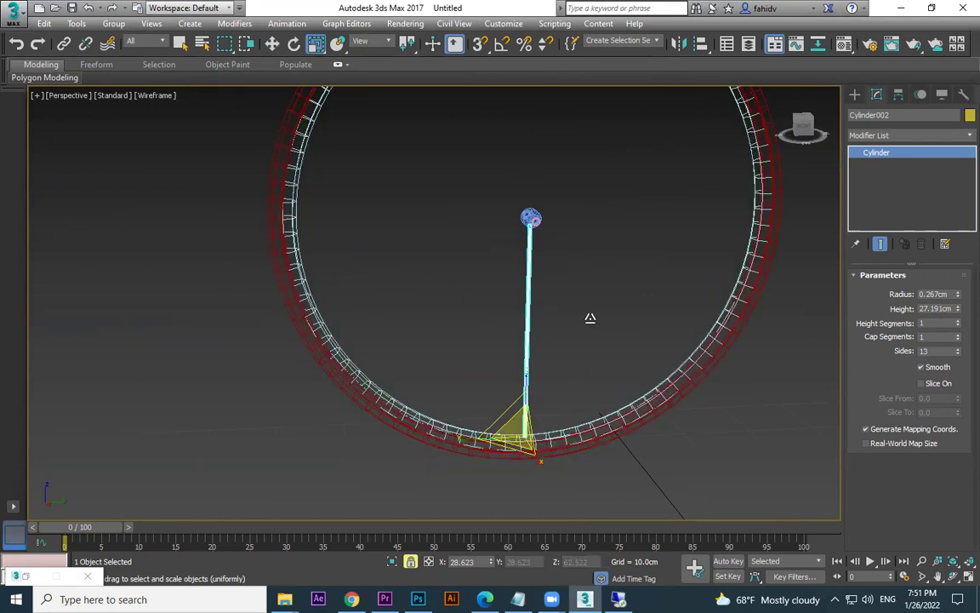
key(F3)
key(F3)
key(w)
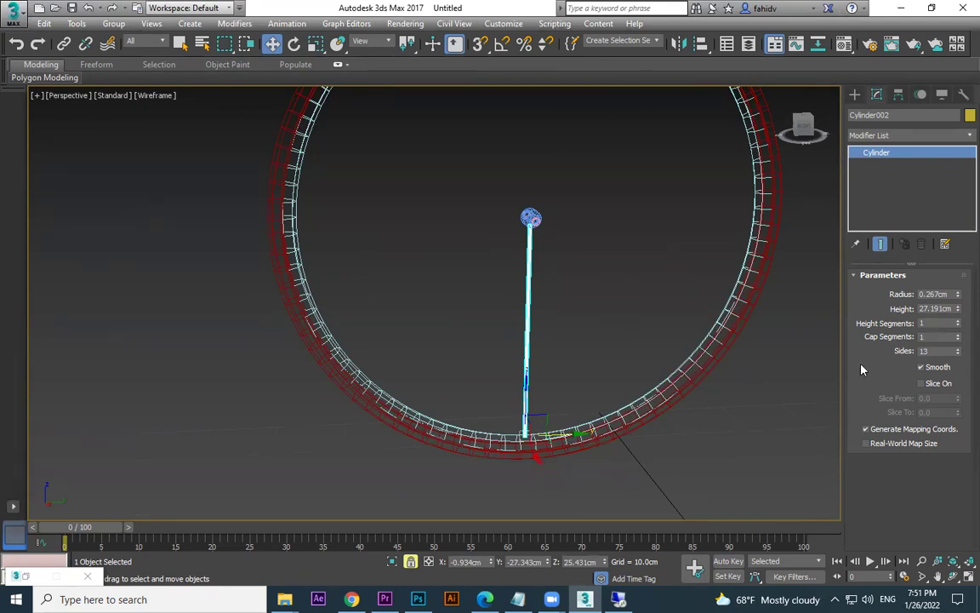
click(855, 94)
scroll(522, 375, up, 3)
click(883, 177)
middle_drag(715, 458, 666, 394)
scroll(662, 387, down, 6)
drag(672, 425, 668, 456)
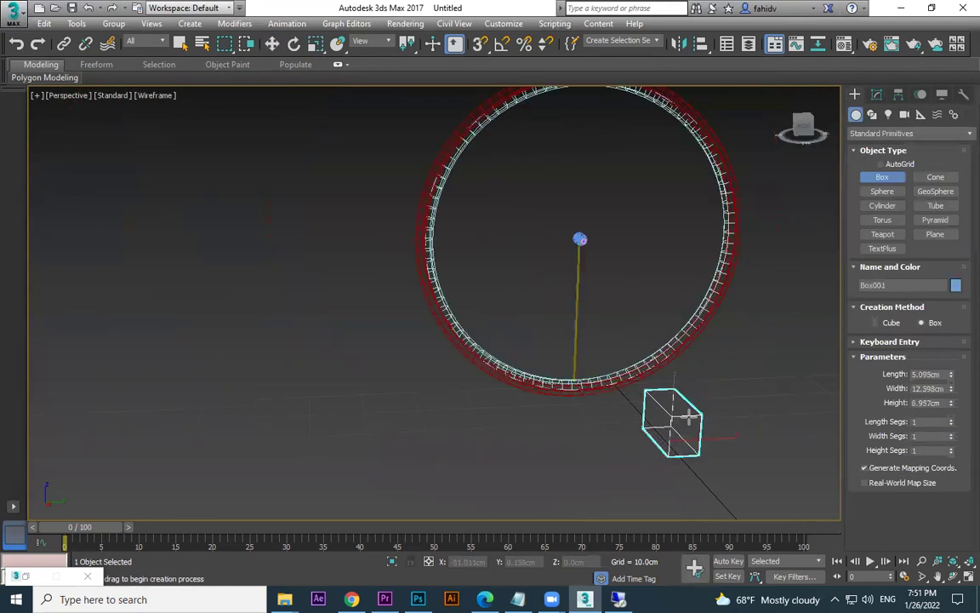
right_click(694, 417)
- Select the spoke and move it along X in the Top view to about 0 cm, centred across the hub
scroll(579, 332, up, 2)
scroll(580, 327, up, 3)
alt+middle_drag(614, 313, 729, 337)
middle_drag(650, 337, 545, 502)
click(402, 411)
middle_drag(436, 464, 450, 307)
key(t)
scroll(371, 354, up, 6)
drag(354, 354, 373, 355)
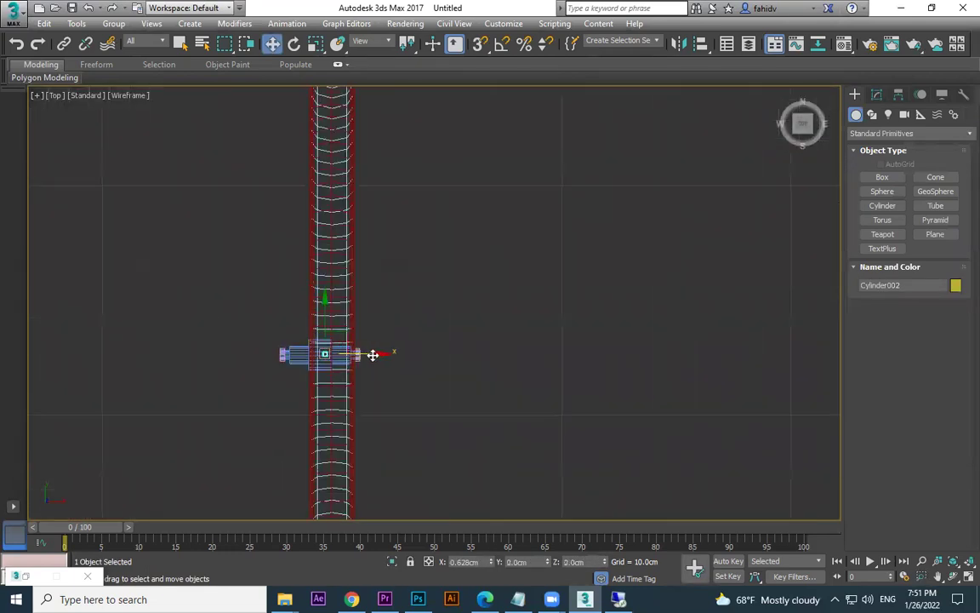
key(p)
alt+middle_drag(434, 360, 523, 362)
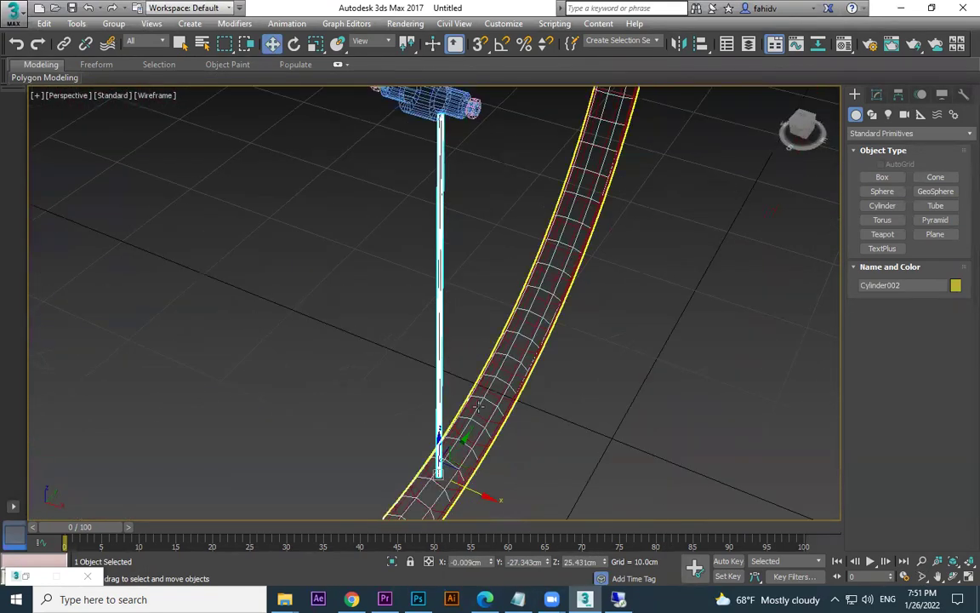
drag(491, 497, 481, 494)
key(e)
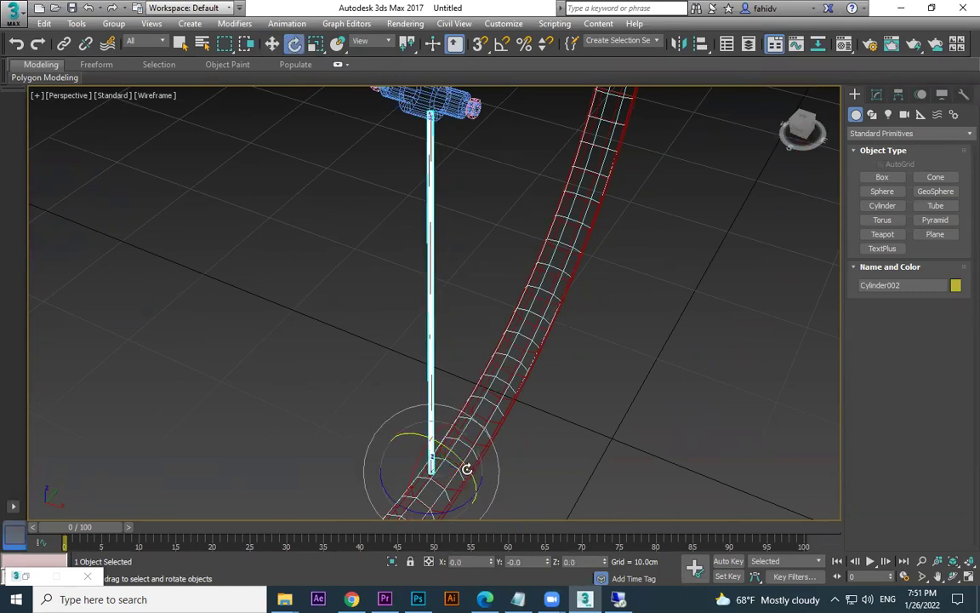
key(ctrl+z)
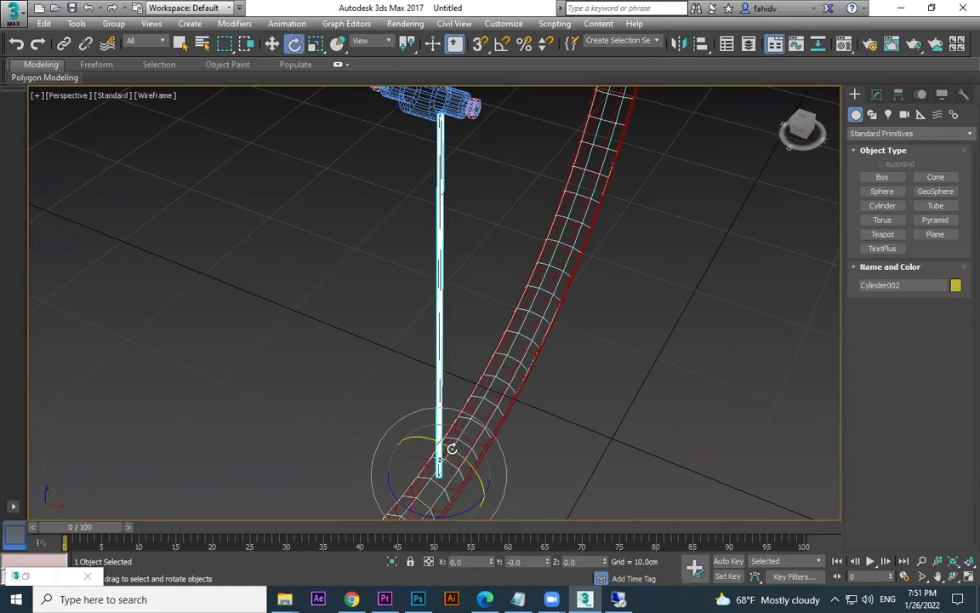
- Raise the spoke to about 43.9 cm in Z, with its base on top of the hub and its tip at the rim
alt+middle_drag(452, 449, 469, 468)
key(w)
drag(469, 474, 475, 219)
middle_drag(519, 290, 545, 507)
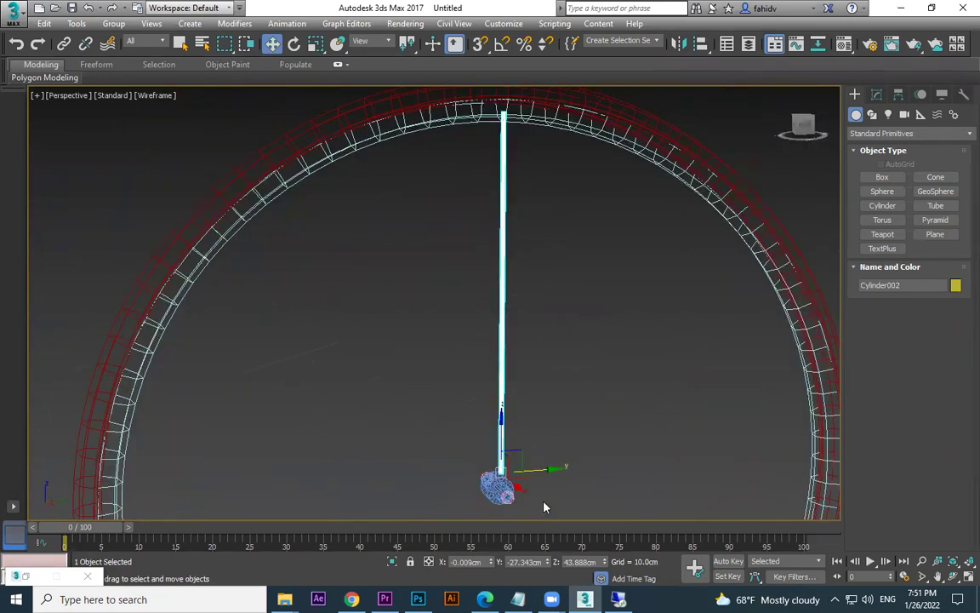
- Tilt the spoke to about -0.7 degrees about Y and shift it along X to about -0.5 cm
alt+middle_drag(538, 464, 554, 444)
key(e)
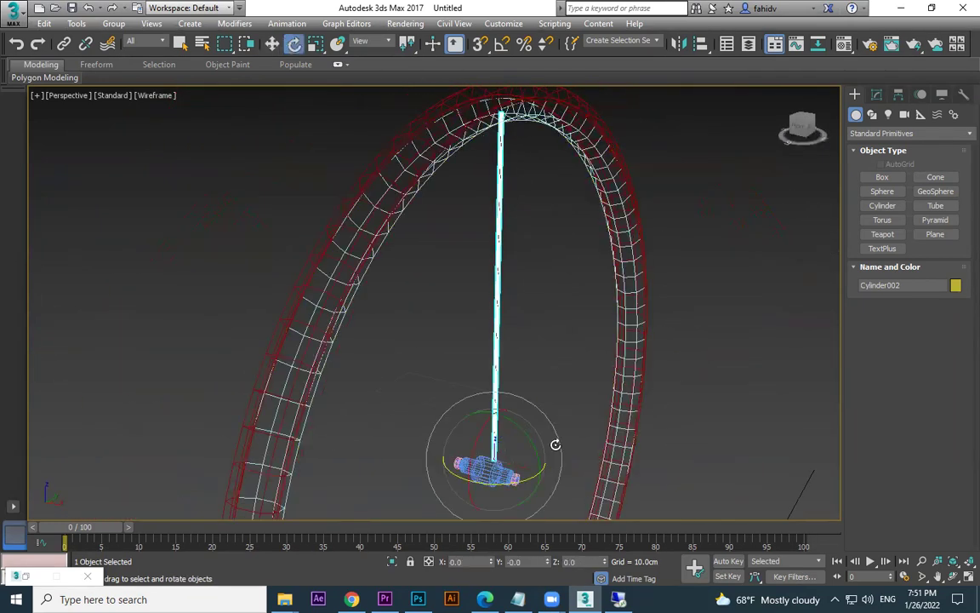
drag(521, 429, 518, 428)
alt+middle_drag(520, 428, 537, 438)
key(w)
drag(531, 464, 522, 464)
key(e)
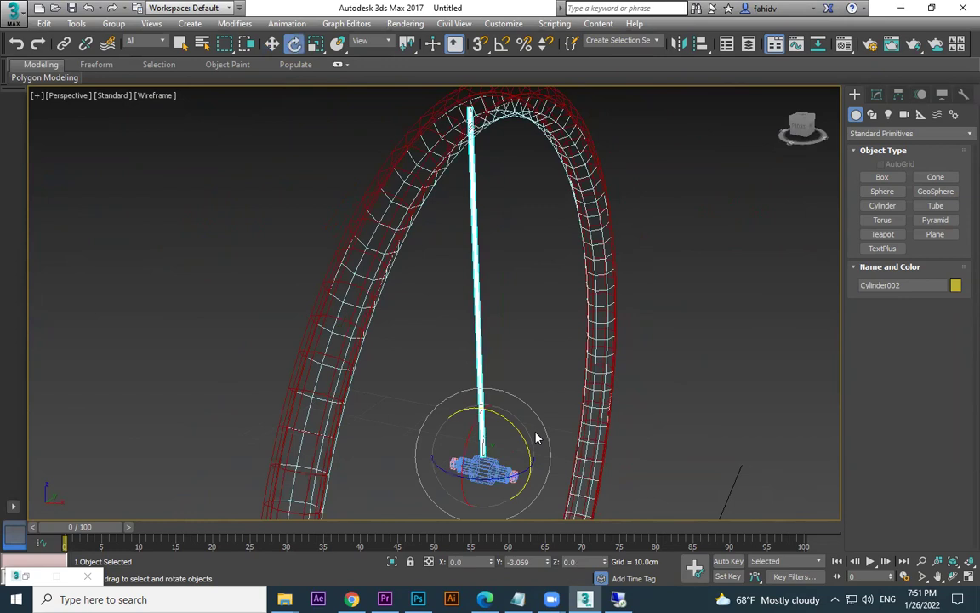
alt+middle_drag(521, 437, 629, 418)
drag(521, 440, 525, 437)
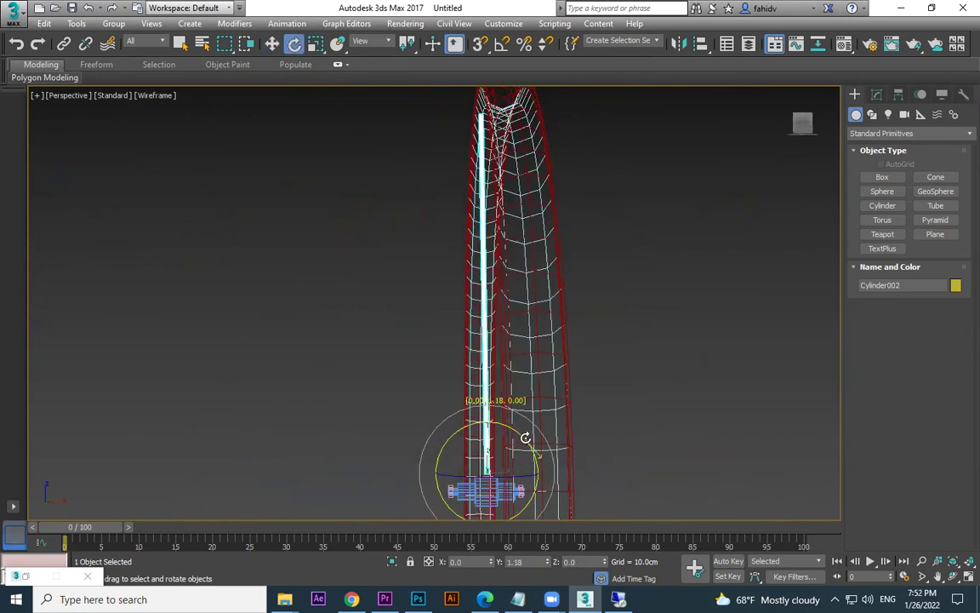
- Reduce the spoke's radius to about 0.15 cm and deselect it to check it against the wheel
click(878, 95)
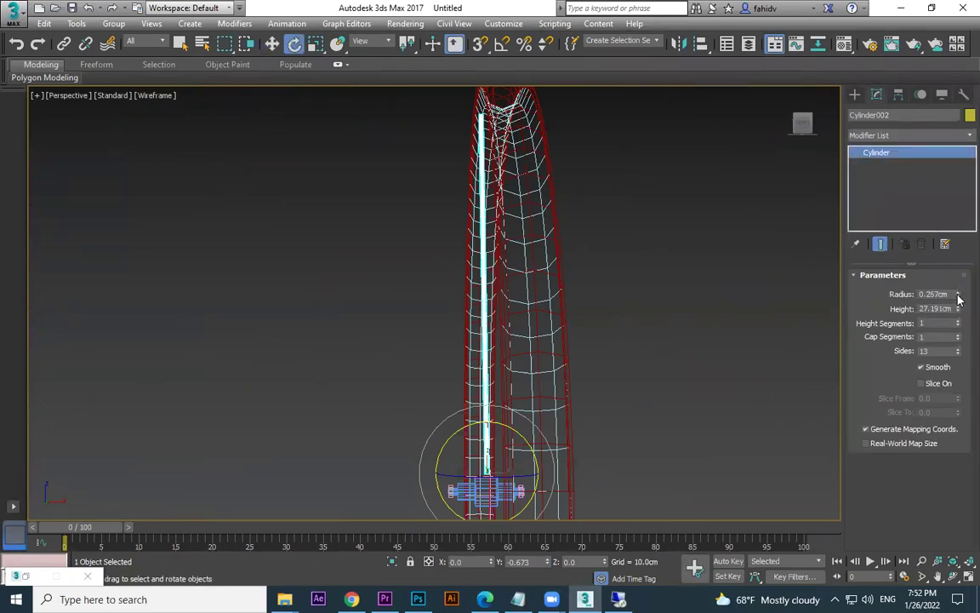
alt+middle_drag(721, 326, 759, 341)
click(673, 322)
scroll(656, 375, down, 5)
mouse_move(656, 375)
alt+middle_down()
mouse_move(687, 380)
mouse_move(599, 351)
mouse_move(627, 385)
mouse_move(651, 393)
alt+middle_up()
scroll(598, 351, up, 5)
- Tilt the spoke slightly toward positive Y and reposition its base on the hub at Y about -27.2 cm and Z about 43.5 cm
click(515, 356)
drag(555, 434, 541, 422)
key(w)
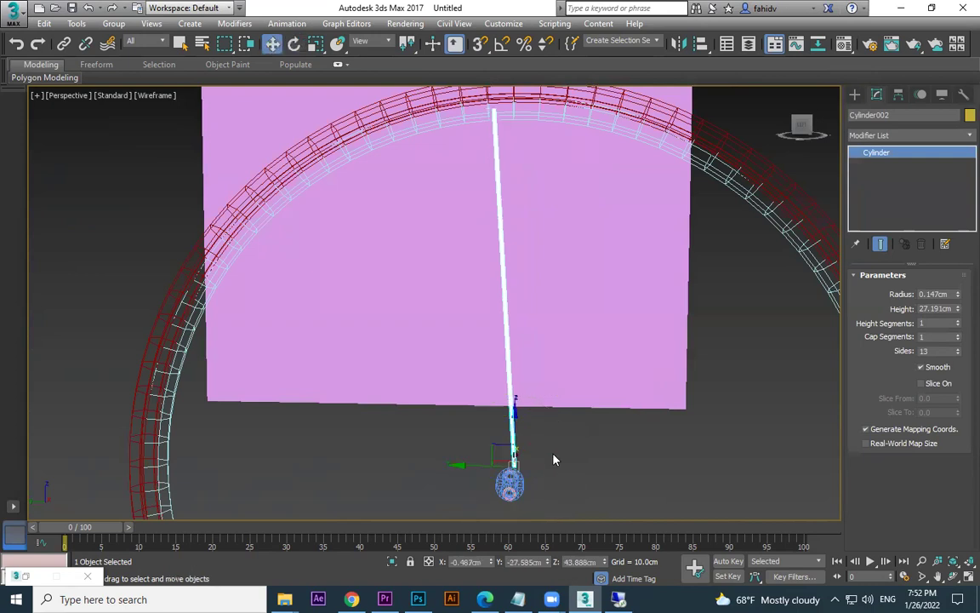
drag(482, 468, 470, 464)
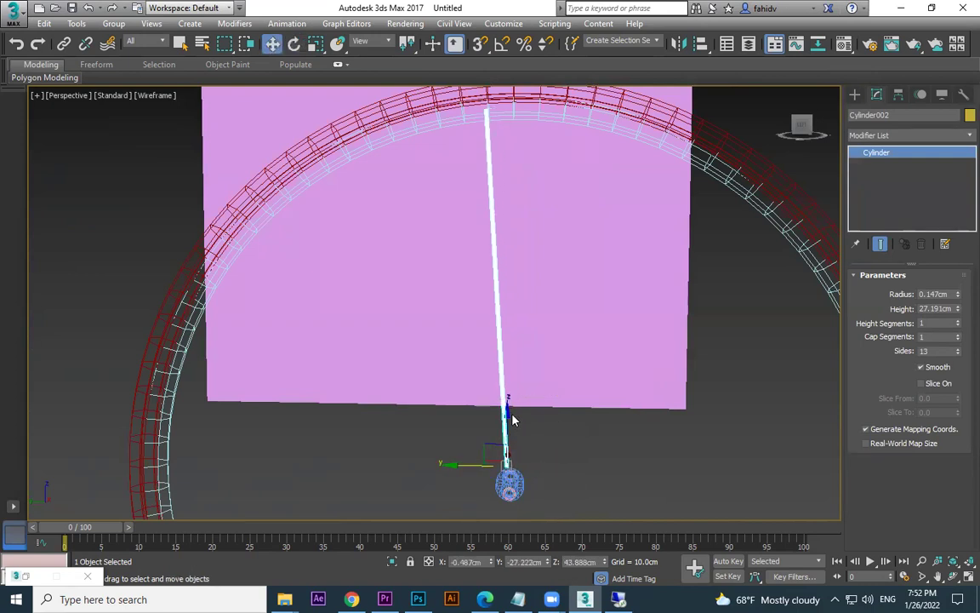
drag(508, 410, 509, 413)
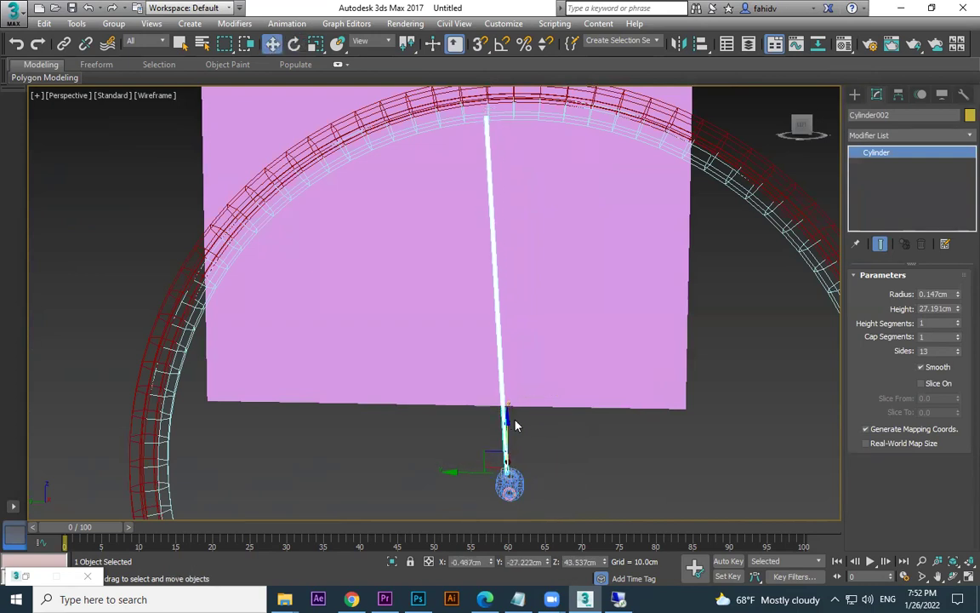
click(539, 435)
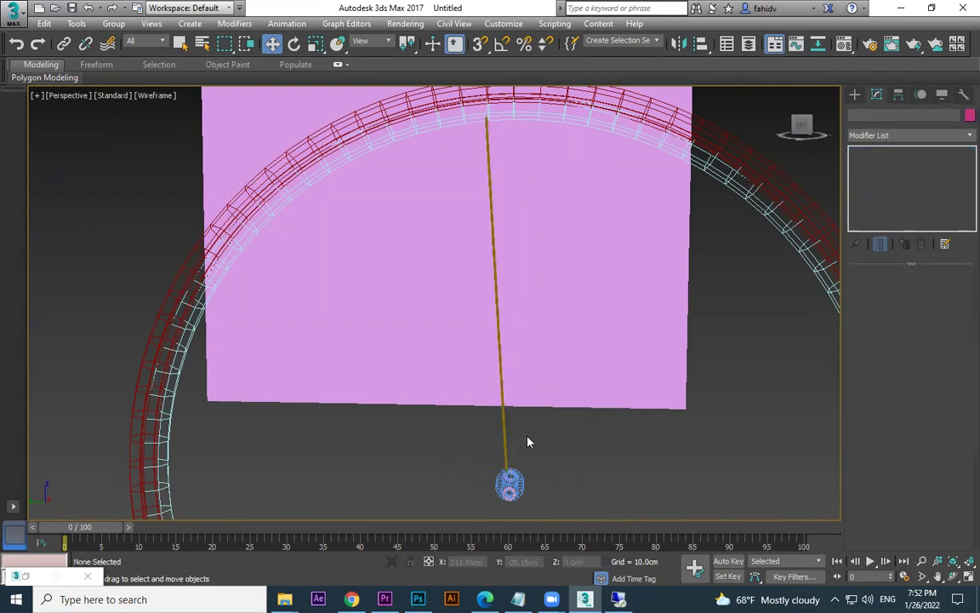
- Clone the spoke by rotating it to about 5.7 degrees about X, and move the copy to Y about -27.5 cm on the hub
click(506, 449)
key(e)
shift+drag(529, 425, 546, 436)
click(492, 358)
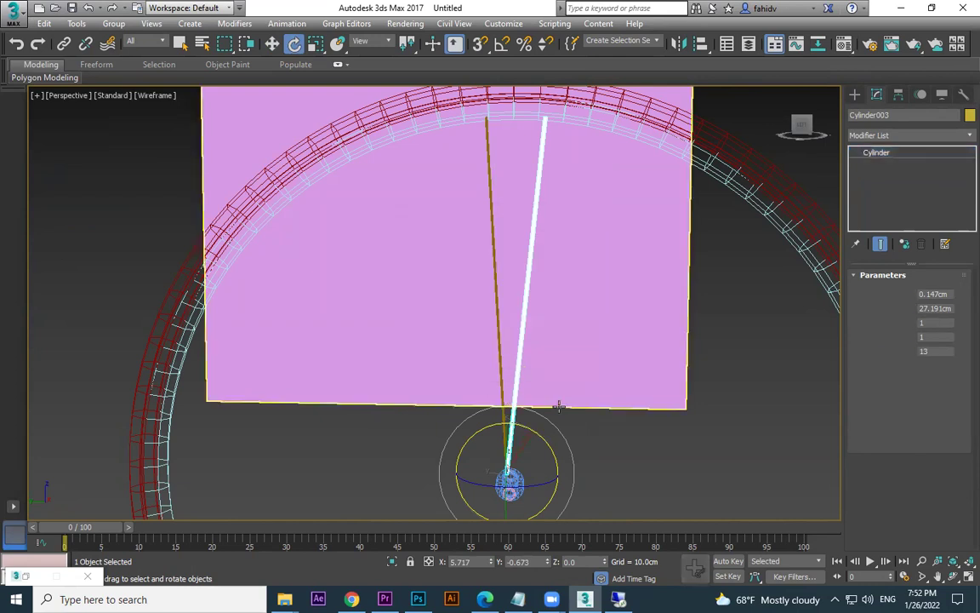
click(500, 387)
key(w)
drag(465, 470, 471, 472)
click(576, 474)
- Try tilting the copied spoke to about 0.8 degrees about Y with a small offset along X, and undo it
alt+middle_drag(577, 474, 602, 500)
click(576, 374)
alt+middle_drag(578, 389, 579, 461)
key(e)
drag(579, 461, 582, 476)
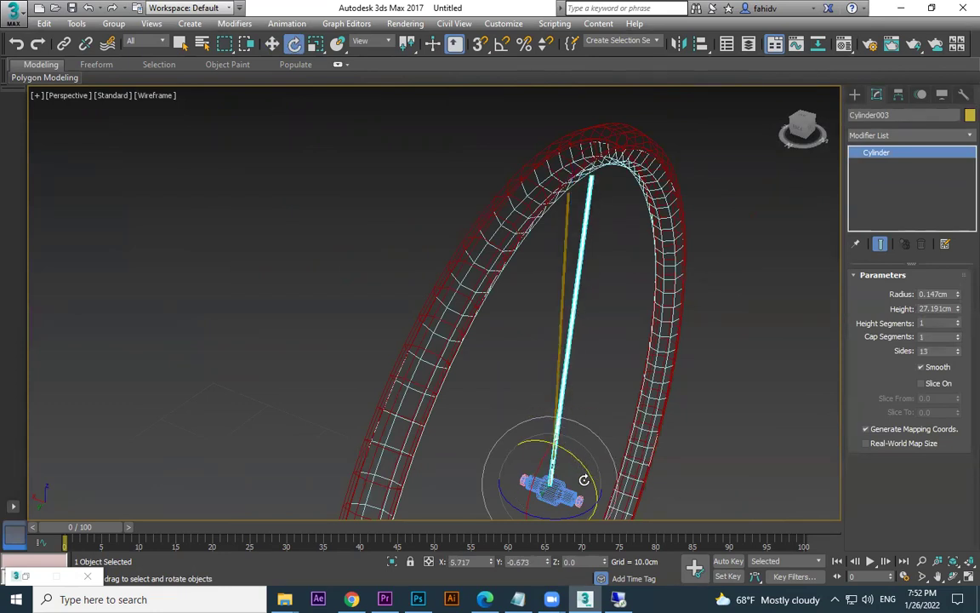
key(w)
drag(510, 469, 521, 468)
key(e)
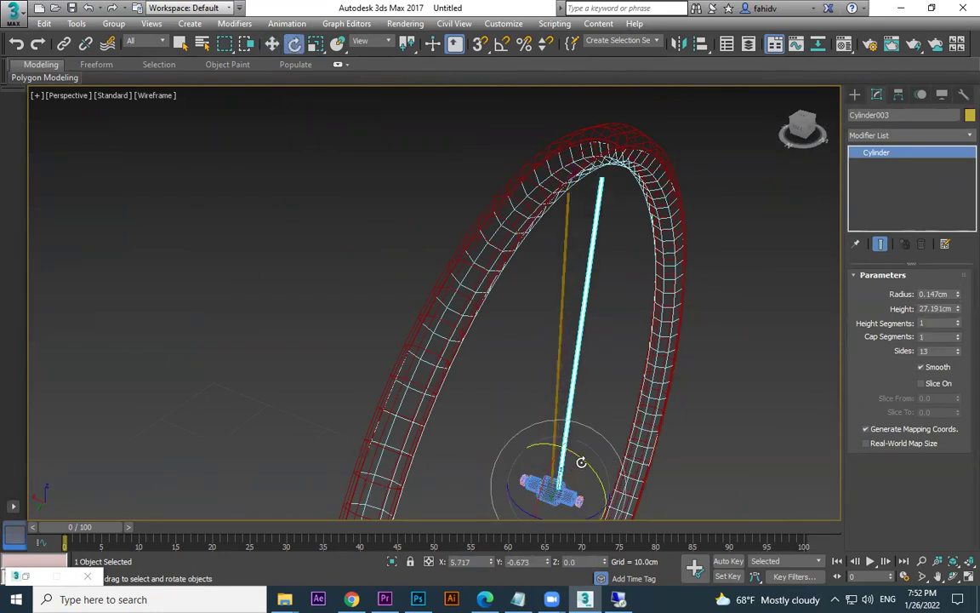
drag(585, 464, 584, 463)
alt+middle_drag(589, 455, 664, 421)
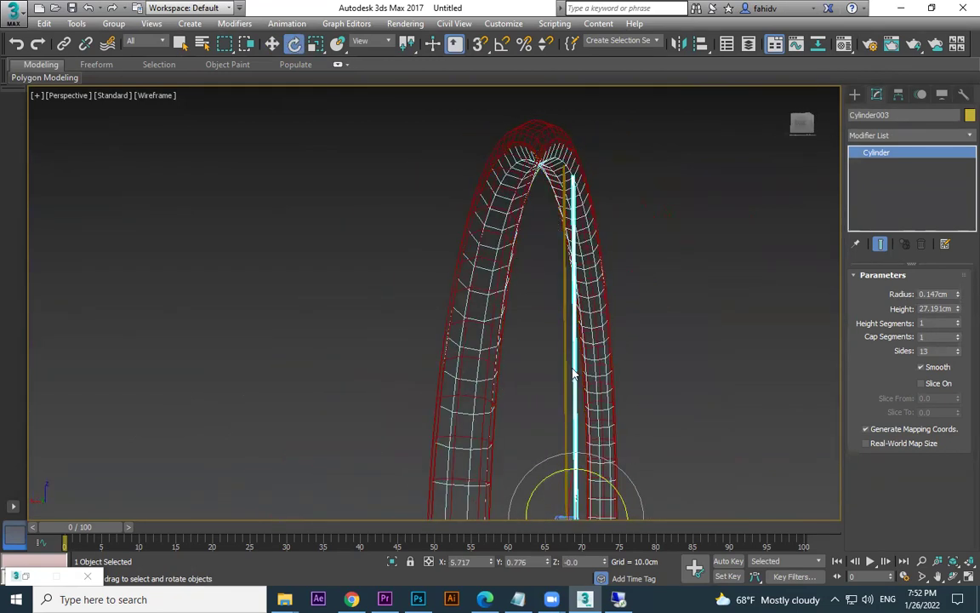
key(ctrl+z)
- Shift the copied spoke's base slightly along X on the hub and deselect it to check both spokes
alt+middle_drag(586, 383, 518, 376)
key(w)
drag(510, 374, 506, 375)
click(584, 222)
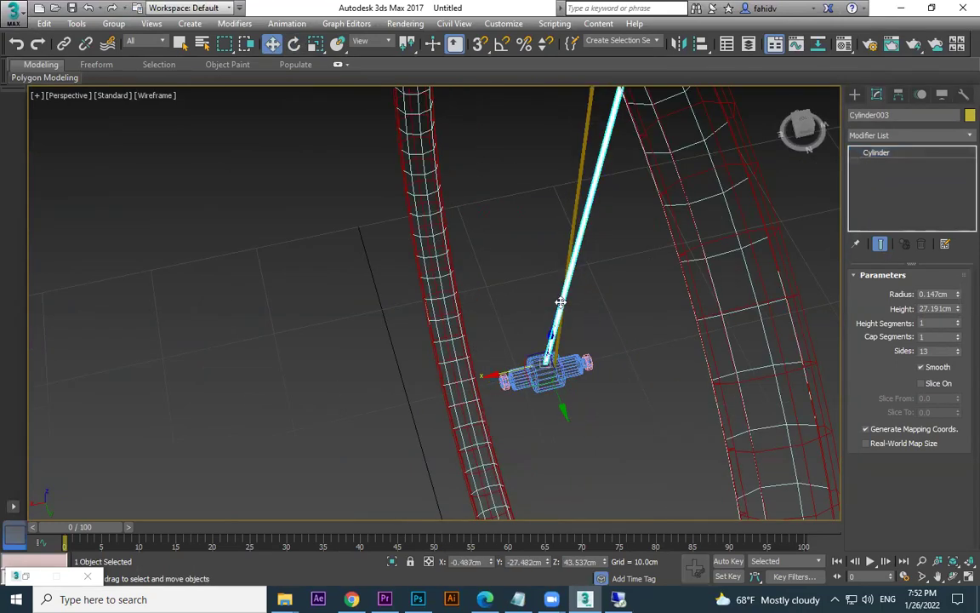
alt+middle_drag(487, 376, 650, 376)
click(677, 415)
scroll(675, 405, down, 3)
scroll(640, 395, up, 3)
scroll(634, 400, down, 4)
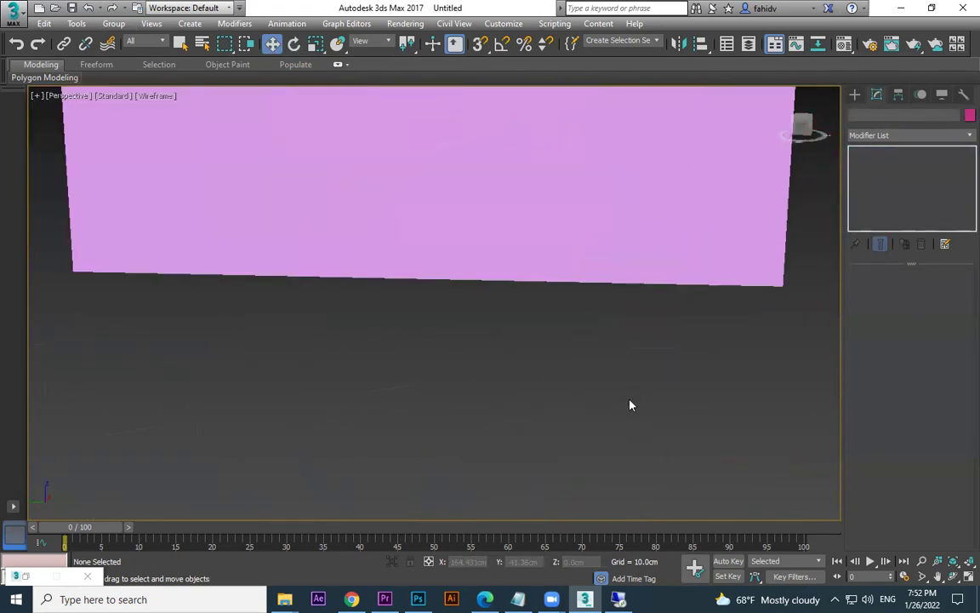
- Rotate the copied spoke slightly about X to refine how it crosses the first spoke above the hub, and deselect it
scroll(632, 413, up, 2)
drag(609, 357, 543, 379)
scroll(596, 377, up, 2)
click(539, 352)
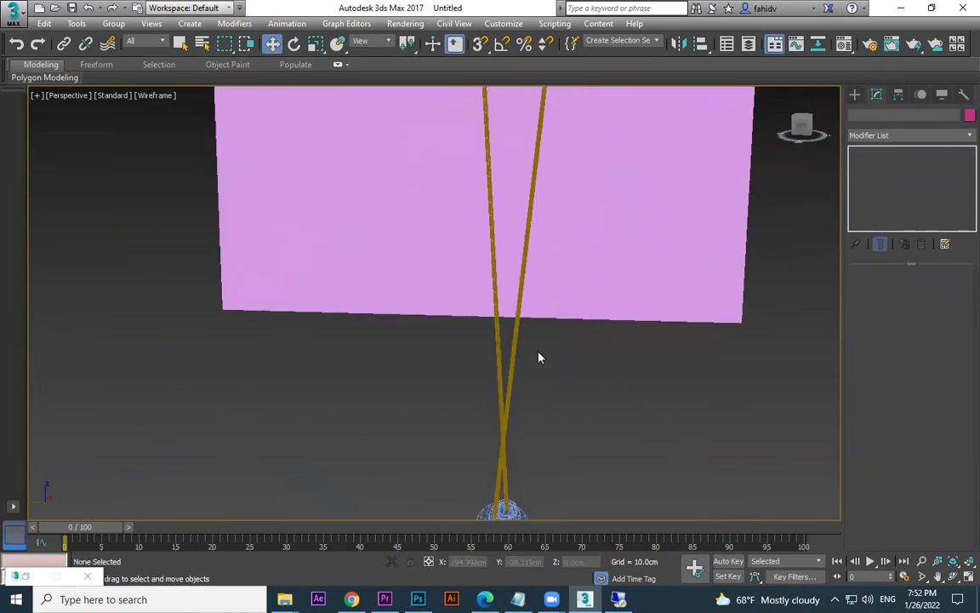
click(516, 336)
key(e)
drag(531, 484, 527, 481)
click(592, 428)
scroll(594, 427, down, 4)
scroll(593, 417, up, 4)
scroll(536, 369, down, 1)
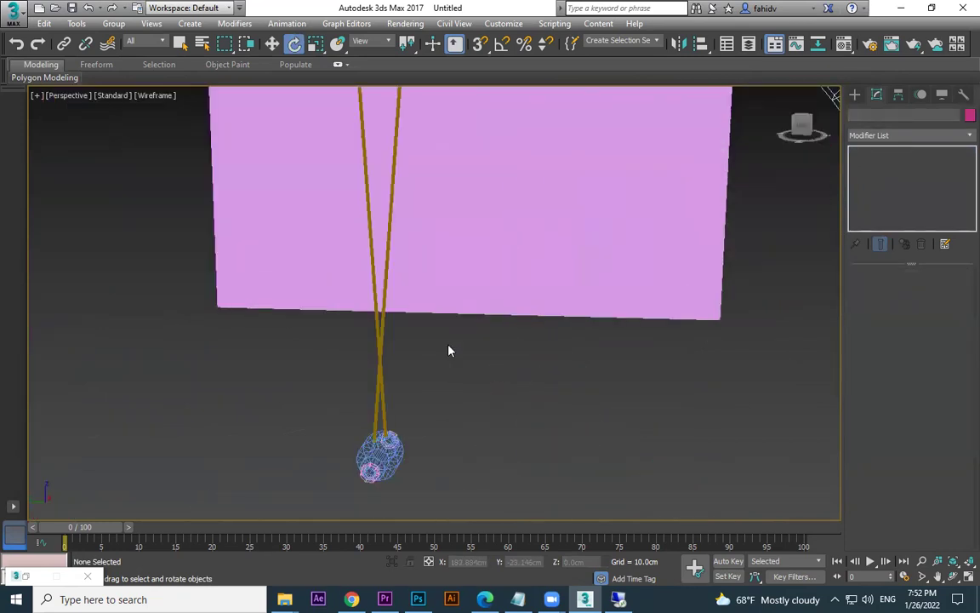
- Clone a spoke by rotating it about X, and shift the copy slightly along Y onto the hub
click(388, 317)
shift+drag(414, 418, 409, 404)
key(Return)
key(w)
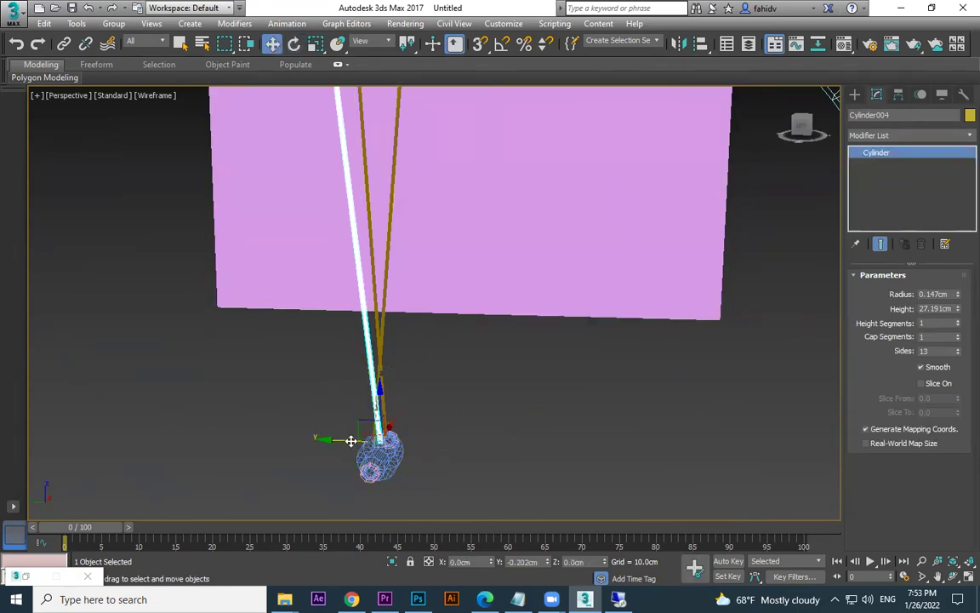
alt+middle_drag(365, 440, 405, 434)
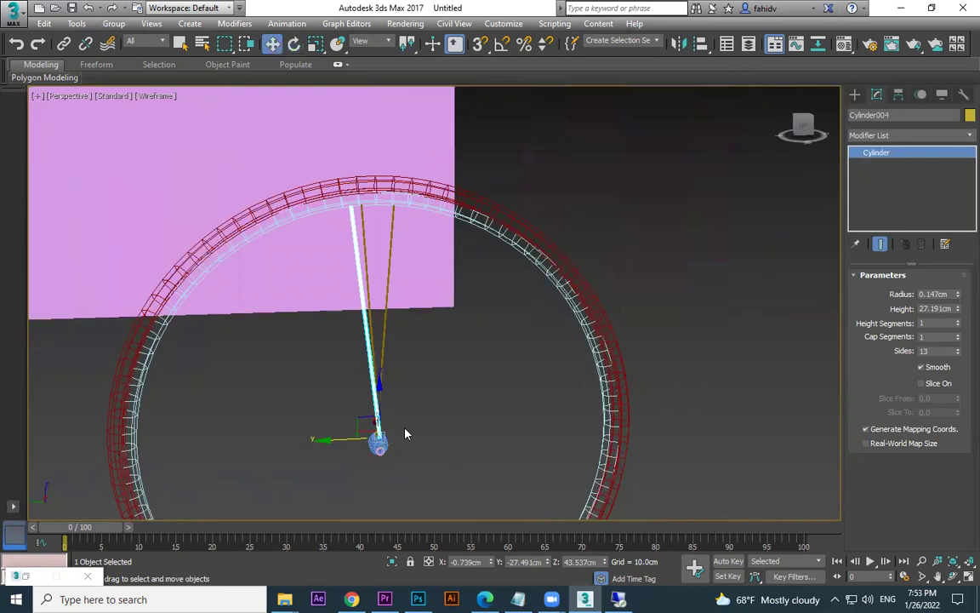
- Rotate the third spoke a little further about X to even out the spacing of the three spokes at the rim
key(e)
drag(411, 396, 380, 390)
key(w)
click(418, 417)
scroll(416, 420, up, 1)
scroll(415, 423, down, 1)
- Shift the middle spoke about 0.26 cm along X on the hub and tilt it to about -2.2 degrees about Y
alt+middle_drag(414, 424, 543, 431)
scroll(536, 425, up, 5)
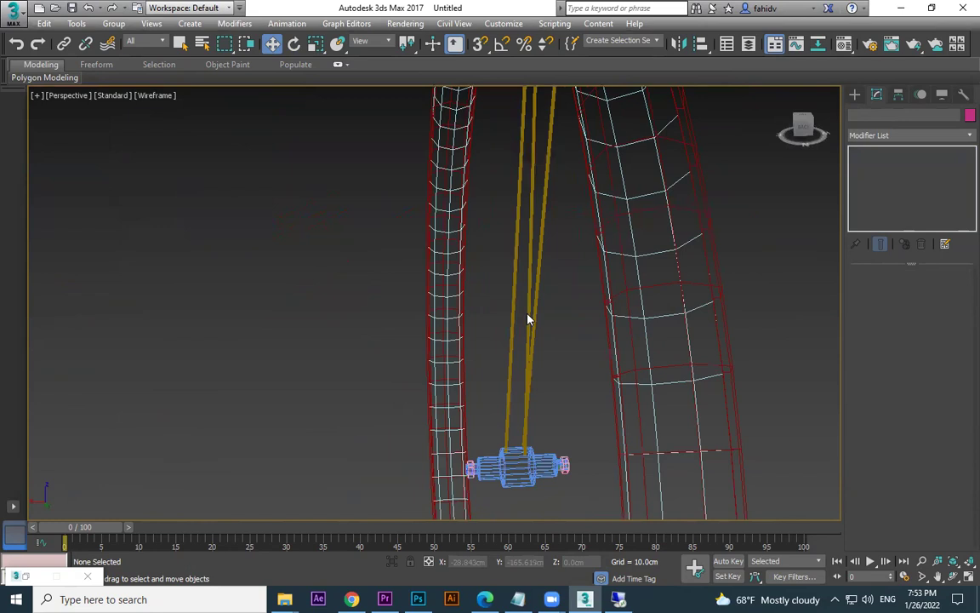
click(526, 366)
drag(491, 458, 471, 455)
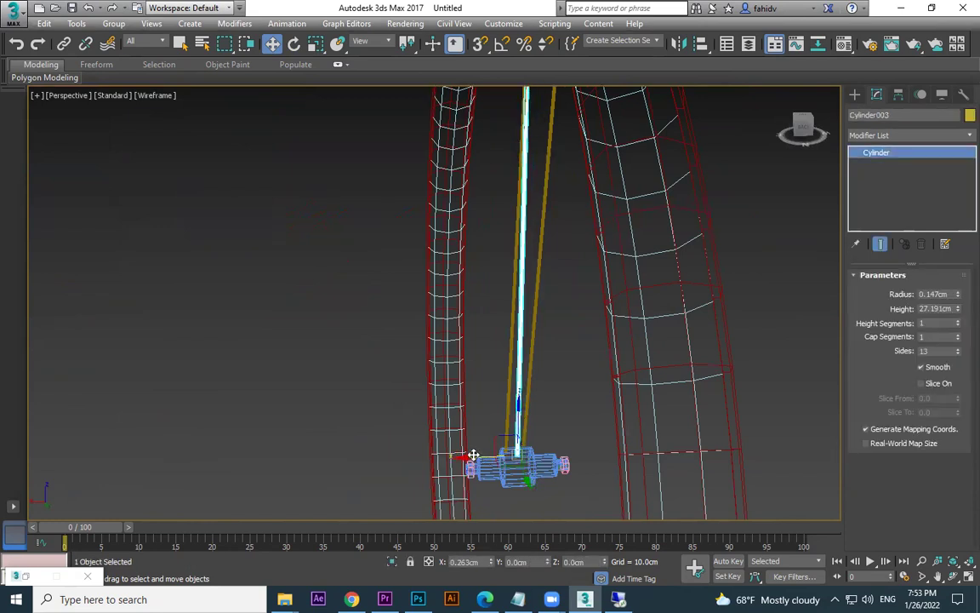
key(e)
drag(499, 413, 509, 414)
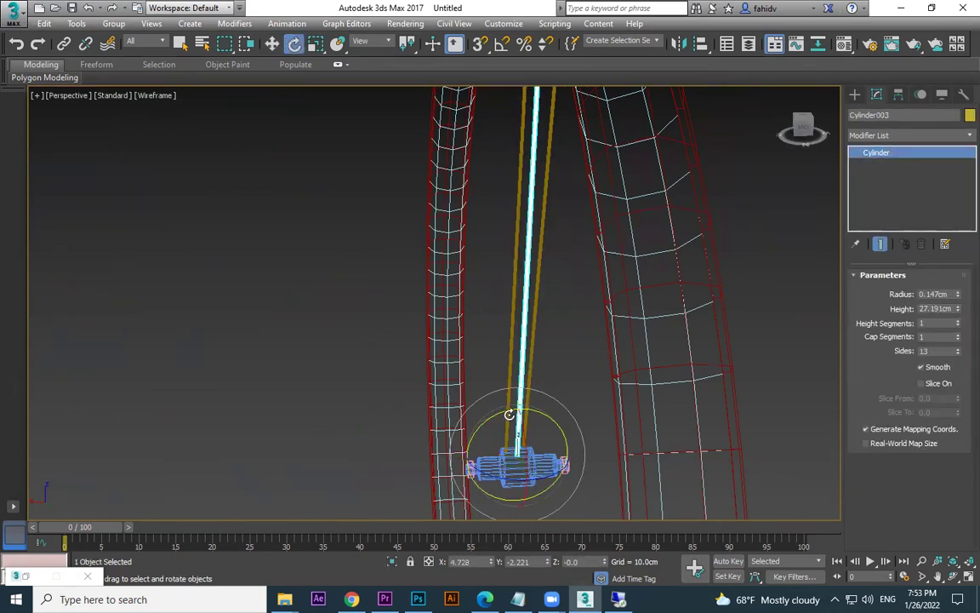
click(754, 310)
- Select the three spokes and move only their pivots down to the centre of the hub
alt+middle_drag(755, 312, 546, 395)
drag(473, 393, 558, 419)
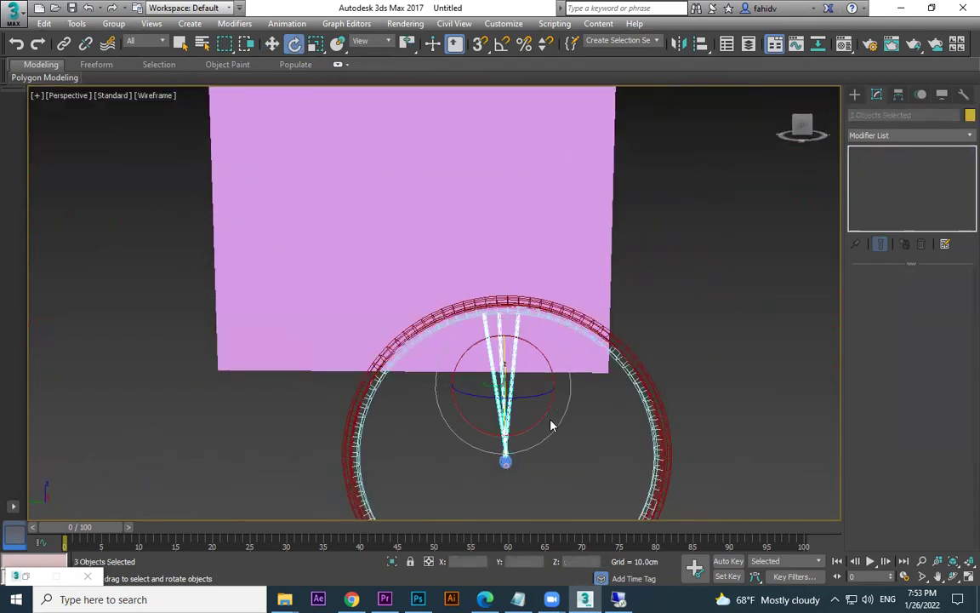
middle_drag(551, 425, 525, 412)
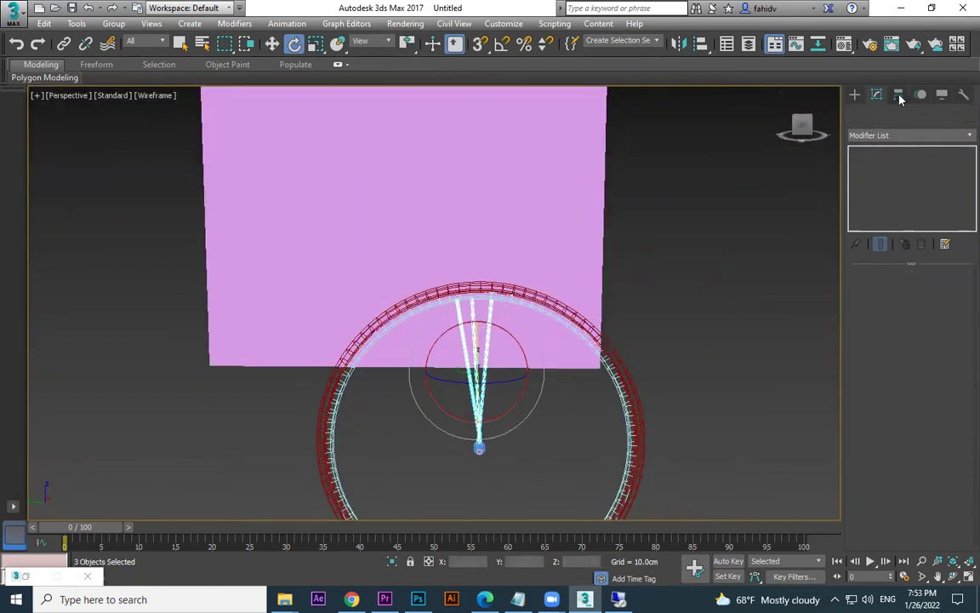
click(898, 94)
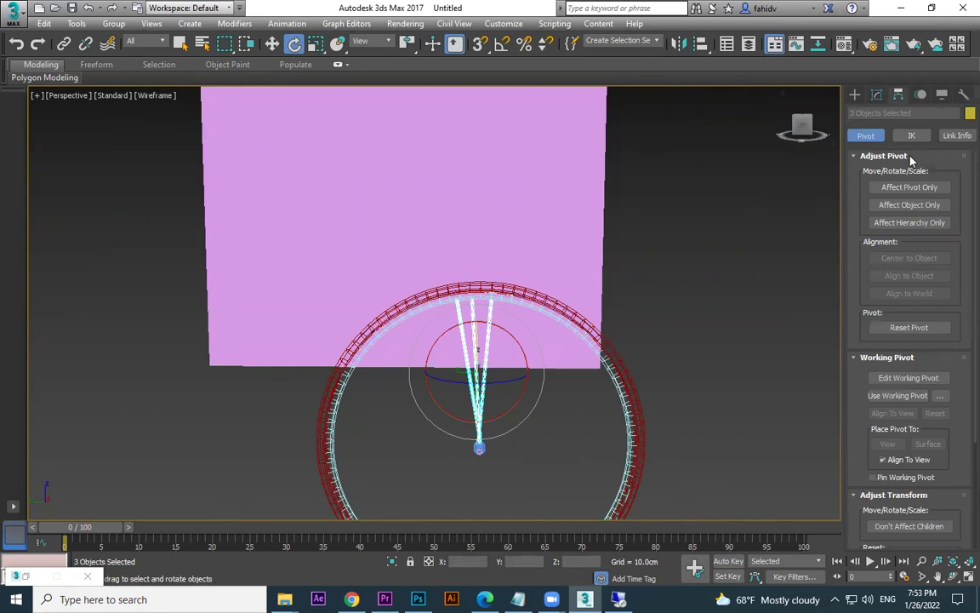
click(907, 187)
middle_drag(551, 426, 514, 344)
scroll(514, 344, up, 2)
key(w)
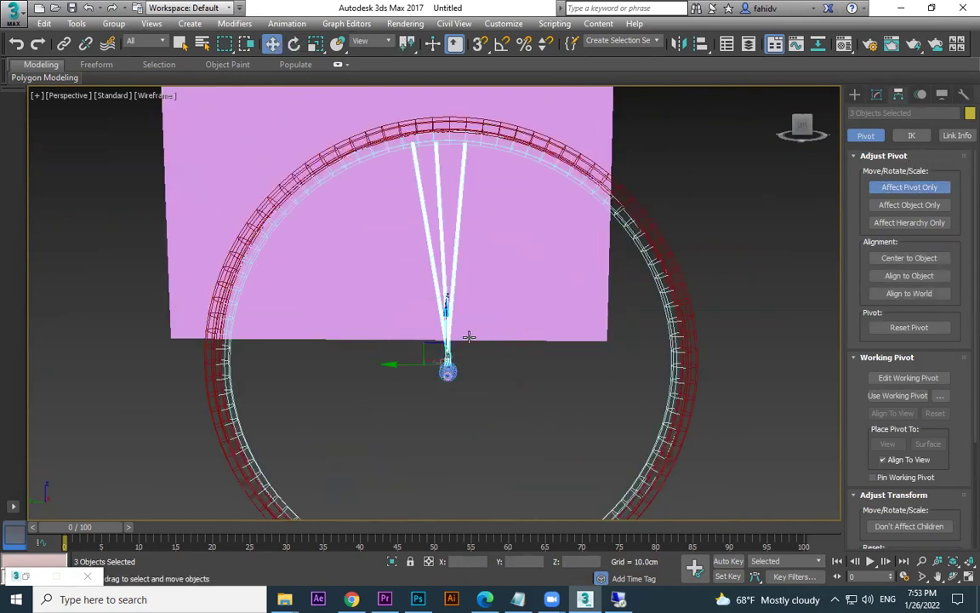
drag(446, 314, 446, 322)
scroll(466, 404, up, 3)
scroll(424, 302, up, 3)
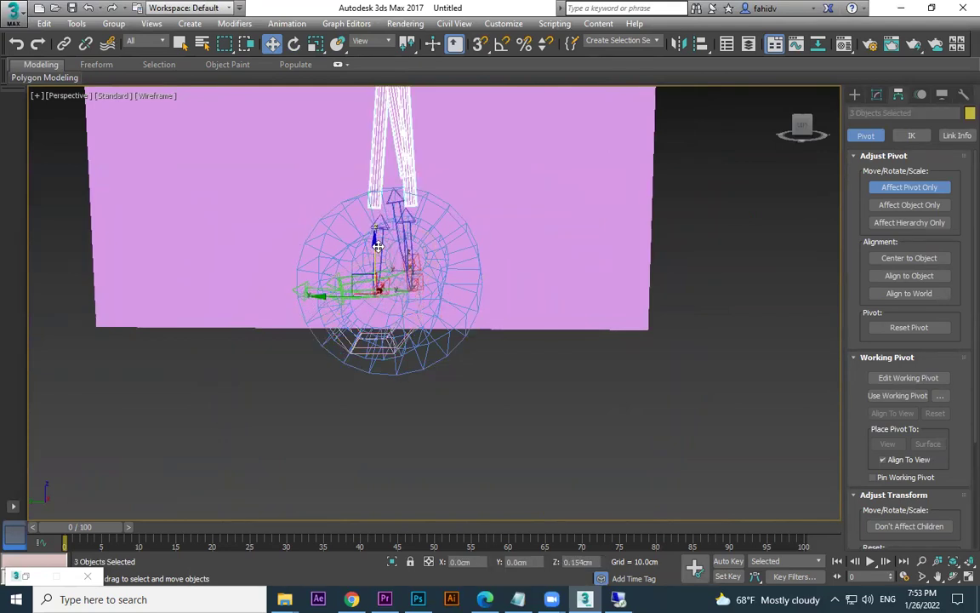
scroll(447, 298, down, 3)
alt+middle_drag(447, 298, 506, 444)
click(899, 189)
- Clone the three spokes by rotating them about X around the hub, with enough copies to fill the whole wheel
scroll(506, 447, down, 4)
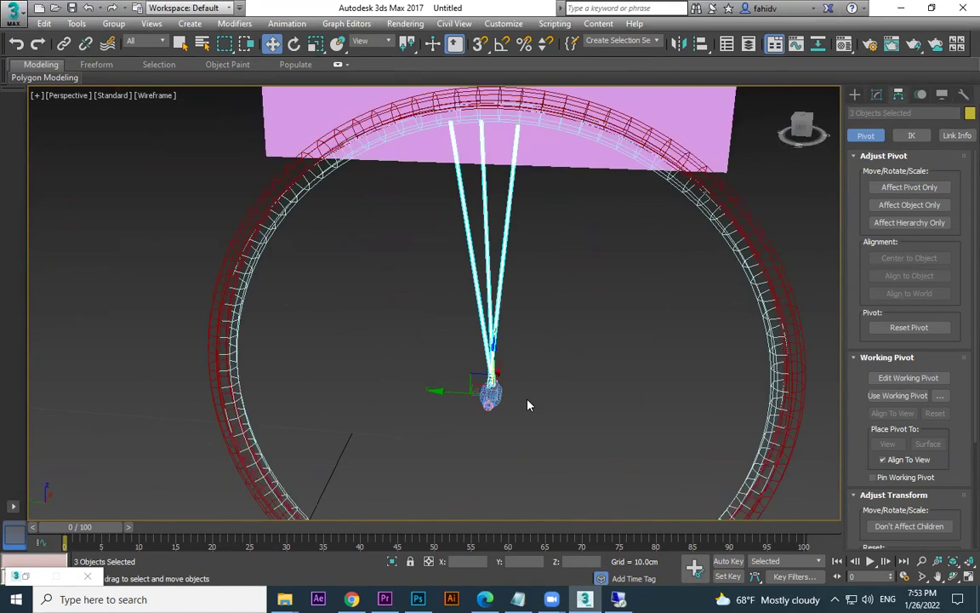
key(e)
drag(518, 356, 546, 374)
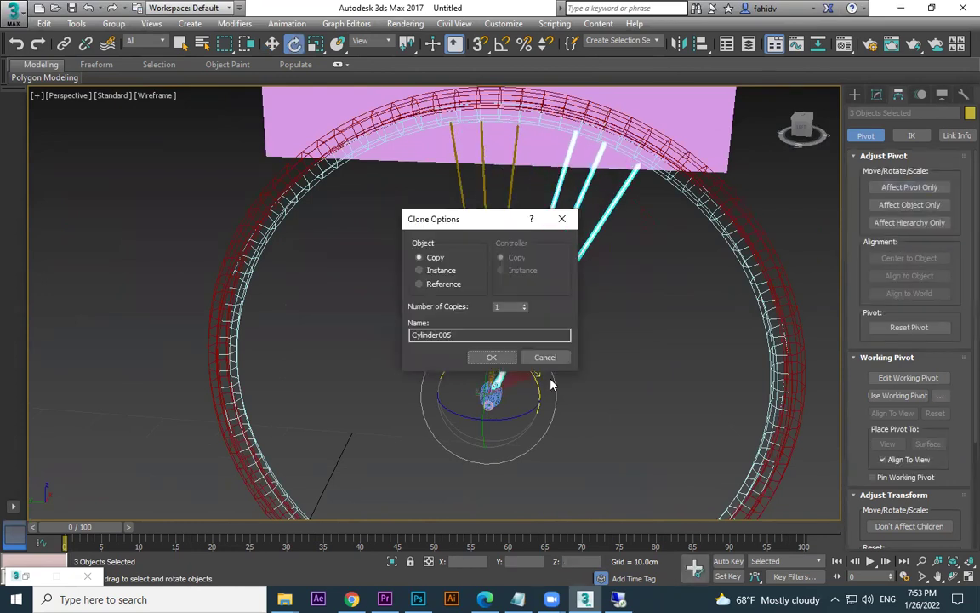
click(525, 306)
click(525, 306)
click(525, 307)
click(525, 306)
click(525, 305)
click(525, 305)
click(525, 304)
click(500, 357)
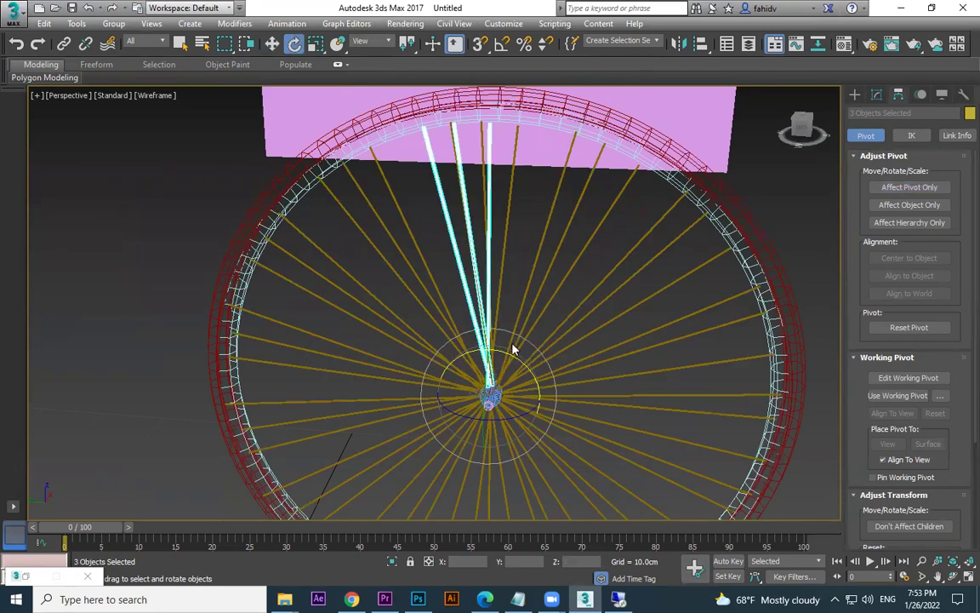
- Rotate the copied spoke sets next to the original three about X to clear the overlap and even out the gap
mouse_move(504, 353)
mouse_down()
mouse_move(495, 343)
mouse_move(506, 344)
mouse_up()
click(455, 260)
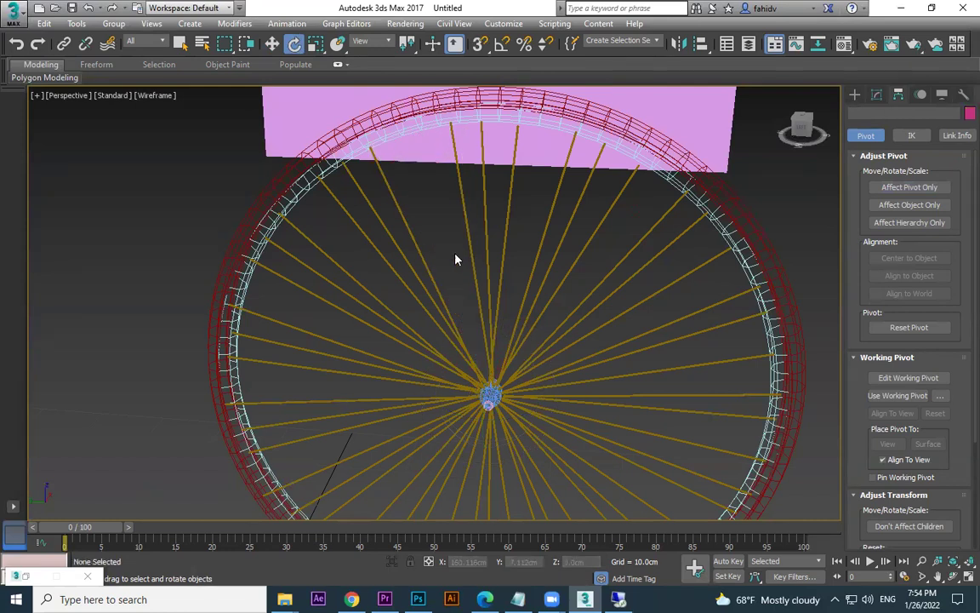
drag(398, 294, 398, 294)
drag(501, 344, 513, 354)
drag(373, 327, 371, 329)
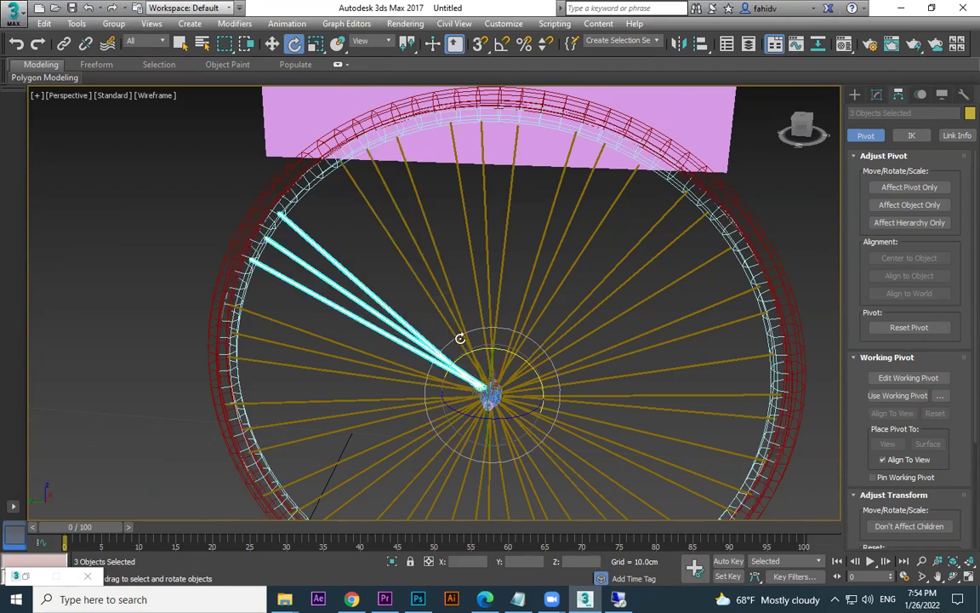
drag(470, 356, 476, 343)
- Even out the remaining spoke sets down the same side of the wheel with small rotations about X, undoing and redoing the lower set's adjustment
drag(358, 333, 351, 381)
drag(461, 360, 375, 429)
drag(455, 363, 450, 367)
key(ctrl+z)
key(ctrl+z)
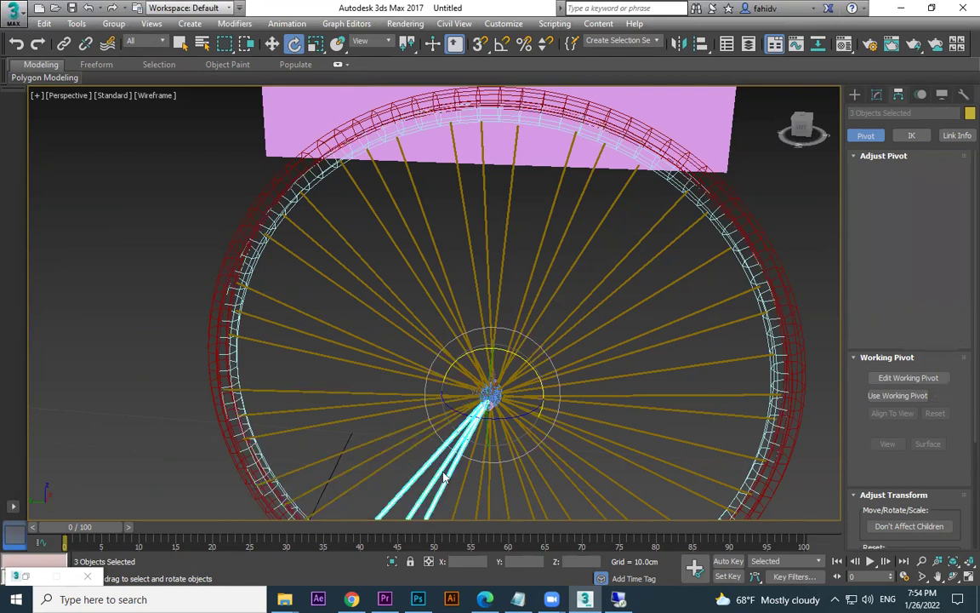
drag(446, 371, 446, 367)
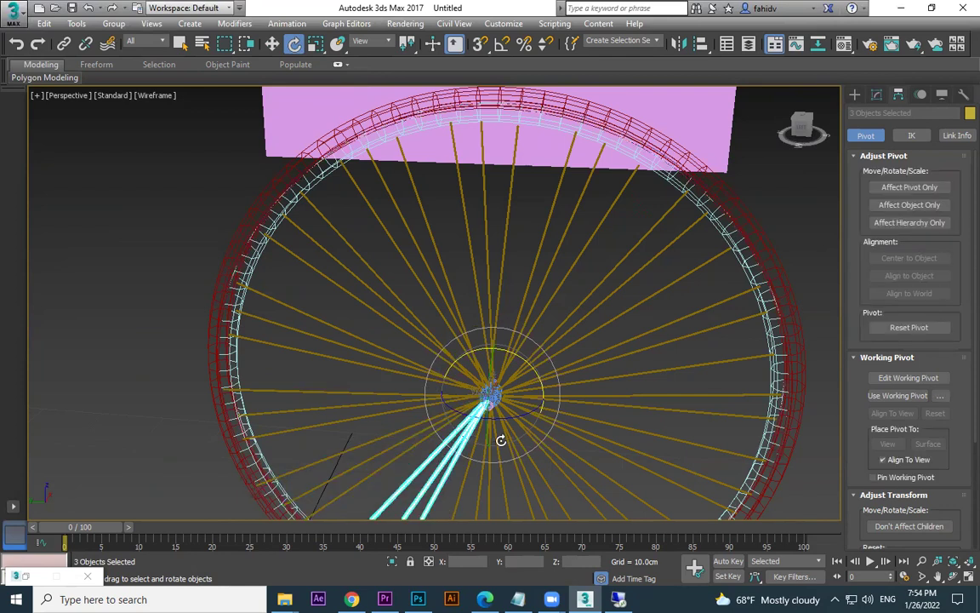
scroll(468, 426, down, 5)
click(729, 451)
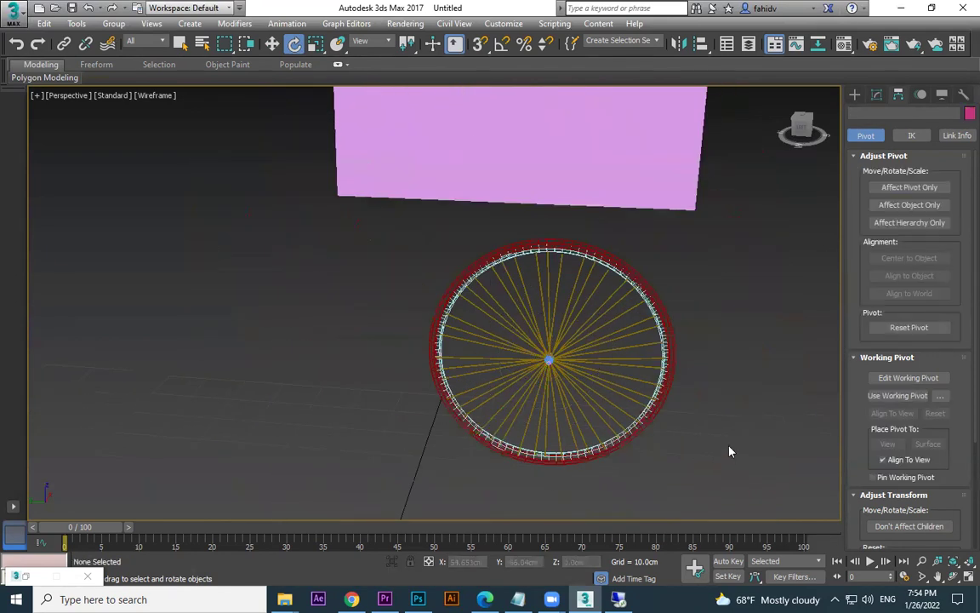
- Examine the spoked front wheel in shaded display beside the reference plane
mouse_move(730, 452)
middle_down()
mouse_move(596, 433)
mouse_move(549, 448)
mouse_move(529, 365)
mouse_move(586, 363)
mouse_move(596, 392)
mouse_move(533, 393)
mouse_move(608, 437)
mouse_move(572, 333)
mouse_move(587, 357)
middle_up()
key(F3)
scroll(597, 392, down, 3)
drag(639, 234, 428, 448)
click(607, 436)
scroll(135, 215, up, 3)
scroll(134, 214, up, 2)
scroll(136, 219, up, 1)
scroll(136, 220, down, 3)
- Draw a three-point line in the Front view from above the tyre, out beside it, and down to the hub's end
click(855, 94)
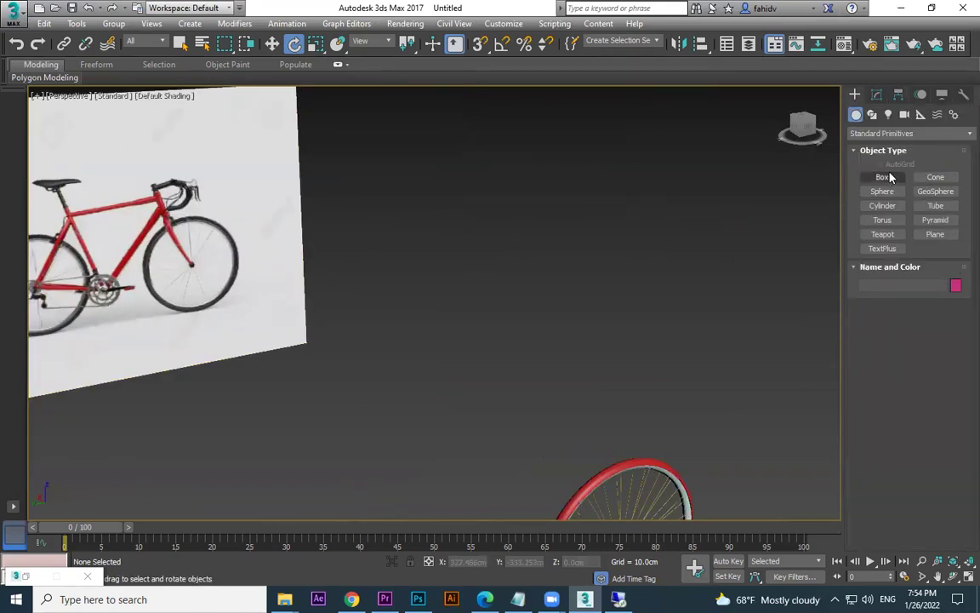
click(872, 115)
click(882, 188)
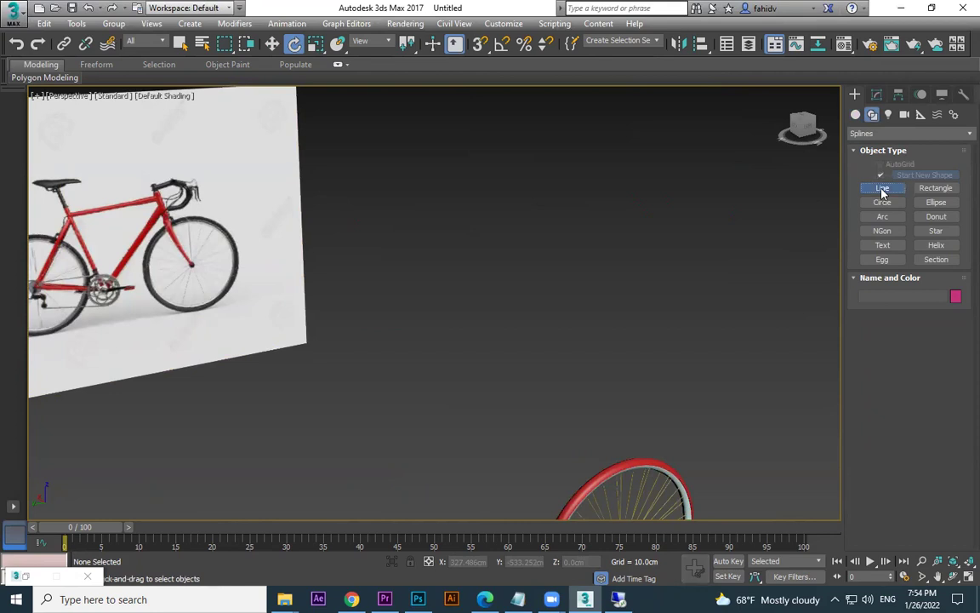
middle_drag(512, 366, 503, 313)
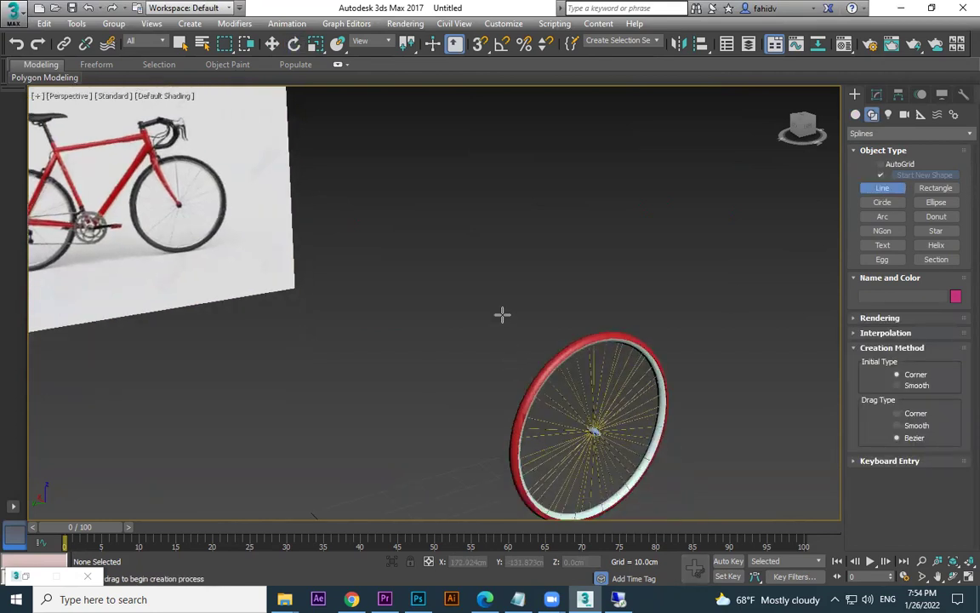
key(f)
scroll(448, 185, up, 4)
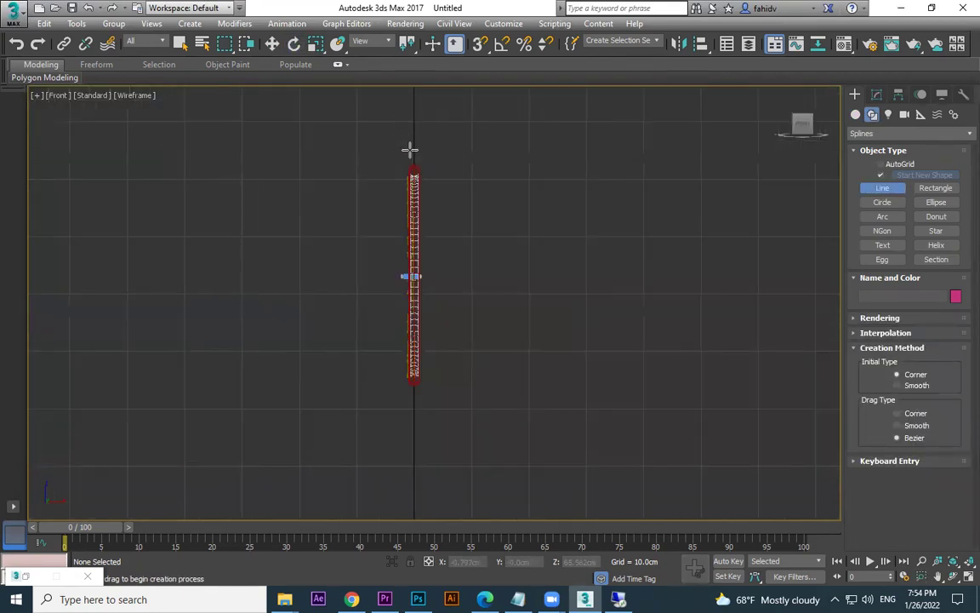
scroll(410, 150, up, 3)
click(418, 160)
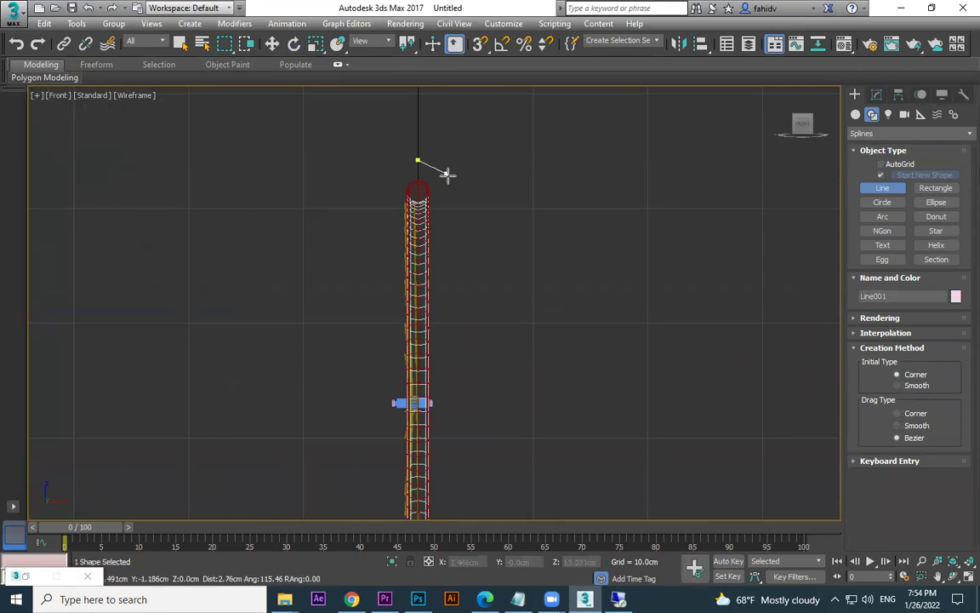
click(460, 199)
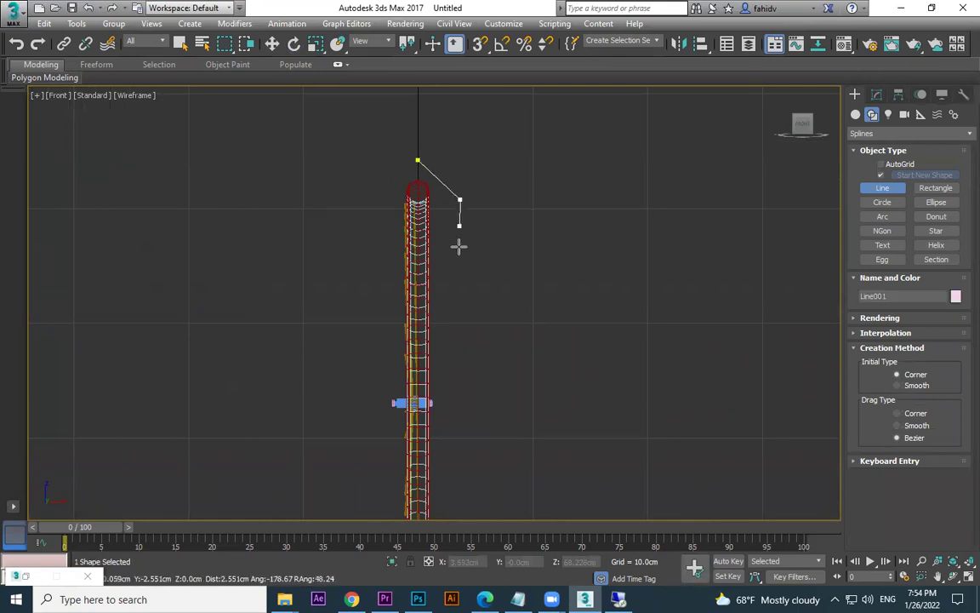
click(429, 413)
right_click(428, 413)
- Move the fork line along Y to about -27.7 cm so it lines up with the front wheel's hub
mouse_move(530, 323)
middle_down()
mouse_move(512, 304)
mouse_move(492, 304)
middle_up()
key(p)
alt+middle_drag(487, 374, 451, 391)
key(w)
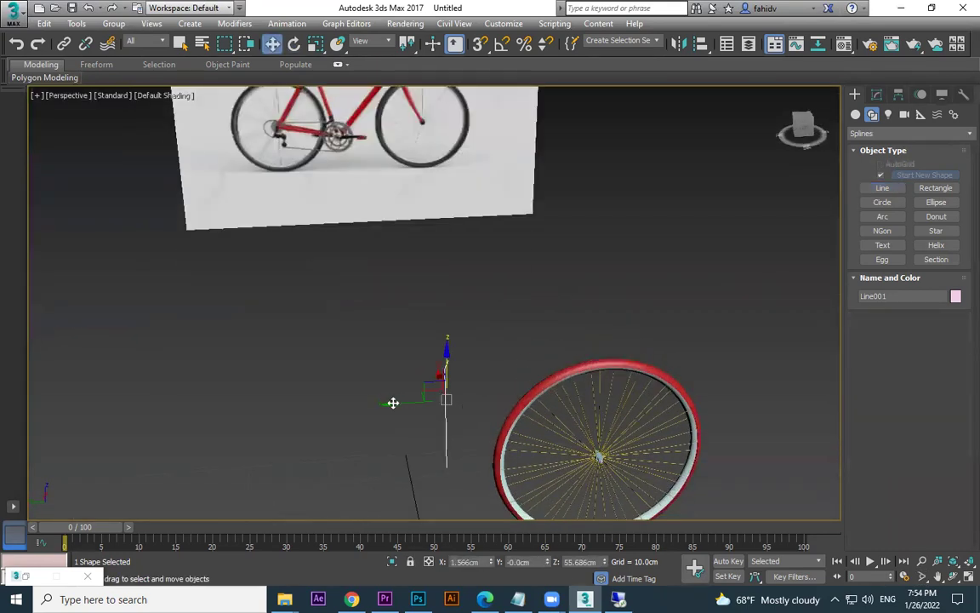
drag(393, 404, 550, 376)
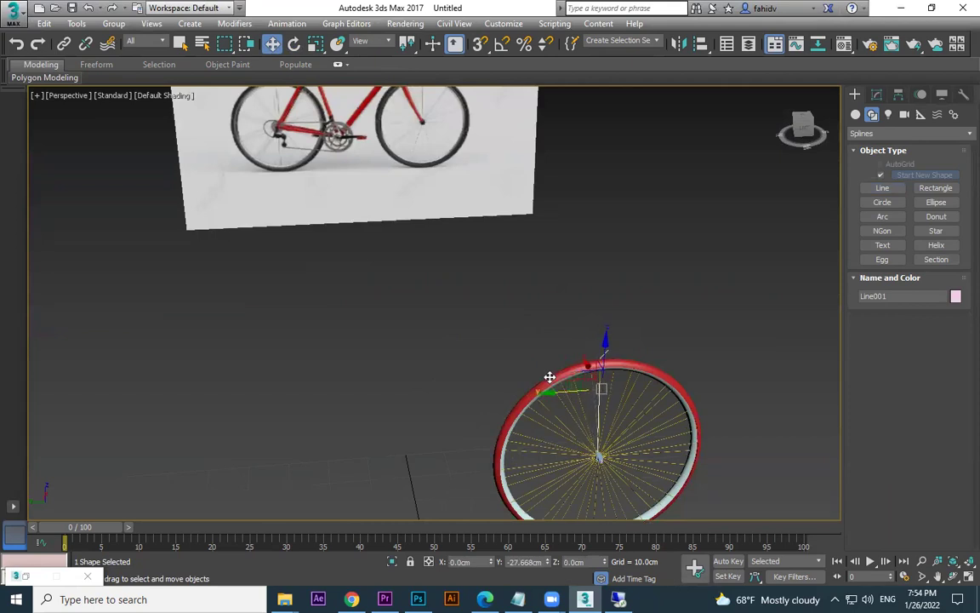
- Rotate and move the line in the shaded Left view to follow the reference fork, placing it at about Y -21.6, Z 54.6 cm
key(f)
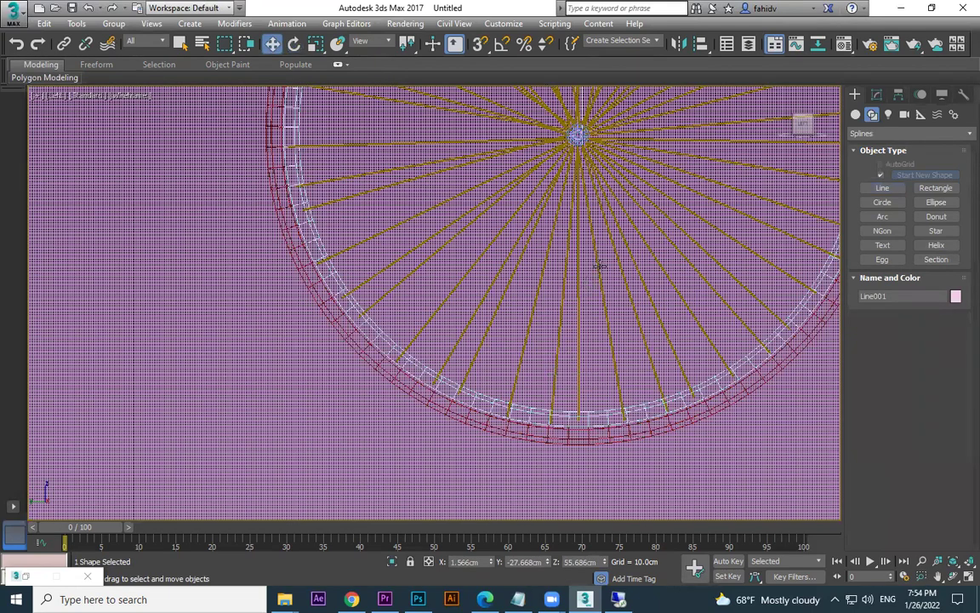
scroll(599, 266, down, 5)
key(F3)
scroll(598, 164, up, 3)
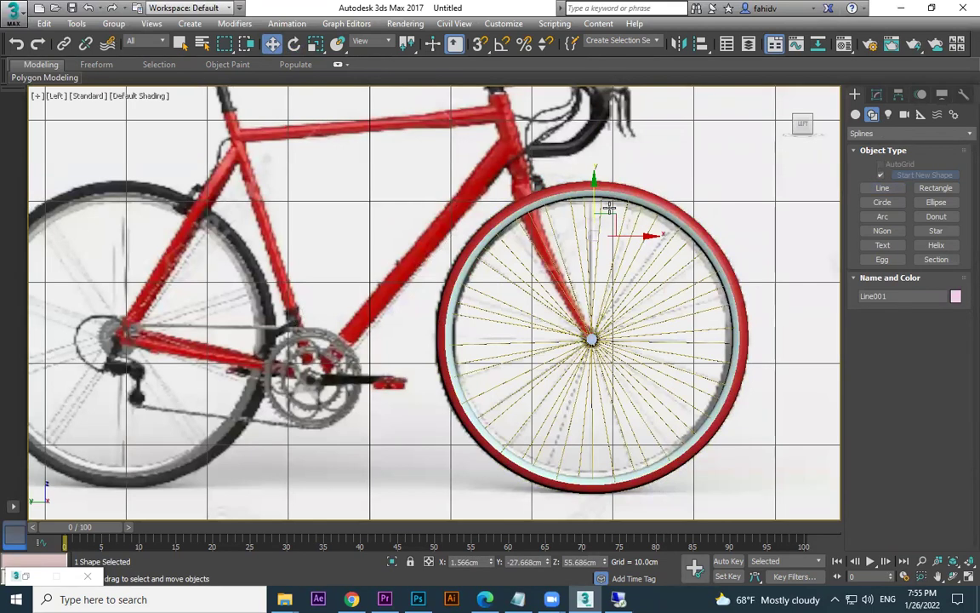
key(e)
drag(563, 200, 542, 214)
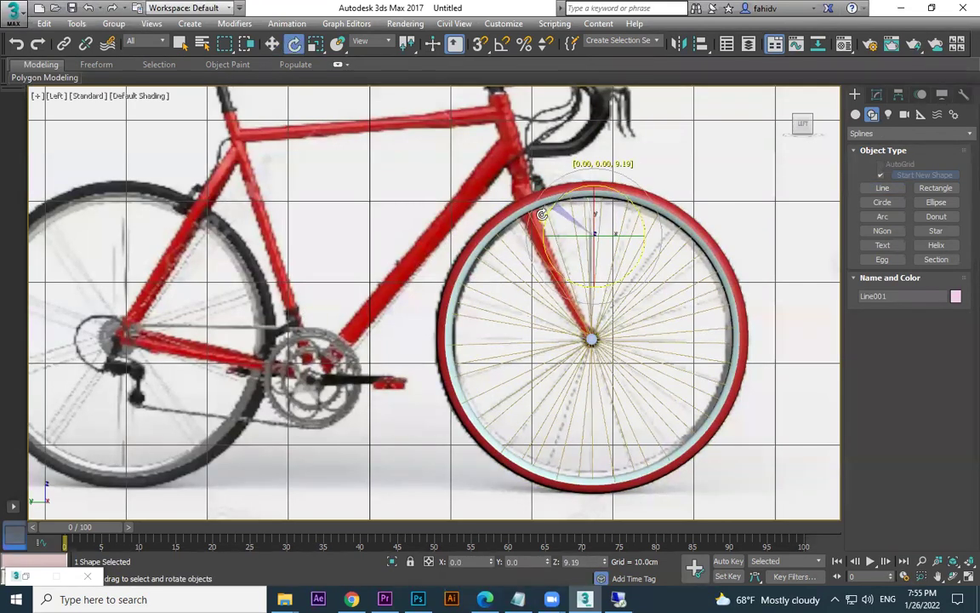
key(w)
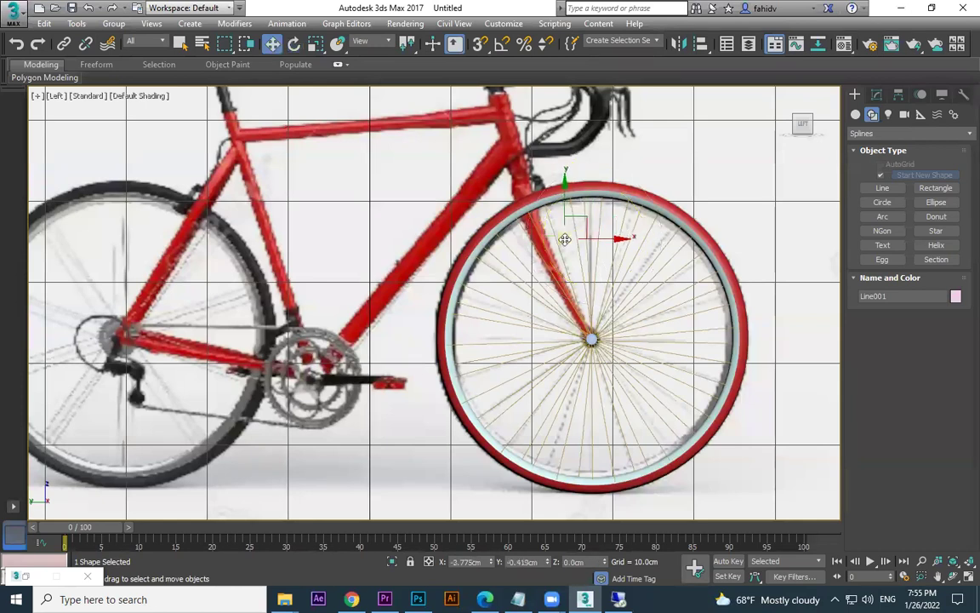
key(e)
drag(510, 222, 546, 244)
key(w)
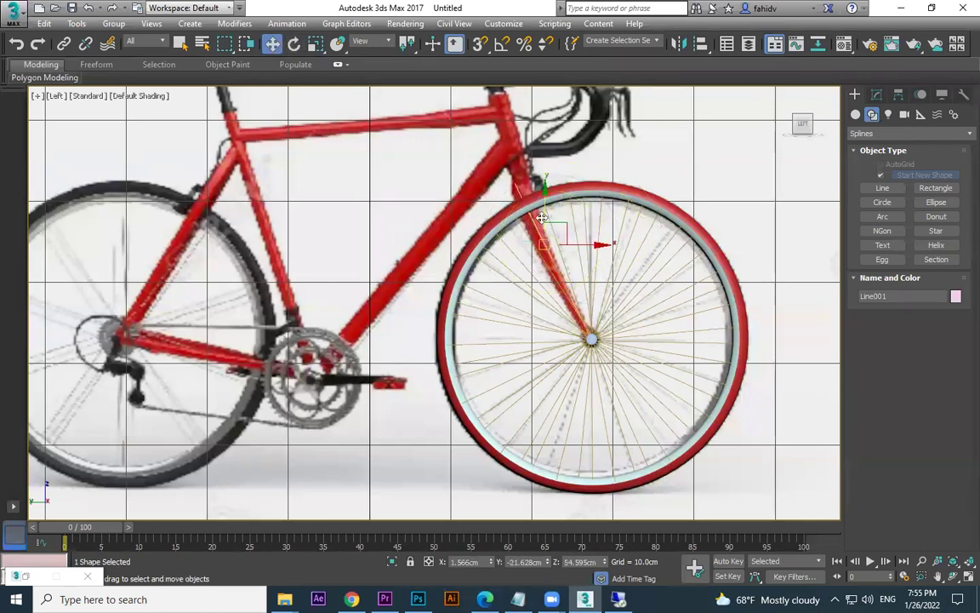
- Move the line's middle and top vertices to follow the upper part of the reference fork
click(877, 95)
click(856, 152)
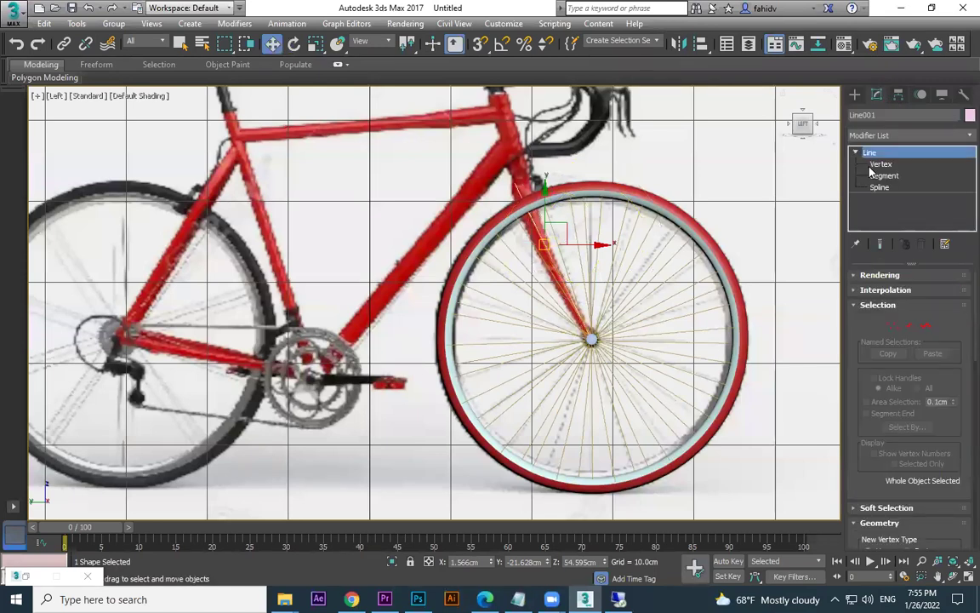
click(881, 163)
scroll(550, 205, up, 2)
click(532, 207)
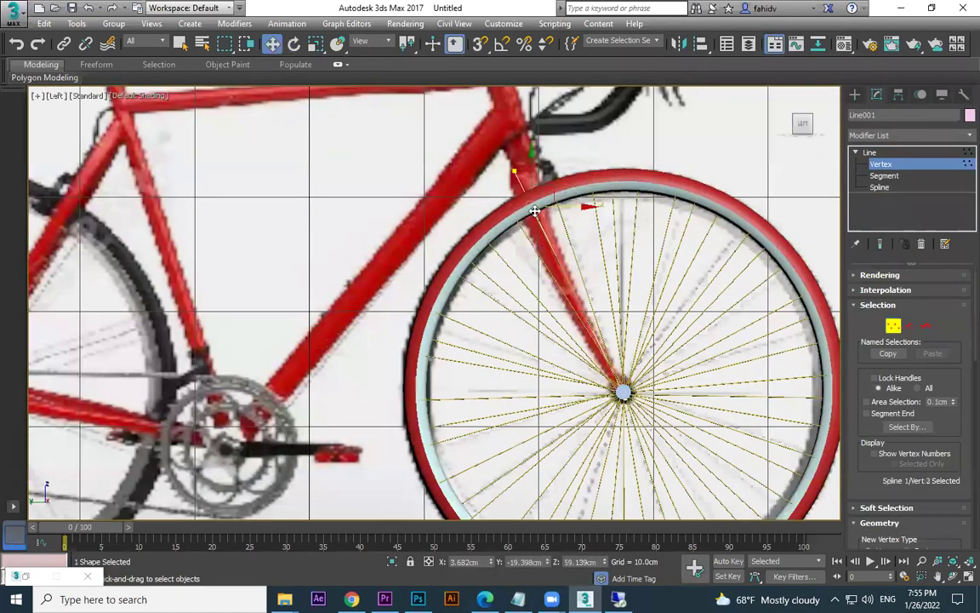
drag(523, 191, 505, 168)
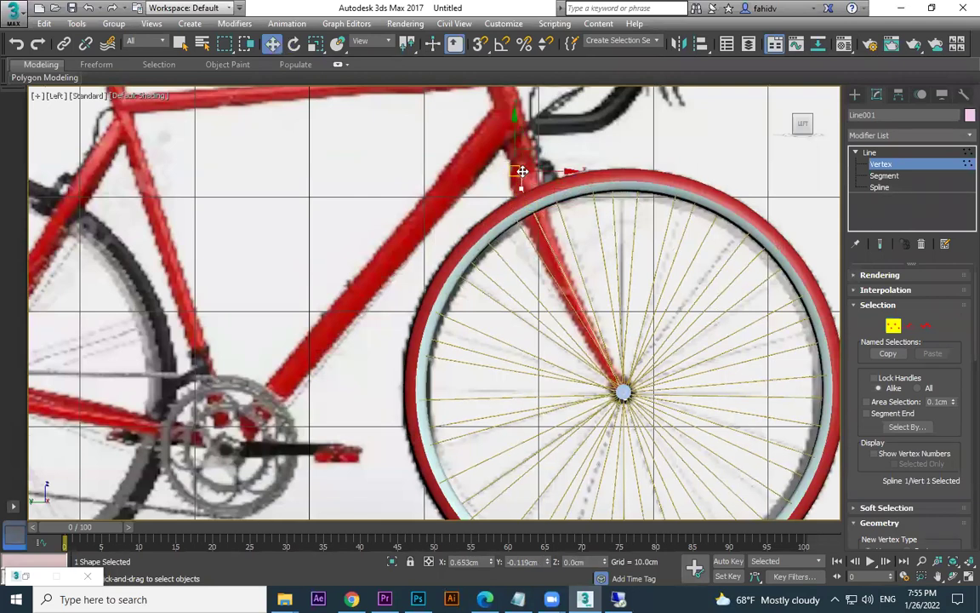
- Select the line's corner vertex beside the tyre in the Perspective view and start a Fillet on it
key(p)
alt+middle_drag(575, 367, 621, 319)
click(422, 371)
scroll(892, 481, down, 10)
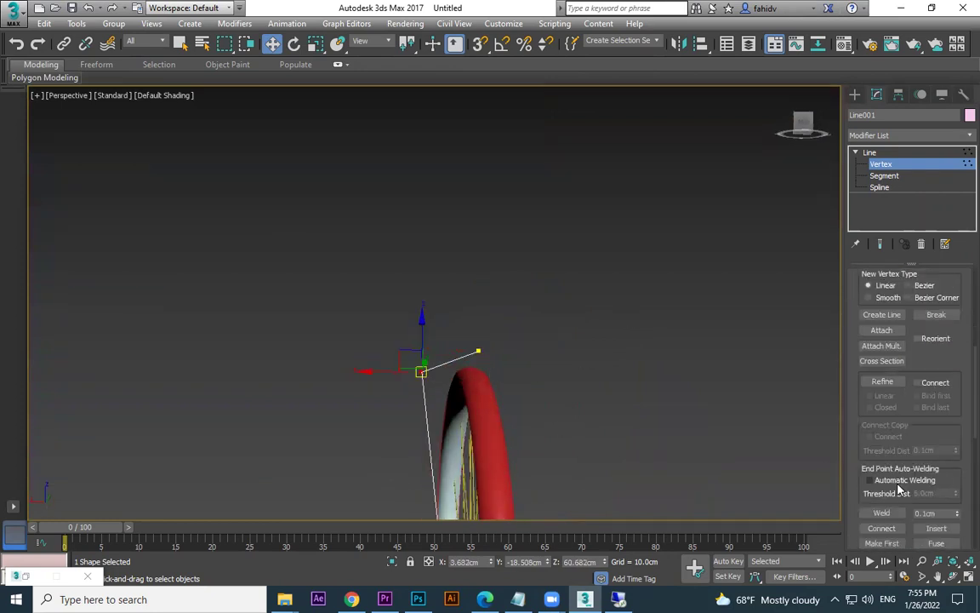
click(882, 426)
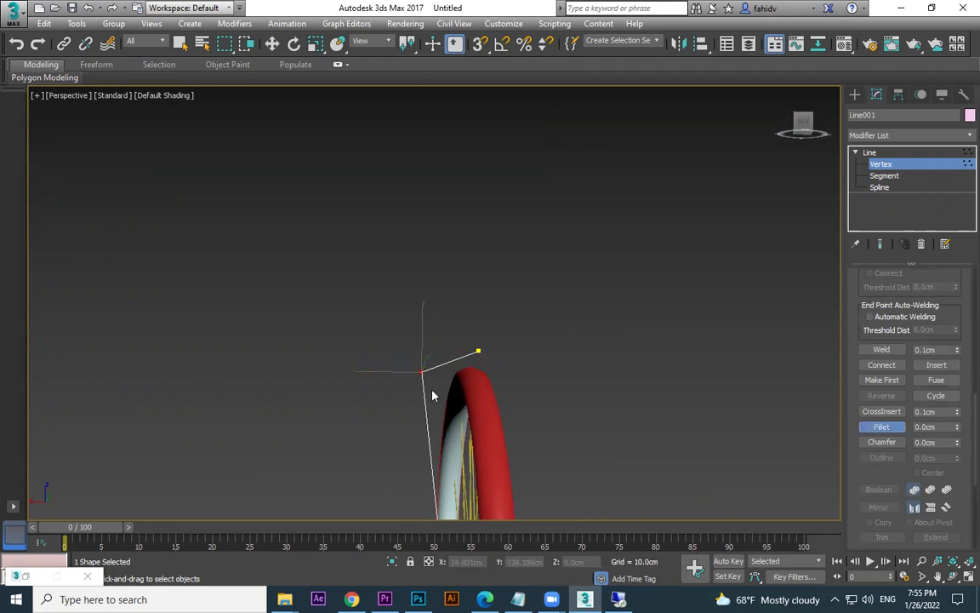
- Fillet the corner vertex of the fork line above the tyre by about 1.97 cm
scroll(421, 366, up, 2)
drag(439, 345, 434, 372)
key(ctrl+z)
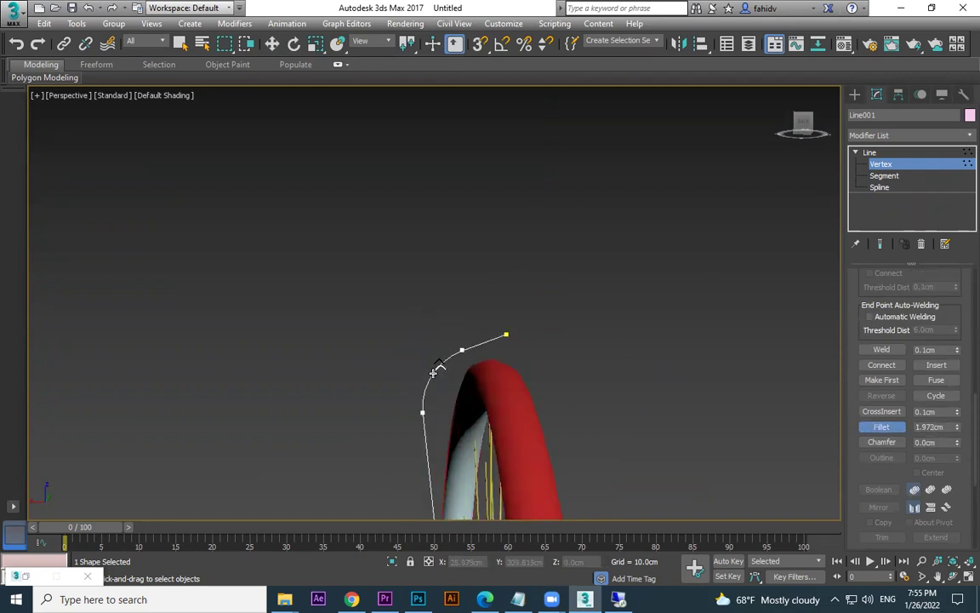
- Move the line's upper end vertex to the tyre's centreline and the lower fillet vertex closer to the wheel in the Front view
scroll(490, 380, down, 2)
alt+middle_drag(506, 403, 532, 328)
key(w)
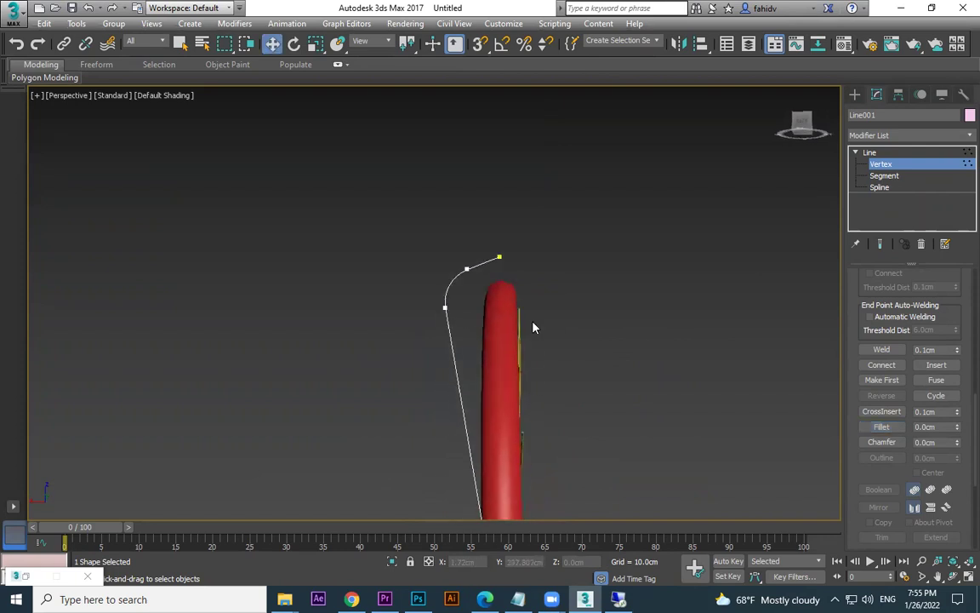
scroll(532, 328, down, 4)
drag(455, 304, 516, 308)
scroll(534, 284, up, 4)
key(l)
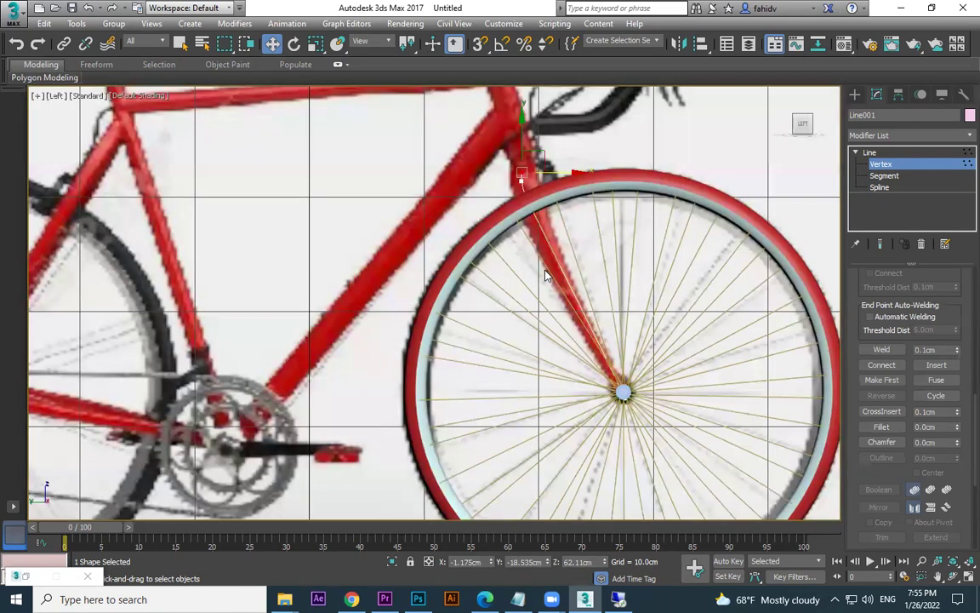
key(f)
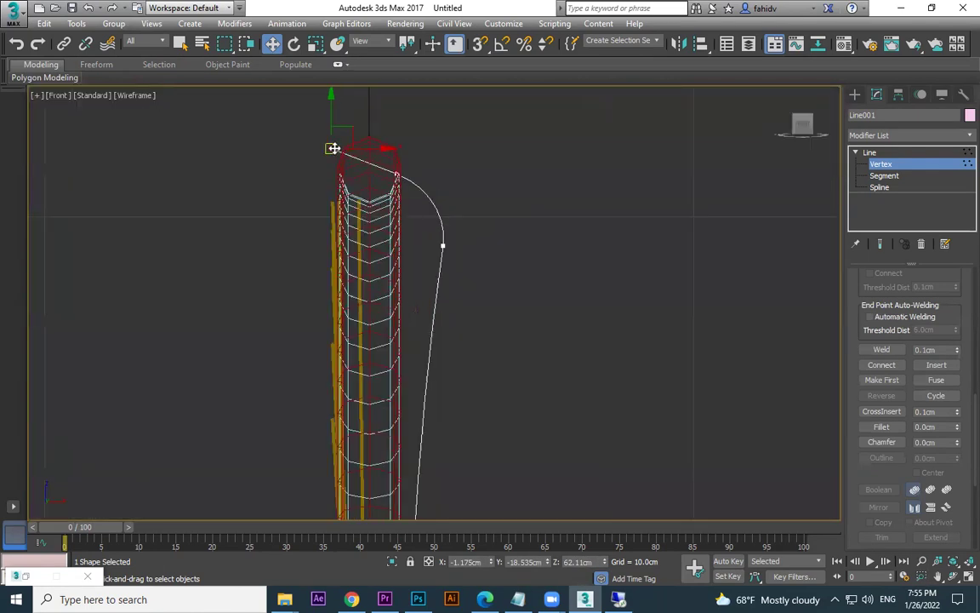
drag(444, 247, 432, 242)
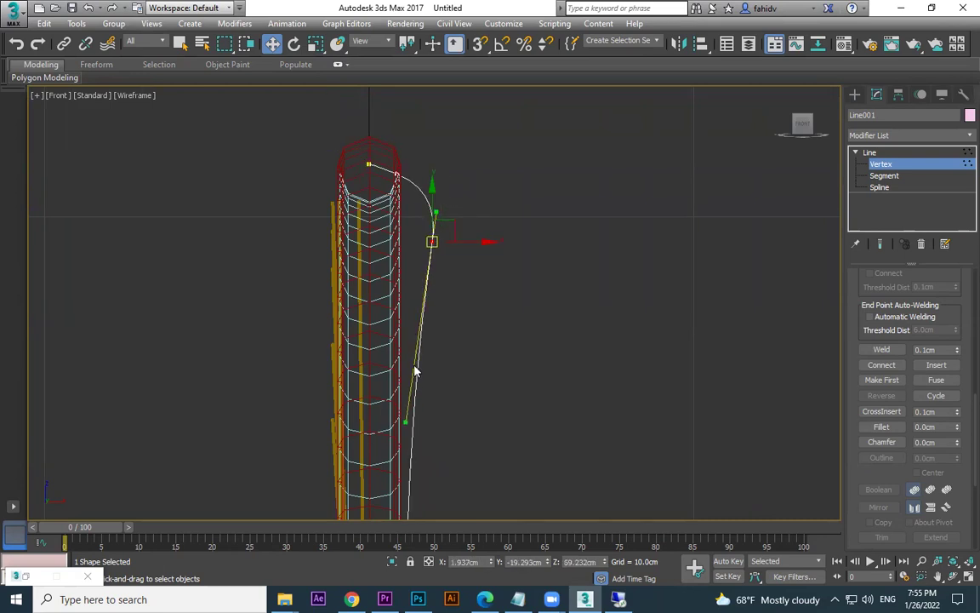
middle_drag(411, 427, 428, 285)
drag(428, 285, 429, 286)
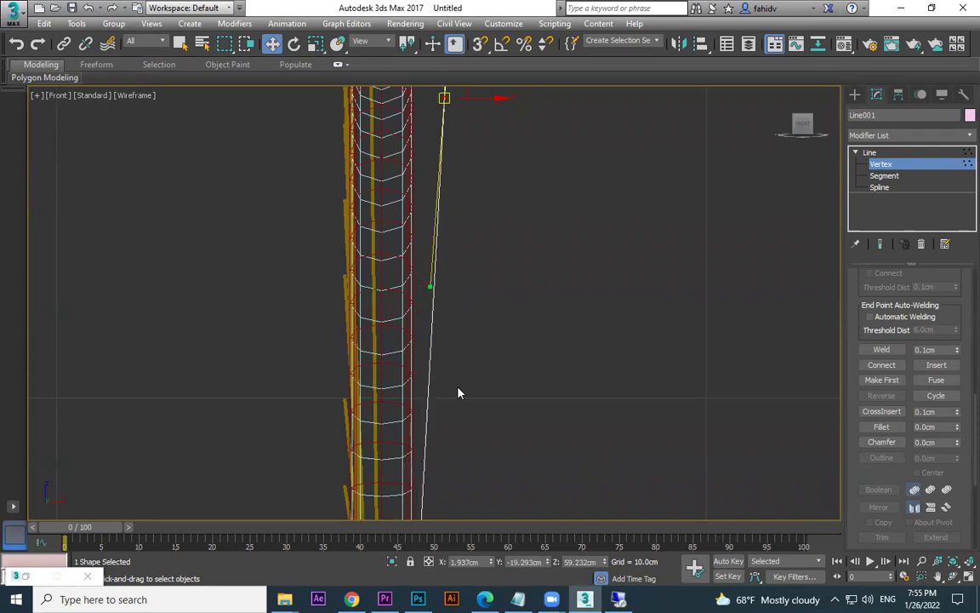
scroll(458, 393, down, 3)
key(p)
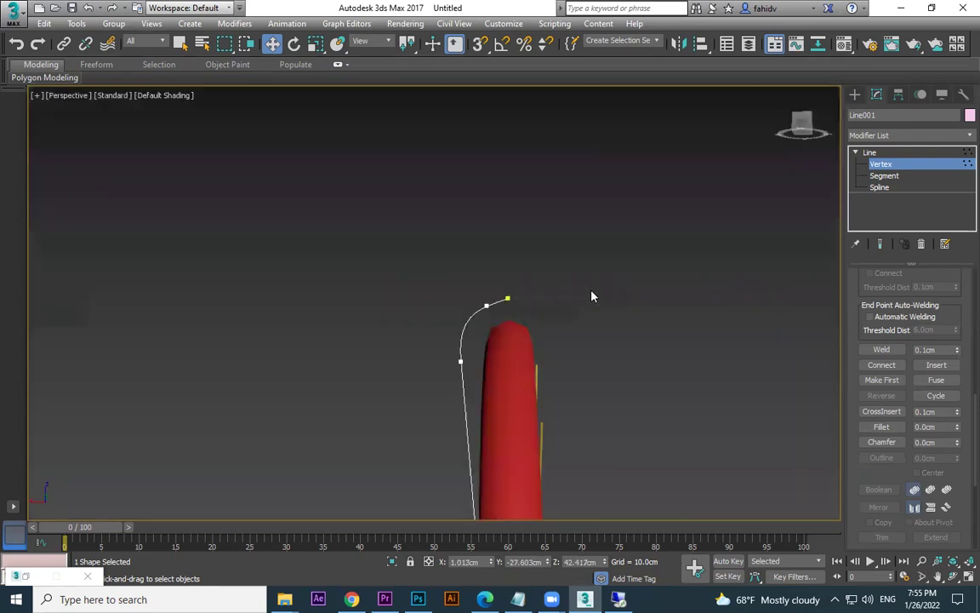
- Make the fork line display as a solid tube in both the renderer and the viewport
alt+middle_drag(494, 388, 721, 415)
middle_drag(699, 415, 634, 247)
scroll(635, 326, down, 4)
alt+middle_drag(635, 326, 556, 376)
click(855, 95)
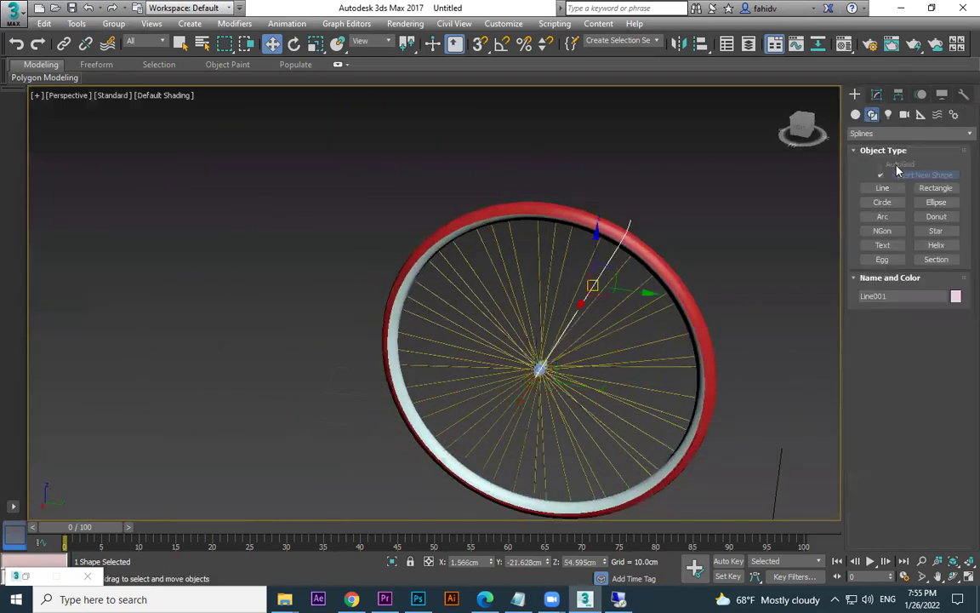
click(877, 93)
scroll(917, 321, down, 5)
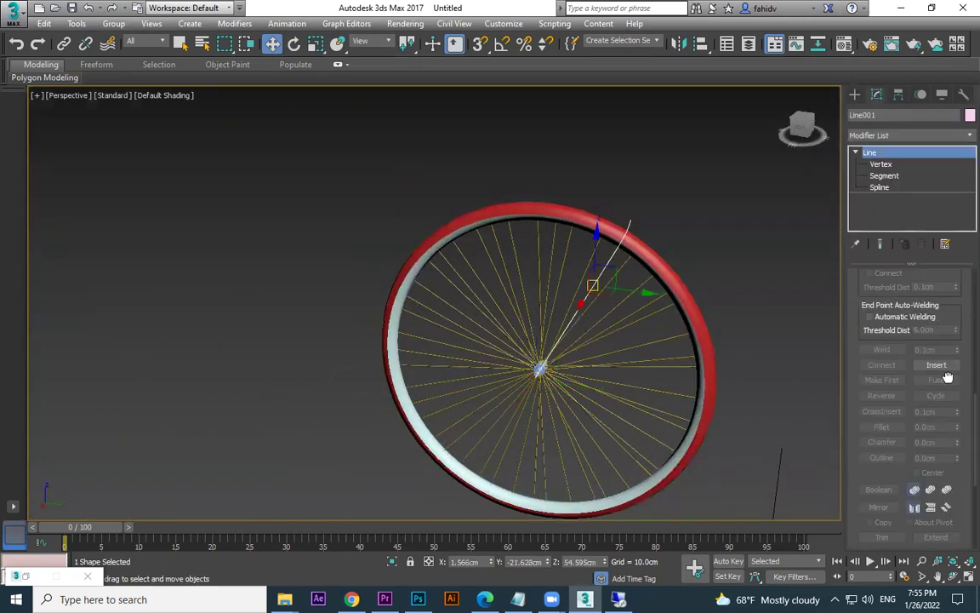
scroll(947, 377, up, 5)
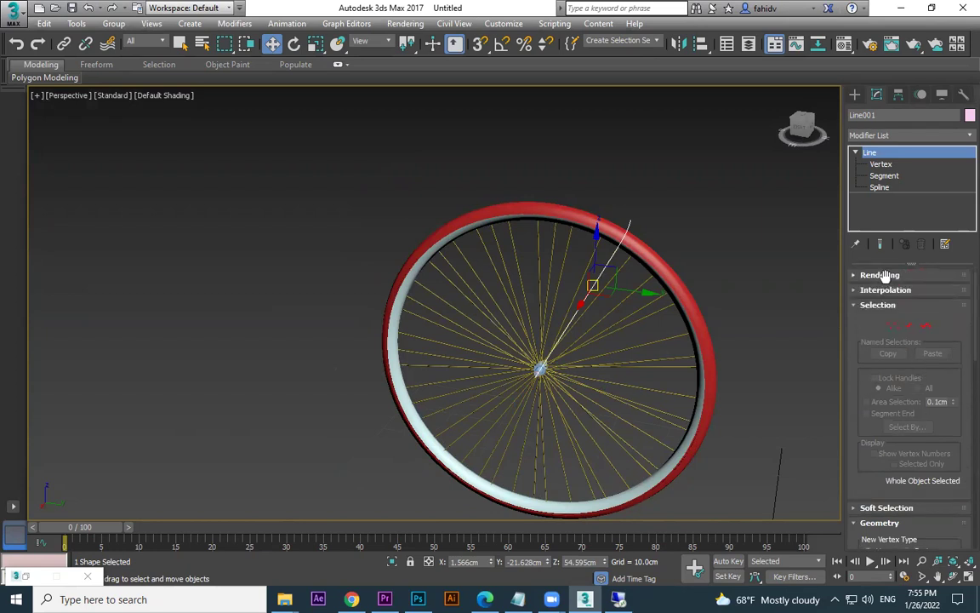
click(885, 275)
click(891, 300)
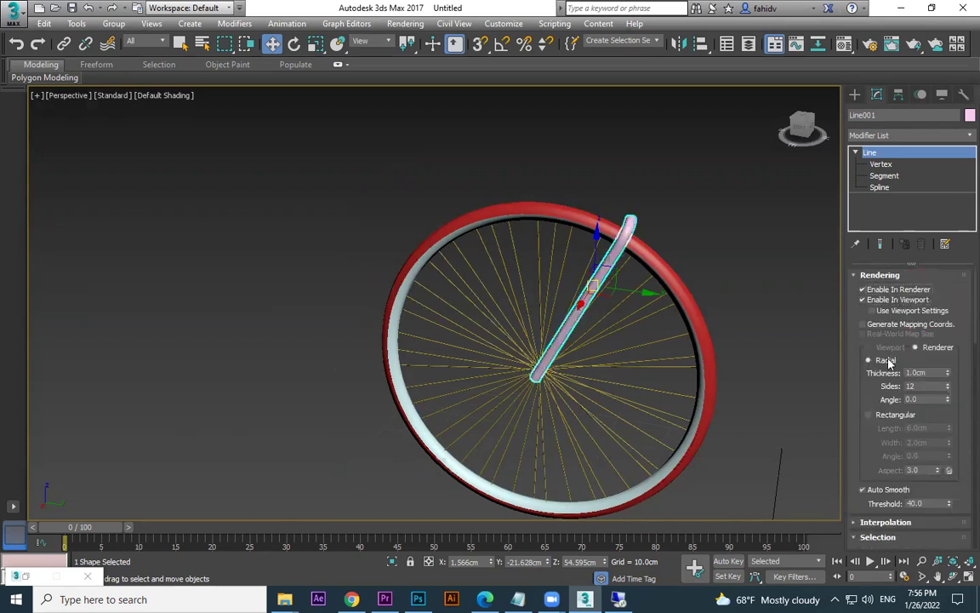
- Set the fork tube's radial thickness to 0.7 cm
drag(951, 377, 949, 391)
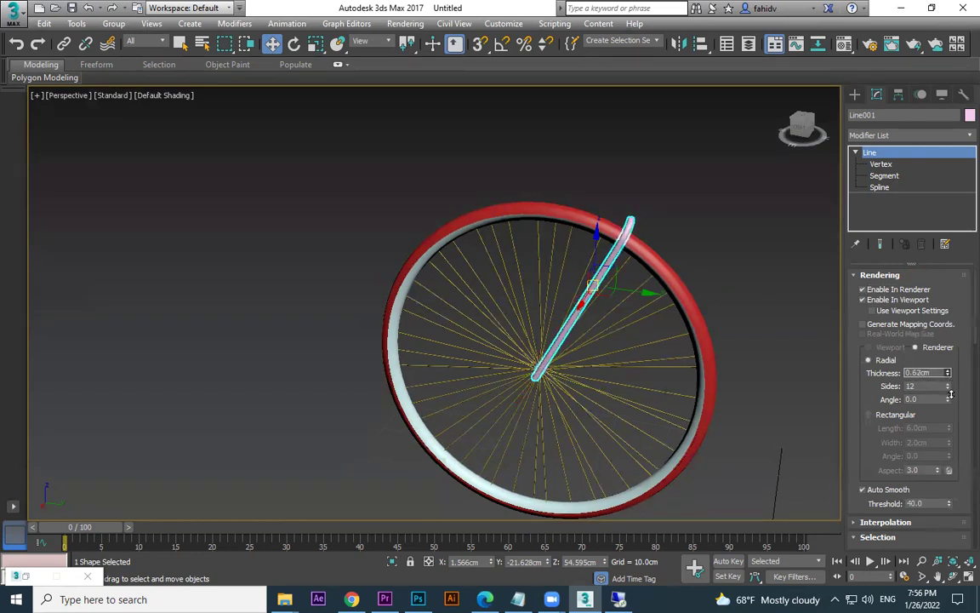
scroll(674, 332, up, 3)
alt+middle_drag(674, 332, 904, 366)
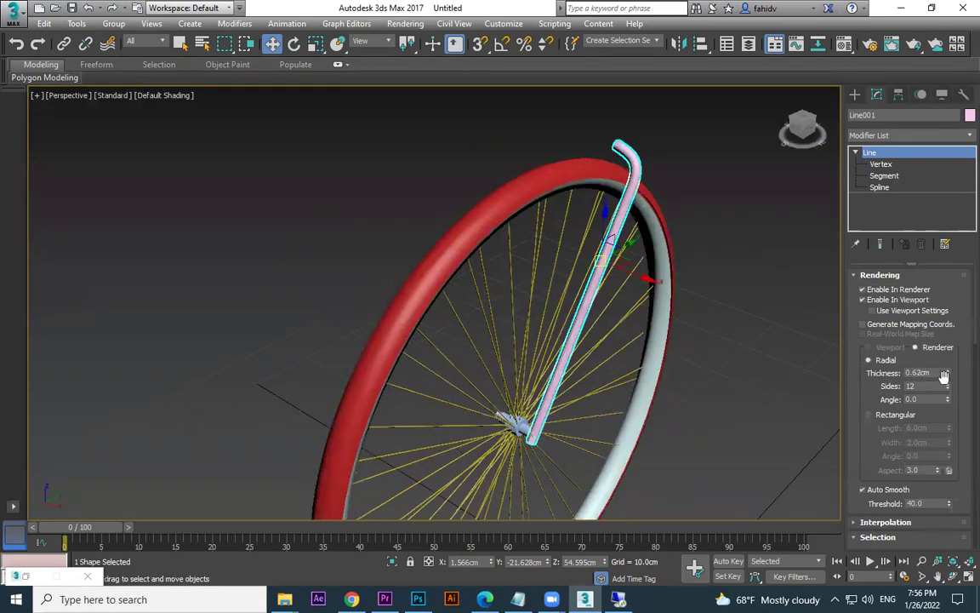
drag(949, 376, 948, 367)
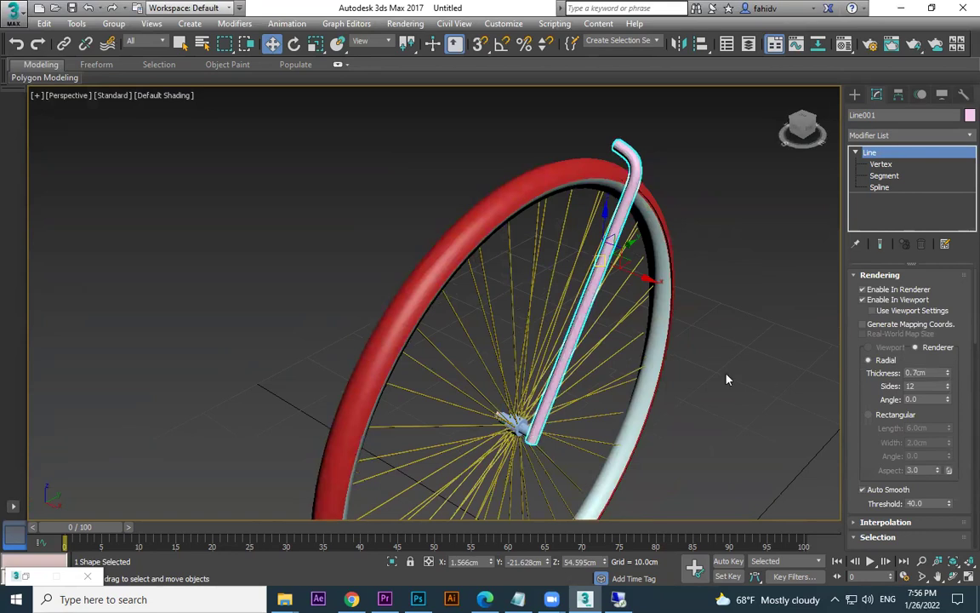
- Show edged faces in the viewport and convert the fork tube to an Editable Poly
key(F3)
key(F3)
key(F4)
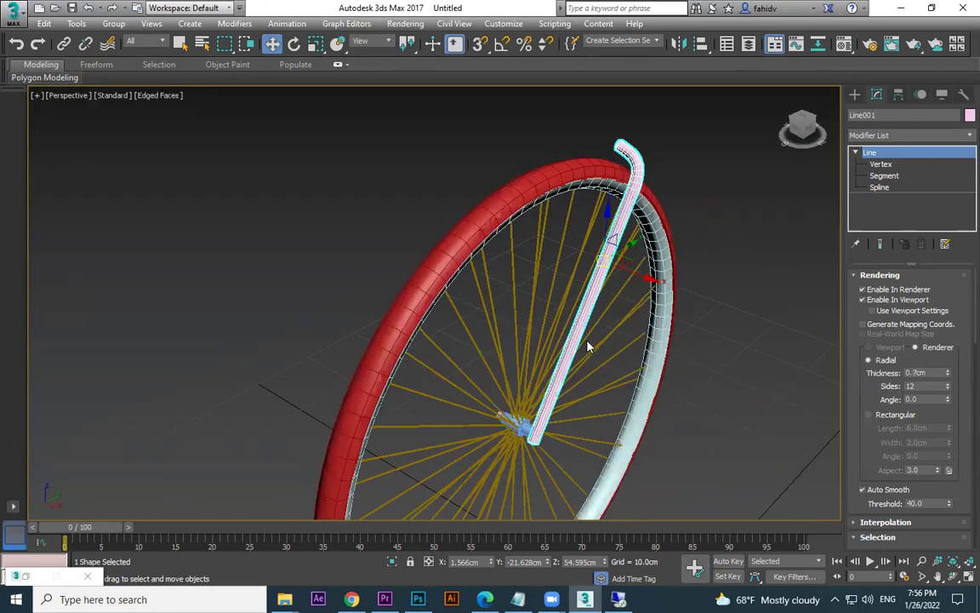
right_click(630, 165)
mouse_move(678, 315)
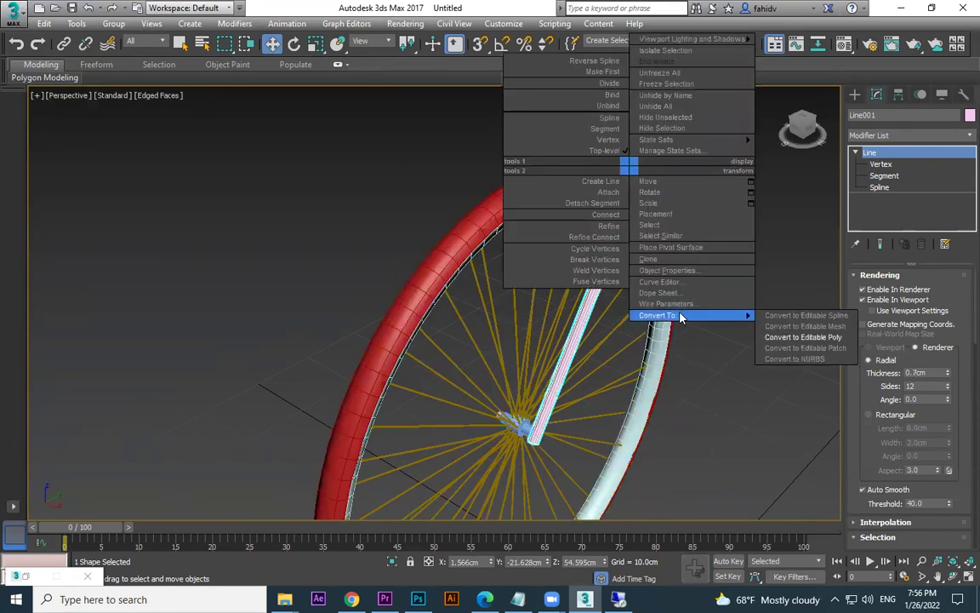
click(789, 338)
- Select the vertices at the fork tube's lower end, then move and slightly rotate them to fit inside the axle nut
click(875, 294)
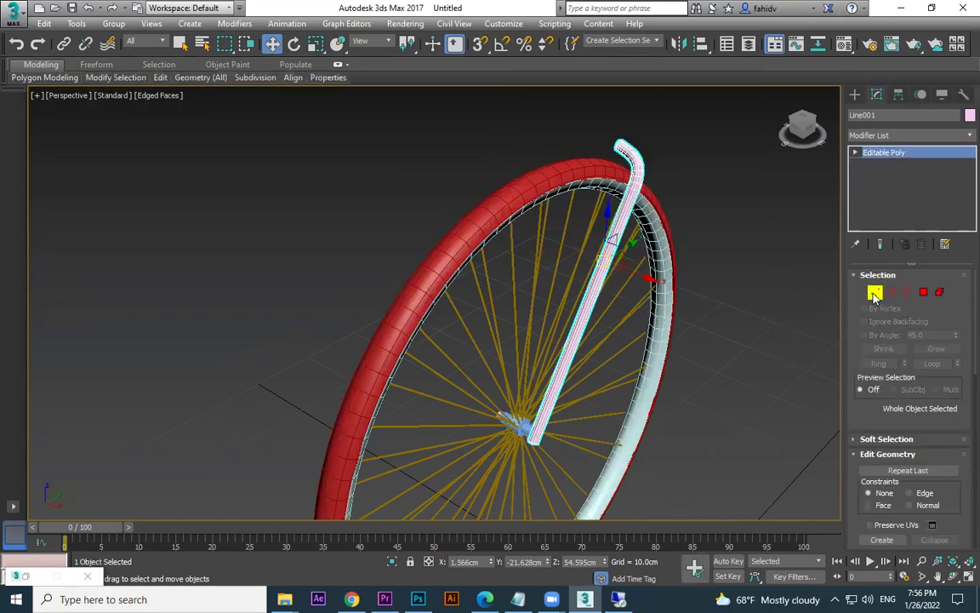
drag(607, 409, 521, 478)
middle_drag(579, 444, 610, 416)
scroll(565, 427, up, 5)
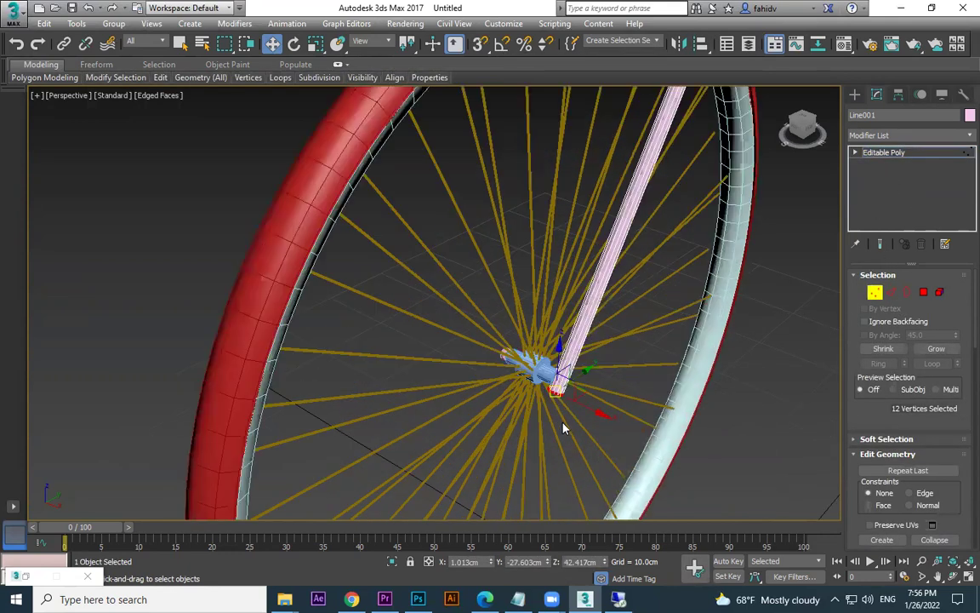
key(r)
drag(601, 400, 576, 388)
key(w)
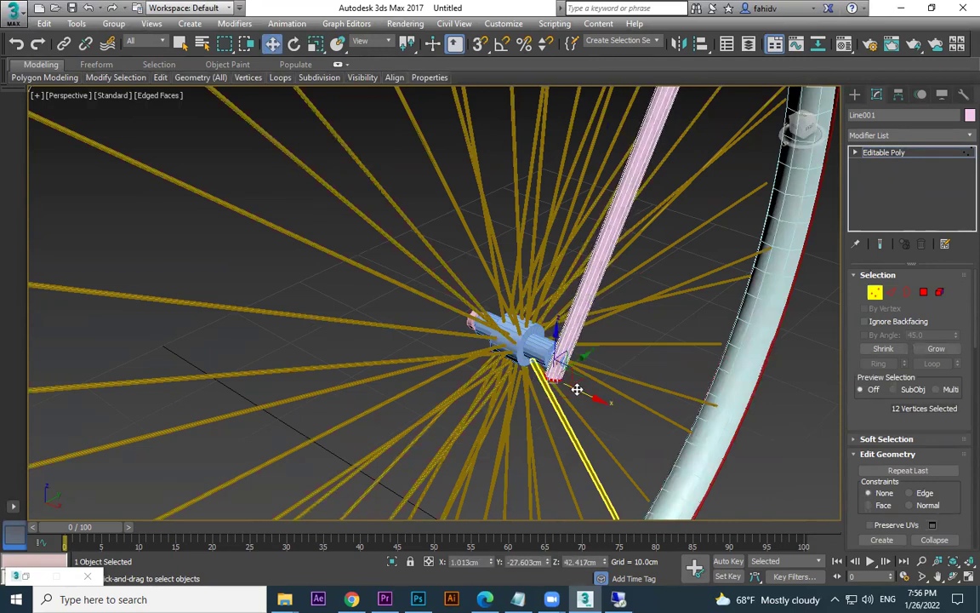
scroll(564, 387, up, 4)
drag(548, 375, 534, 385)
key(e)
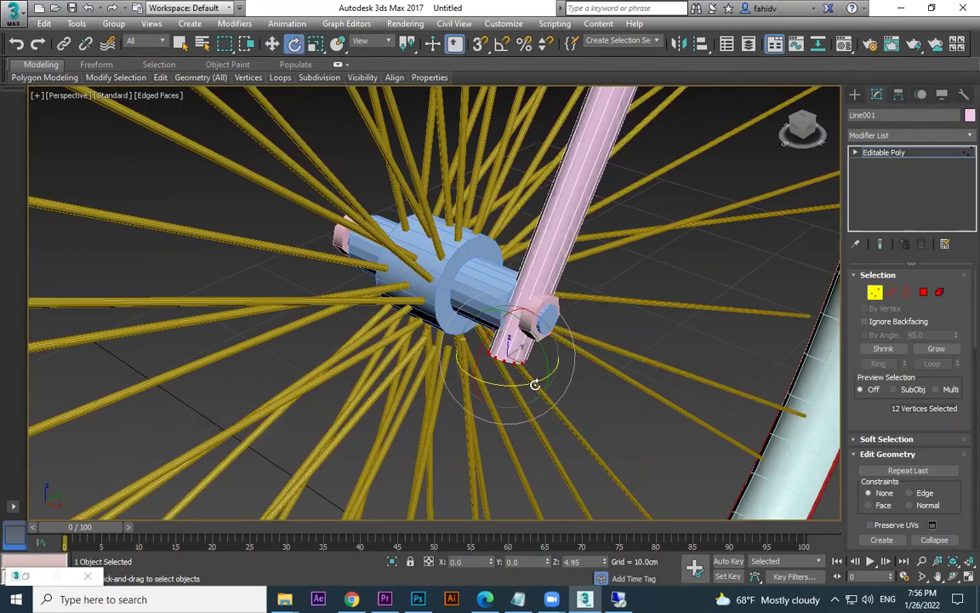
- Finish vertex editing and mirror the whole fork tube across the X axis as a copy
scroll(614, 338, down, 4)
middle_drag(651, 400, 628, 549)
middle_drag(655, 255, 597, 503)
click(855, 96)
click(728, 168)
click(653, 183)
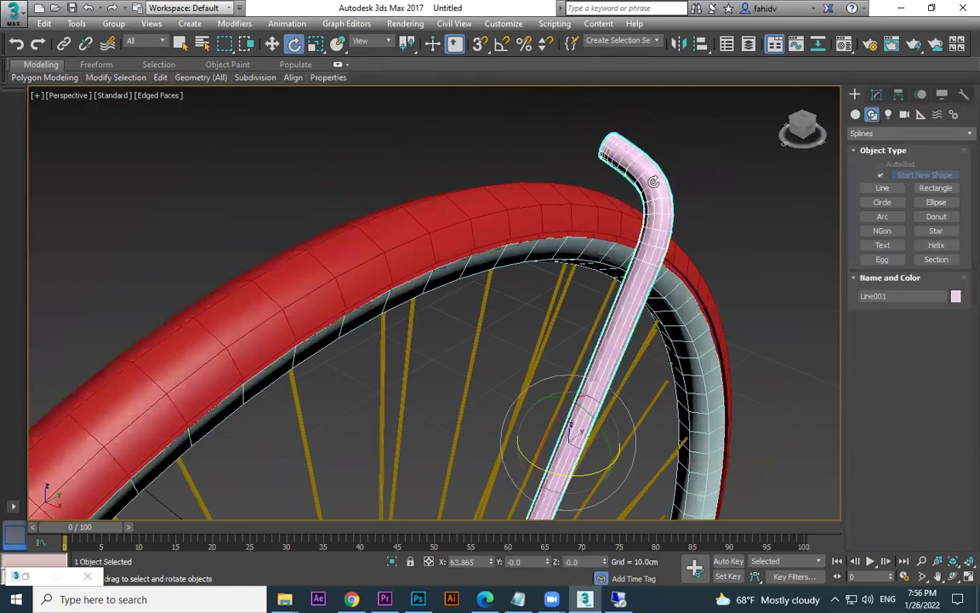
scroll(657, 204, down, 3)
click(677, 43)
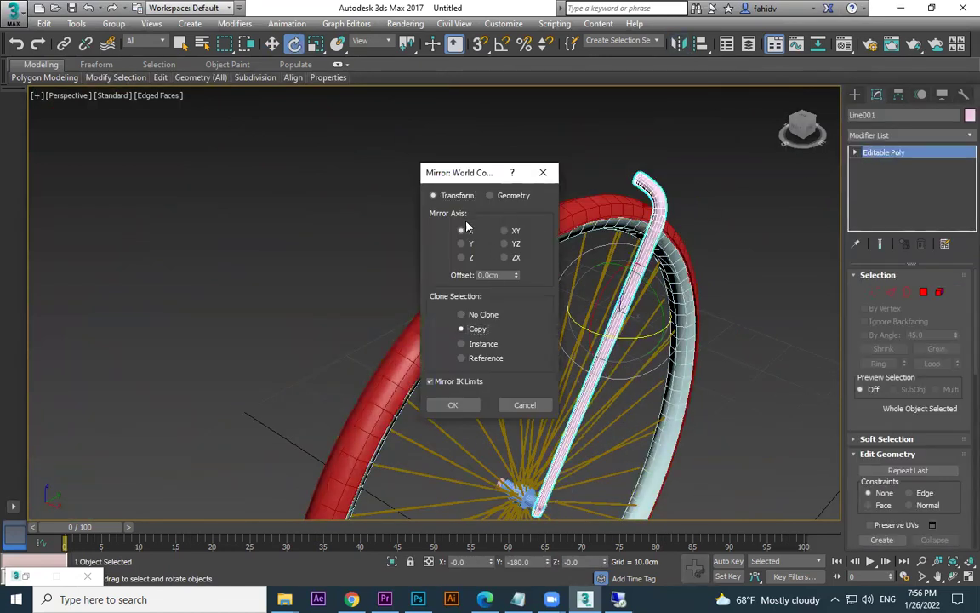
click(453, 404)
- Move and rotate the mirrored fork tube to the opposite side of the wheel, aligning it with the axle and the first tube's upper end
alt+middle_drag(620, 407, 659, 242)
key(w)
drag(662, 217, 587, 219)
alt+middle_drag(648, 227, 620, 306)
key(e)
drag(585, 280, 599, 303)
key(w)
alt+middle_drag(639, 347, 586, 208)
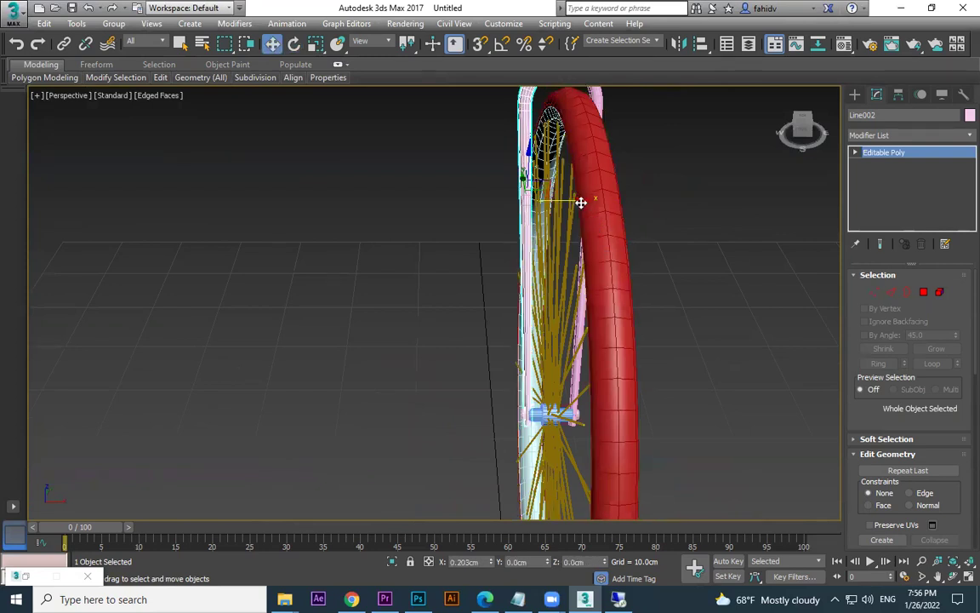
- Clear the selection and turn off the edged-faces display
click(713, 234)
mouse_move(713, 234)
alt+middle_down()
mouse_move(681, 279)
mouse_move(735, 295)
mouse_move(728, 355)
mouse_move(724, 348)
mouse_move(654, 438)
mouse_move(675, 505)
alt+middle_up()
key(F4)
- Create a cylinder about 1.52 cm in radius and 7.77 cm high on the ground near the wheel
click(857, 95)
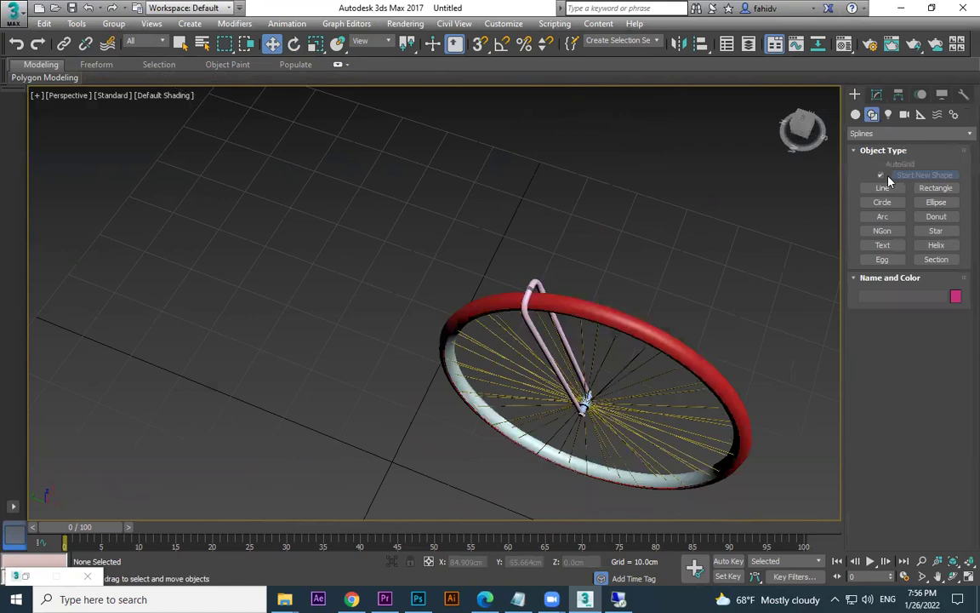
click(856, 114)
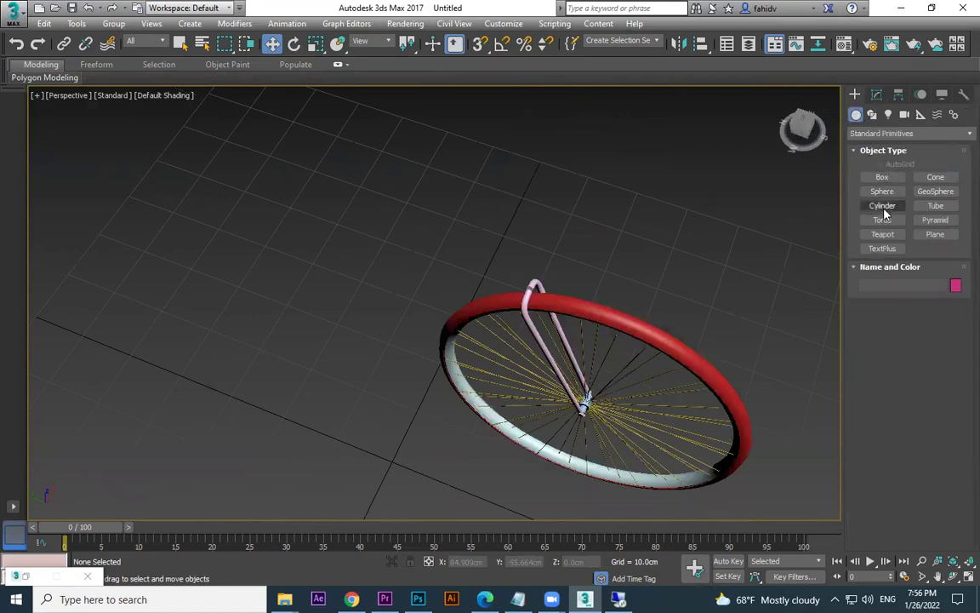
click(882, 205)
alt+middle_drag(619, 372, 592, 426)
drag(593, 427, 594, 431)
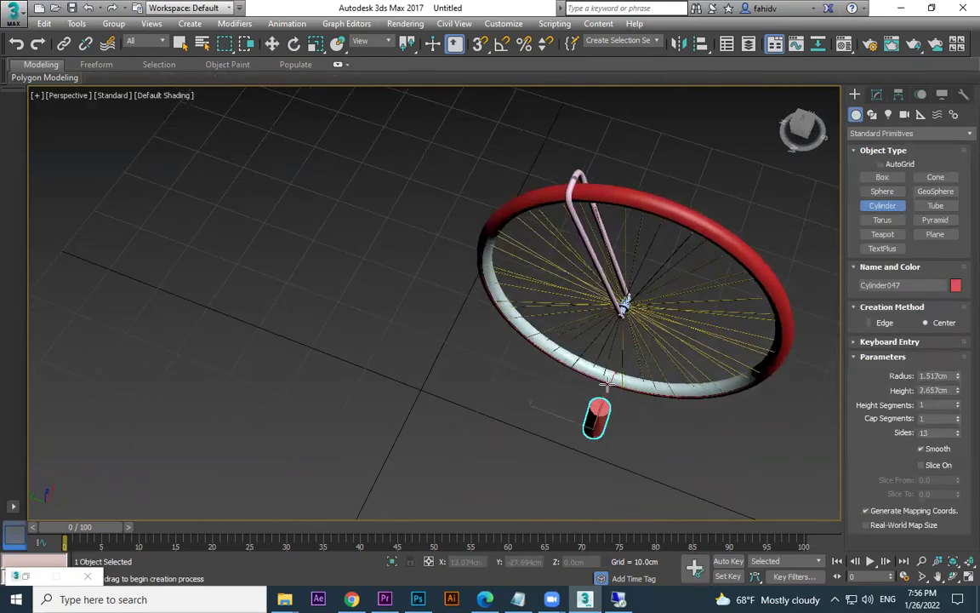
- Move the cylinder in the Left view to the top of the fork, beside the head tube in the reference image
key(l)
scroll(611, 434, down, 5)
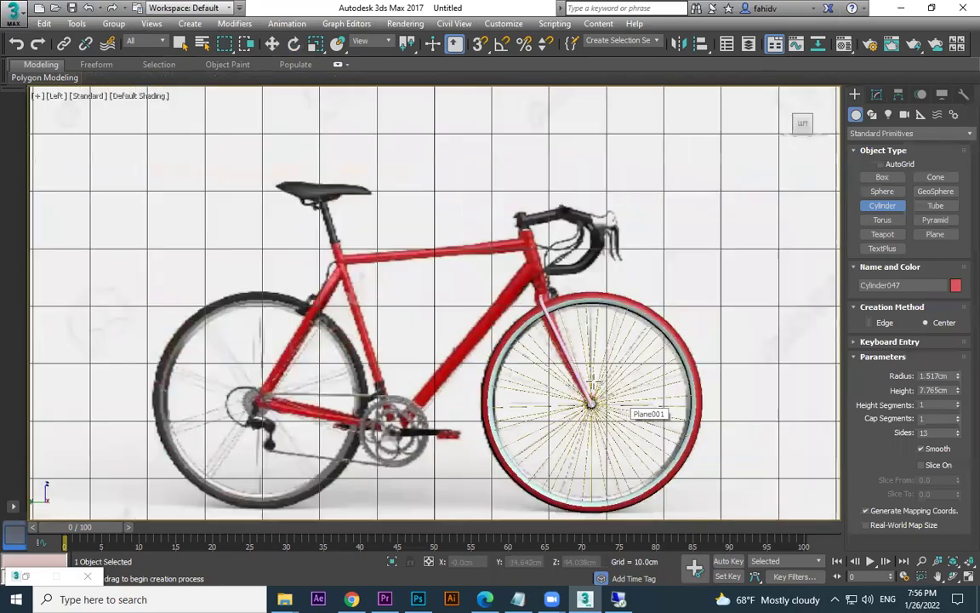
scroll(611, 434, up, 5)
key(w)
drag(586, 464, 557, 262)
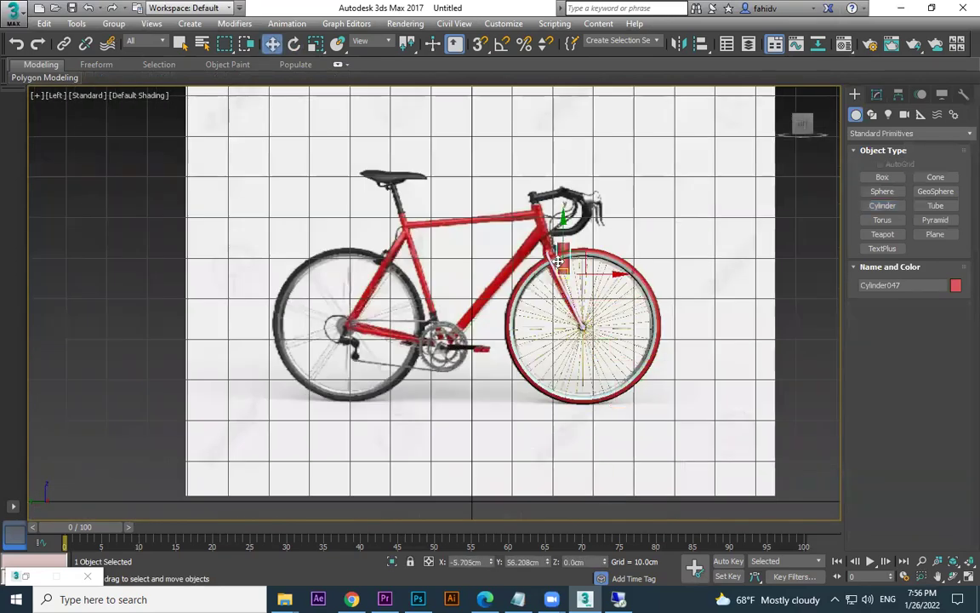
scroll(550, 246, up, 5)
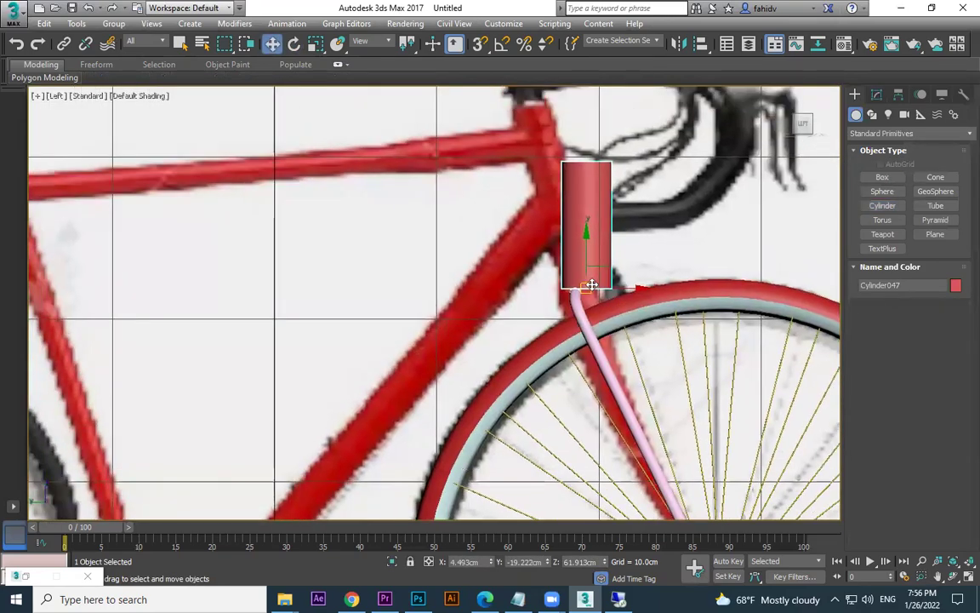
- Scale the cylinder uniformly to about 76% and lower it slightly onto the fork's upper end
key(r)
drag(583, 281, 600, 314)
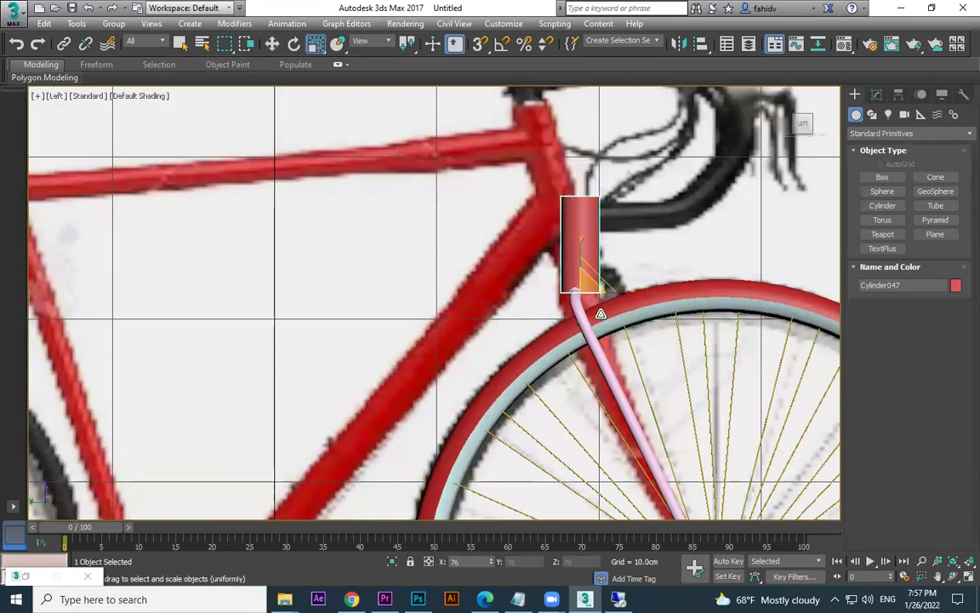
key(w)
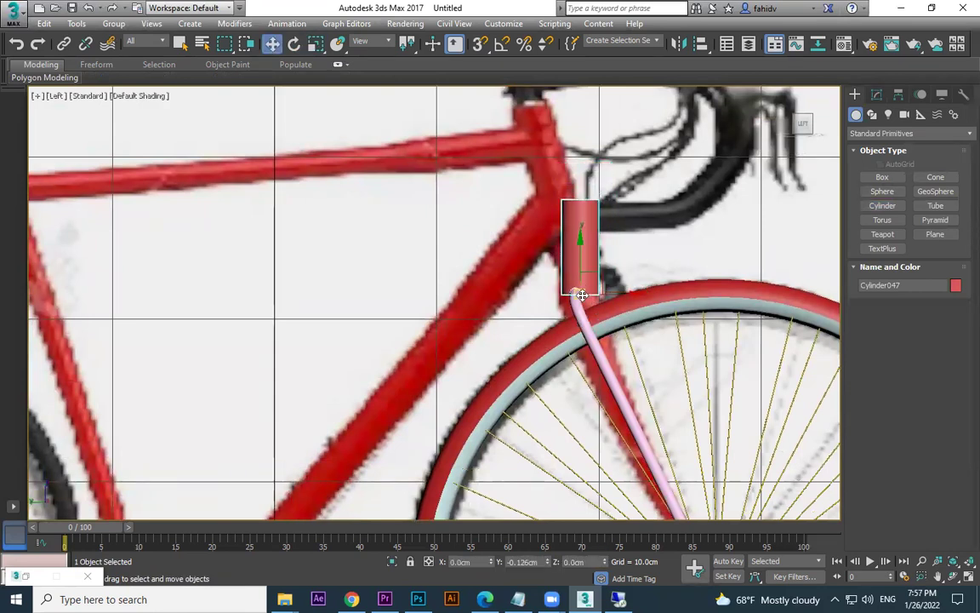
key(e)
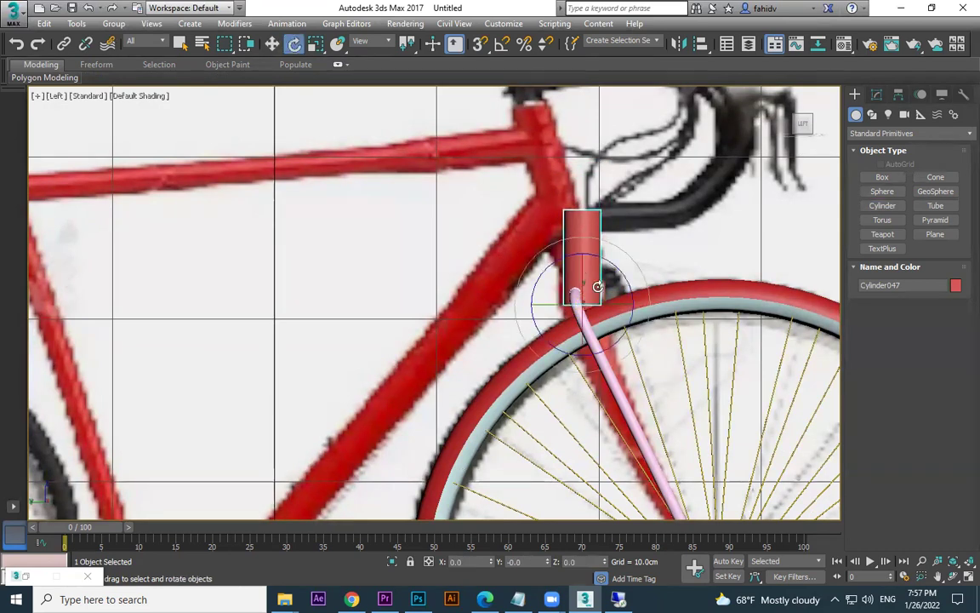
- Adjust the cylinder's proportions by scaling it along its height to suit the head tube
key(w)
drag(580, 290, 585, 186)
key(r)
key(p)
middle_drag(659, 223, 677, 338)
alt+middle_drag(662, 276, 776, 256)
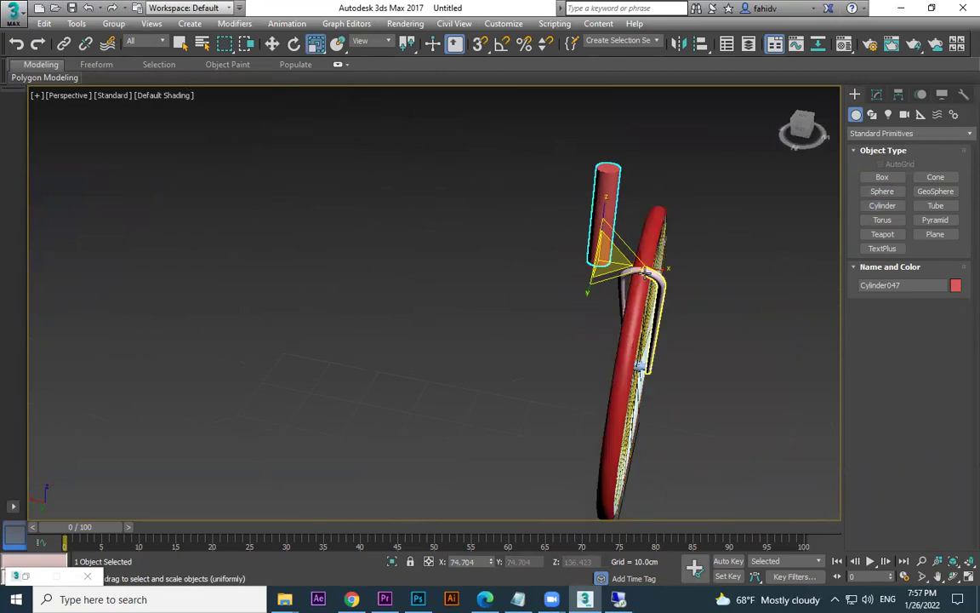
drag(605, 208, 603, 224)
- Move the cylinder sideways in the Perspective view so it sits centred on top of the two fork tubes
key(w)
drag(560, 261, 591, 264)
scroll(701, 285, down, 5)
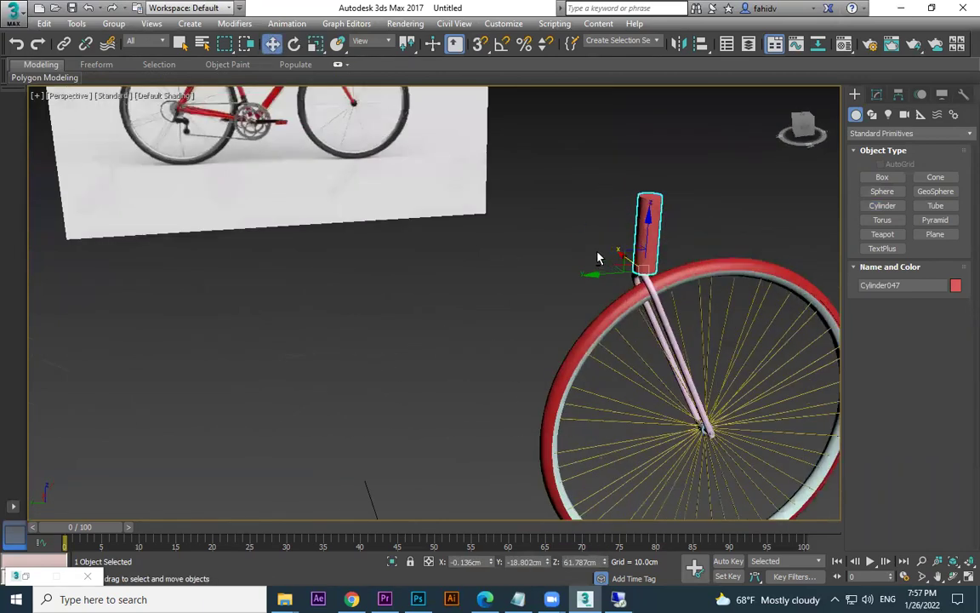
scroll(637, 274, up, 6)
scroll(636, 275, down, 6)
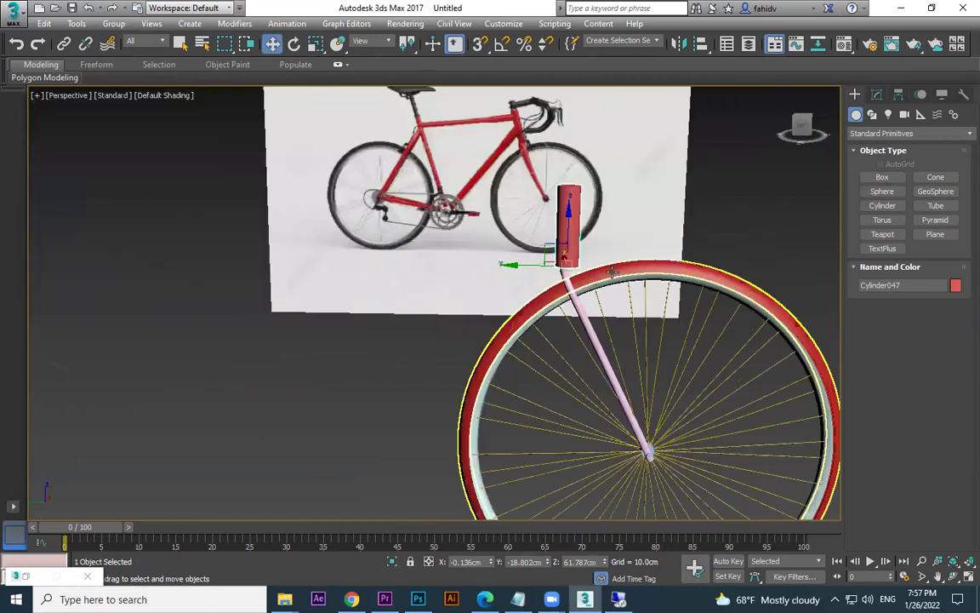
- Raise the cylinder about 3 cm clear of the fork and display edged faces in the Perspective view
scroll(615, 278, up, 2)
scroll(680, 330, up, 2)
scroll(639, 323, up, 4)
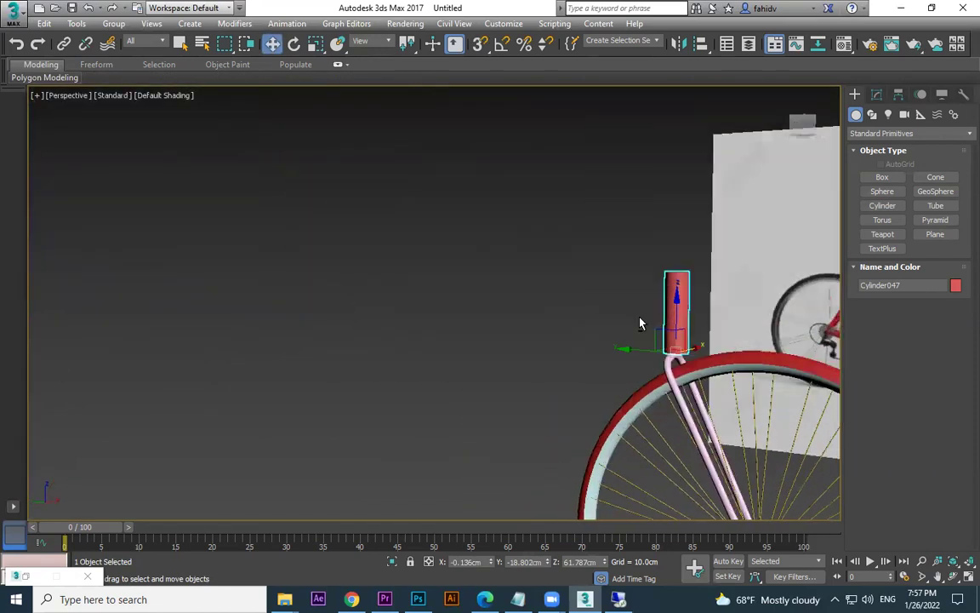
scroll(696, 365, down, 1)
key(z)
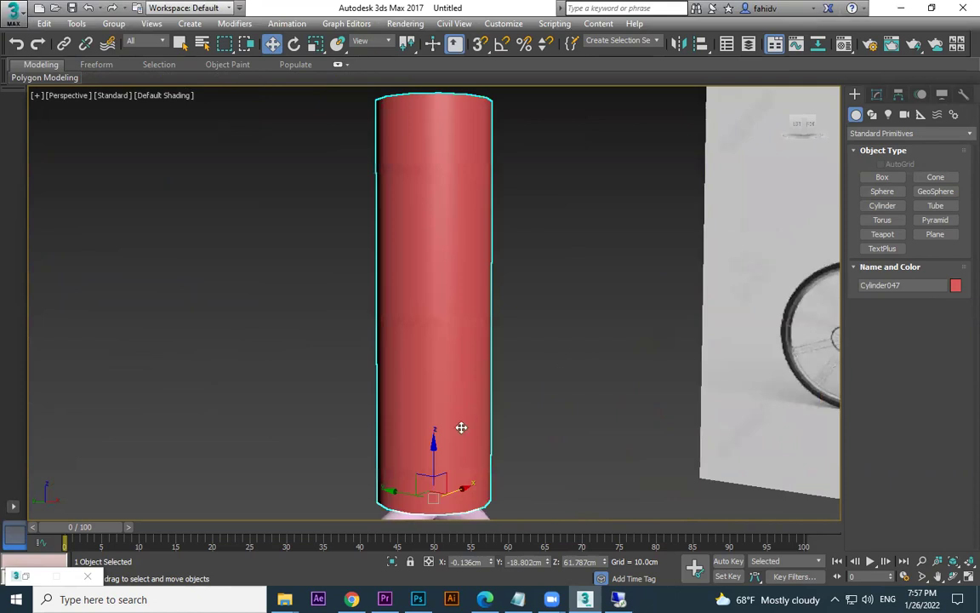
scroll(519, 383, up, 4)
key(F4)
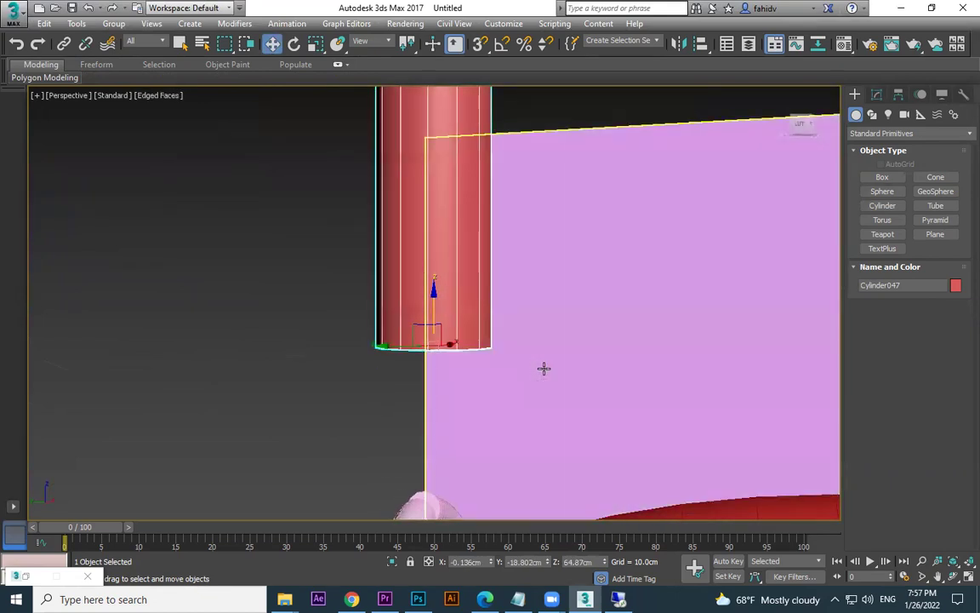
scroll(546, 362, up, 3)
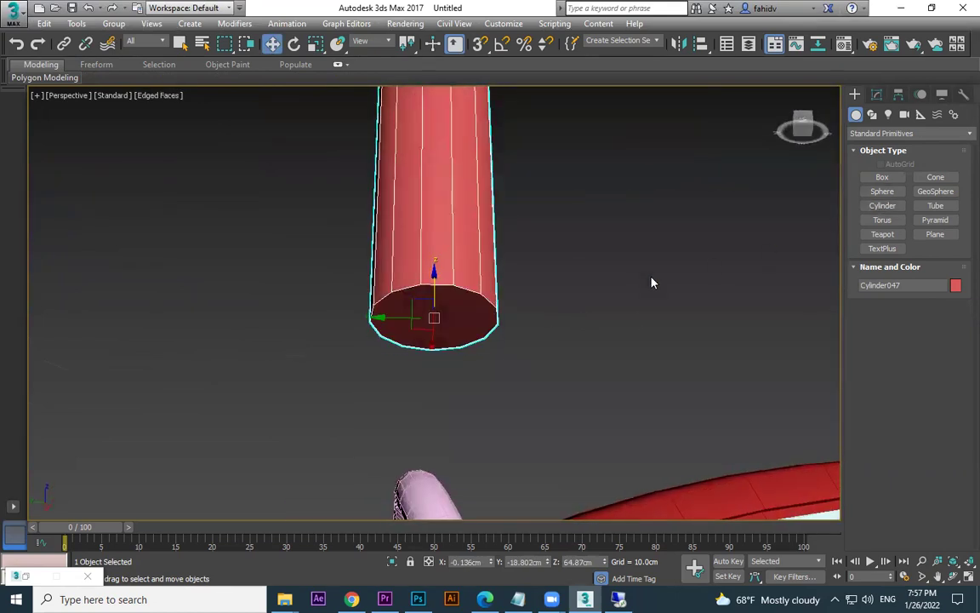
- Convert the cylinder to an Editable Poly and inset its bottom polygon
right_click(469, 264)
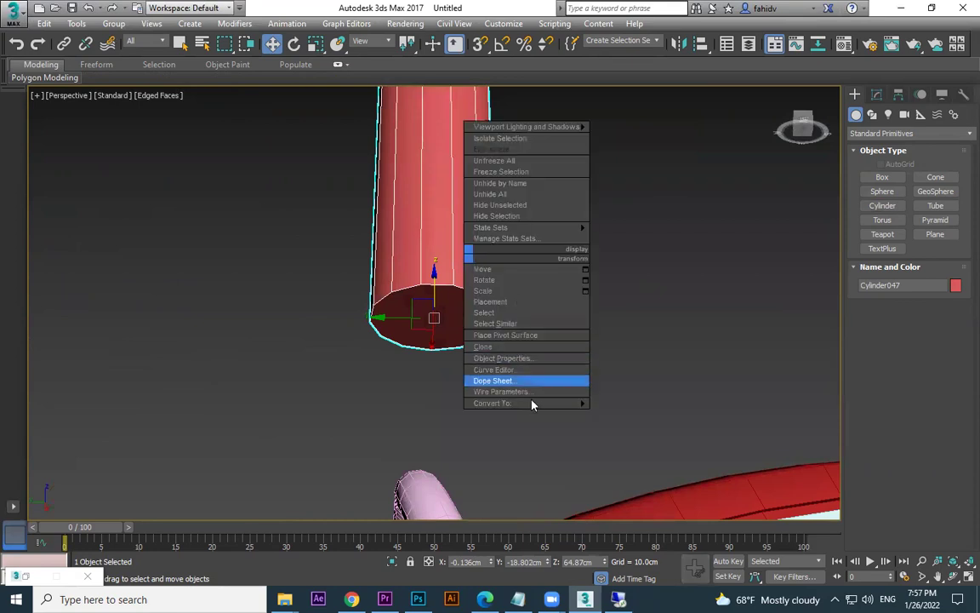
mouse_move(561, 403)
click(654, 415)
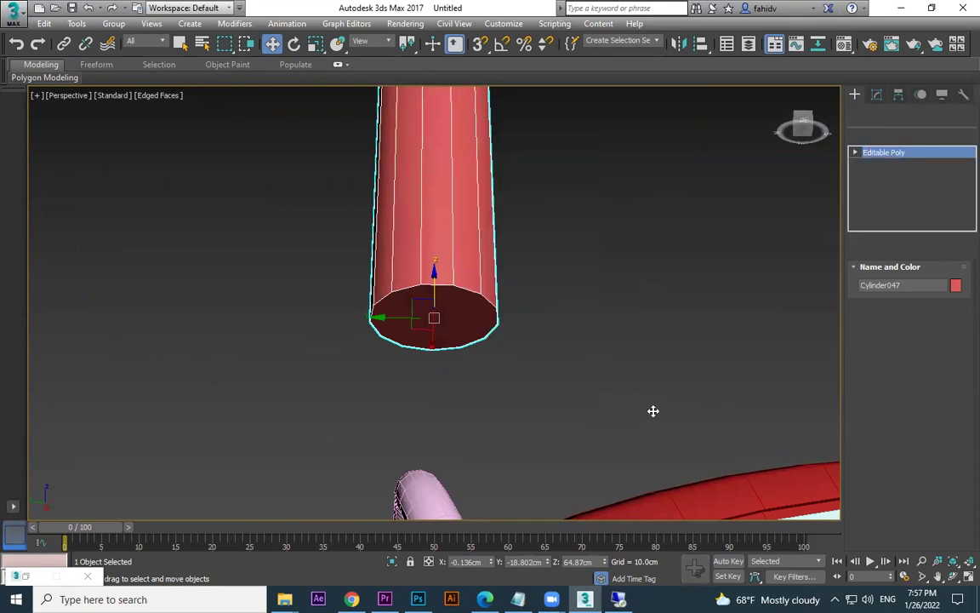
key(4)
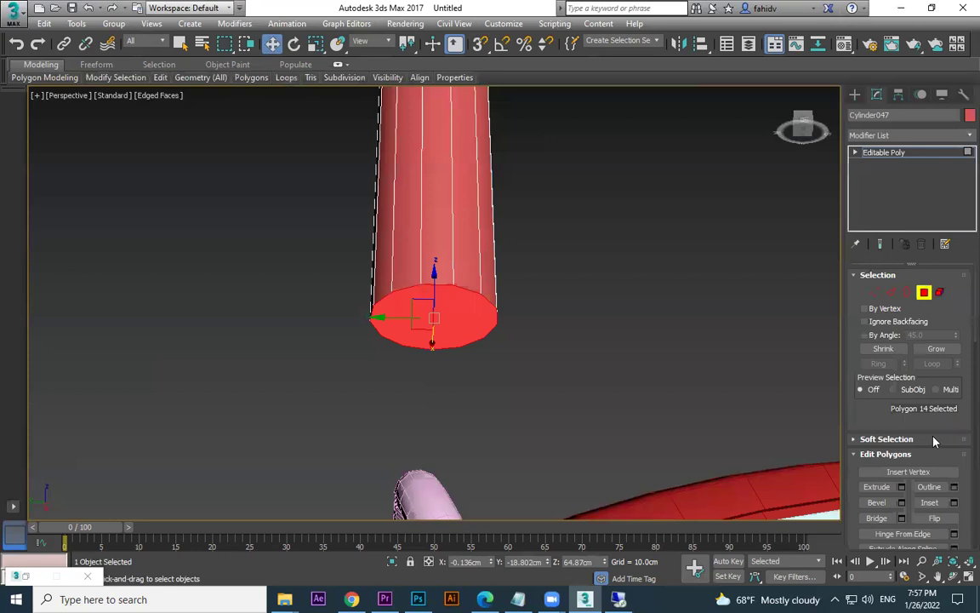
click(935, 504)
drag(443, 315, 444, 305)
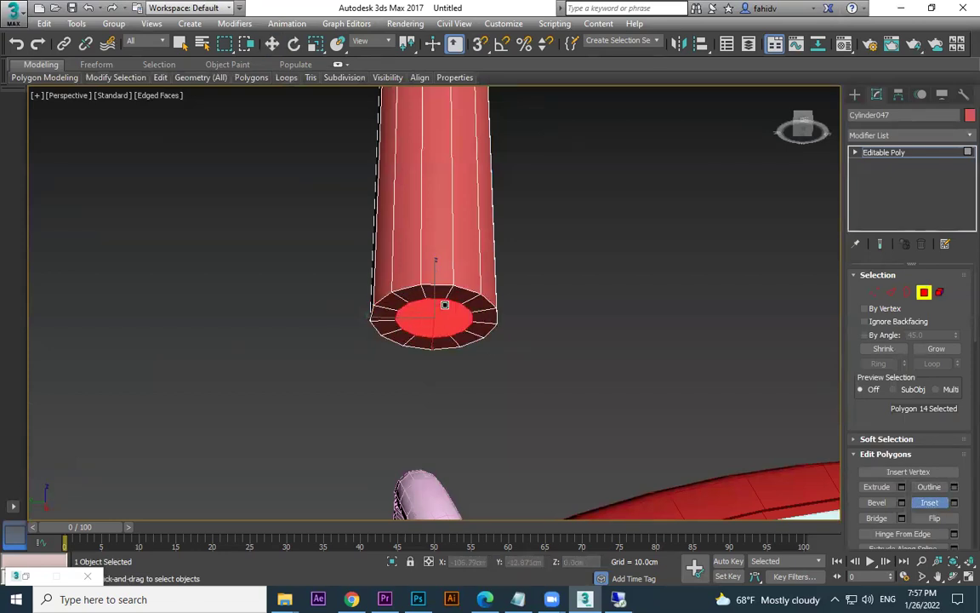
- Pull the inset bottom polygon down into a taper, finishing it with a short extrusion scaled slightly smaller
key(w)
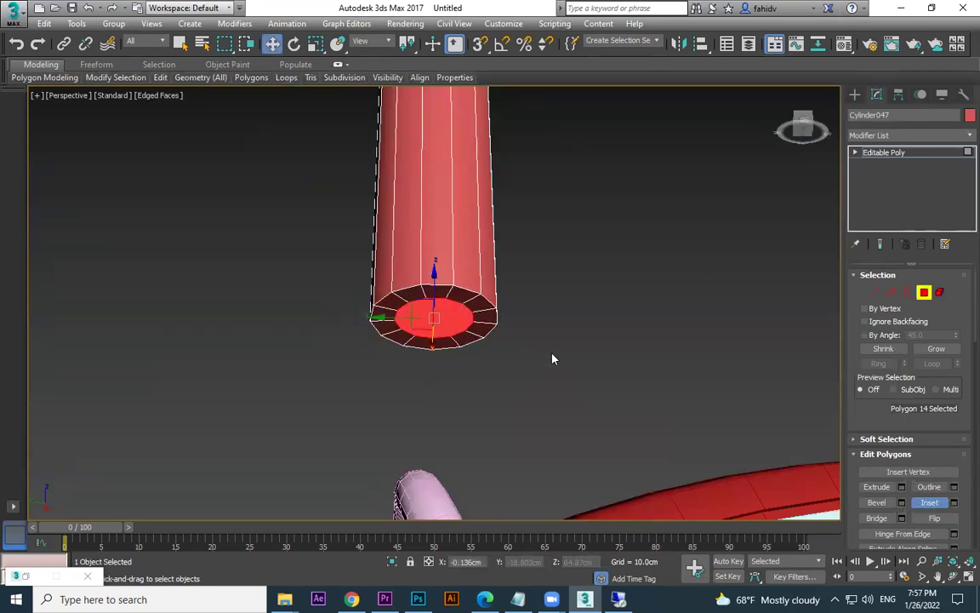
drag(435, 281, 460, 322)
click(877, 486)
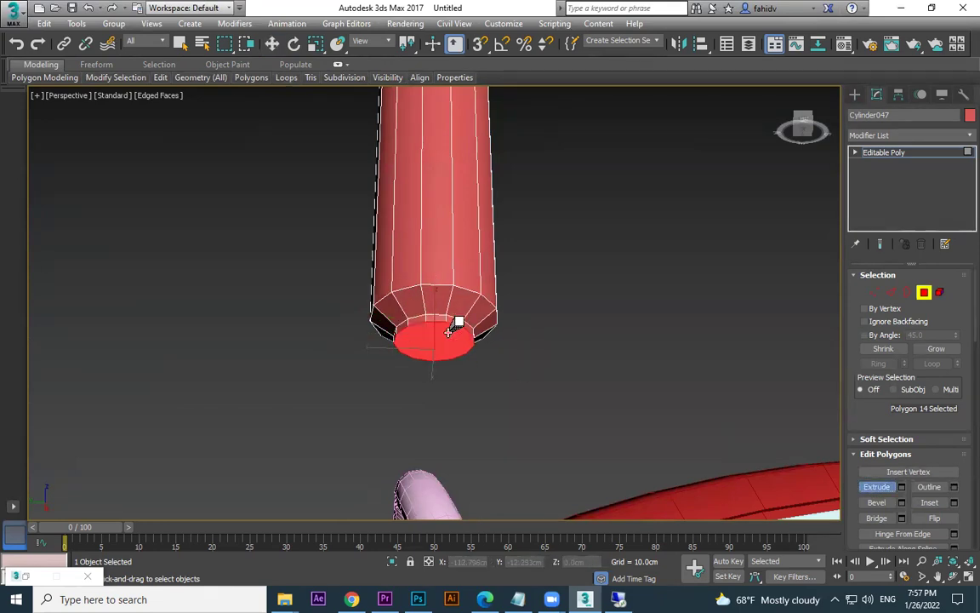
key(w)
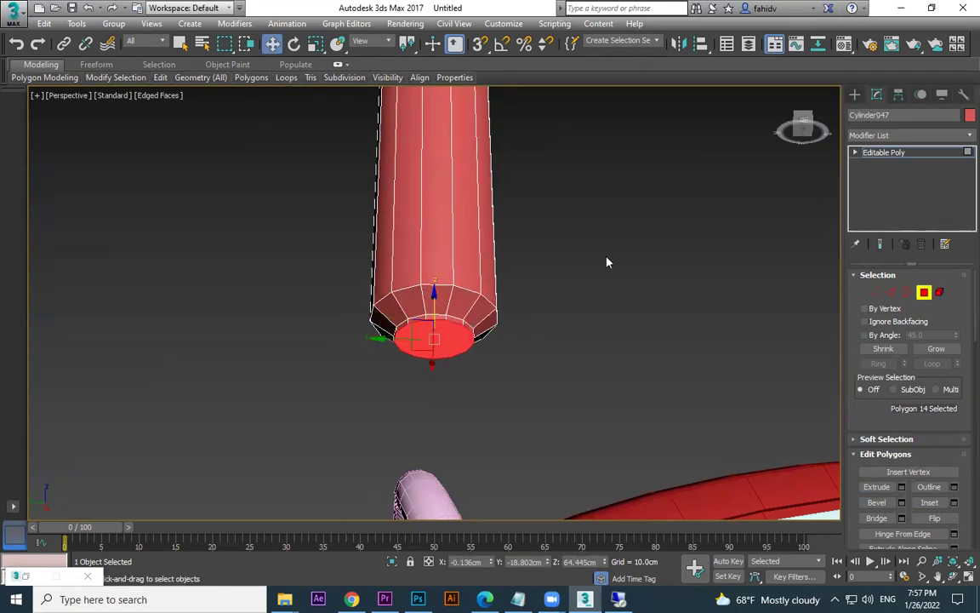
key(r)
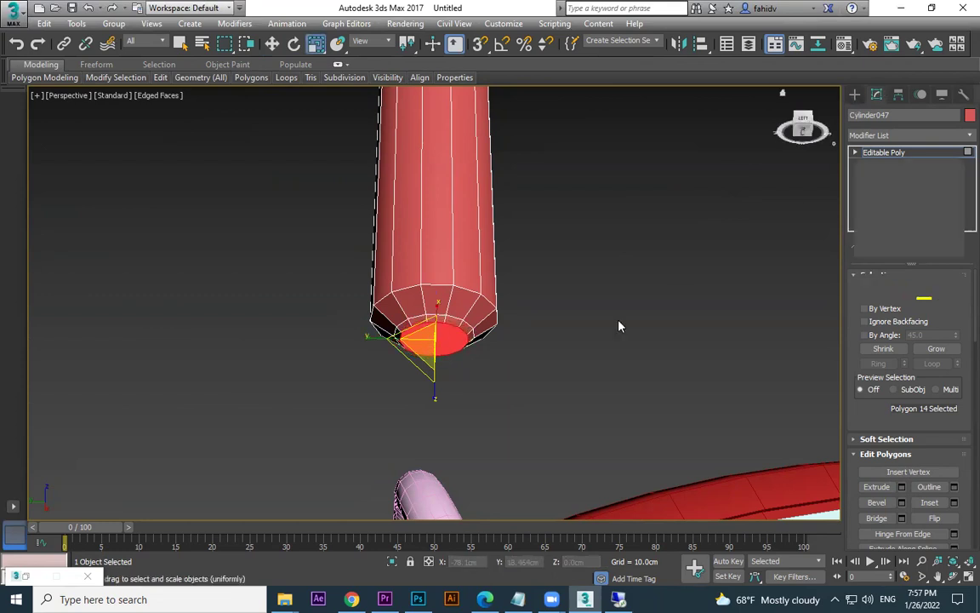
key(4)
click(610, 321)
- Lower the whole cylinder in the Left view so its tapered end sits on top of the fork
scroll(610, 324, down, 6)
alt+middle_drag(611, 327, 543, 394)
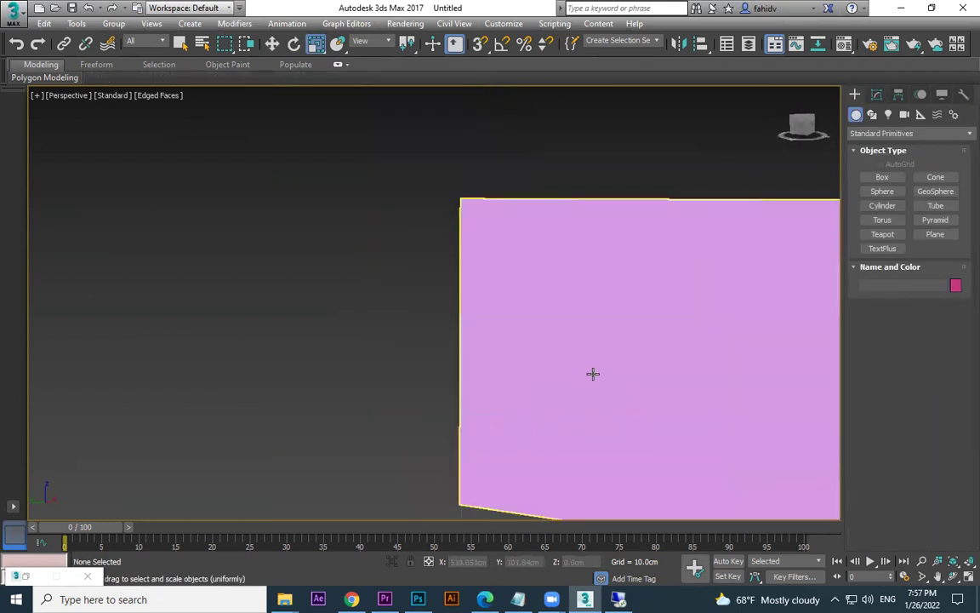
scroll(593, 373, down, 4)
scroll(534, 466, up, 2)
scroll(554, 409, up, 2)
scroll(494, 400, down, 1)
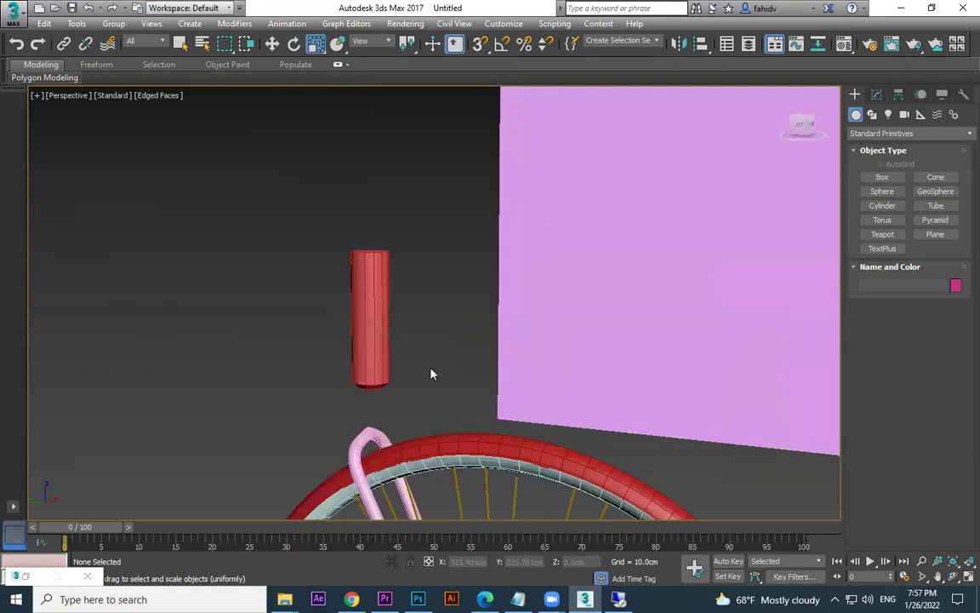
click(385, 361)
key(l)
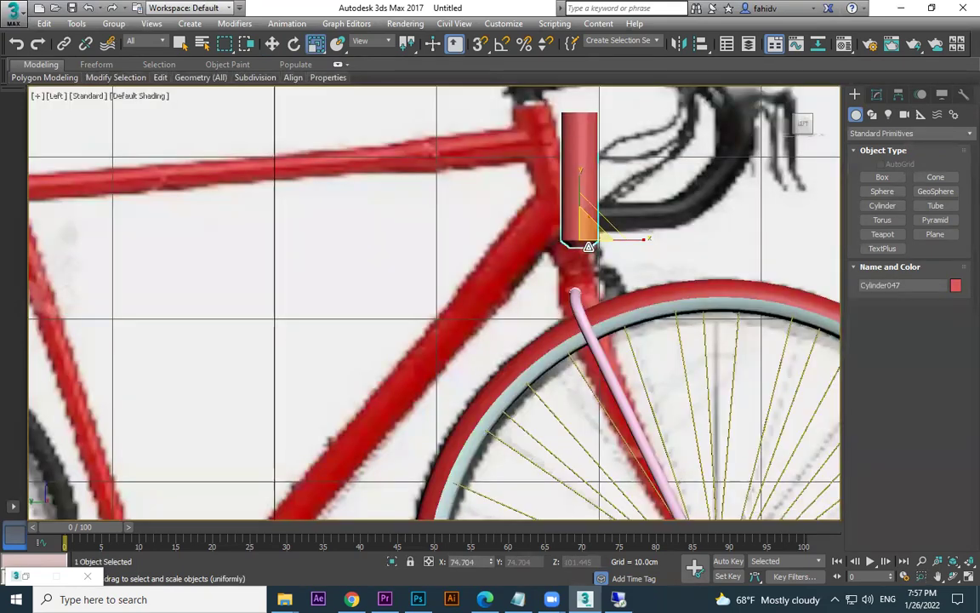
key(w)
drag(564, 131, 564, 192)
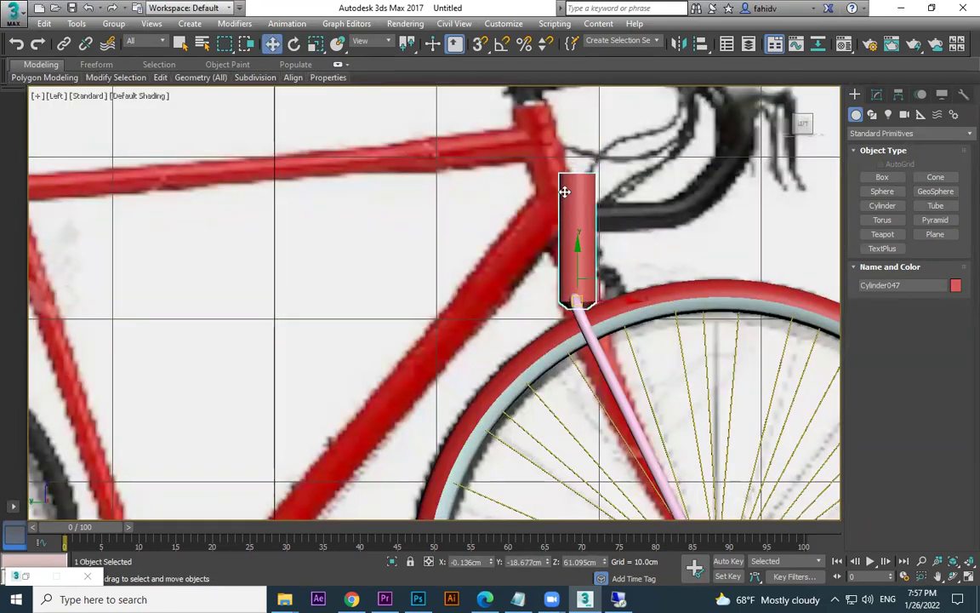
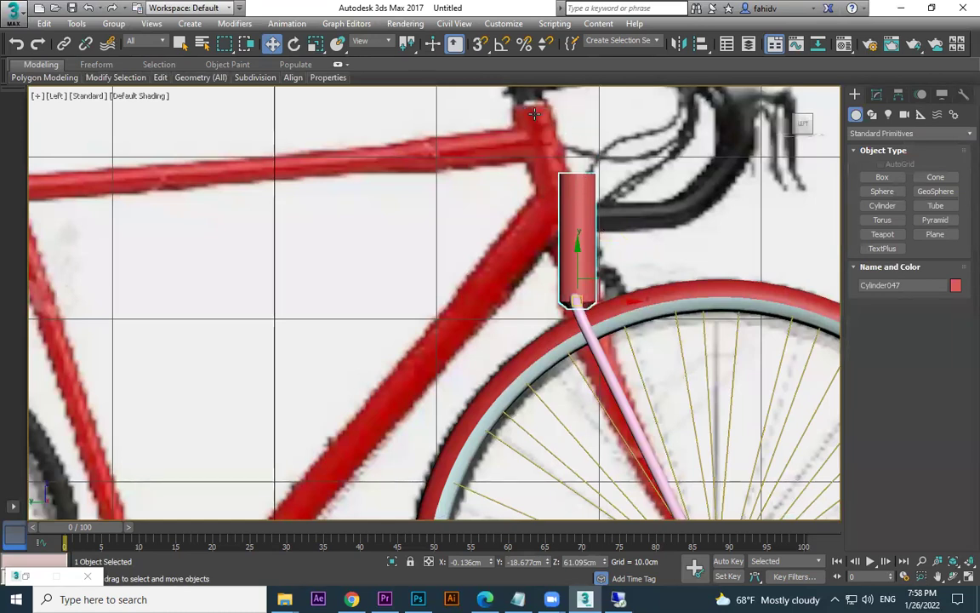
- Convert the cylinder to an Editable Poly again and raise its top polygon about 1.3 cm
key(p)
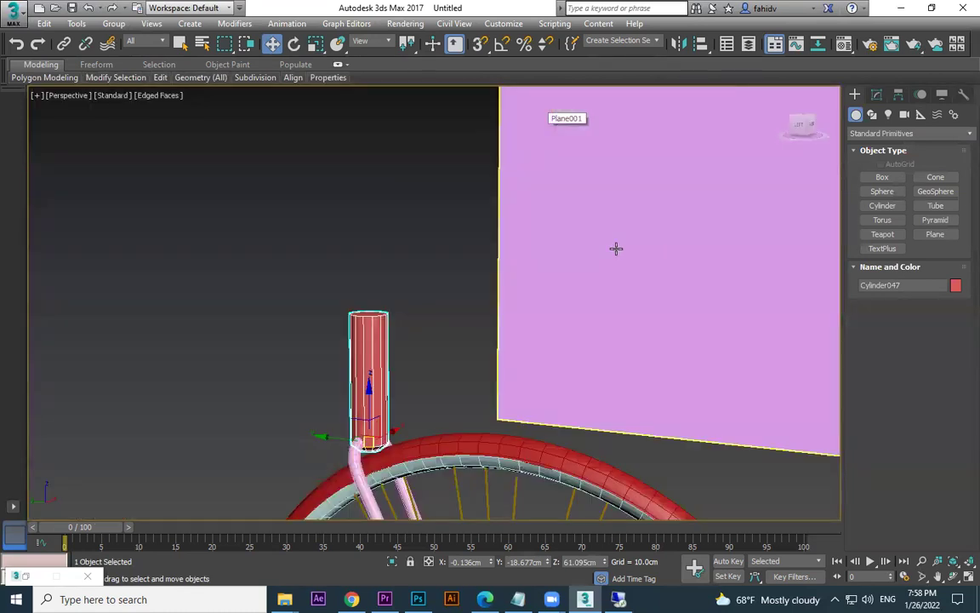
alt+middle_drag(426, 354, 377, 358)
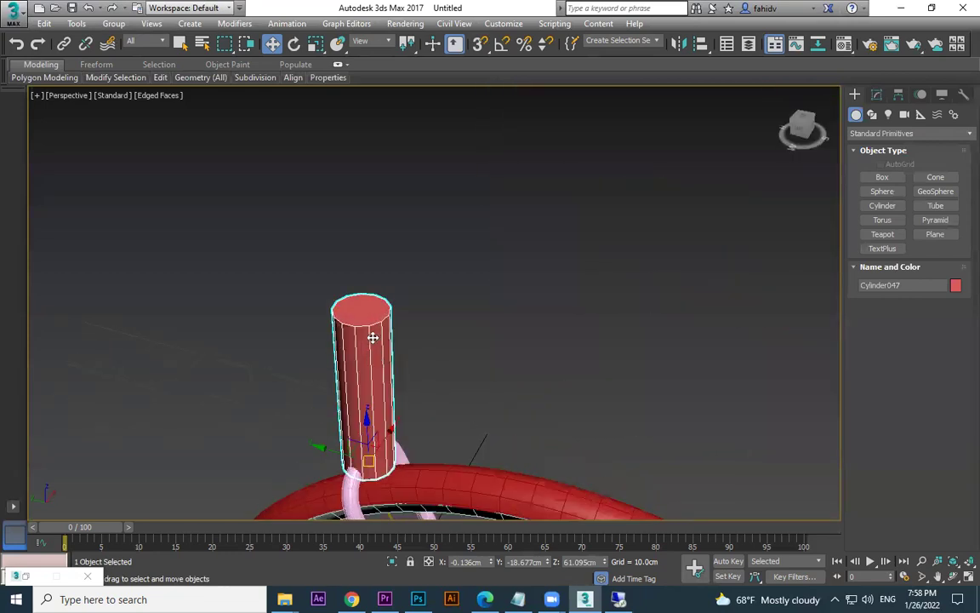
right_click(368, 319)
mouse_move(426, 468)
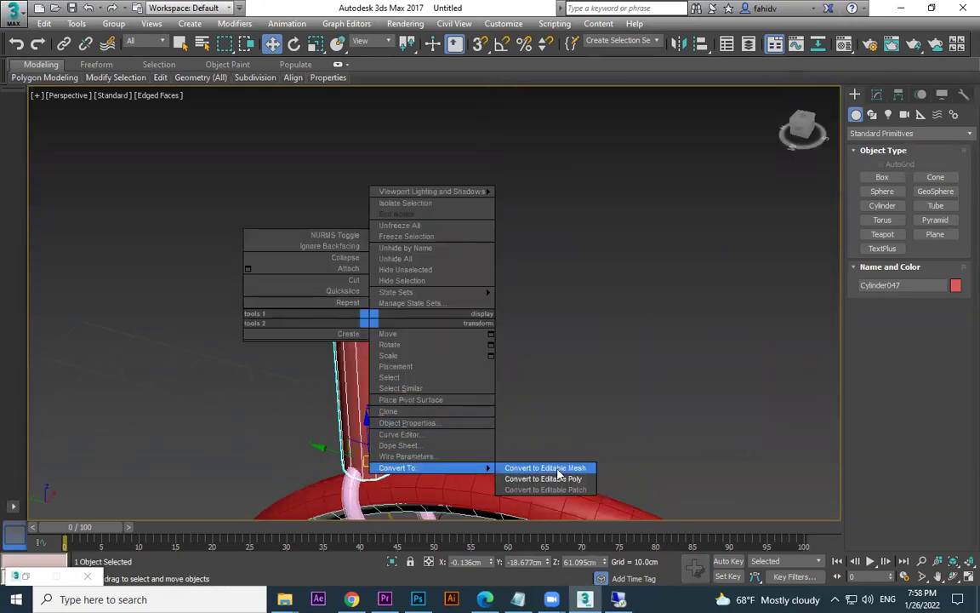
click(545, 479)
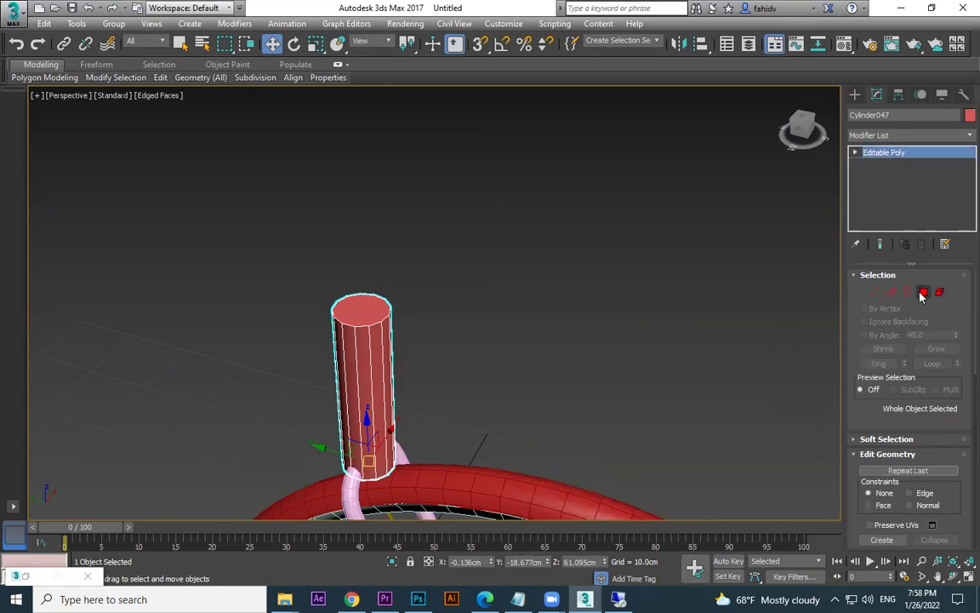
click(924, 292)
click(372, 294)
drag(371, 291, 364, 244)
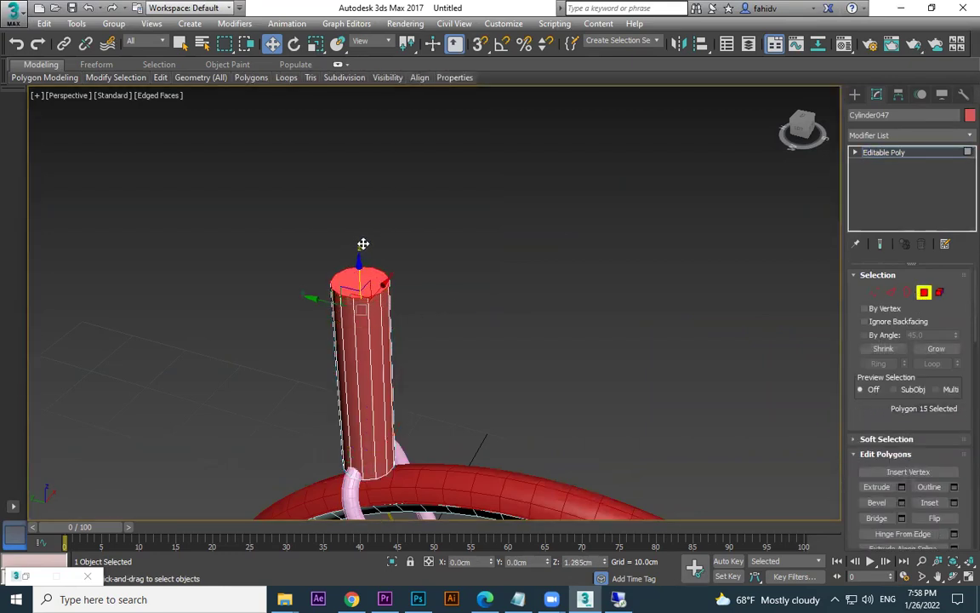
- Inset the cylinder's top polygon to leave a narrow rim and extrude the inner polygon upward
click(929, 503)
scroll(334, 280, up, 4)
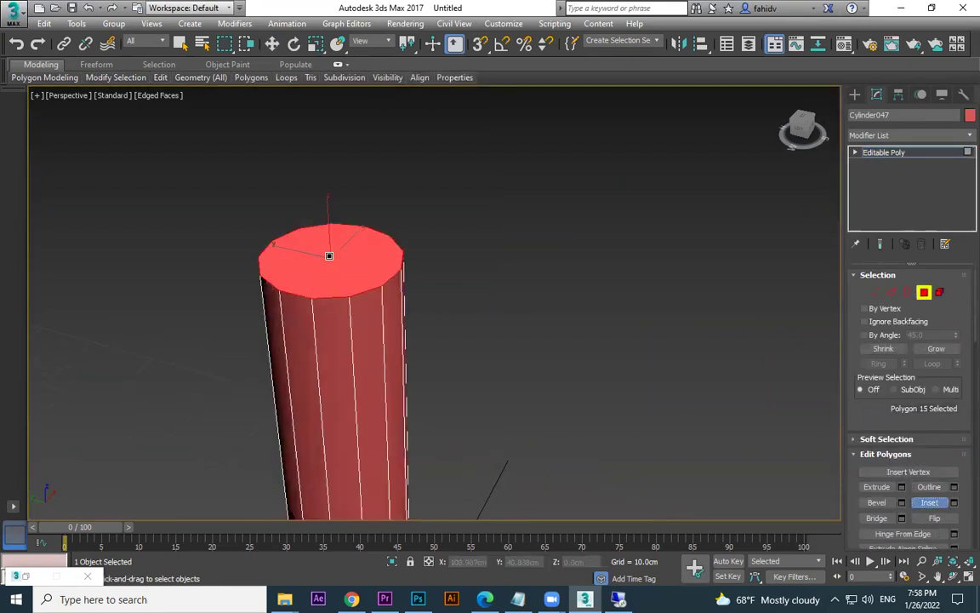
drag(330, 256, 343, 213)
key(r)
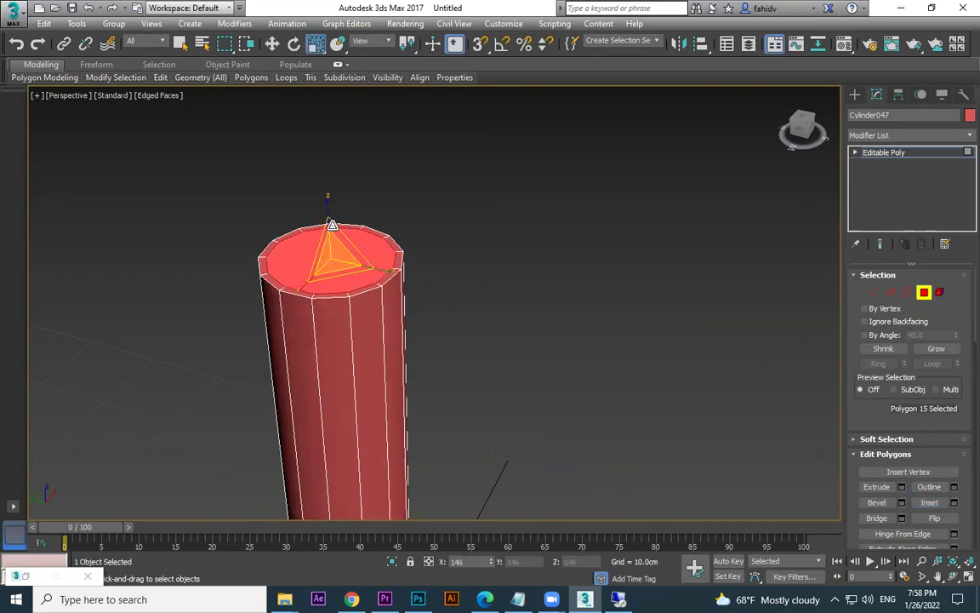
click(877, 487)
drag(367, 252, 336, 167)
- Inset and extrude the top polygon again to extend the narrower neck, comparing its height with the reference image
click(929, 502)
key(r)
click(877, 488)
drag(364, 239, 365, 221)
scroll(393, 268, down, 3)
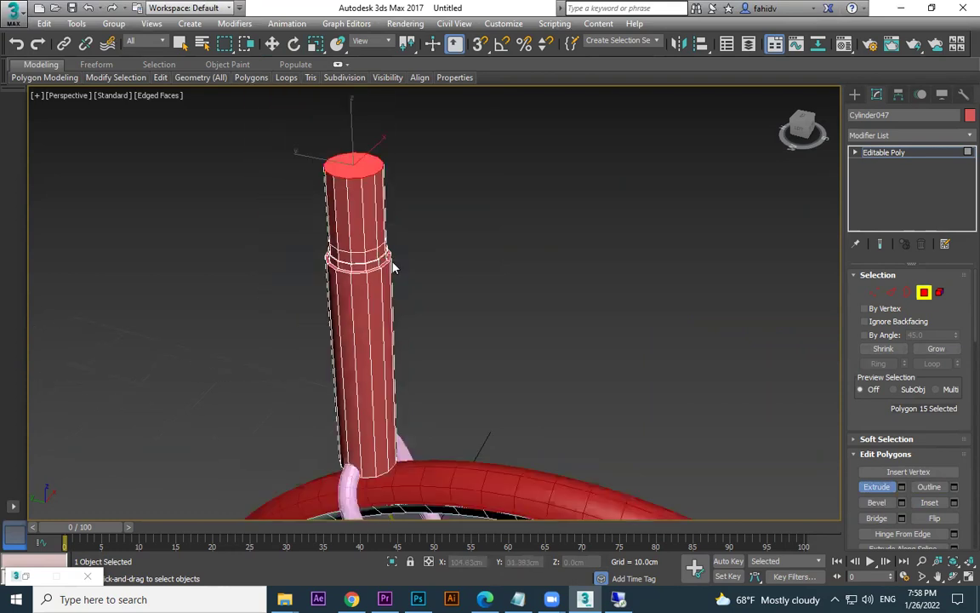
key(w)
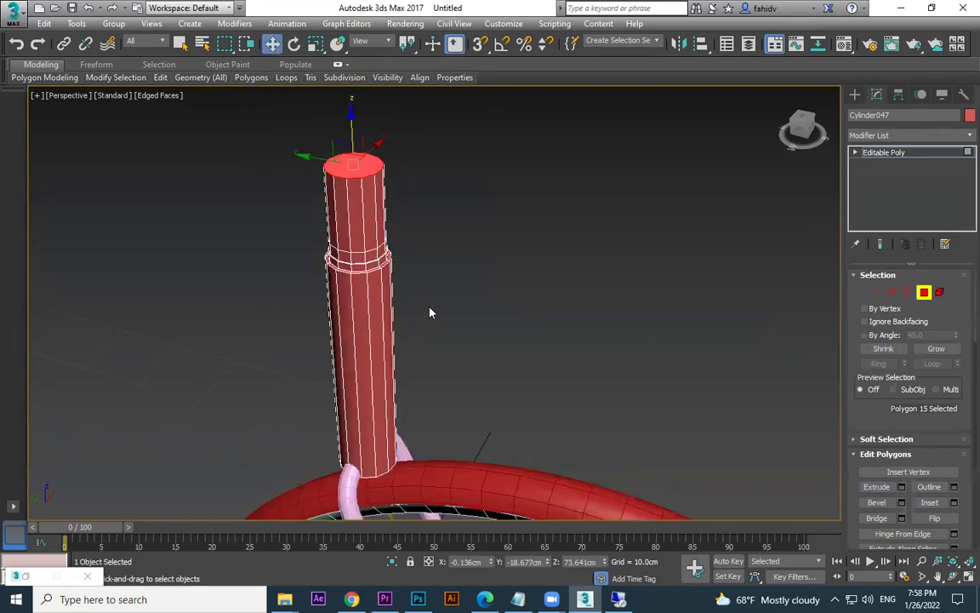
key(l)
middle_drag(500, 313, 502, 367)
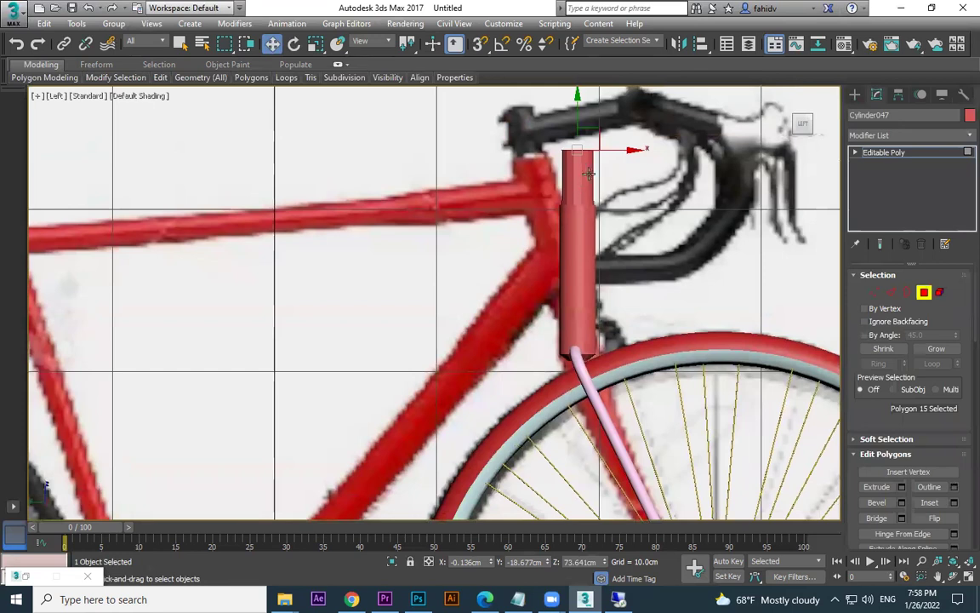
- Inset the neck's top polygon with a narrow rim and extrude the inner polygon upward as another stepped section
key(p)
alt+middle_drag(487, 262, 432, 245)
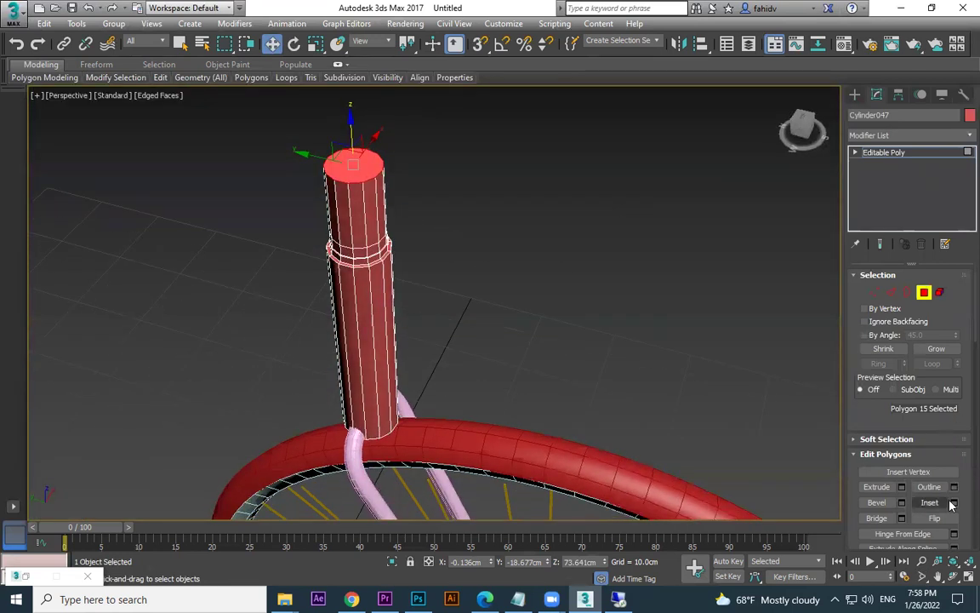
click(937, 503)
key(z)
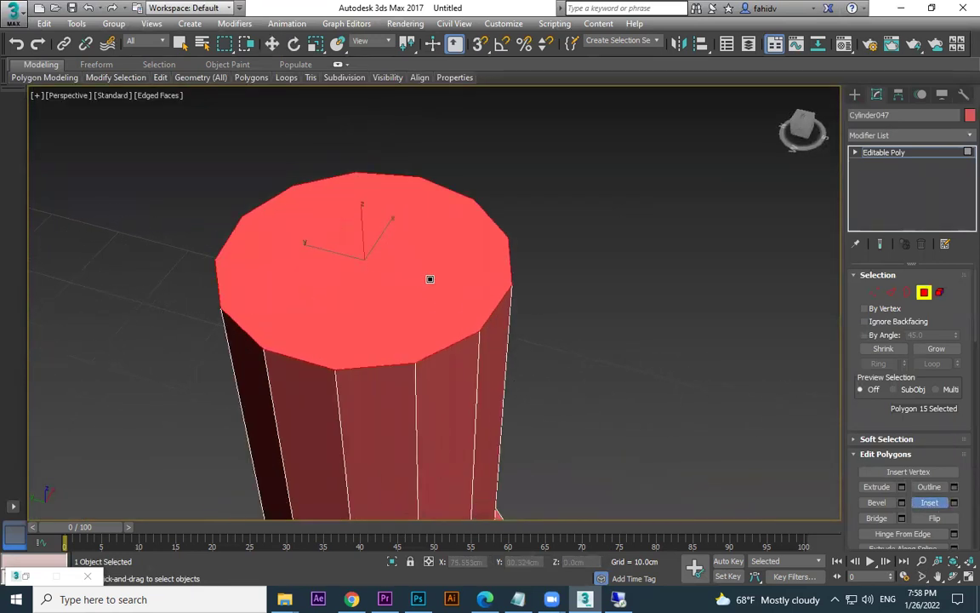
drag(429, 279, 430, 280)
key(r)
drag(366, 262, 378, 241)
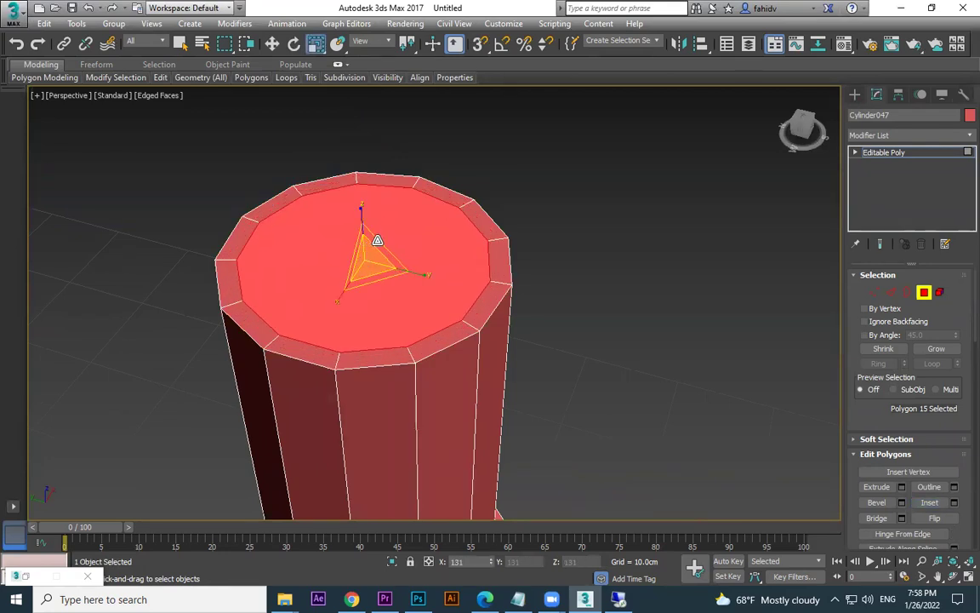
key(w)
drag(469, 294, 395, 188)
click(880, 486)
- Scale down the top polygon of the upper section and adjust its height to form a sloped cap
middle_drag(398, 194, 406, 241)
key(r)
middle_drag(377, 113, 385, 168)
drag(375, 134, 400, 193)
key(w)
drag(368, 104, 376, 158)
- Inset the cap's top polygon with a thin rim and extrude it slightly inward as a shallow recess
click(929, 505)
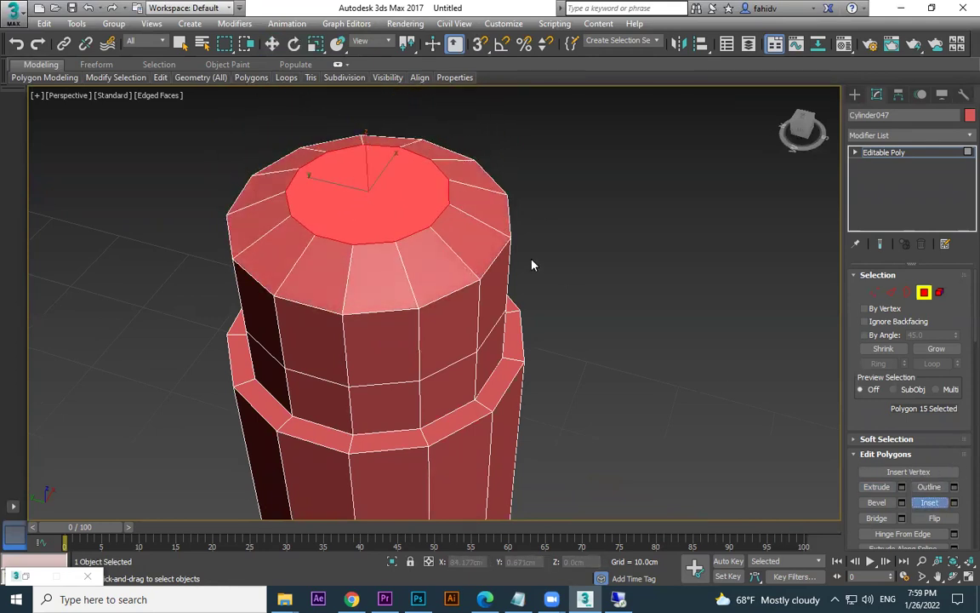
middle_drag(407, 180, 486, 285)
scroll(486, 285, up, 3)
drag(486, 286, 811, 554)
key(r)
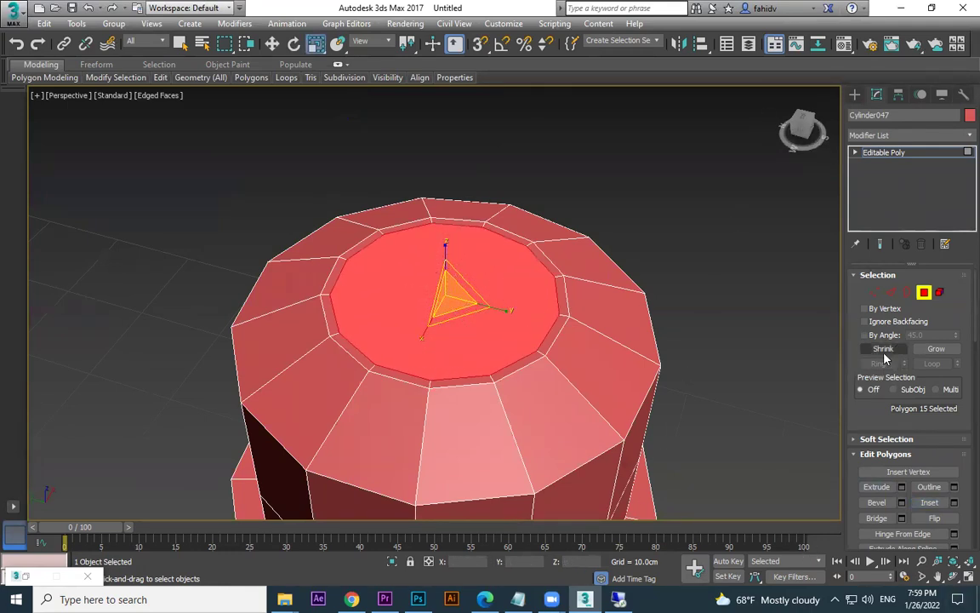
click(877, 486)
mouse_move(529, 284)
mouse_down()
mouse_move(521, 290)
mouse_move(532, 284)
mouse_up()
key(w)
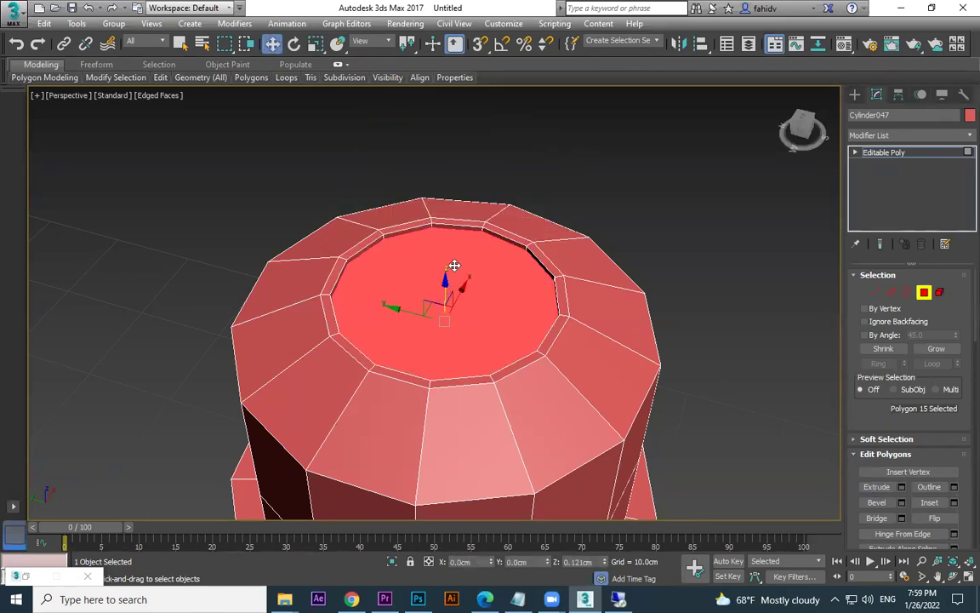
click(760, 248)
- Turn off edged faces in the Perspective view and examine the shaded head tube above the fork
scroll(694, 289, down, 5)
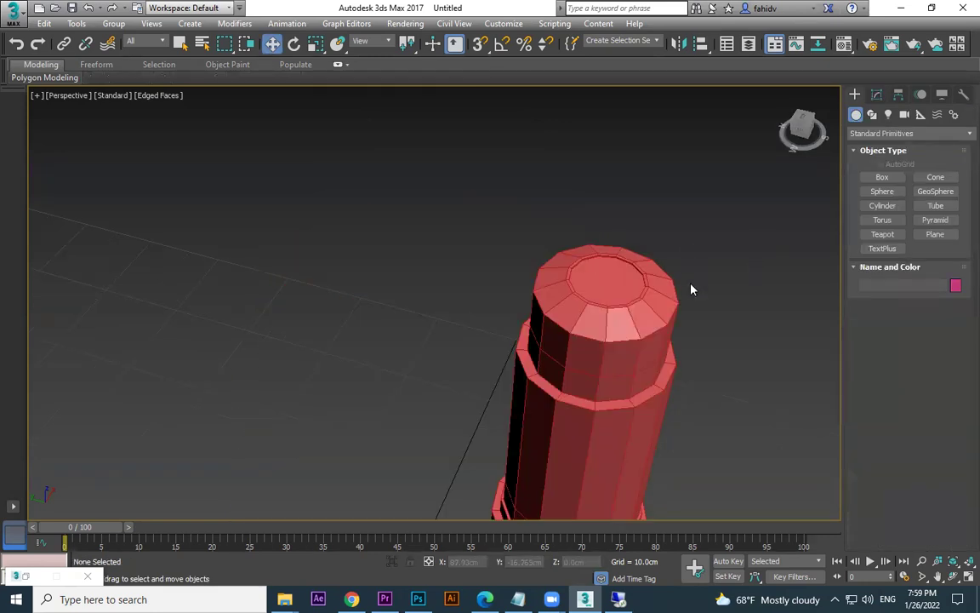
scroll(753, 426, down, 3)
alt+middle_drag(753, 428, 555, 407)
key(F3)
key(F3)
scroll(555, 405, down, 3)
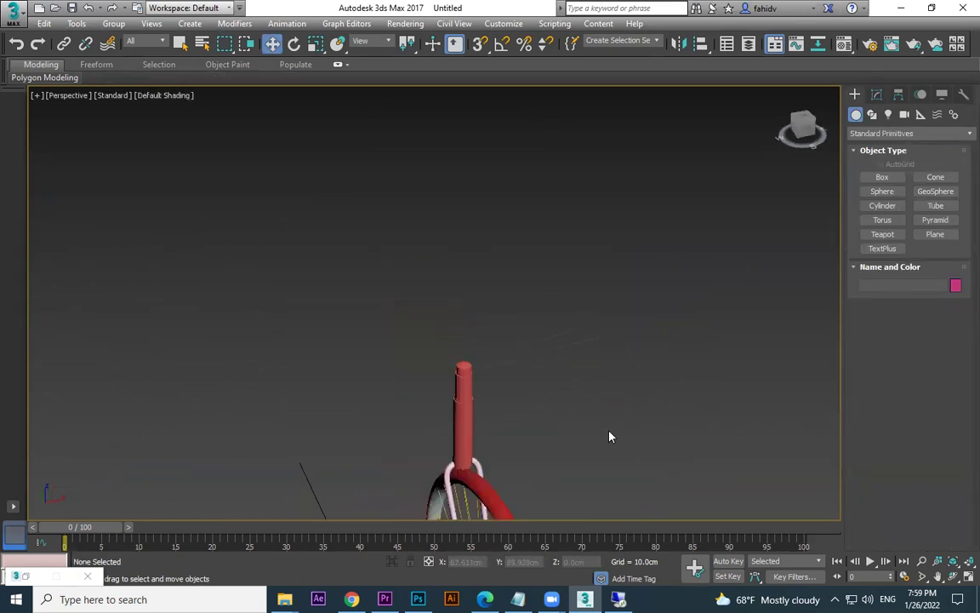
- Rotate the head tube about 15 degrees in the Left view and shift it onto the reference bike's head tube above the fork
key(l)
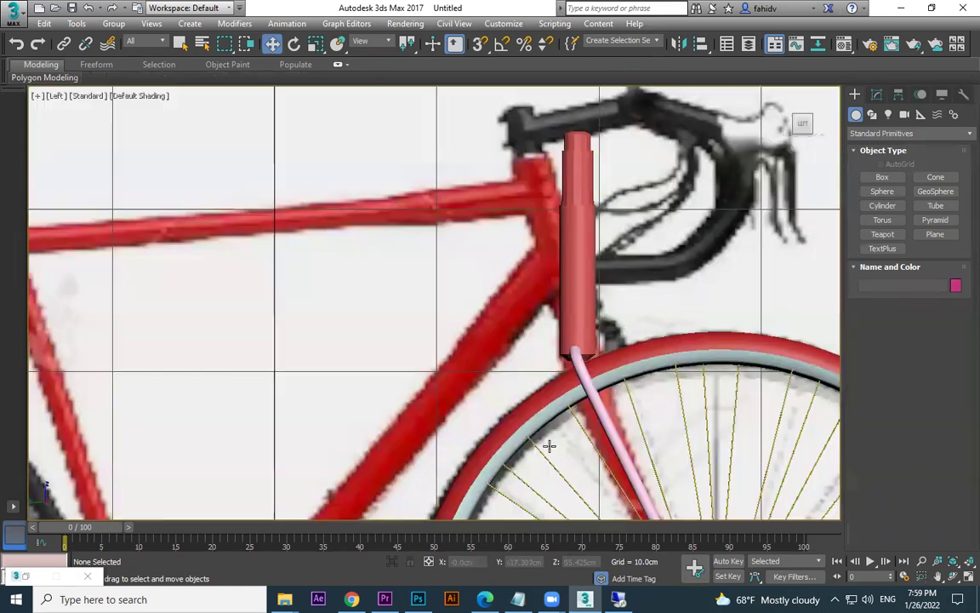
click(587, 336)
key(e)
drag(594, 330, 584, 306)
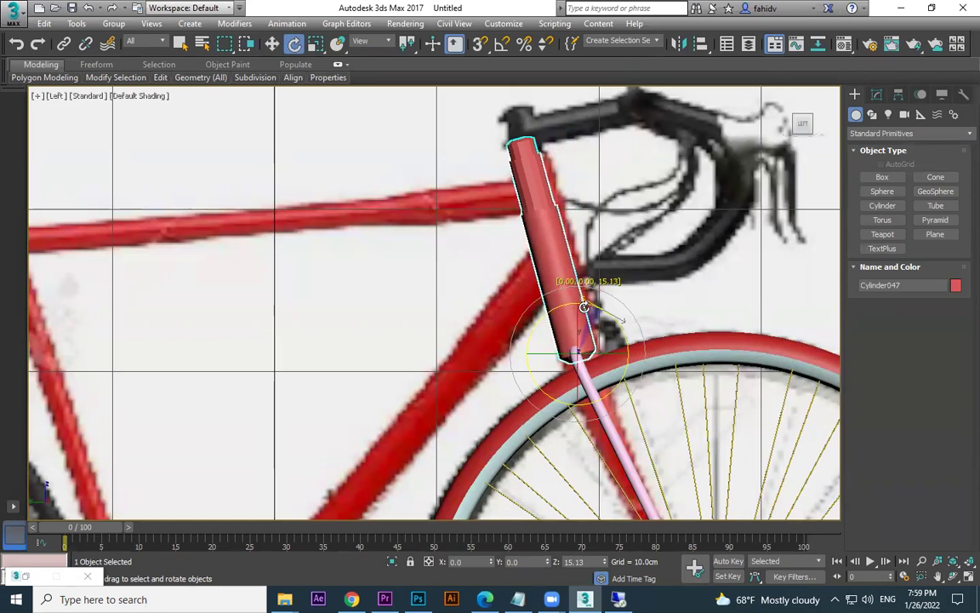
key(w)
drag(576, 350, 585, 351)
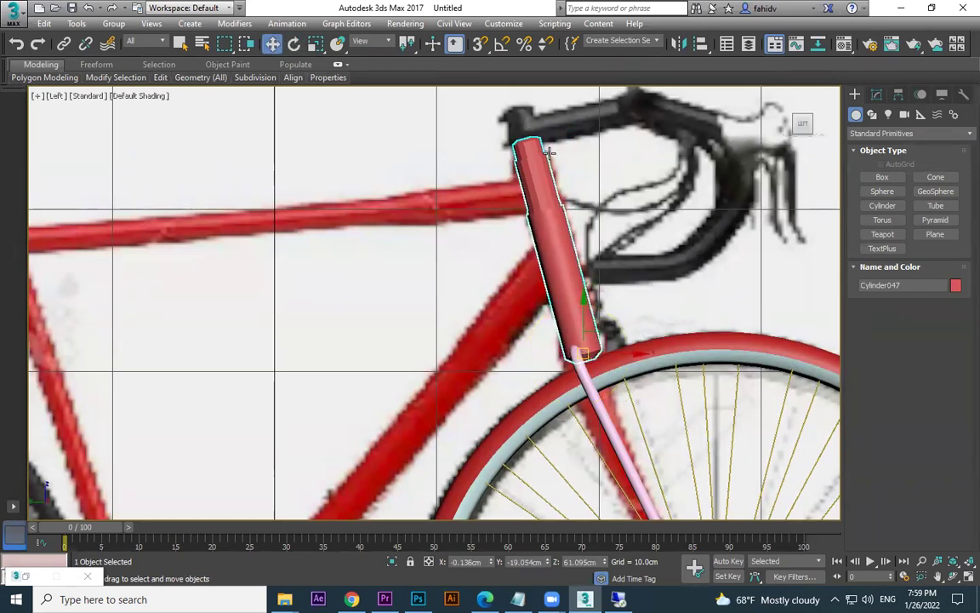
drag(584, 350, 665, 328)
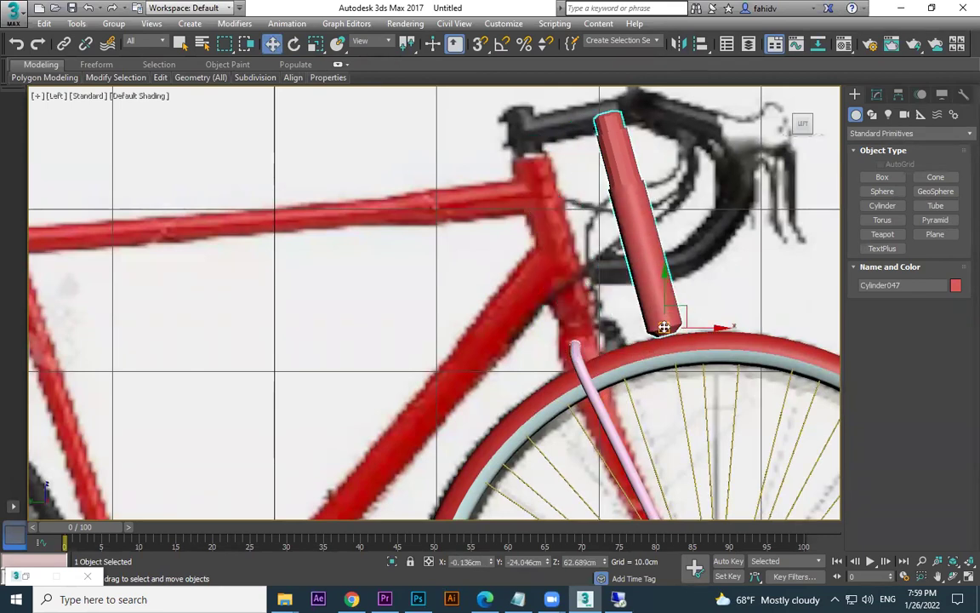
key(ctrl+z)
drag(585, 344, 670, 345)
mouse_move(586, 346)
mouse_down()
mouse_move(704, 333)
mouse_move(569, 351)
mouse_up()
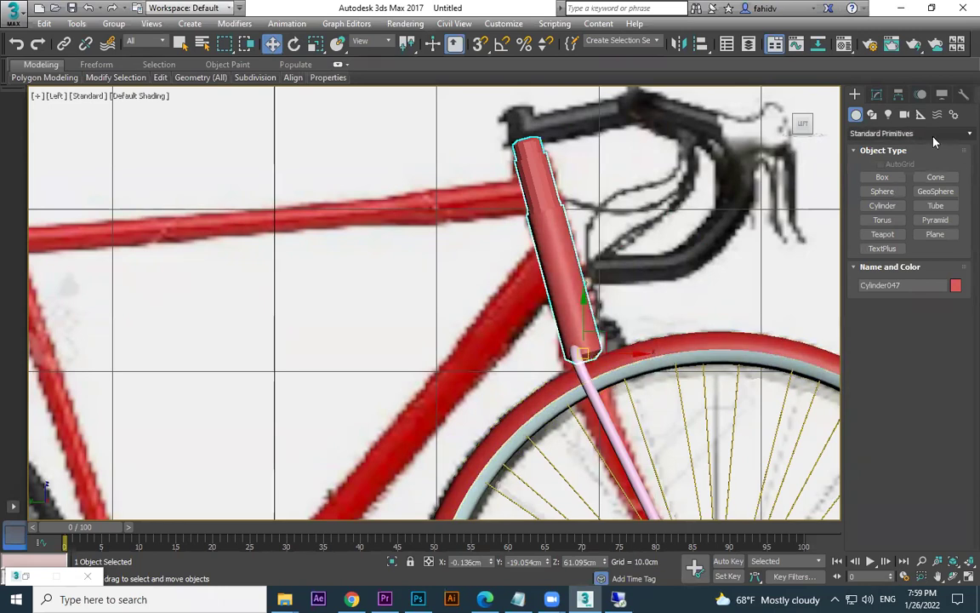
- Raise the head tube's top vertices to the upper end of the stem clamp in the reference image
click(877, 95)
click(875, 292)
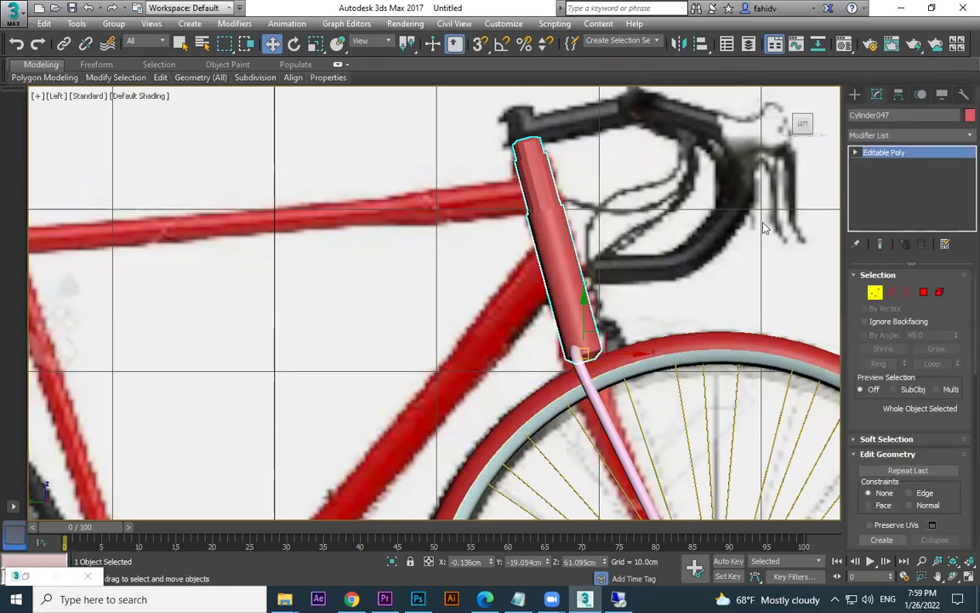
drag(481, 130, 560, 177)
drag(524, 145, 522, 117)
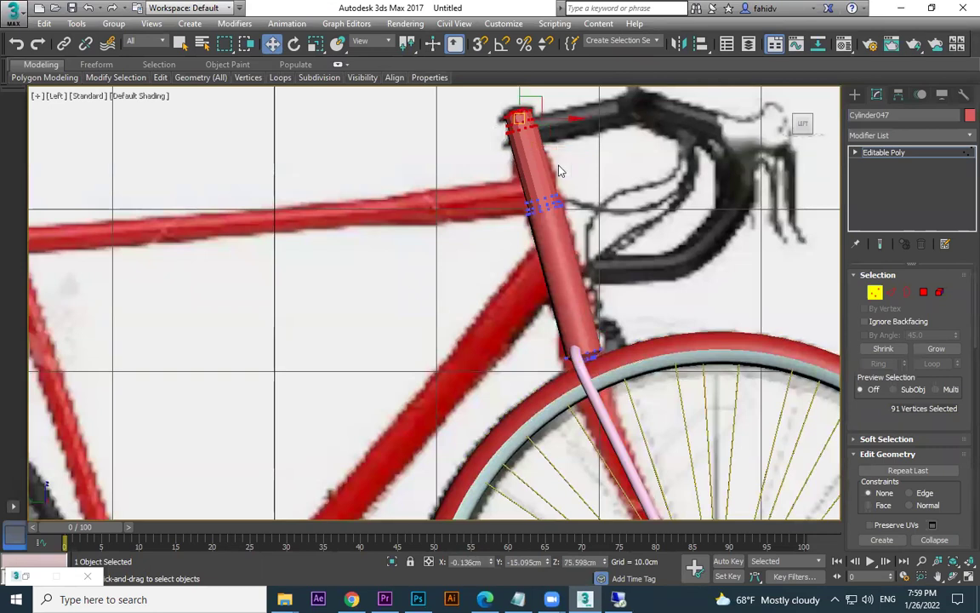
- Slide the vertex rings of the upper step down along the tube to the lower end of the reference stem clamp
scroll(551, 156, up, 4)
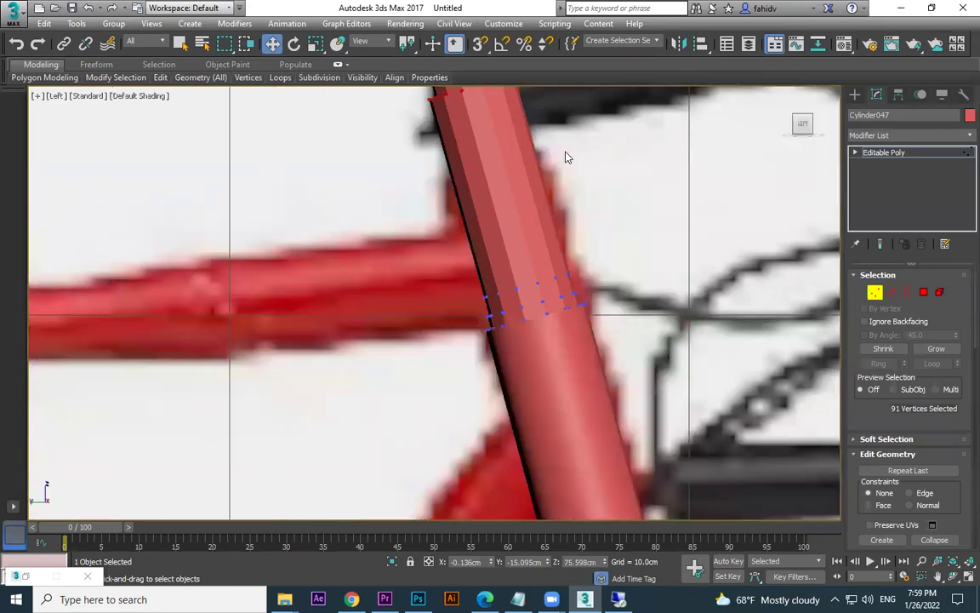
middle_drag(584, 181, 609, 301)
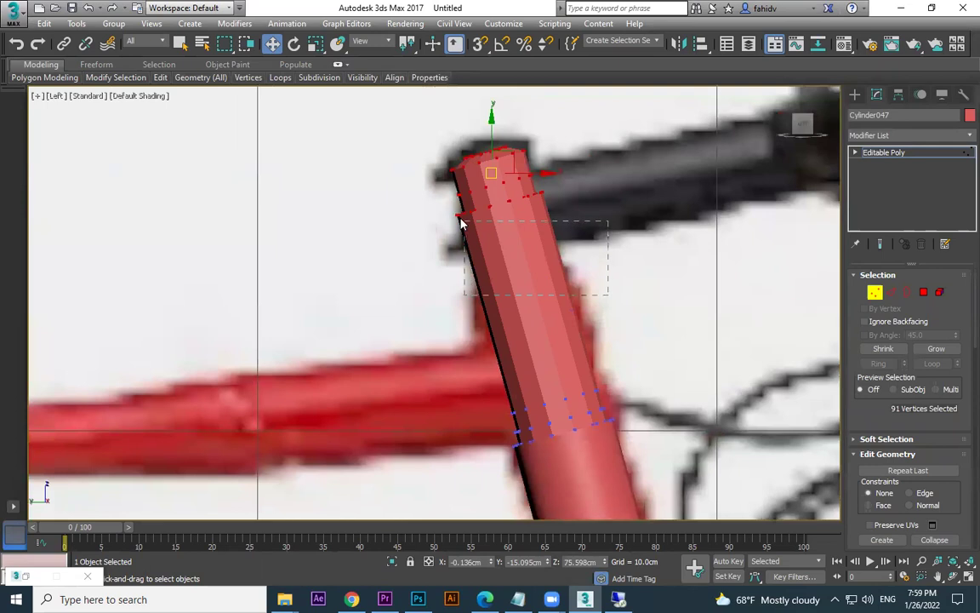
drag(441, 206, 441, 205)
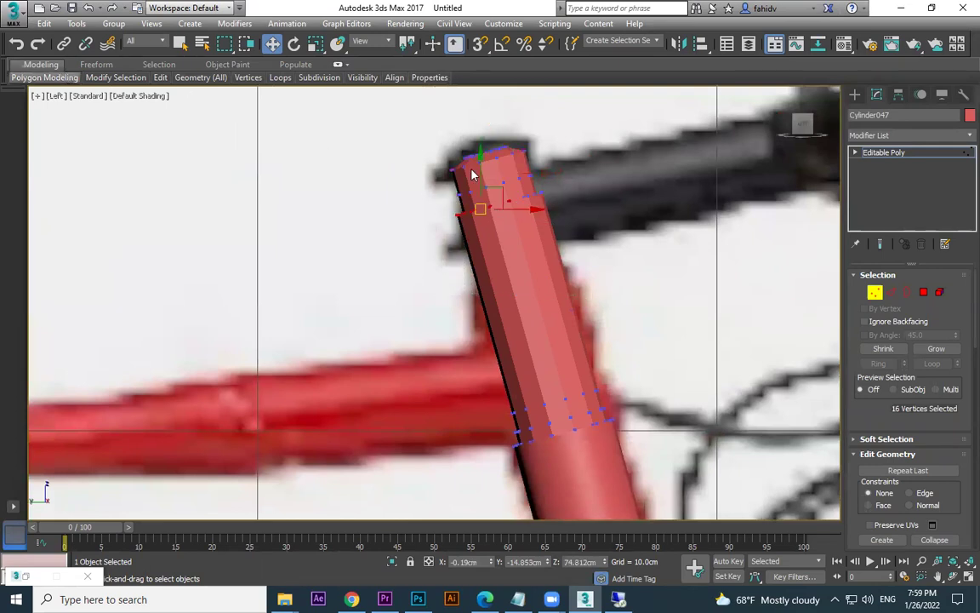
drag(523, 217, 441, 246)
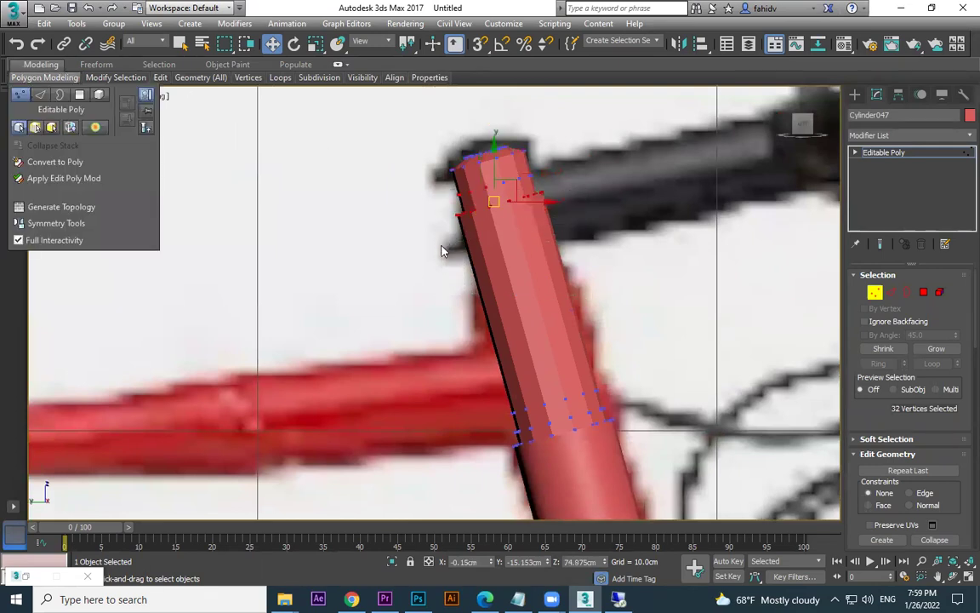
drag(228, 49, 233, 129)
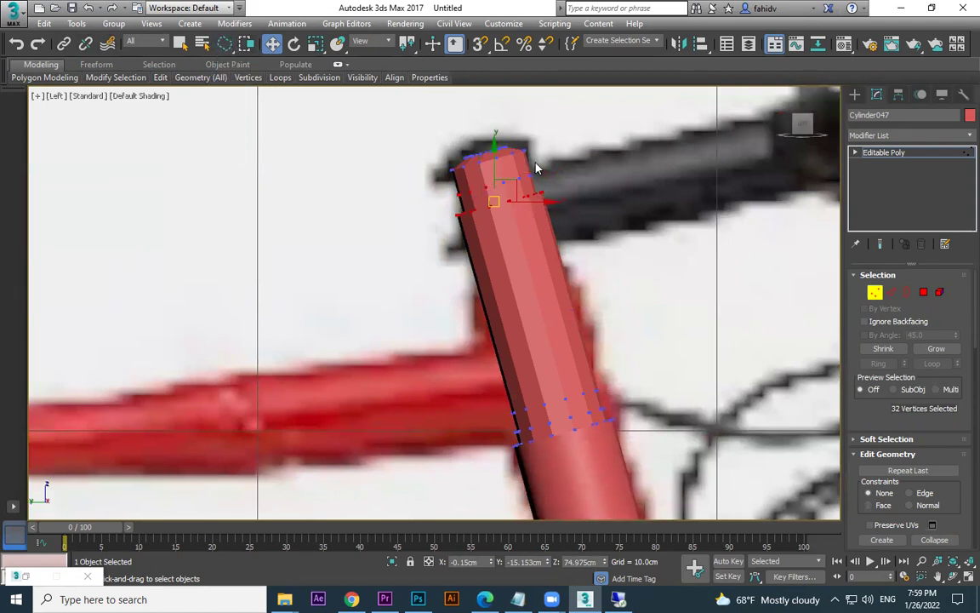
alt+drag(475, 246, 524, 196)
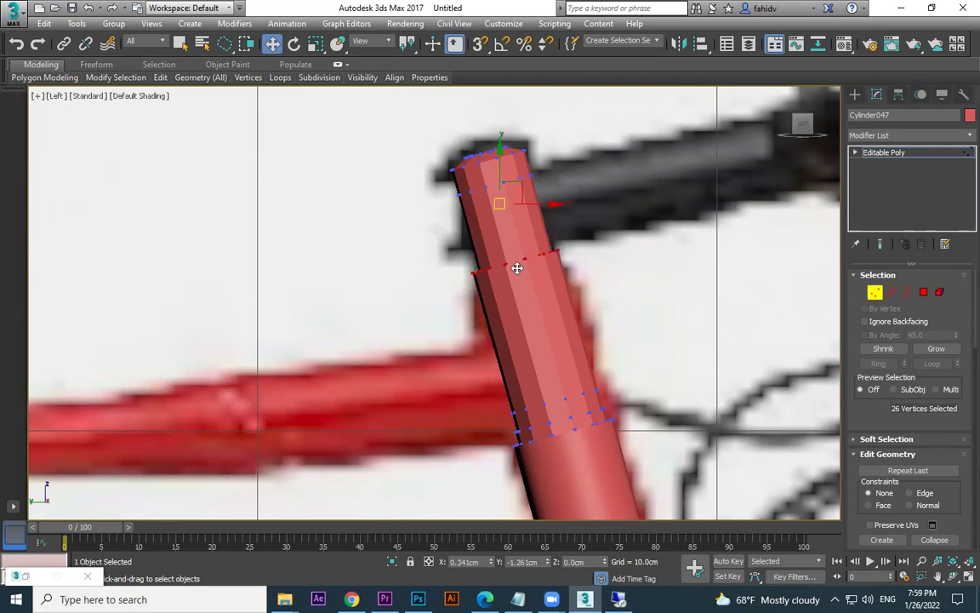
click(517, 268)
- Show edged faces in the Perspective view and examine the head tube's stepped sections up close
key(p)
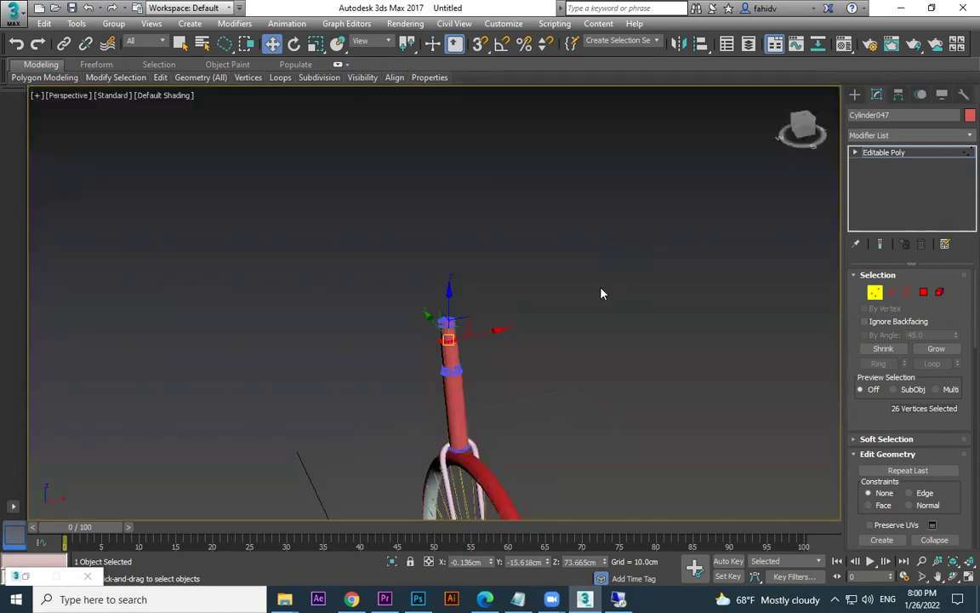
click(856, 95)
click(505, 401)
middle_drag(505, 402, 534, 391)
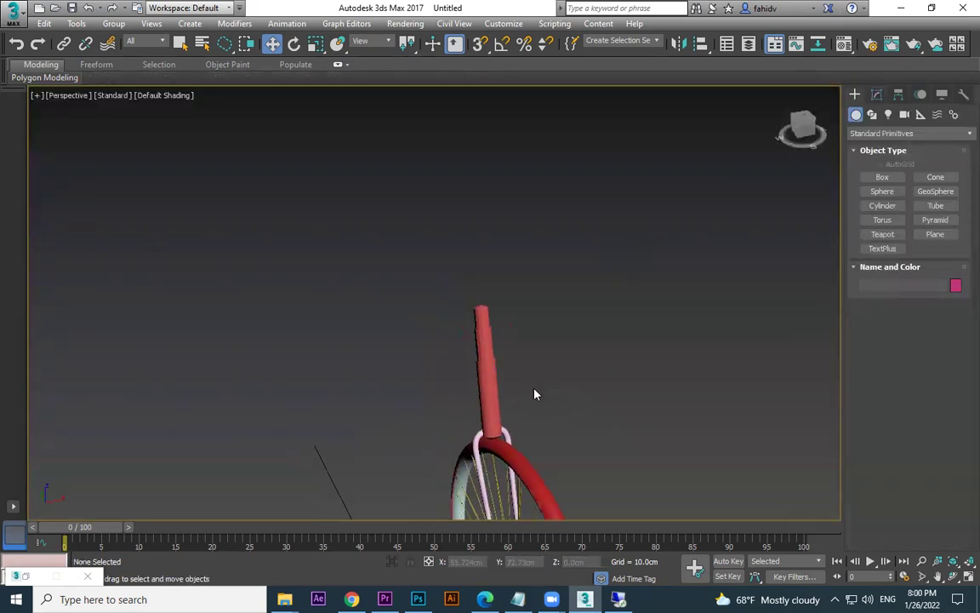
key(F4)
scroll(511, 392, up, 5)
click(455, 334)
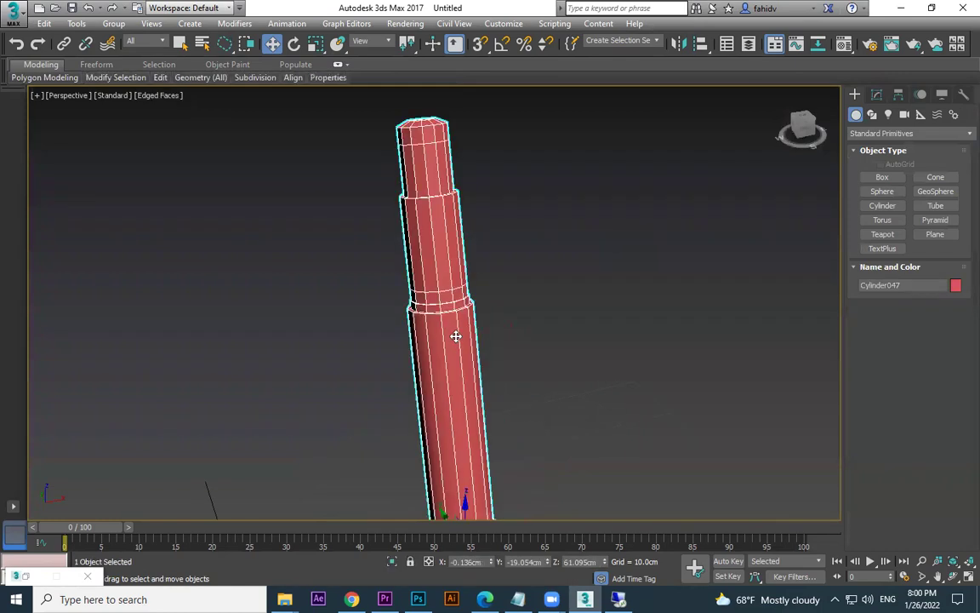
scroll(444, 313, up, 2)
scroll(444, 313, up, 1)
- Try a MeshSmooth modifier on the head tube, check the rounding at the step, and undo it
click(877, 94)
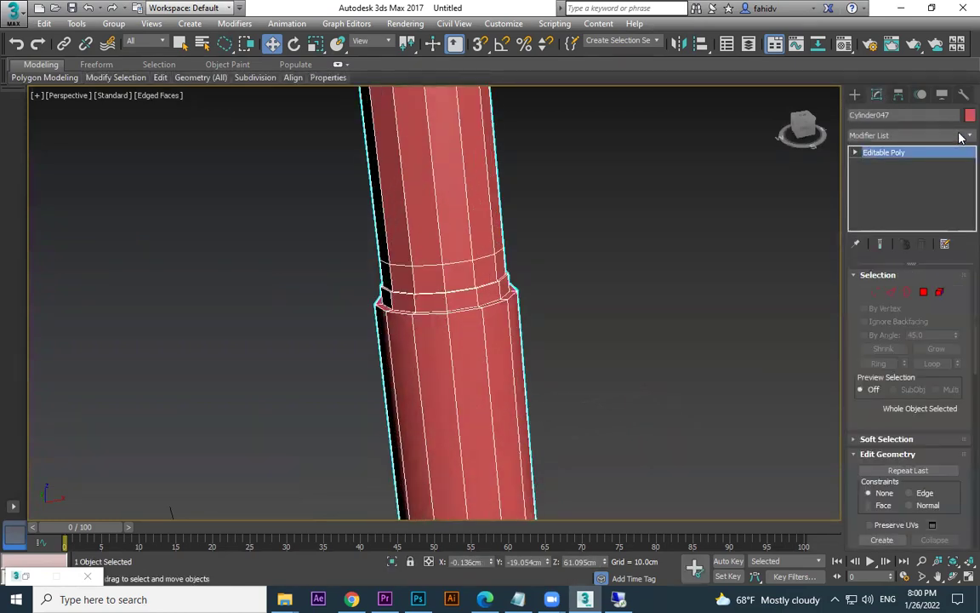
click(964, 136)
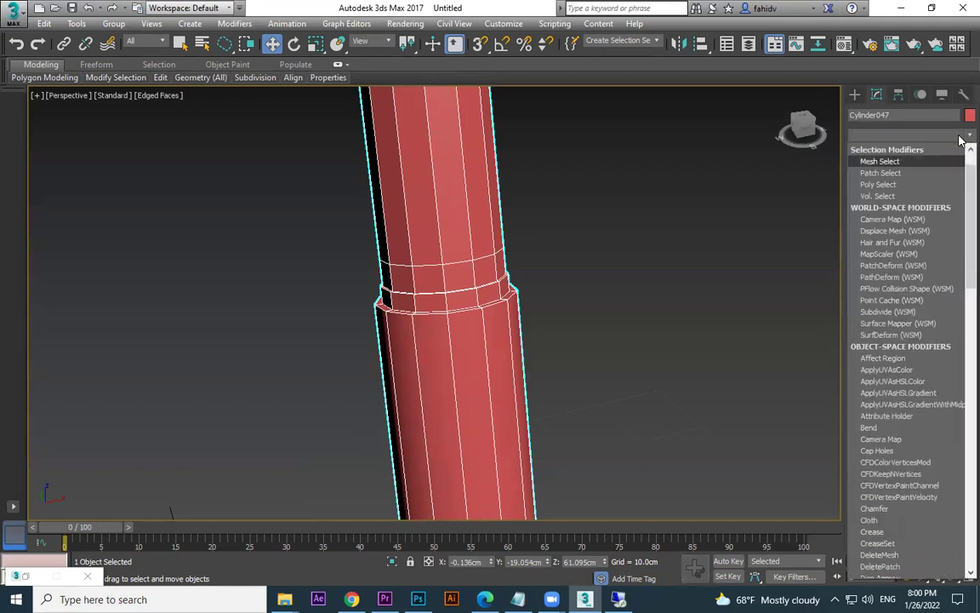
key(m)
key(m)
key(m)
key(m)
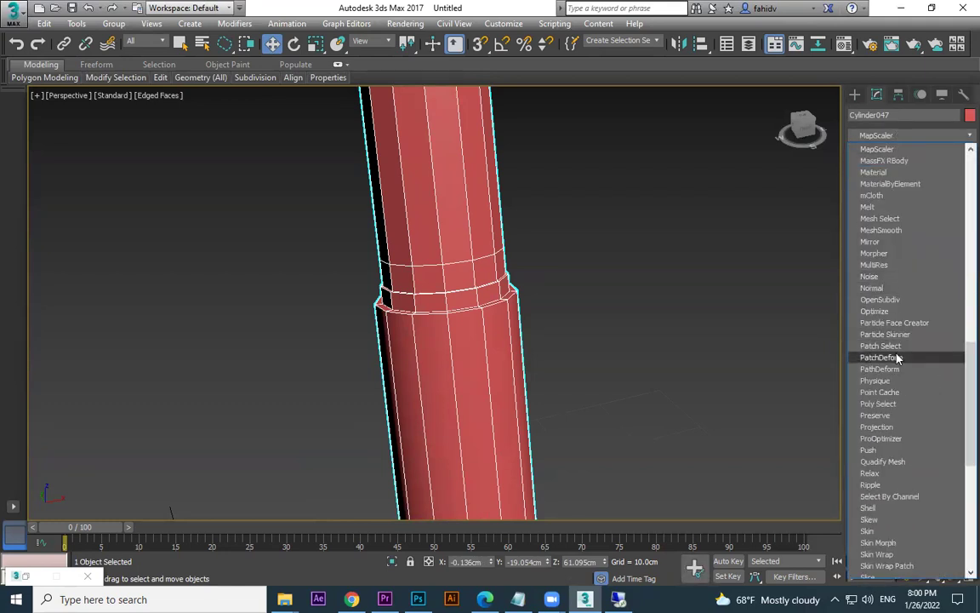
key(m)
key(m)
key(m)
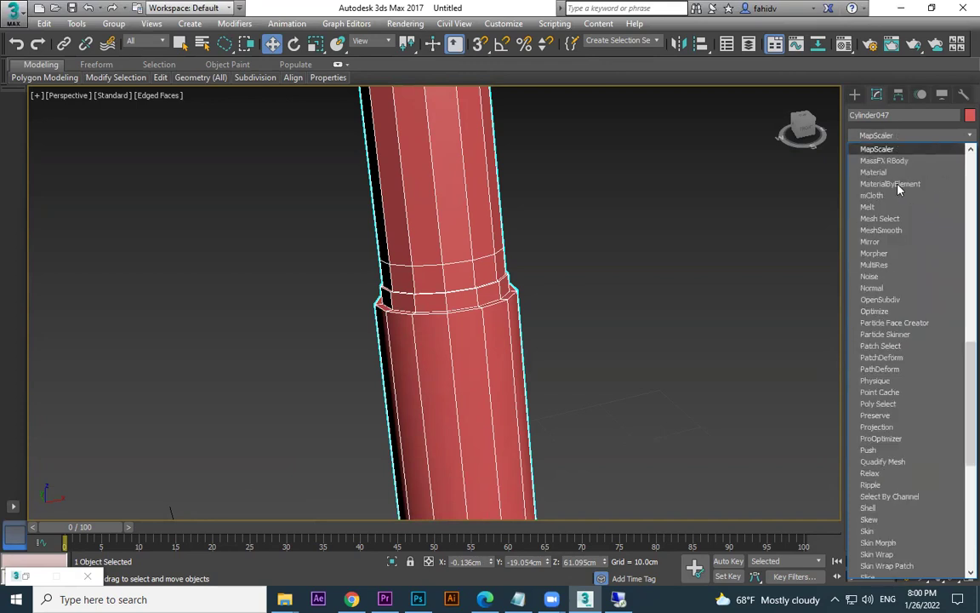
click(894, 230)
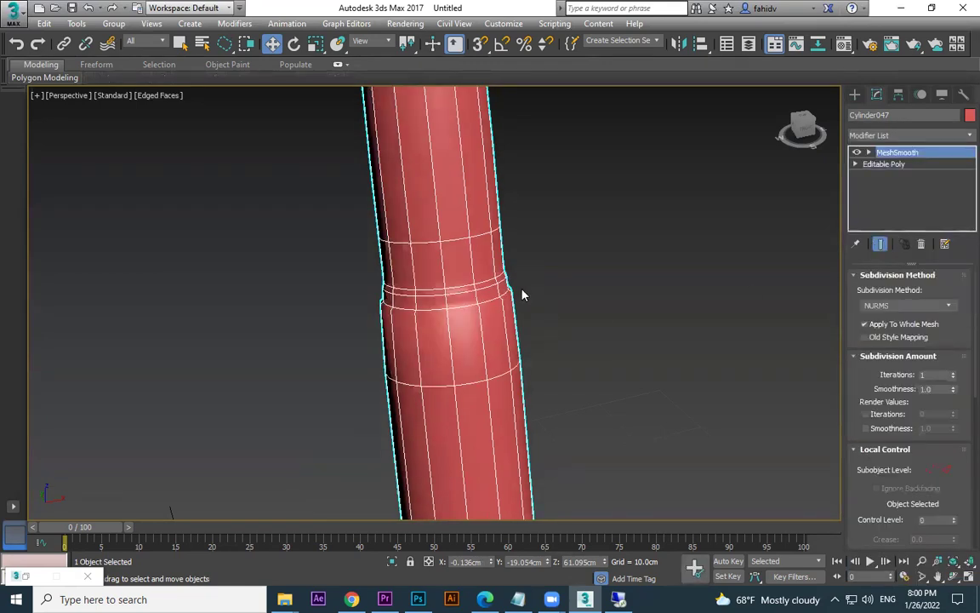
click(661, 303)
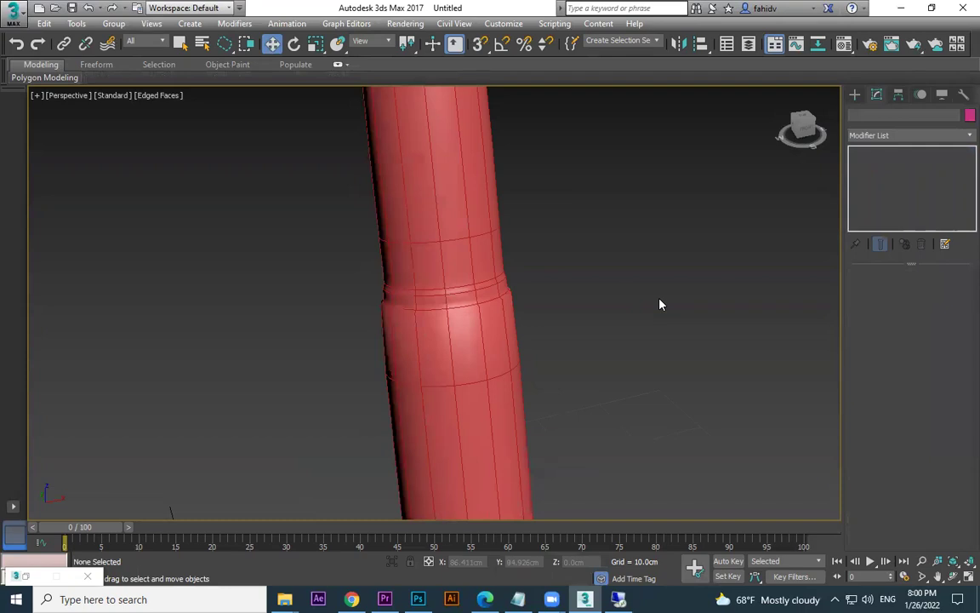
key(ctrl+z)
key(ctrl+z)
- Connect the lengthwise edges of the head tube's lower section with 2 segments and a pinch of 98
click(891, 296)
scroll(603, 380, down, 4)
middle_drag(602, 376, 573, 231)
drag(617, 267, 246, 313)
scroll(933, 455, down, 10)
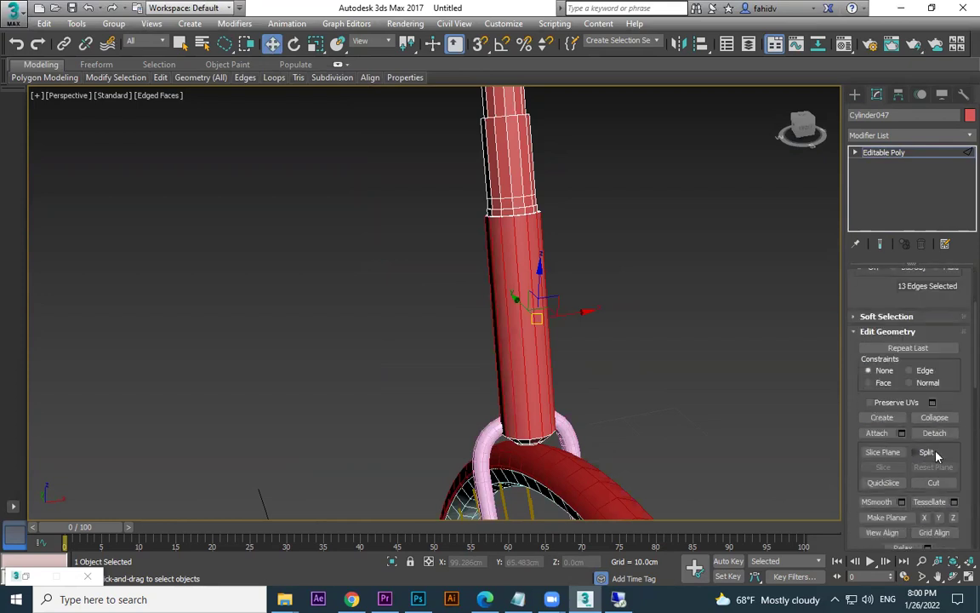
scroll(936, 457, down, 2)
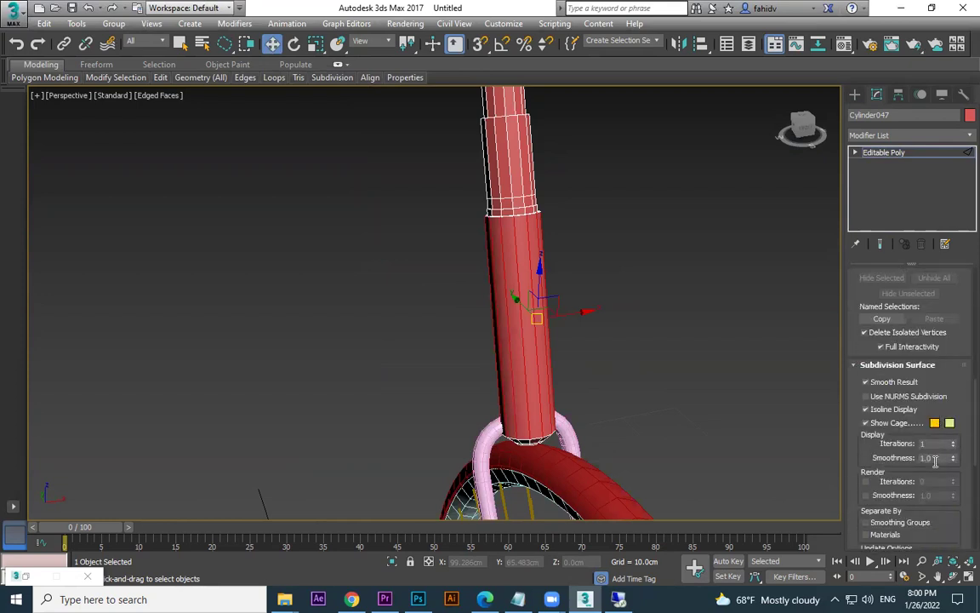
scroll(935, 460, down, 12)
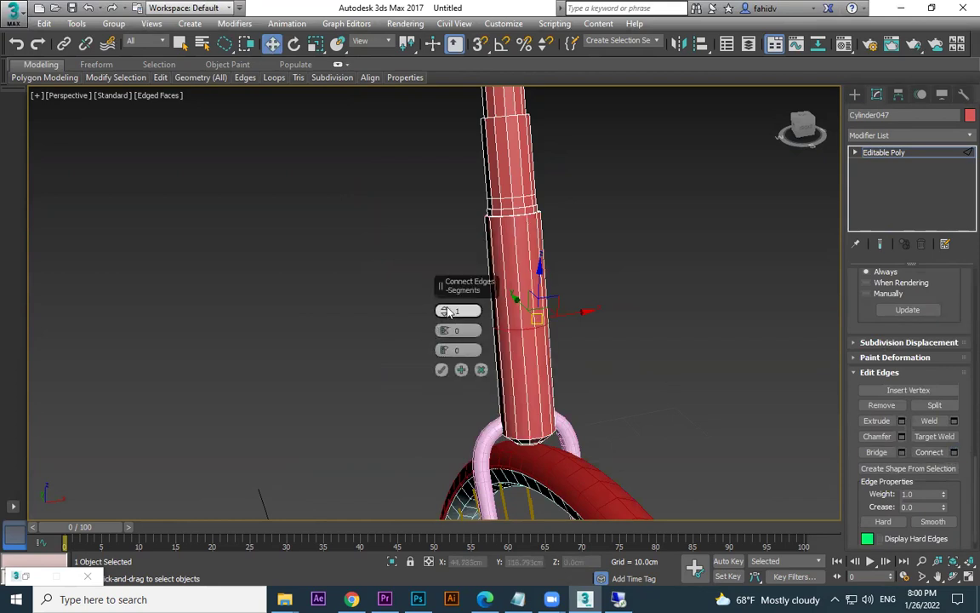
drag(489, 168, 513, 69)
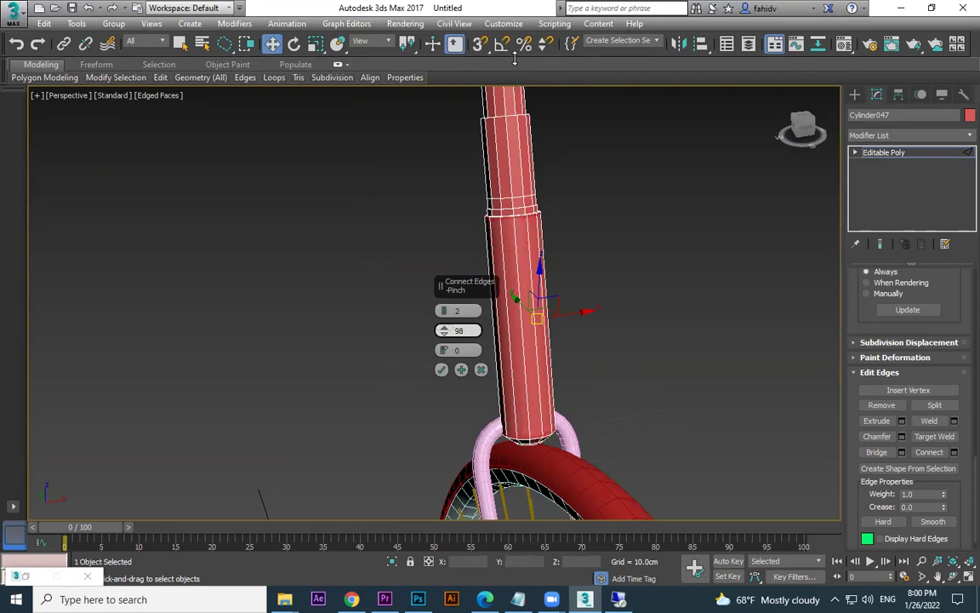
click(441, 369)
- Connect the ring of vertical edges on the narrow collar above the lower section with 2 segments and a pinch of 85
middle_drag(545, 201, 562, 269)
scroll(541, 279, up, 6)
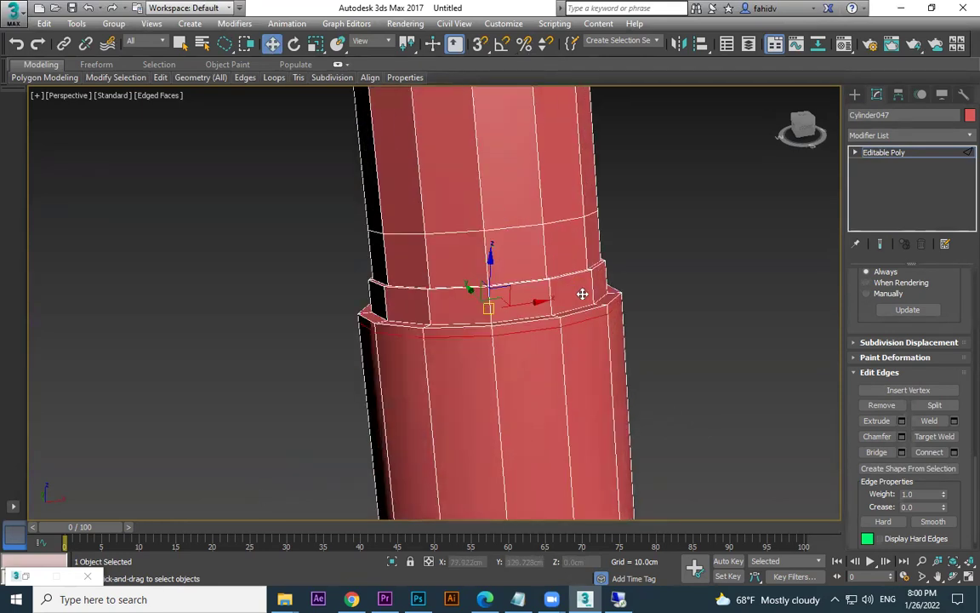
scroll(528, 311, up, 3)
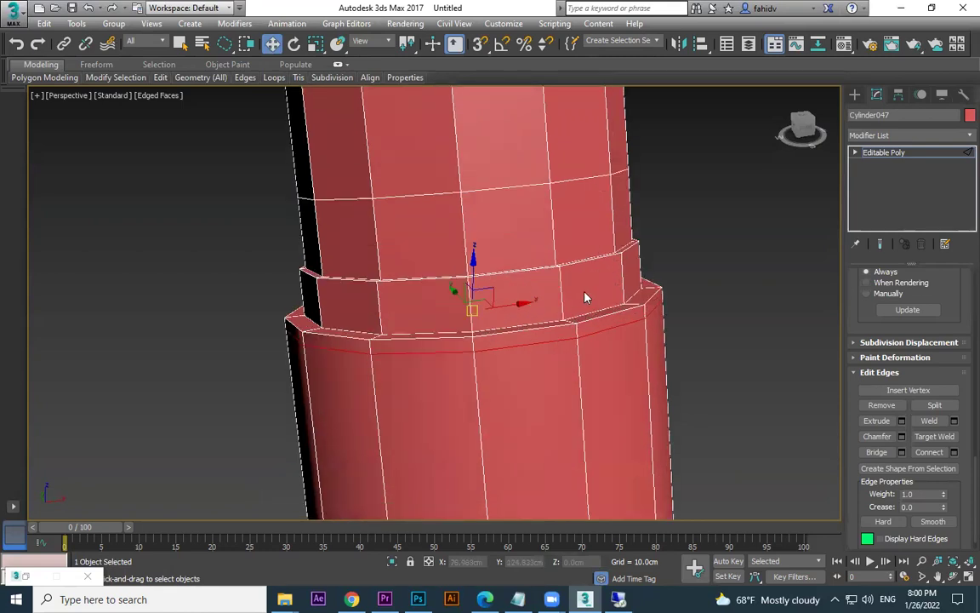
click(561, 290)
scroll(947, 295, up, 10)
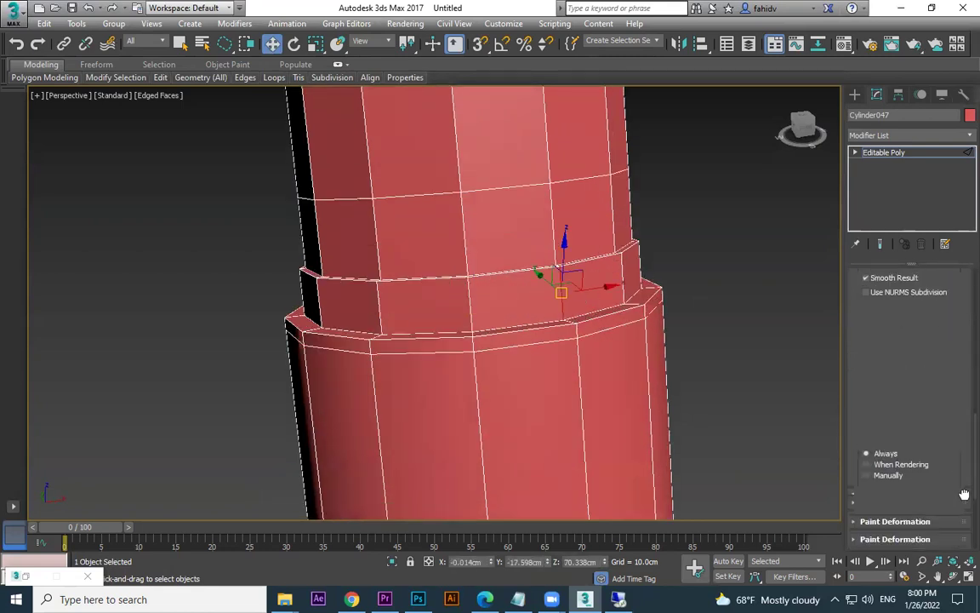
scroll(921, 339, up, 5)
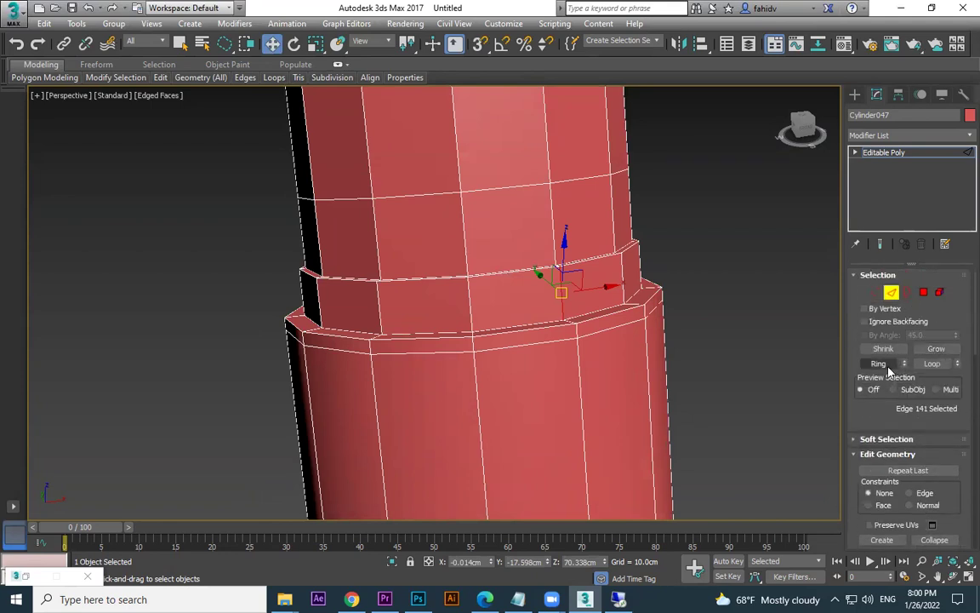
click(885, 364)
scroll(923, 460, down, 4)
scroll(928, 472, down, 10)
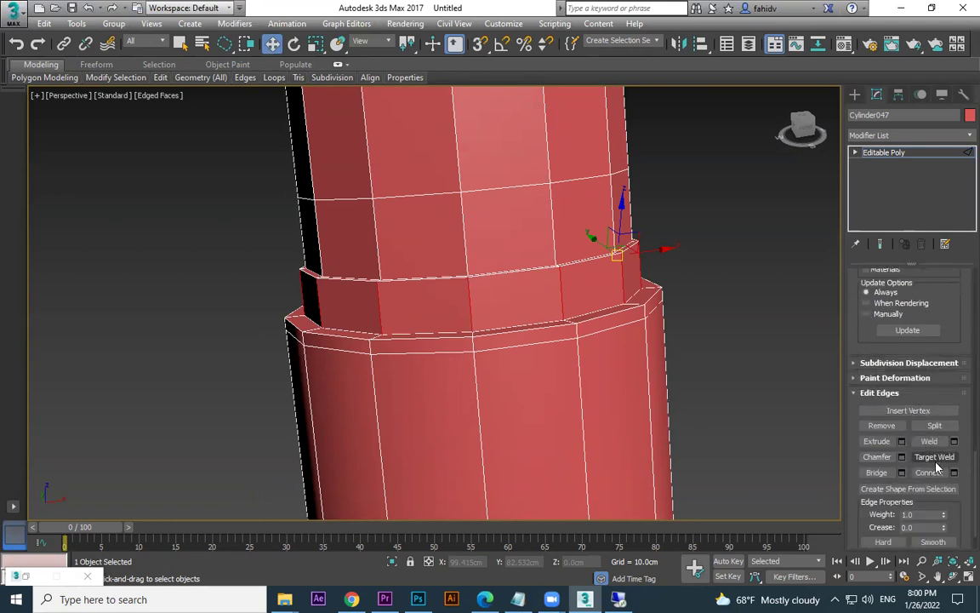
click(954, 473)
drag(444, 332, 442, 355)
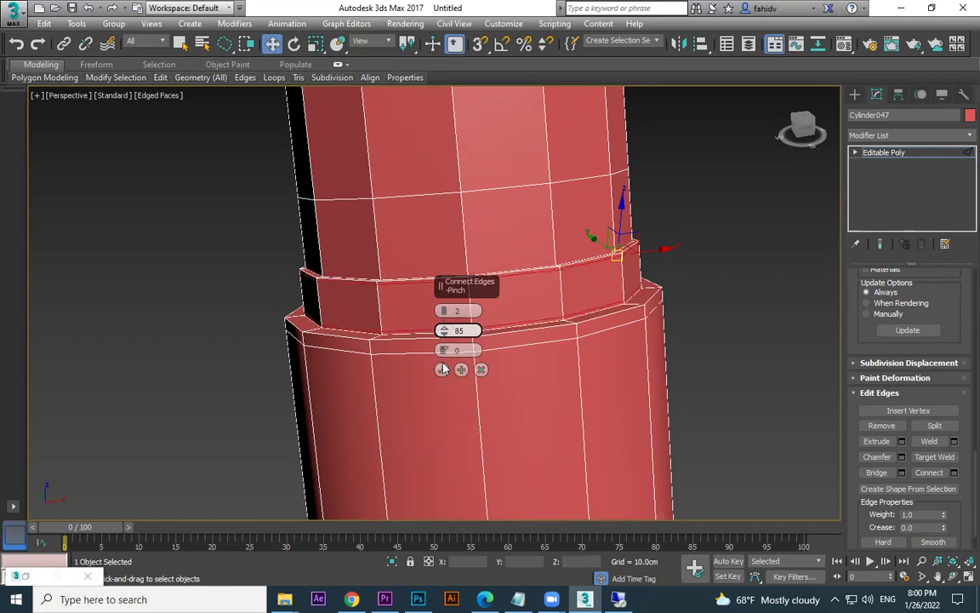
click(442, 369)
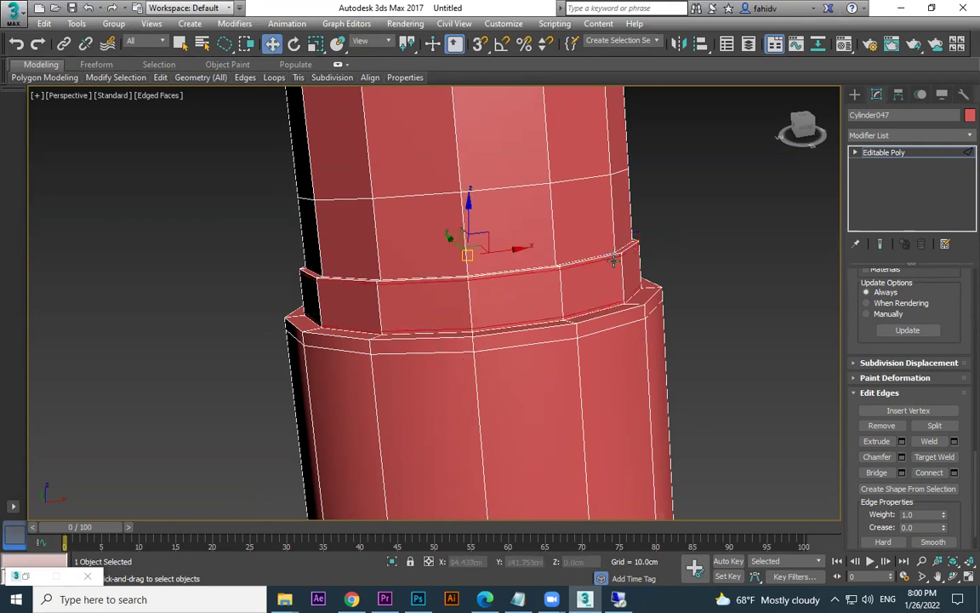
- Connect the ring of vertical edges just above the head tube's collar with 1 segment and a slide of -90
middle_drag(614, 261, 614, 271)
drag(220, 253, 216, 255)
click(954, 473)
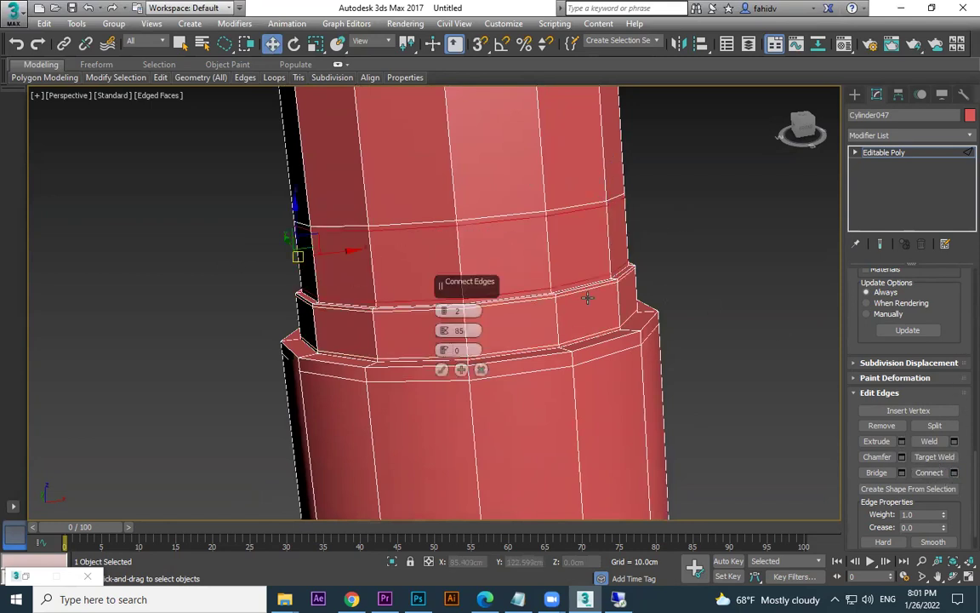
click(444, 314)
drag(444, 352, 415, 506)
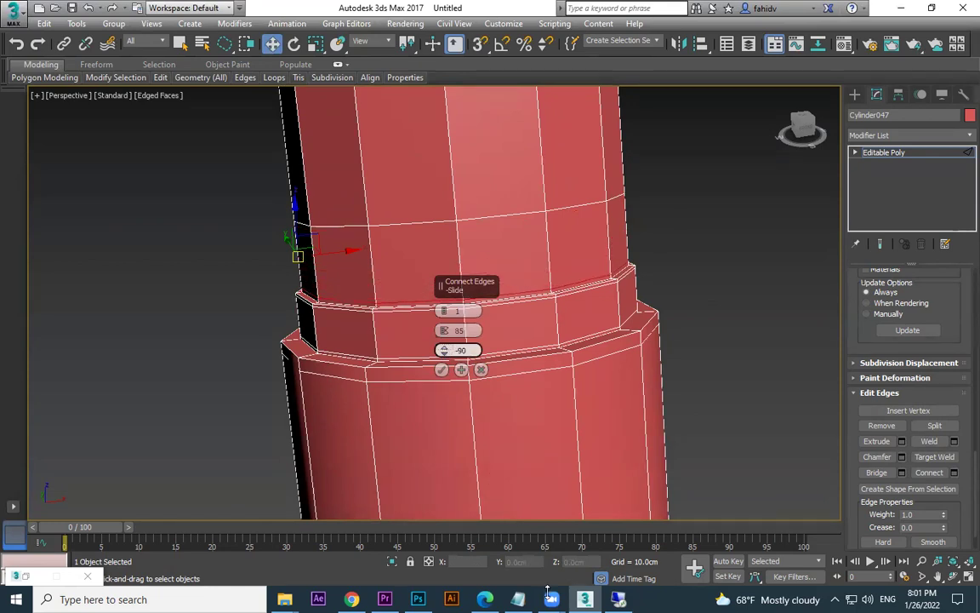
click(441, 370)
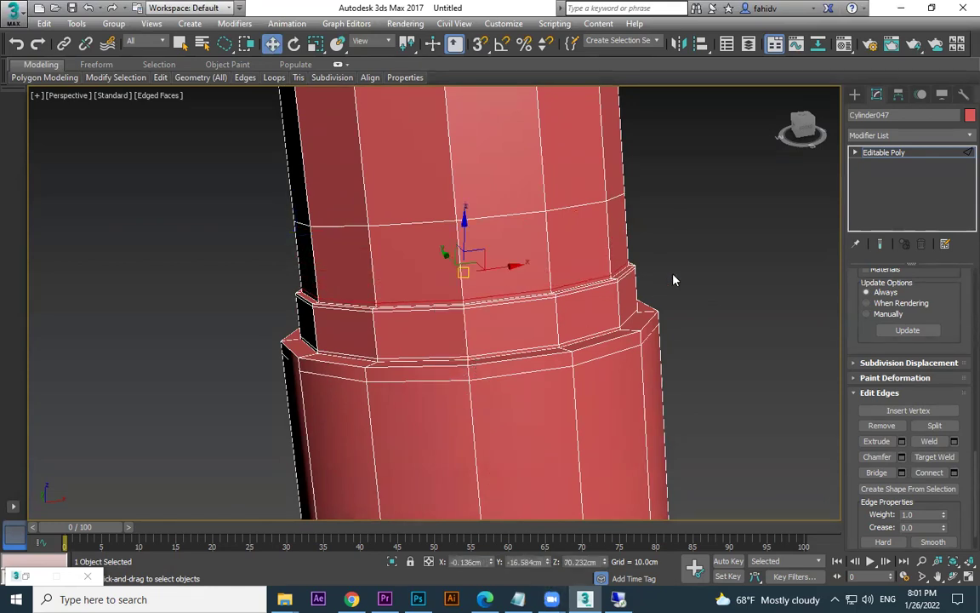
- Connect the long vertical edges of the head tube's middle section with 1 segment and a slide of 97
scroll(673, 280, down, 10)
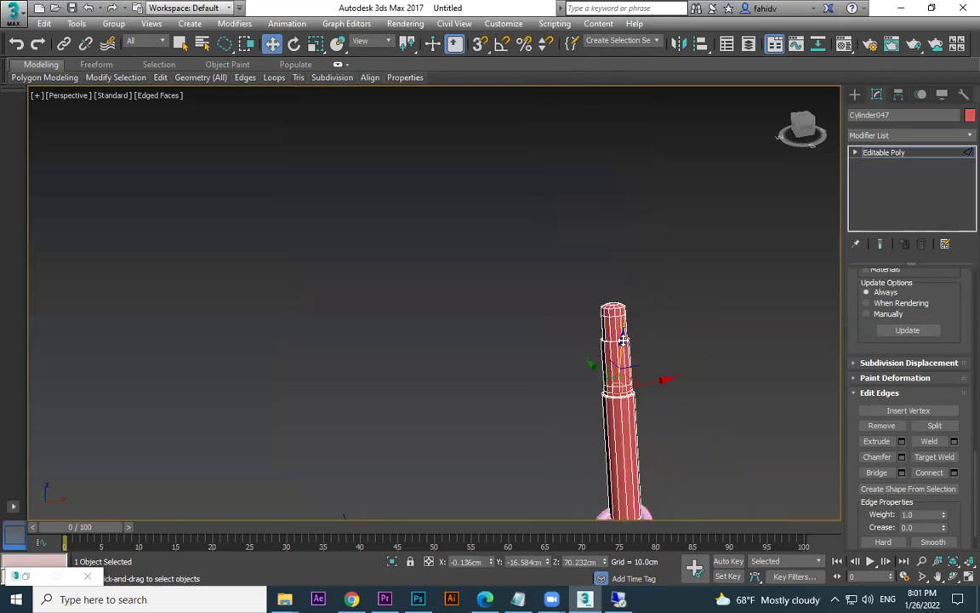
scroll(669, 329, up, 5)
alt+middle_drag(630, 421, 609, 394)
drag(678, 372, 402, 394)
scroll(642, 384, up, 3)
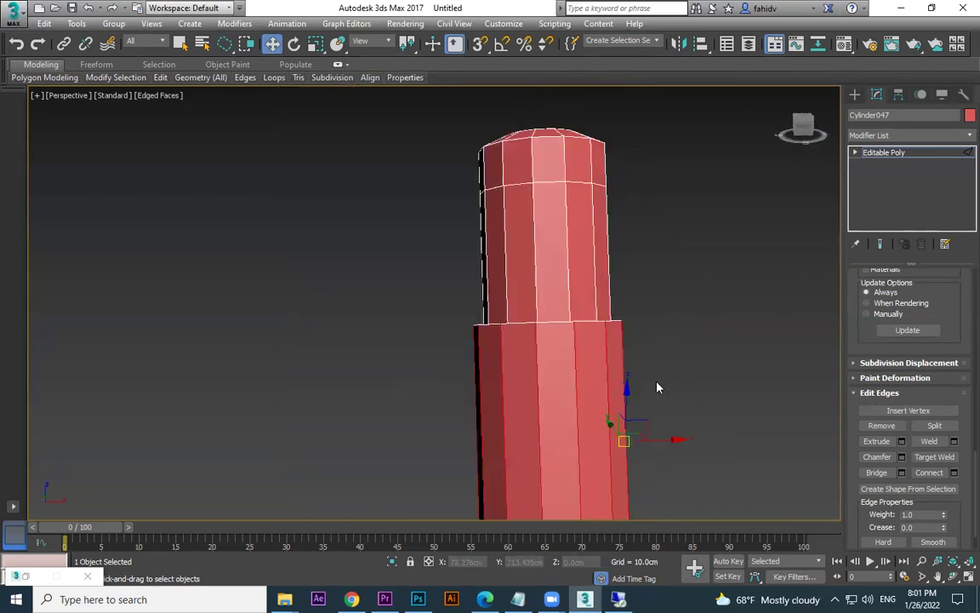
click(954, 474)
click(442, 371)
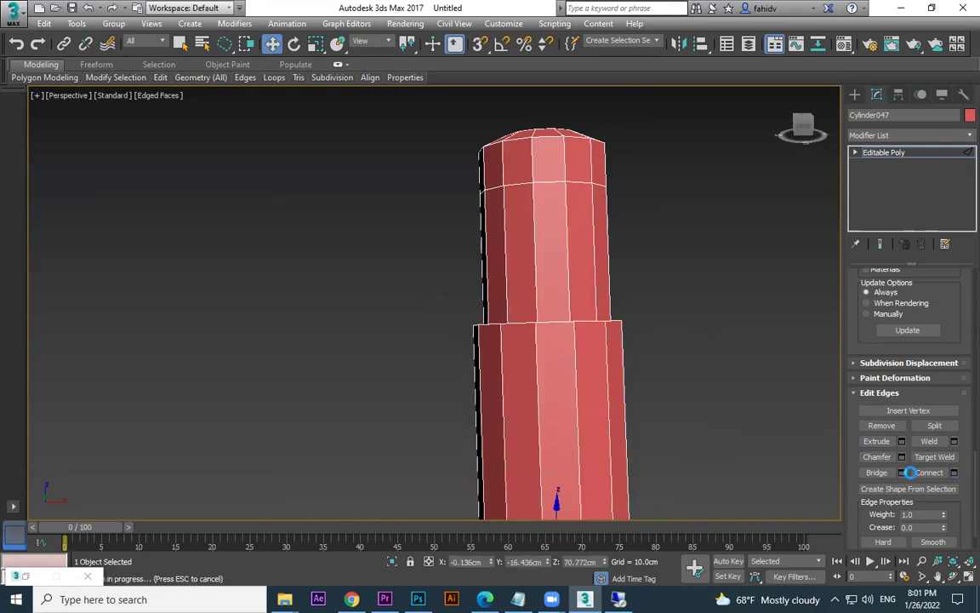
click(954, 472)
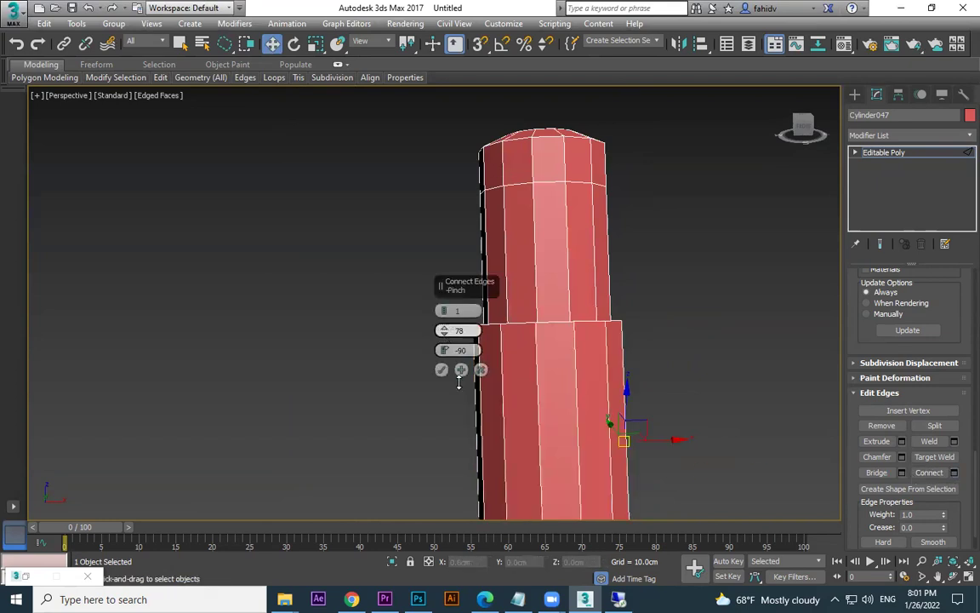
right_click(512, 184)
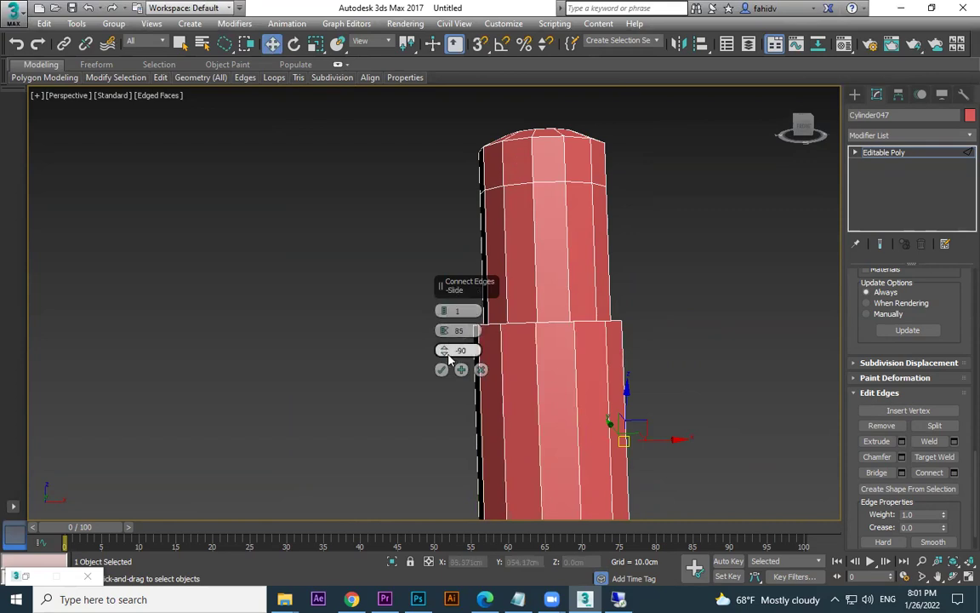
drag(509, 194, 633, 452)
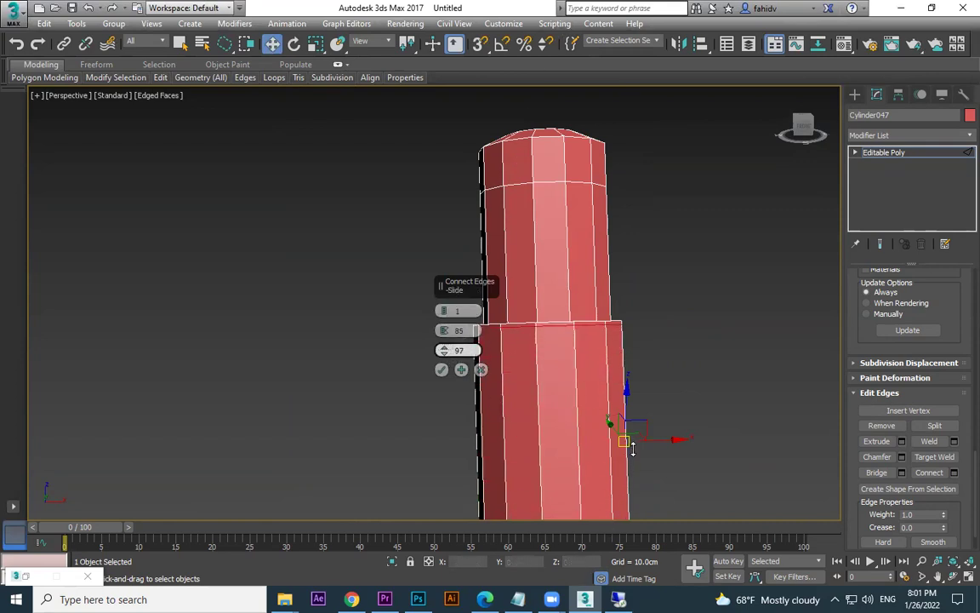
click(442, 369)
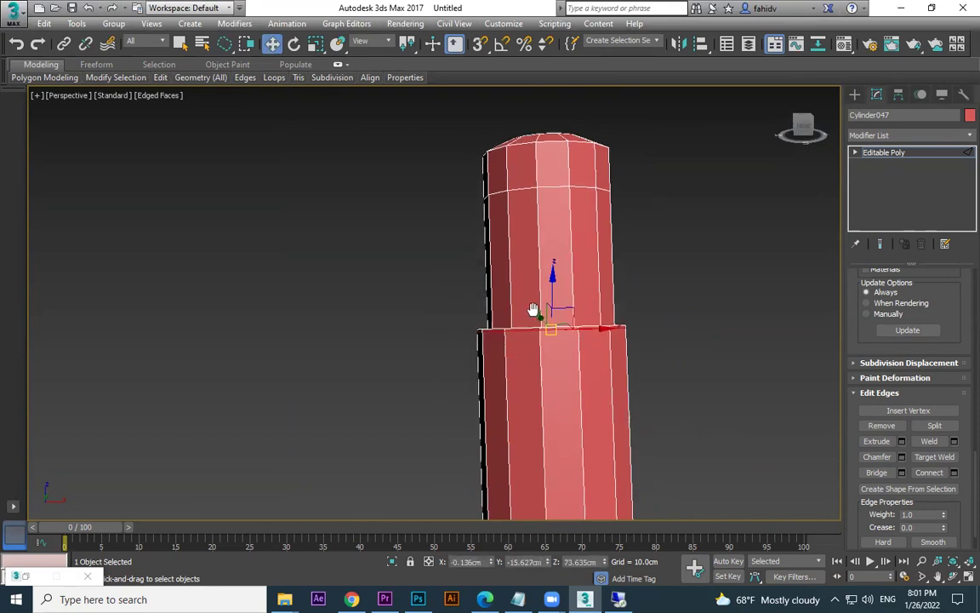
- Connect the long vertical edges of the narrow upper section with 1 segment and a slide of -97
middle_drag(533, 311, 534, 325)
drag(706, 261, 446, 304)
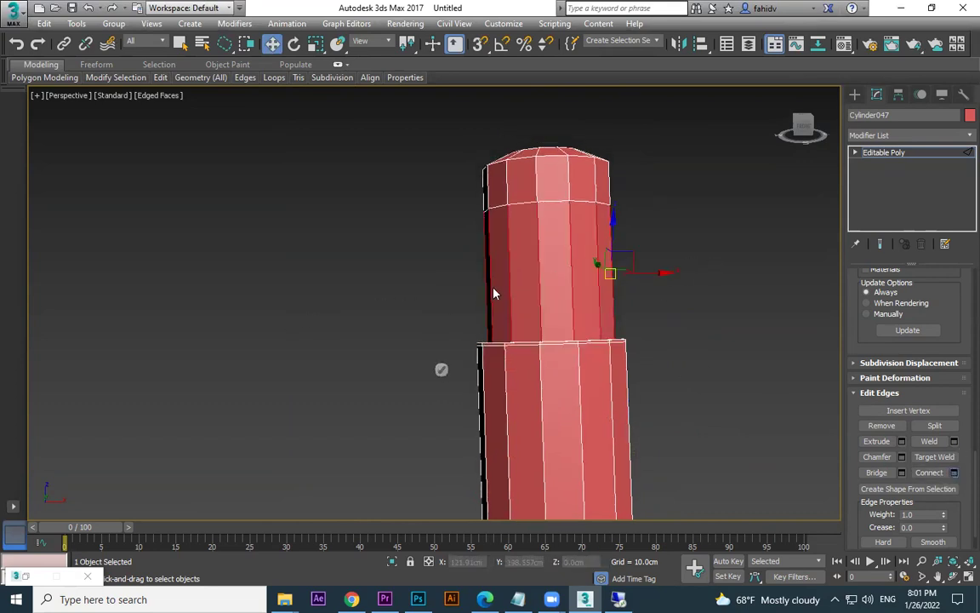
key(ctrl+shift+e)
drag(445, 351, 575, 271)
click(442, 369)
- Connect the short vertical edges below the head tube's bevelled top with 1 segment, sliding the loop close to the bevel
alt+middle_drag(528, 119, 590, 257)
drag(311, 239, 307, 240)
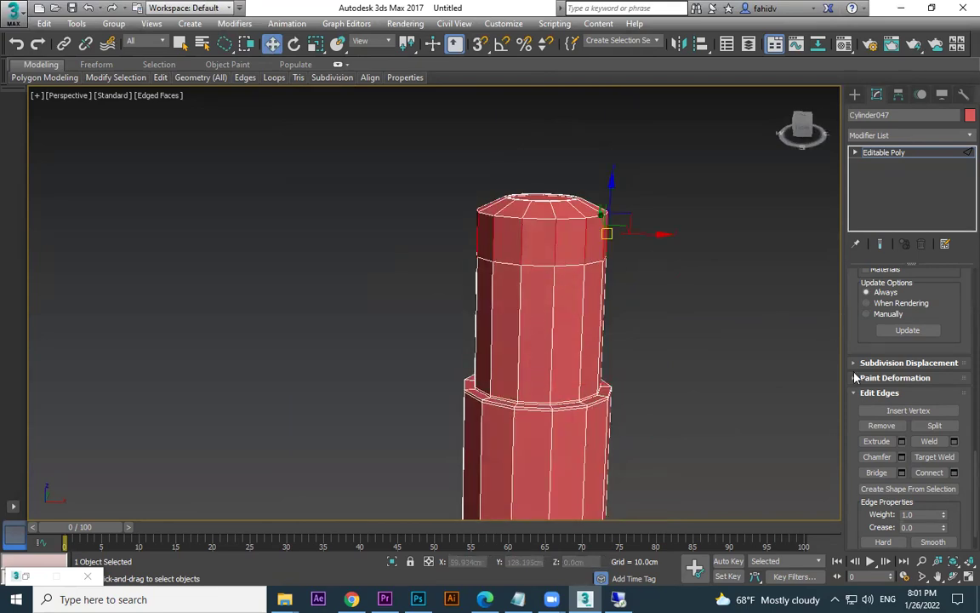
click(954, 473)
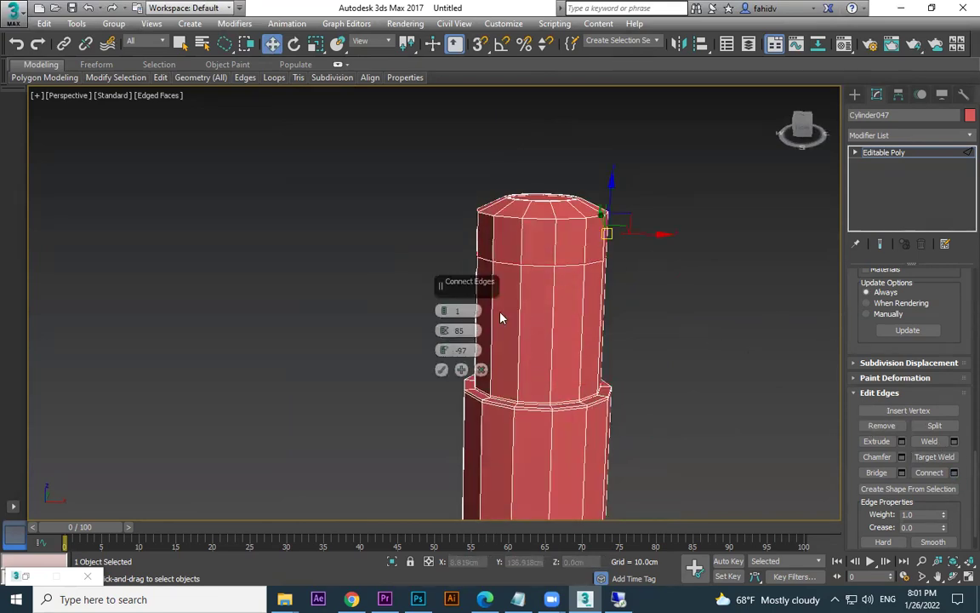
drag(590, 505, 545, 430)
click(442, 369)
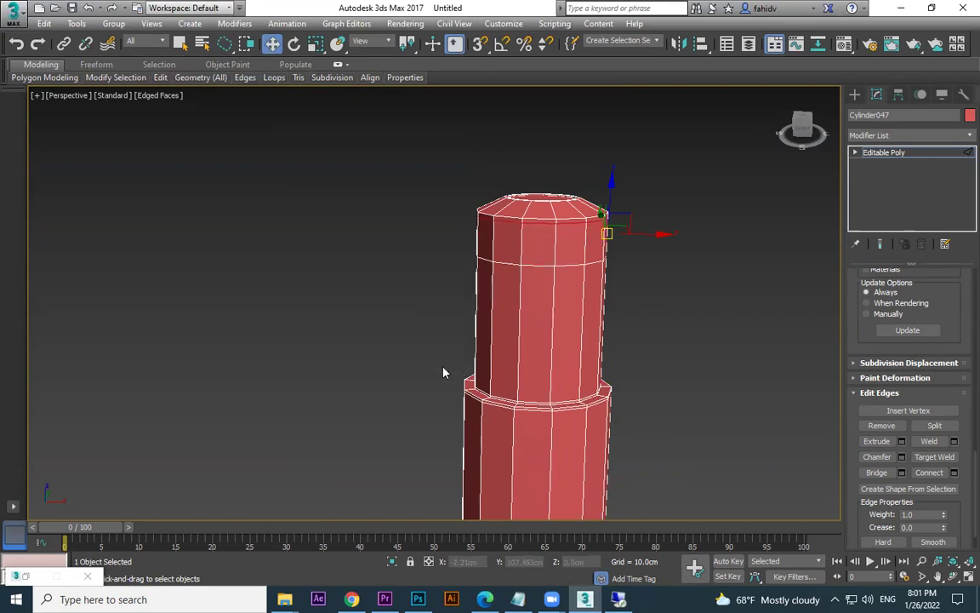
- Leave edge editing, deselect the head tube and turn off edged faces in the Perspective view
click(855, 93)
click(728, 294)
scroll(719, 311, down, 6)
key(F3)
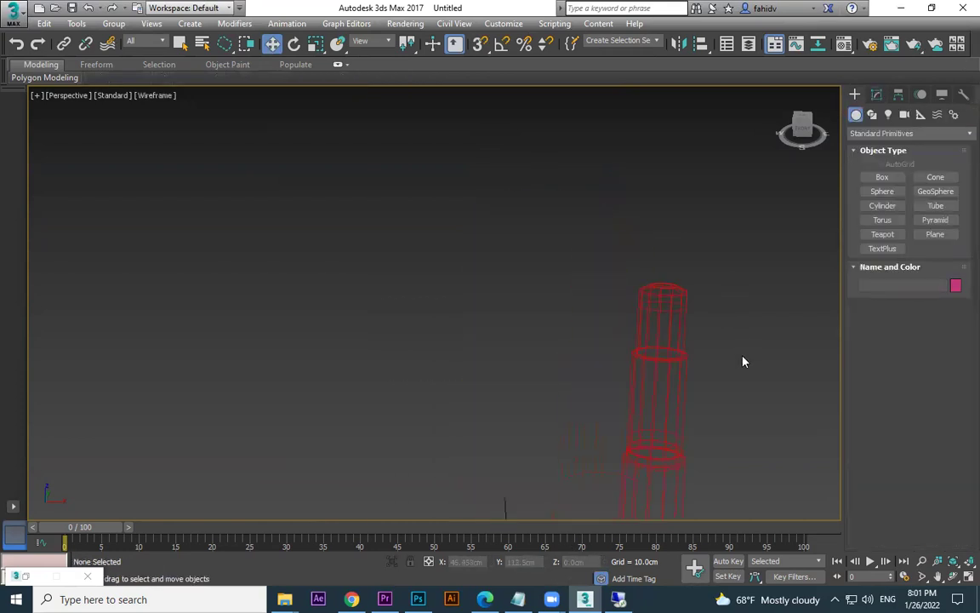
key(F3)
key(F4)
middle_drag(743, 357, 543, 289)
scroll(492, 357, down, 5)
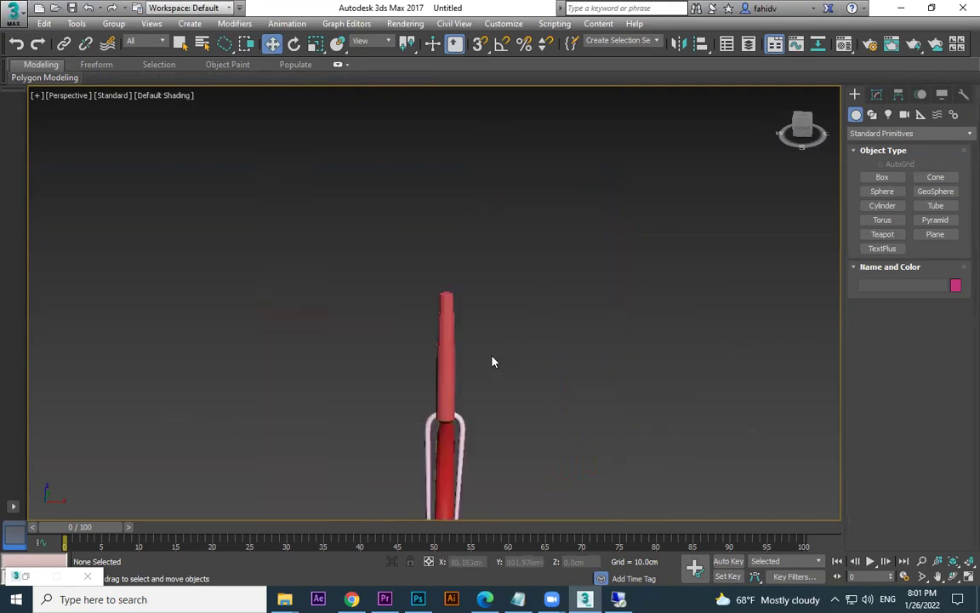
- Apply a MeshSmooth modifier to the head tube and set its iterations to 2
click(446, 366)
click(877, 94)
click(969, 135)
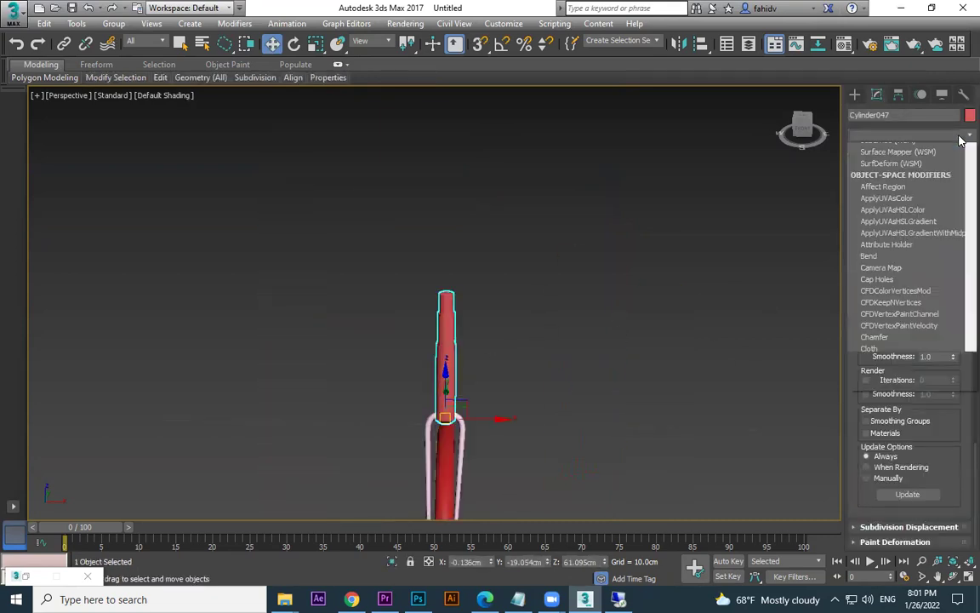
scroll(910, 255, down, 10)
click(904, 234)
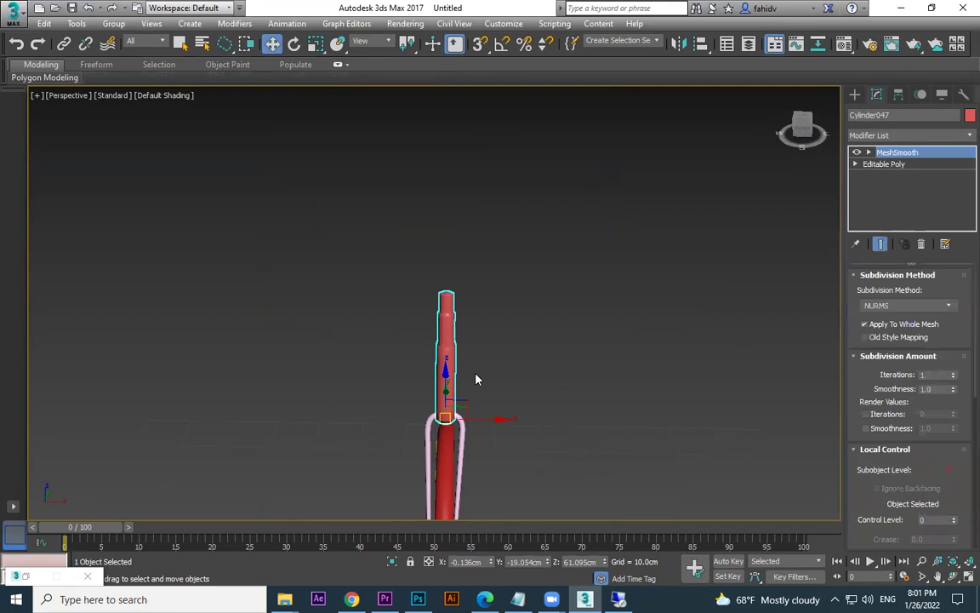
scroll(545, 366, up, 3)
click(954, 373)
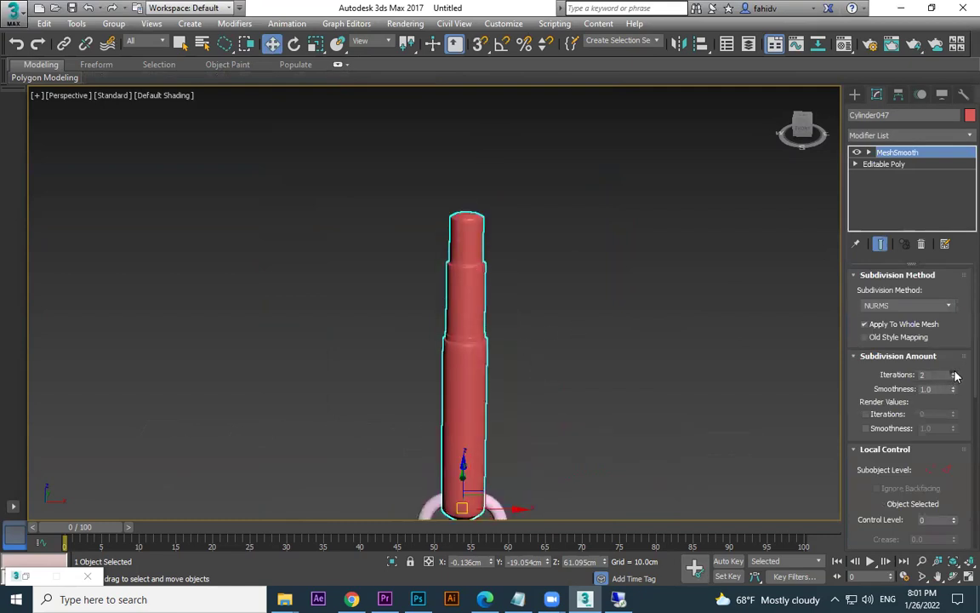
- Deselect the head tube and examine its smoothed surface up close in default shading
click(647, 381)
key(F3)
key(F4)
key(F3)
key(F3)
scroll(551, 344, up, 6)
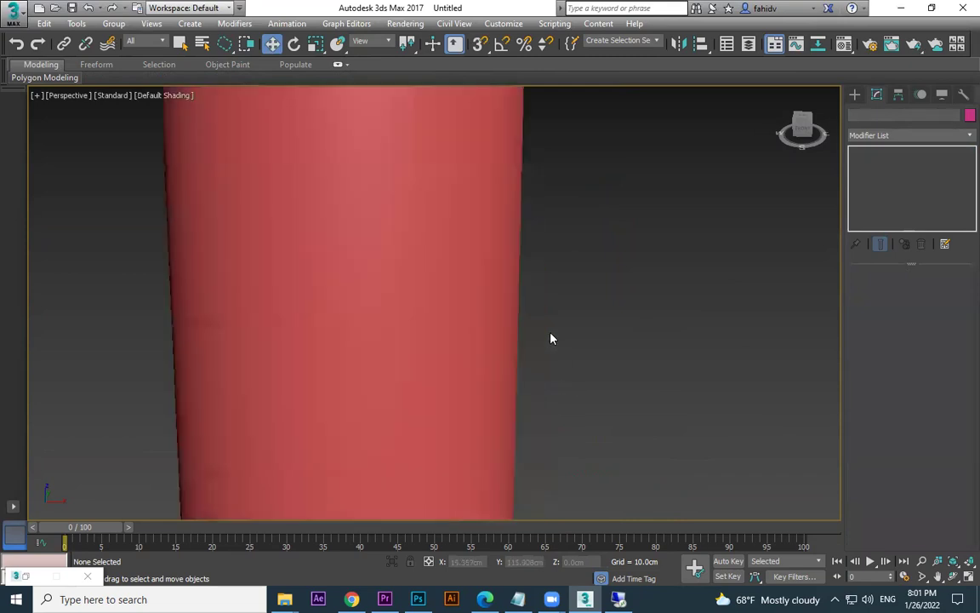
alt+middle_drag(557, 336, 611, 347)
scroll(651, 368, down, 8)
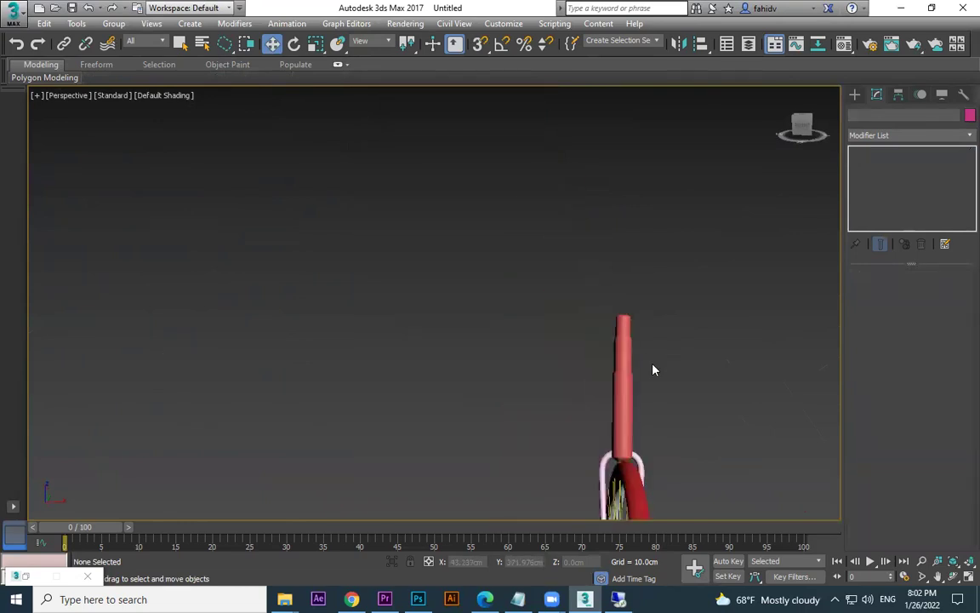
- Show edged faces again and move the smoothed head tube slightly along X to about -0.088 cm
key(F4)
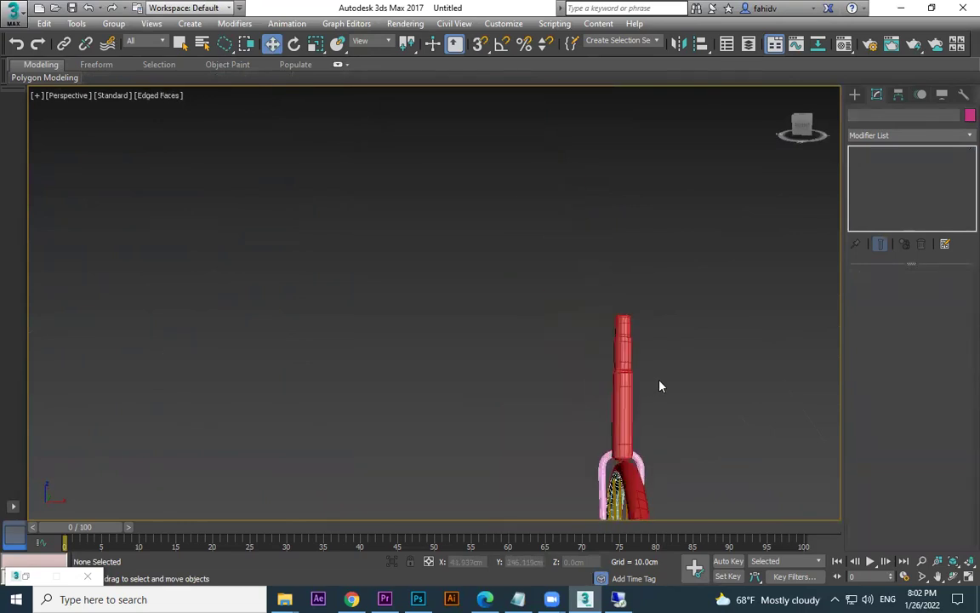
click(622, 398)
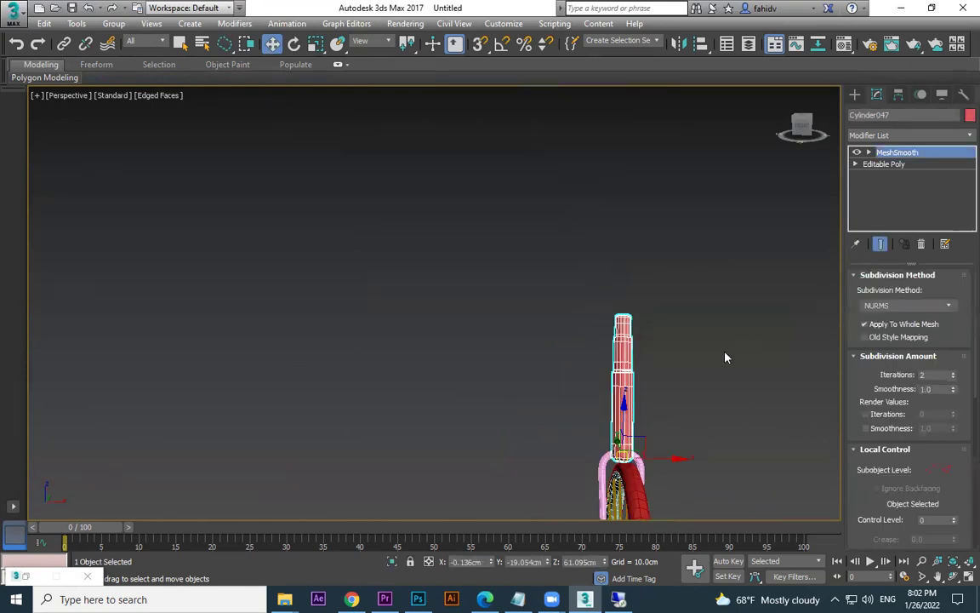
drag(679, 461, 677, 459)
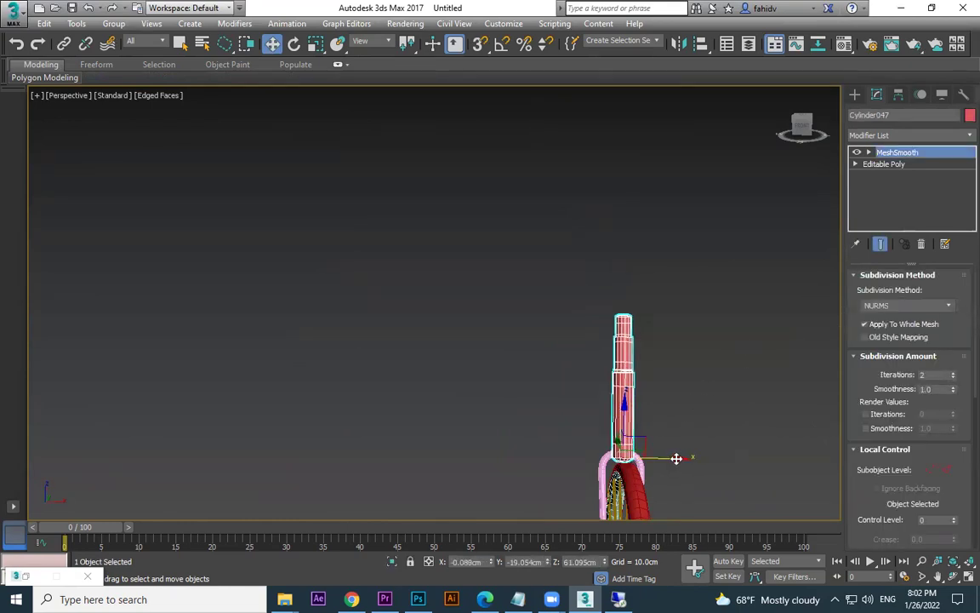
- Compare the head tube, fork and wheel with the reference image in the Left view and inspect them in Perspective
key(l)
scroll(615, 391, down, 8)
middle_drag(710, 352, 686, 143)
middle_drag(693, 294, 682, 225)
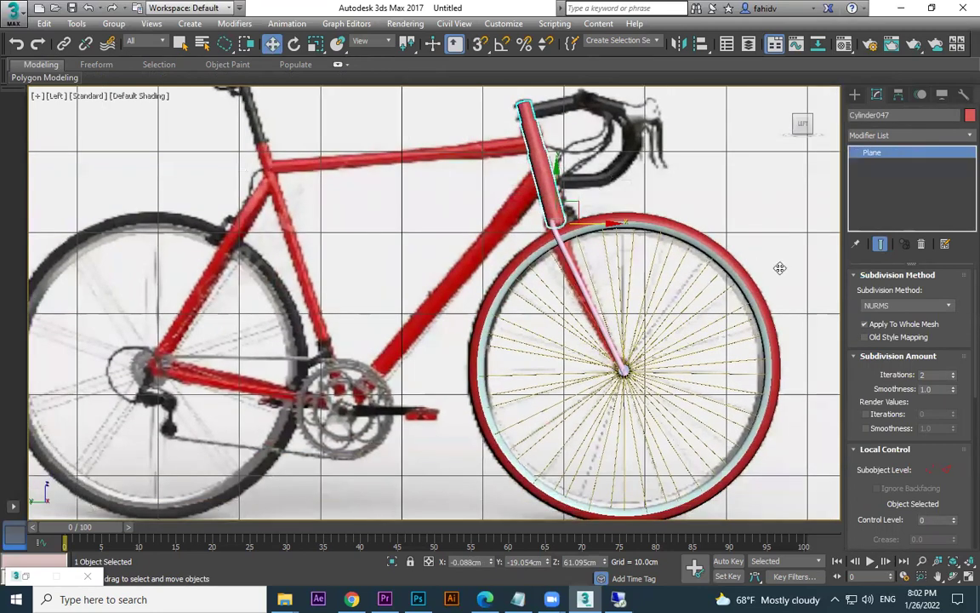
click(780, 268)
key(p)
scroll(743, 295, down, 3)
middle_drag(701, 415, 668, 283)
alt+middle_drag(661, 244, 590, 331)
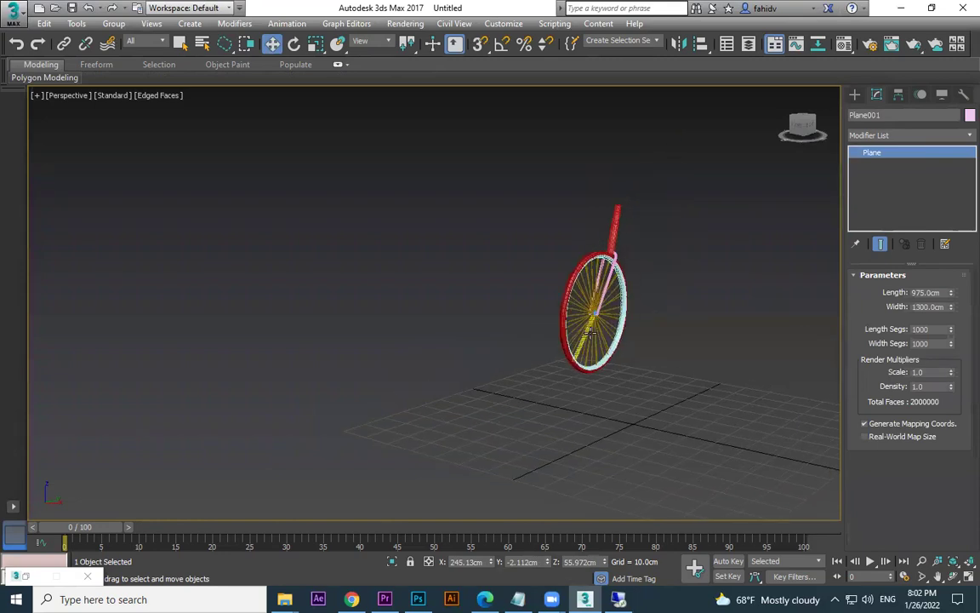
key(l)
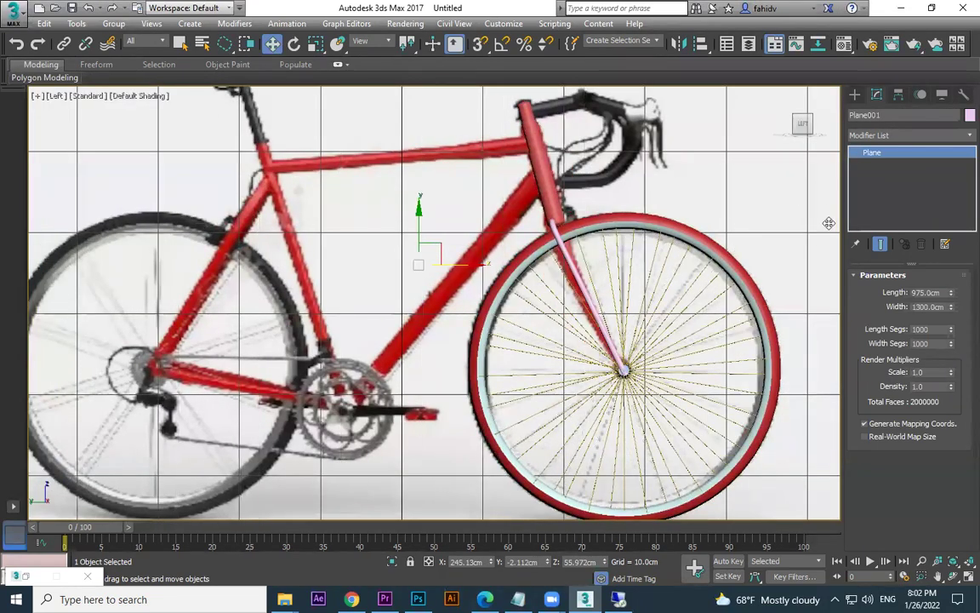
- Deselect everything and orbit the Perspective view to examine the bicycle reference image on its plane in default shading
scroll(752, 276, down, 5)
mouse_move(759, 493)
mouse_down()
mouse_move(723, 352)
mouse_move(769, 388)
mouse_move(703, 358)
mouse_up()
key(p)
click(670, 396)
scroll(671, 394, down, 5)
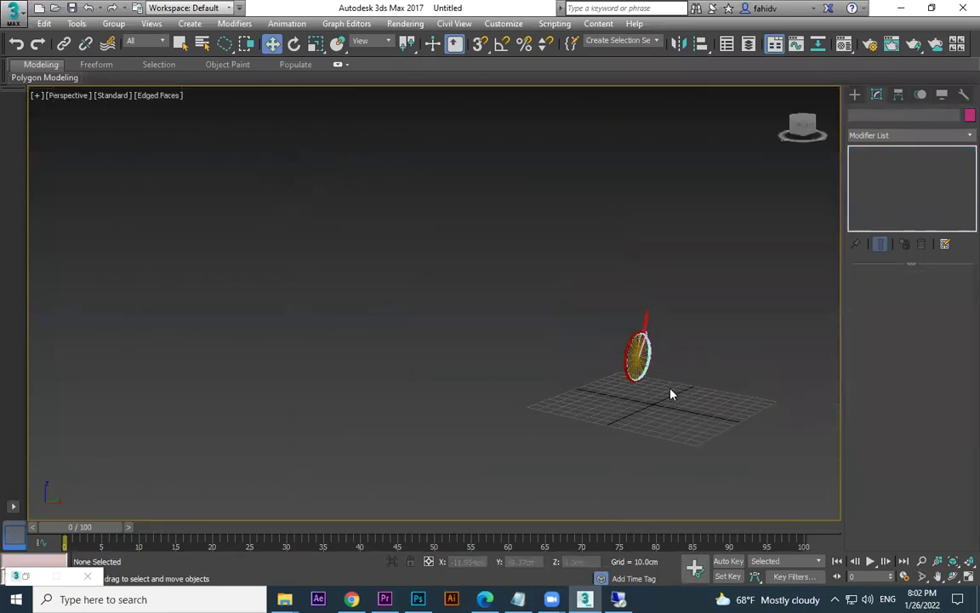
scroll(691, 405, down, 5)
alt+middle_drag(844, 431, 331, 376)
middle_drag(331, 377, 502, 418)
key(F3)
key(F3)
scroll(493, 416, up, 10)
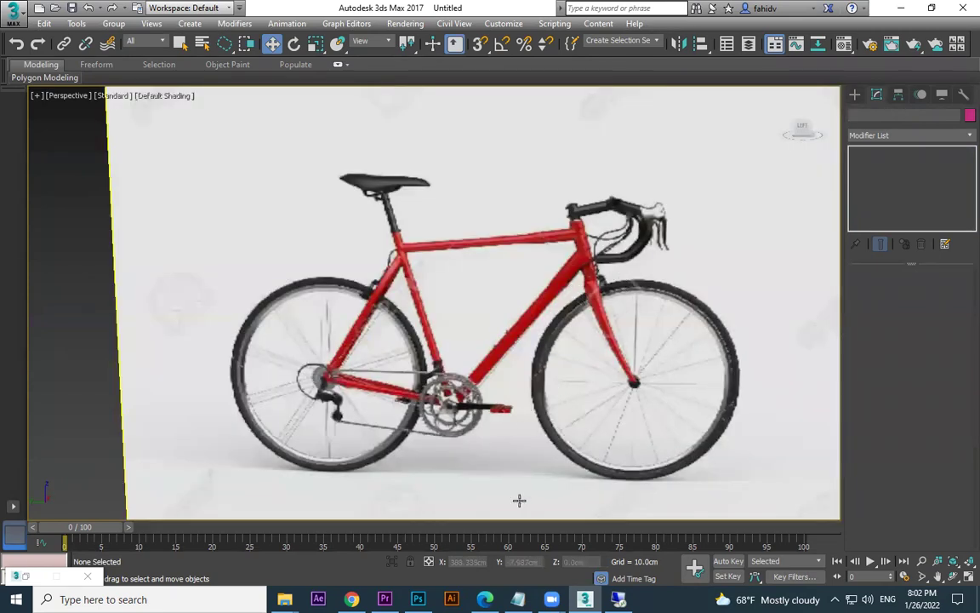
- Switch to Chrome, search Google Images for "bicycle" in a new tab and browse the pictures
click(351, 599)
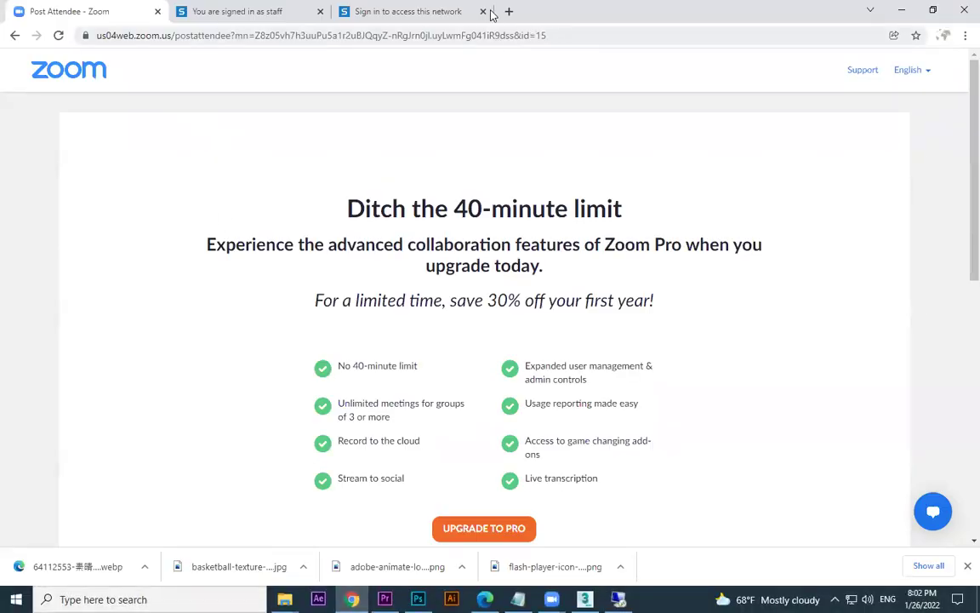
key(ctrl+t)
text(bycle)
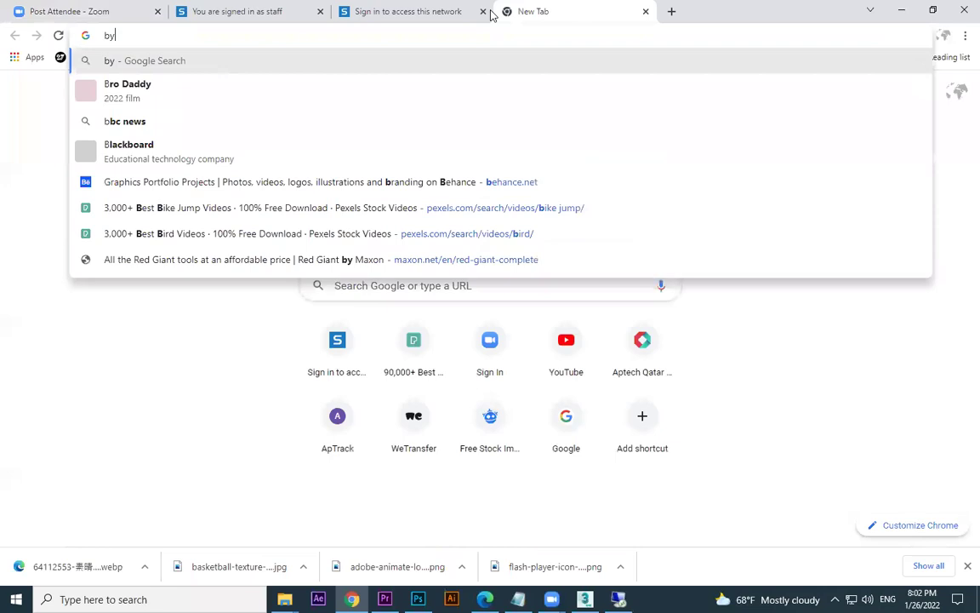
key(Return)
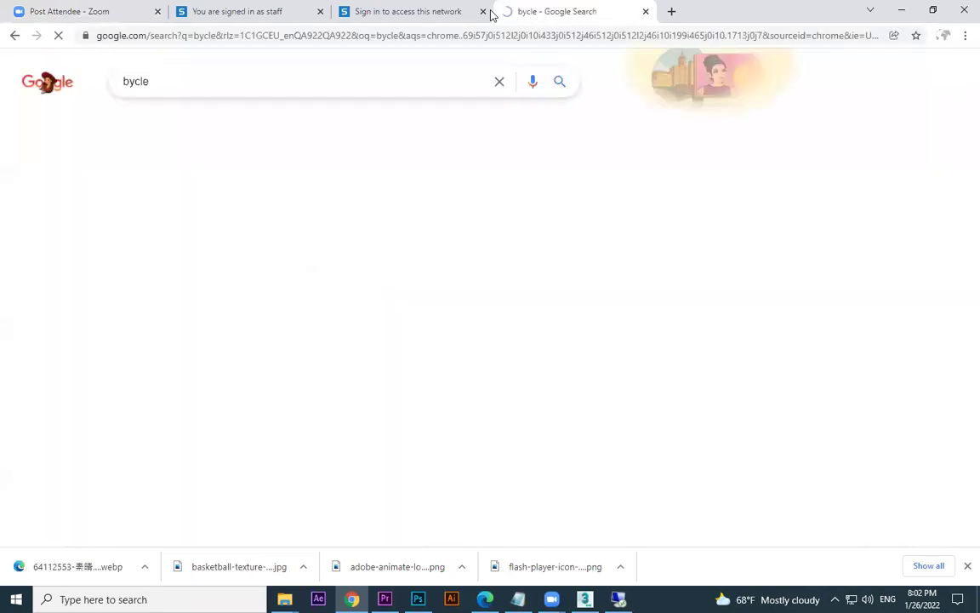
click(229, 179)
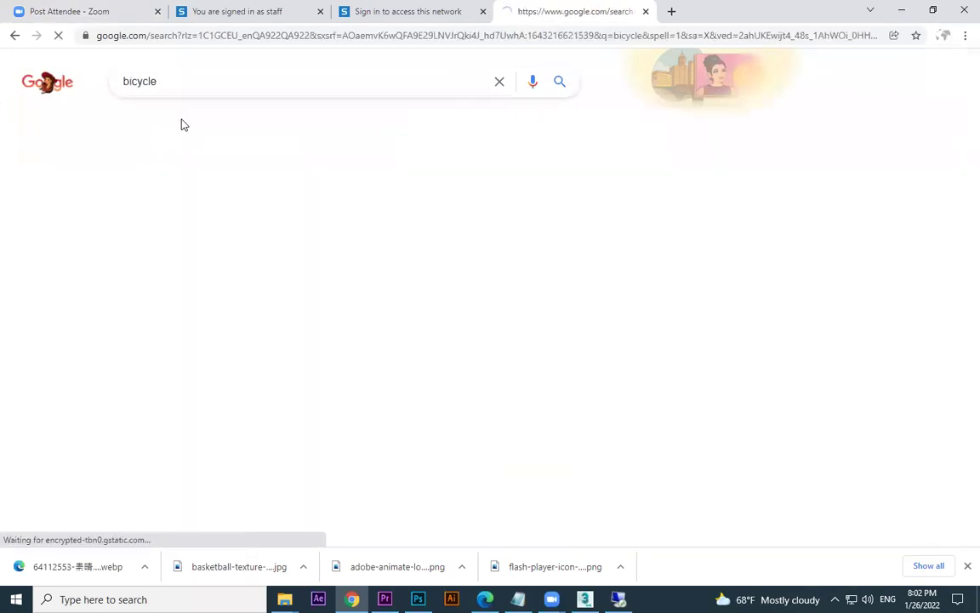
click(191, 128)
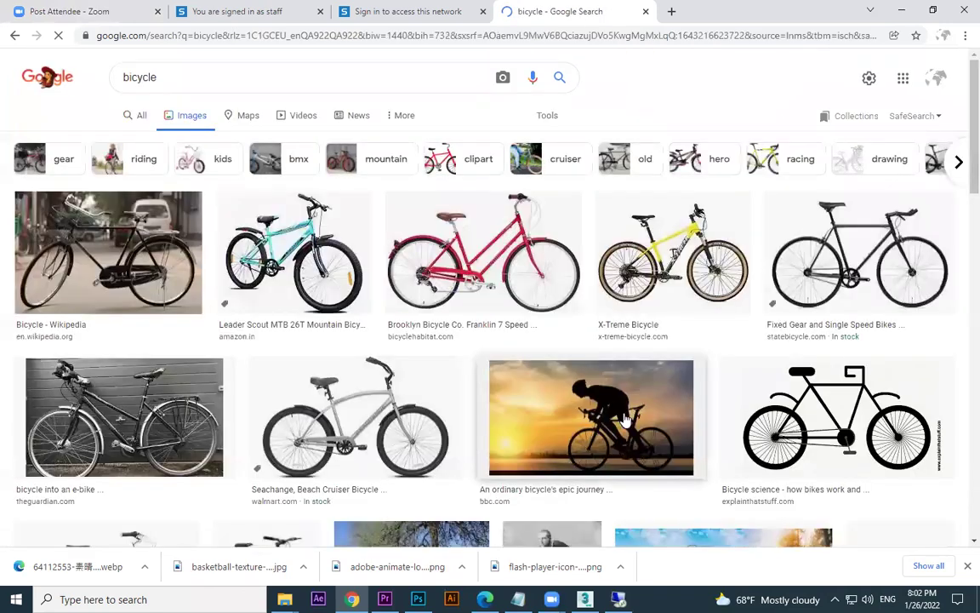
scroll(338, 293, down, 2)
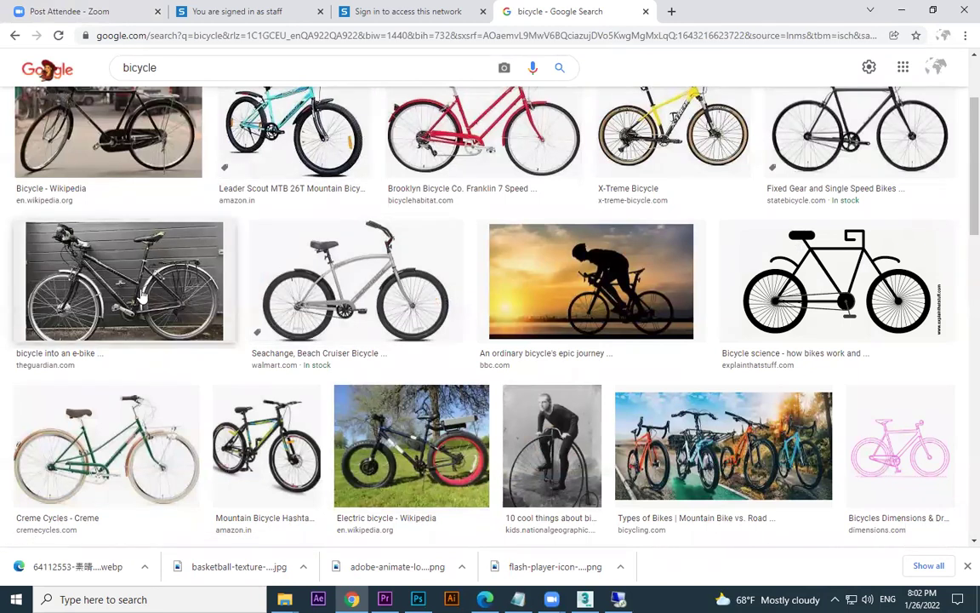
- Switch from Chrome back to 3ds Max and inspect the front wheel, fork and reference image in Perspective
click(901, 11)
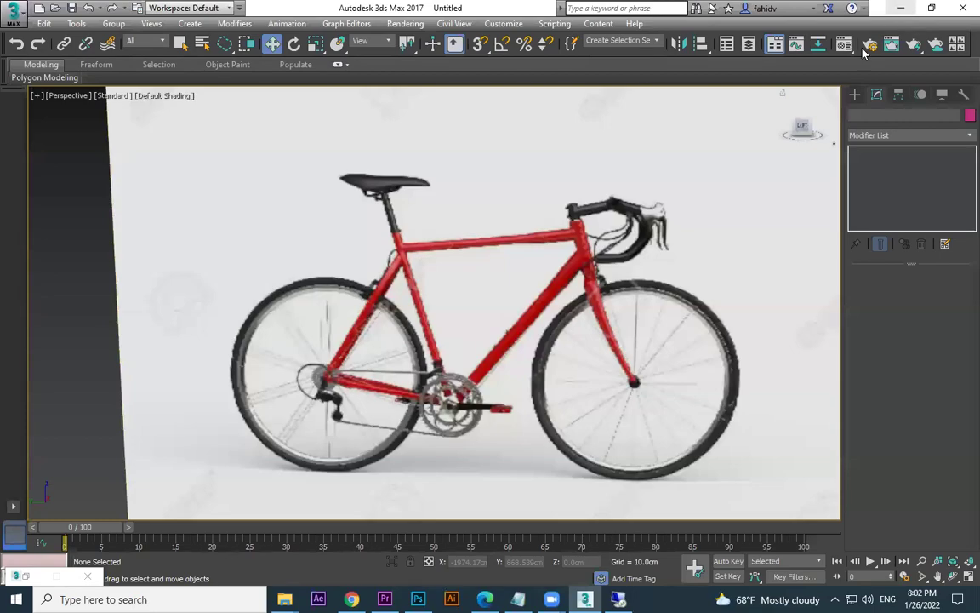
click(901, 8)
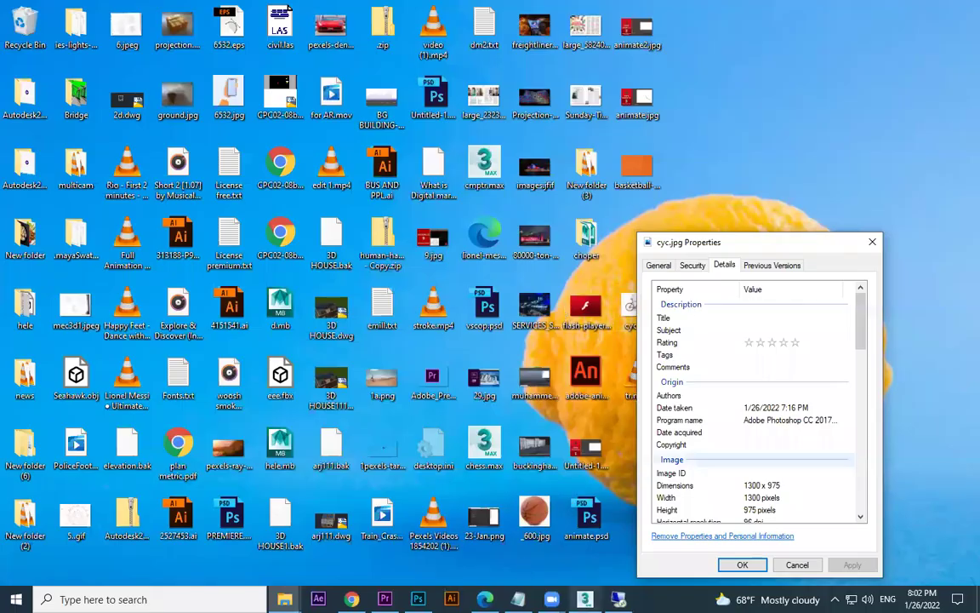
click(585, 599)
click(840, 17)
scroll(630, 323, down, 5)
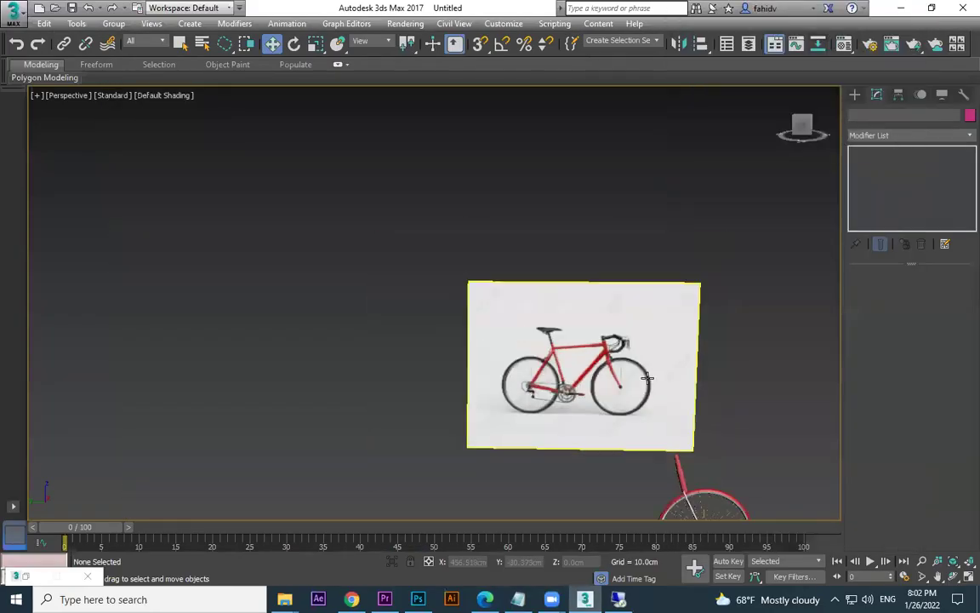
scroll(608, 272, up, 5)
scroll(608, 274, up, 4)
scroll(558, 277, down, 3)
alt+middle_drag(556, 284, 571, 287)
scroll(545, 290, down, 5)
scroll(534, 292, up, 6)
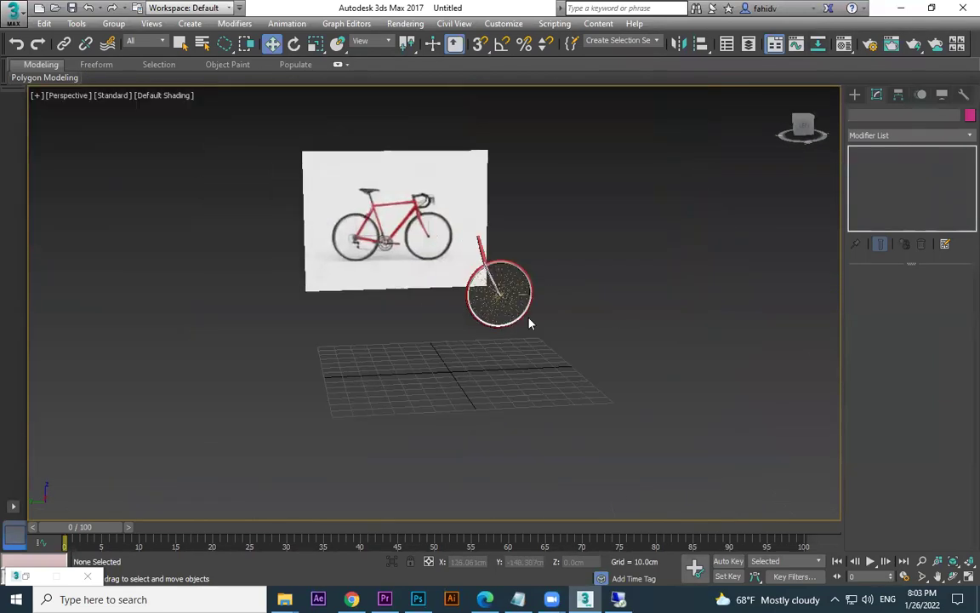
scroll(628, 352, down, 3)
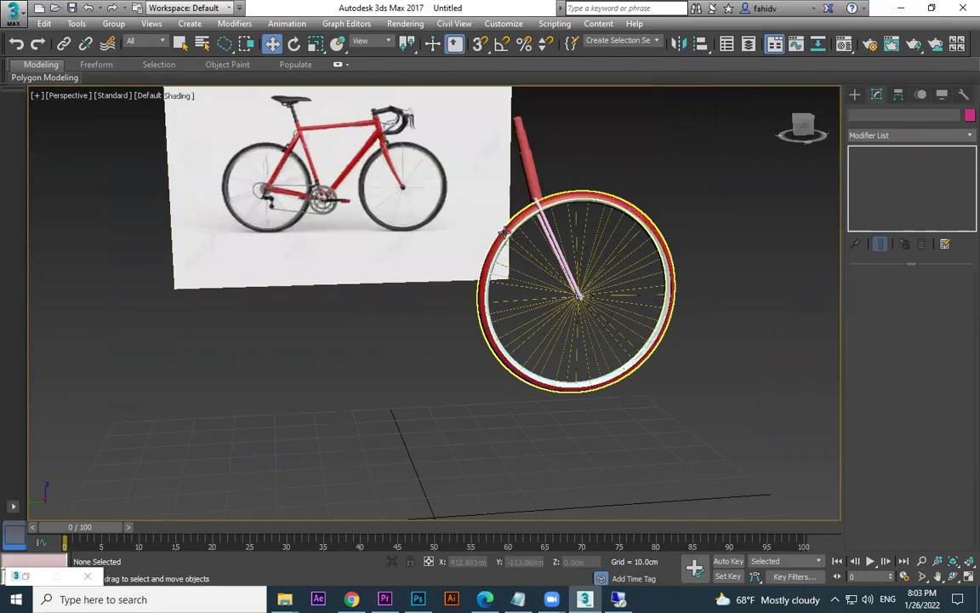
- Try a copy of the red tyre offset along Y beside the wheel and delete it
click(504, 227)
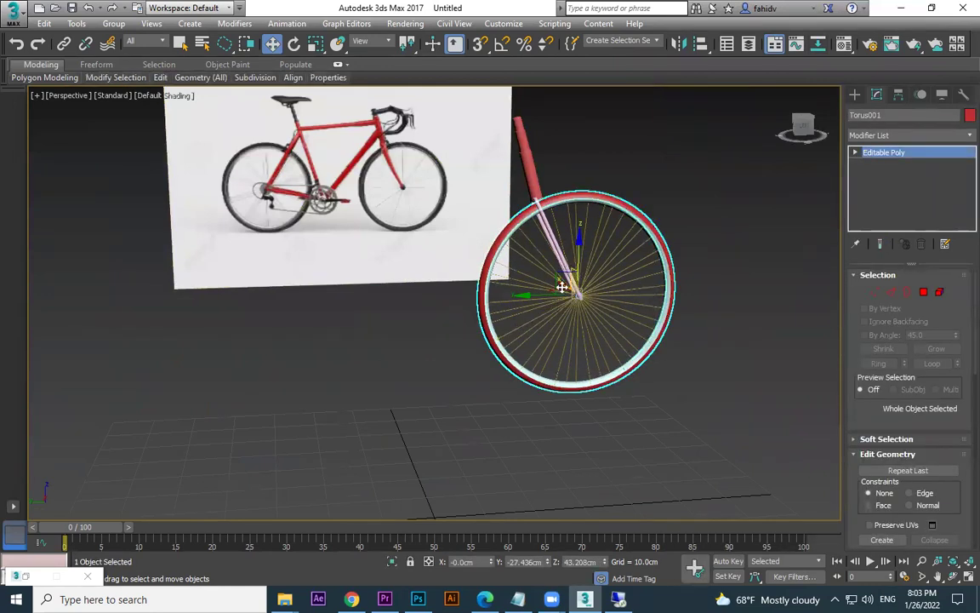
shift+drag(527, 296, 710, 292)
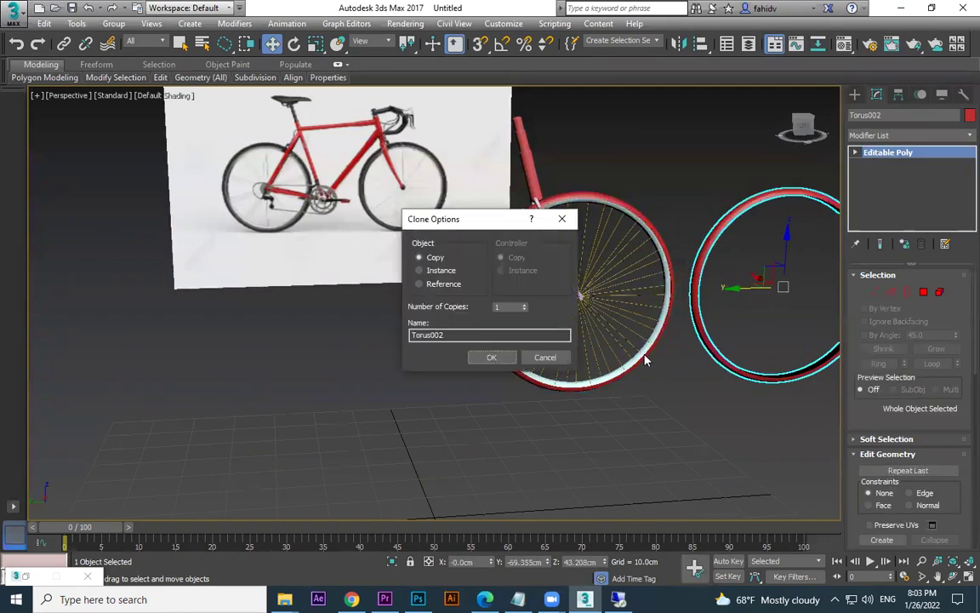
click(493, 358)
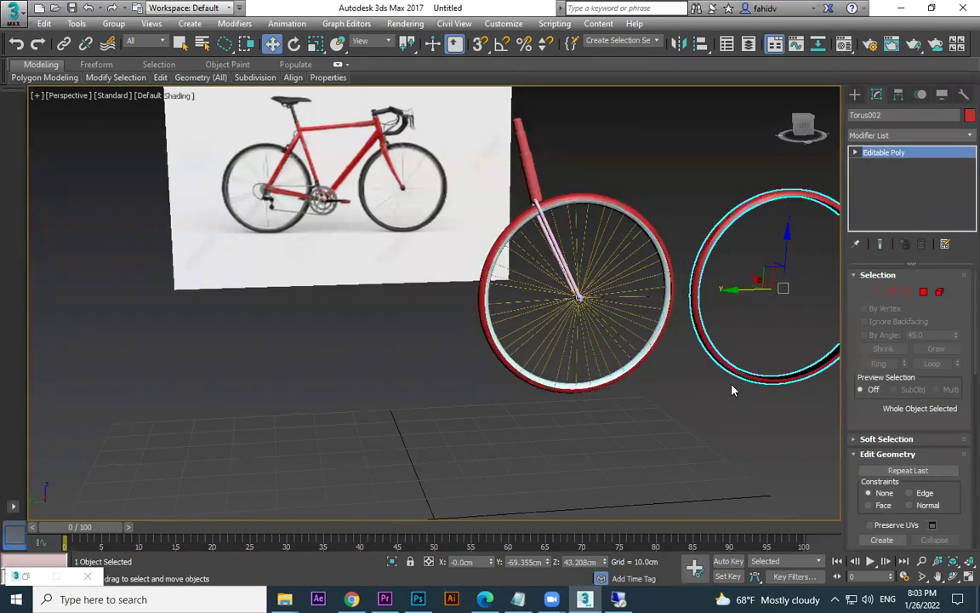
middle_drag(733, 389, 640, 400)
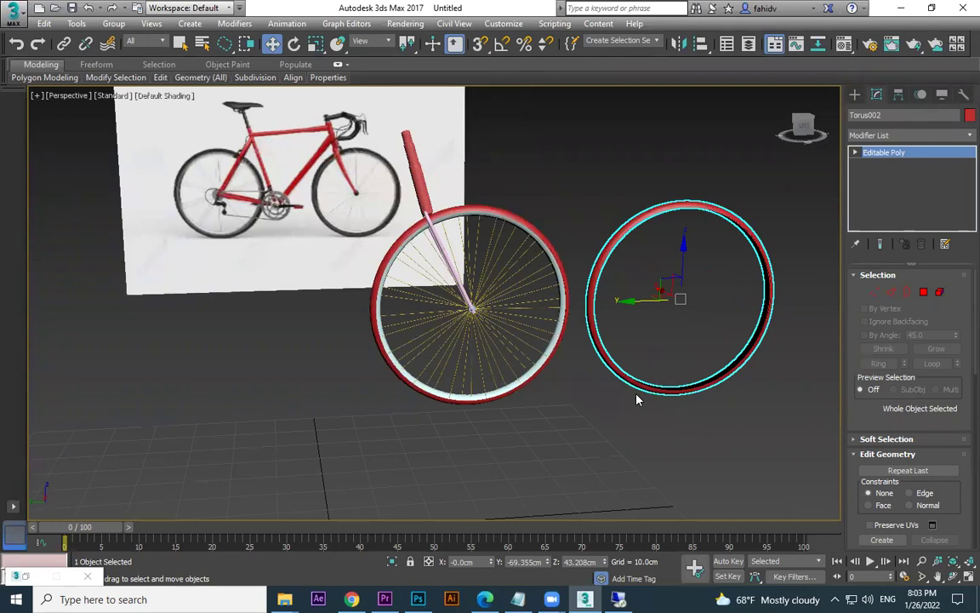
key(Delete)
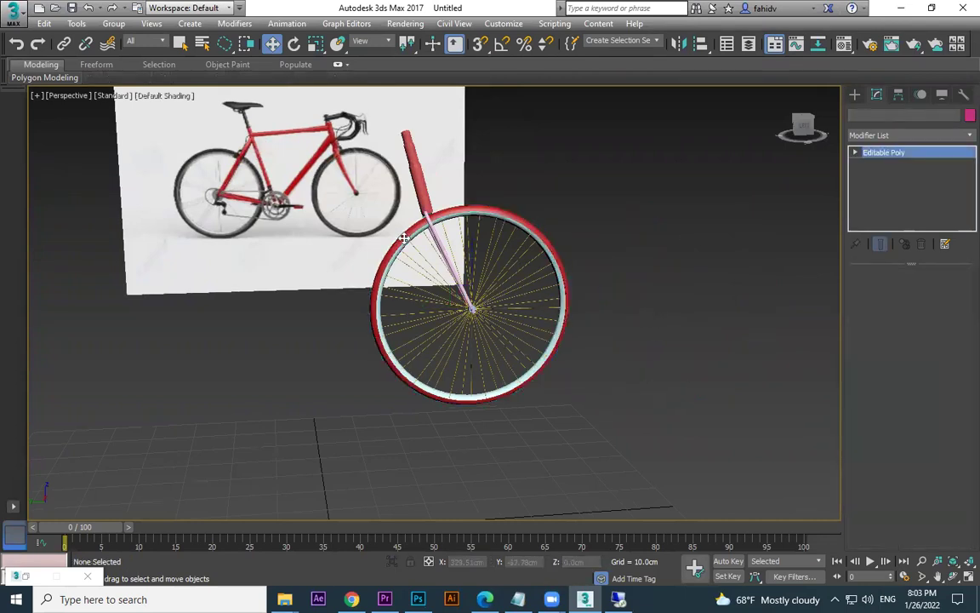
- Clone the red tyre as a single copy practically in place over the front wheel
click(403, 239)
click(631, 301)
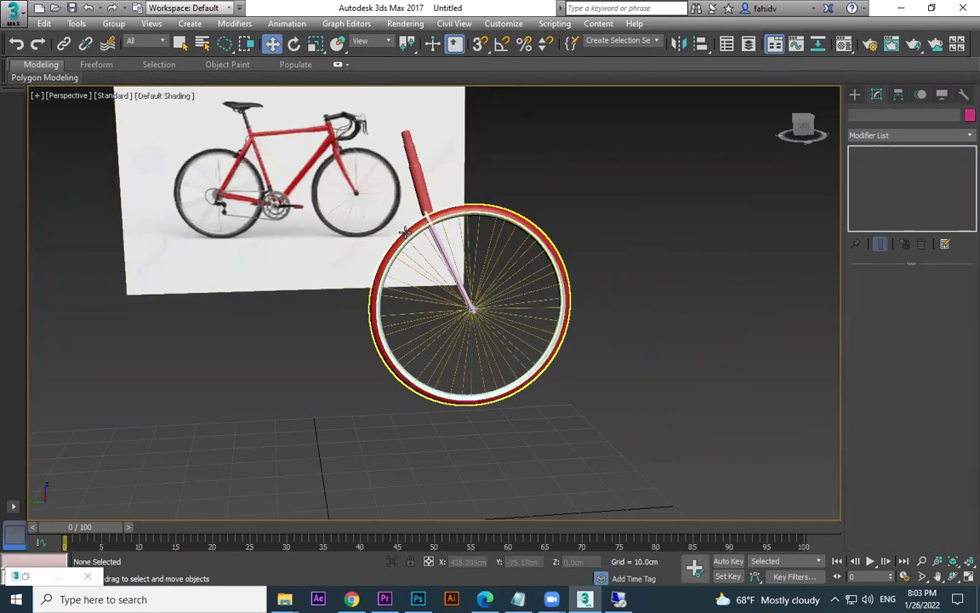
click(405, 396)
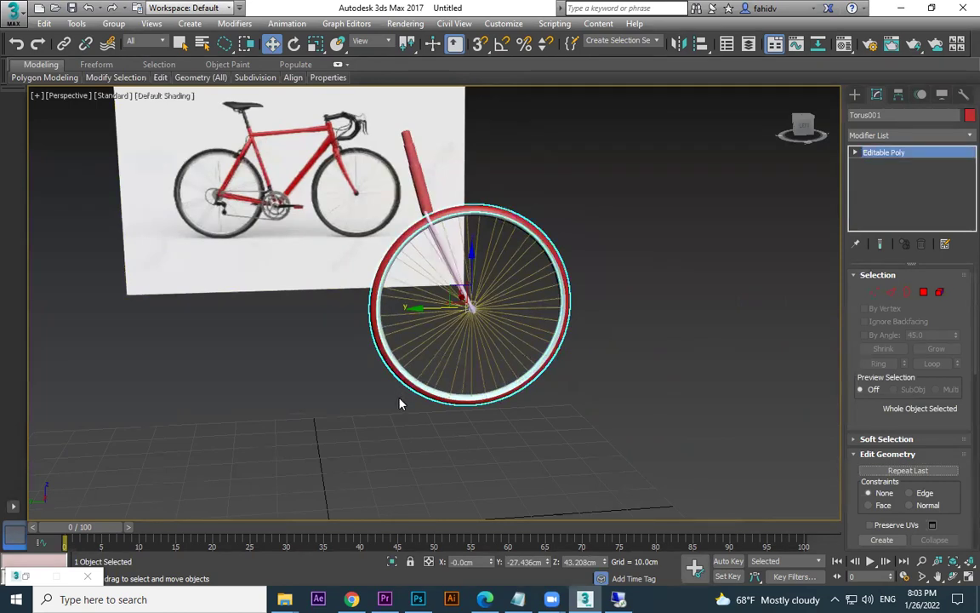
click(362, 344)
click(390, 314)
scroll(435, 352, up, 3)
mouse_move(491, 230)
shift+mouse_down()
mouse_move(494, 242)
mouse_move(493, 230)
shift+mouse_up()
click(499, 357)
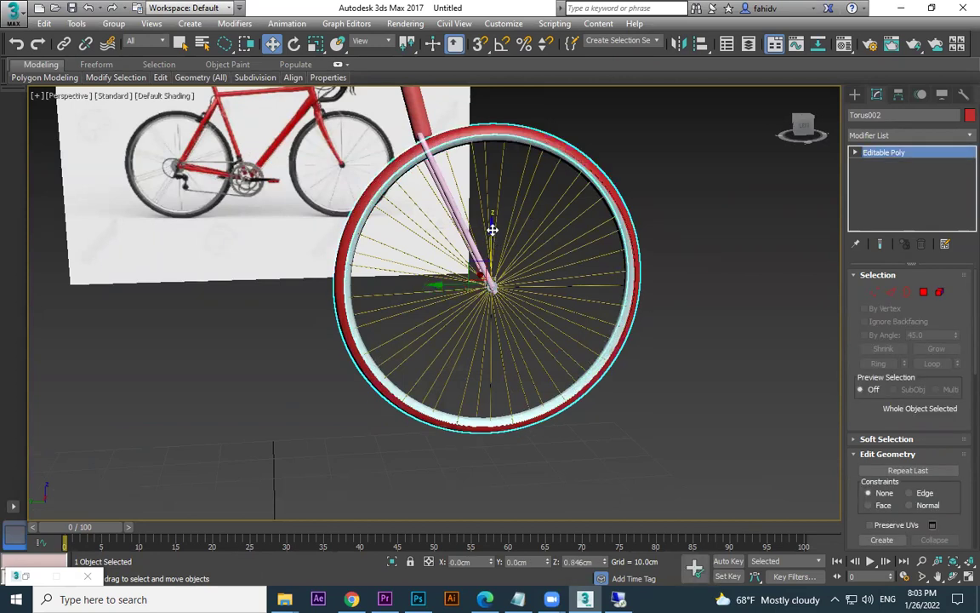
- Isolate the tyre copy and frame it in the Perspective view
right_click(644, 158)
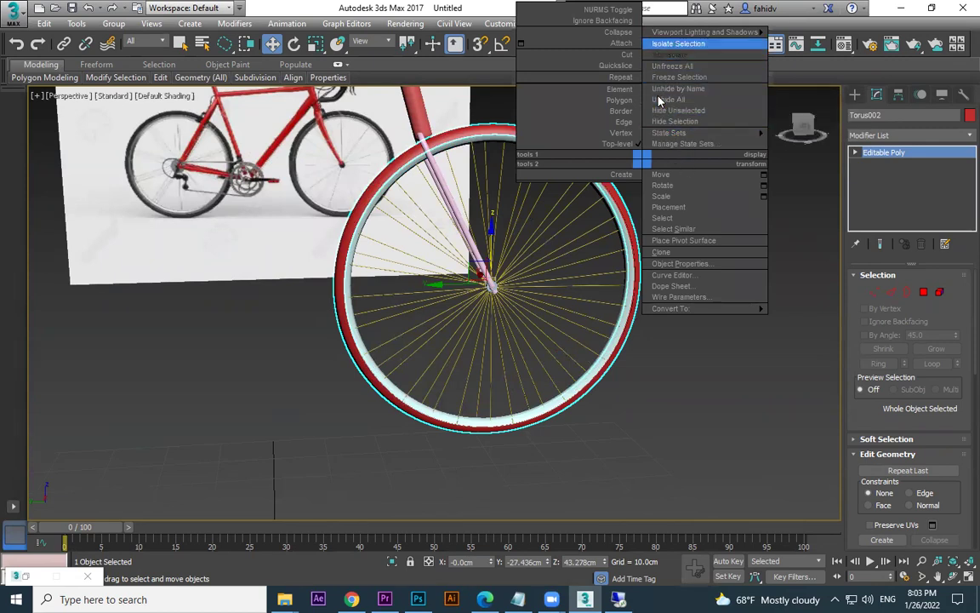
click(672, 44)
scroll(633, 228, down, 3)
scroll(609, 224, up, 1)
scroll(607, 224, up, 2)
alt+middle_drag(615, 225, 631, 244)
scroll(686, 304, up, 3)
scroll(685, 300, down, 3)
- Select the lower polygons of the isolated tyre copy and delete them to leave an upper mudguard arc
click(924, 293)
key(ctrl+a)
alt+middle_drag(696, 328, 745, 312)
scroll(706, 318, down, 2)
mouse_move(505, 466)
mouse_down()
mouse_move(696, 217)
mouse_move(631, 300)
mouse_move(500, 353)
mouse_up()
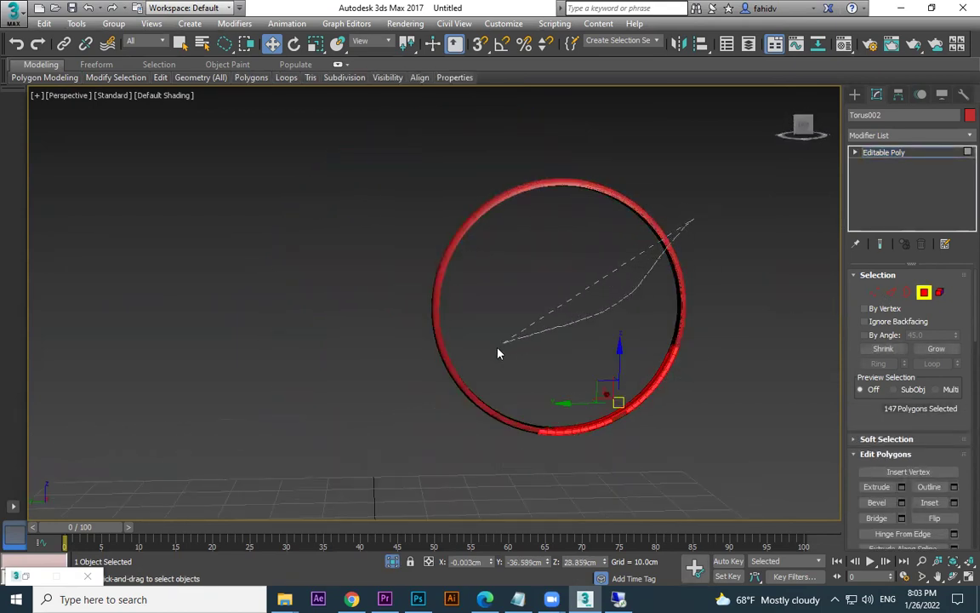
drag(802, 324, 792, 315)
key(Delete)
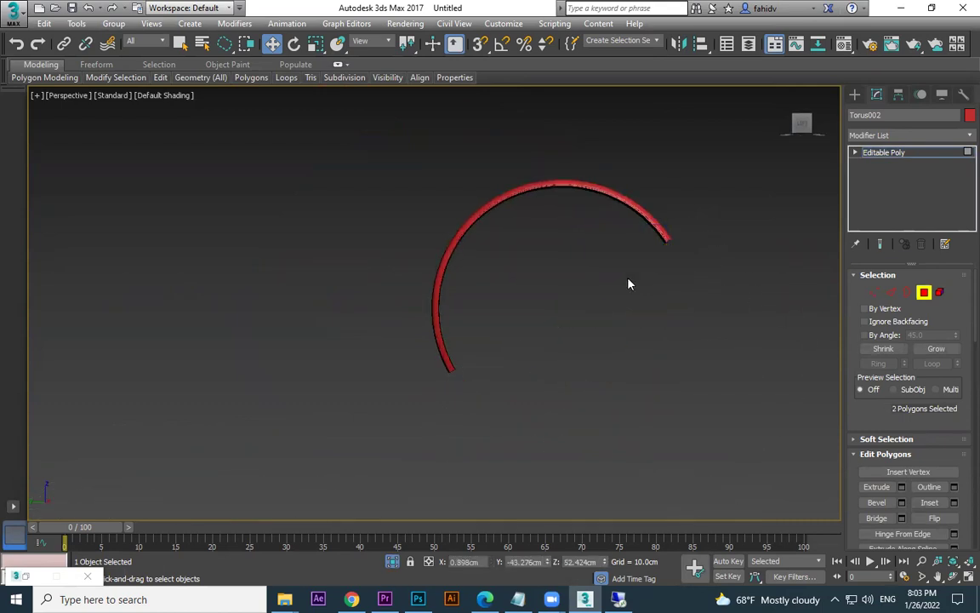
- Check a polygon at the arc's open lower end and end the isolation to bring back the bicycle parts
alt+middle_drag(630, 283, 481, 386)
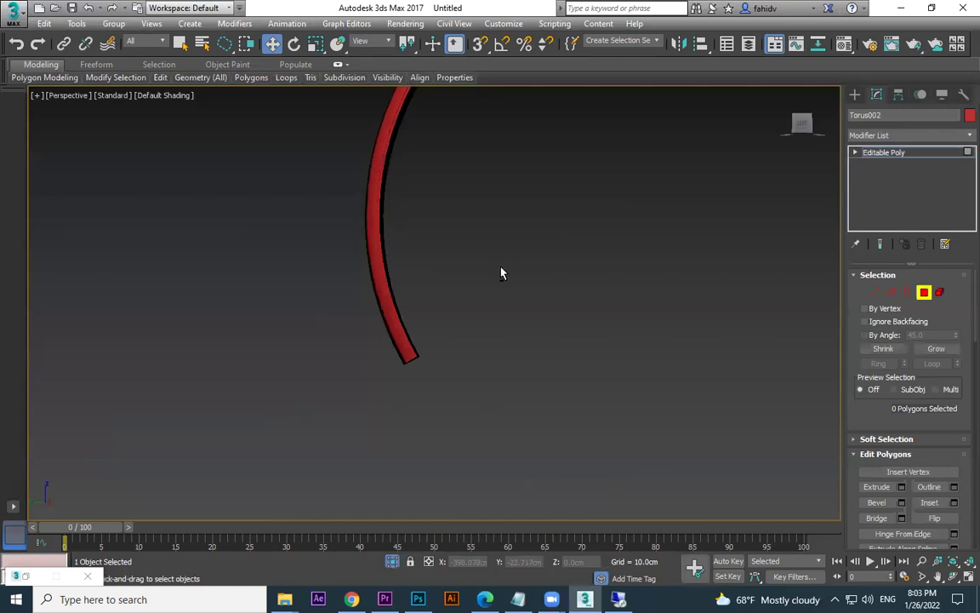
alt+middle_drag(501, 273, 439, 282)
click(918, 294)
click(517, 330)
scroll(720, 332, up, 3)
click(923, 292)
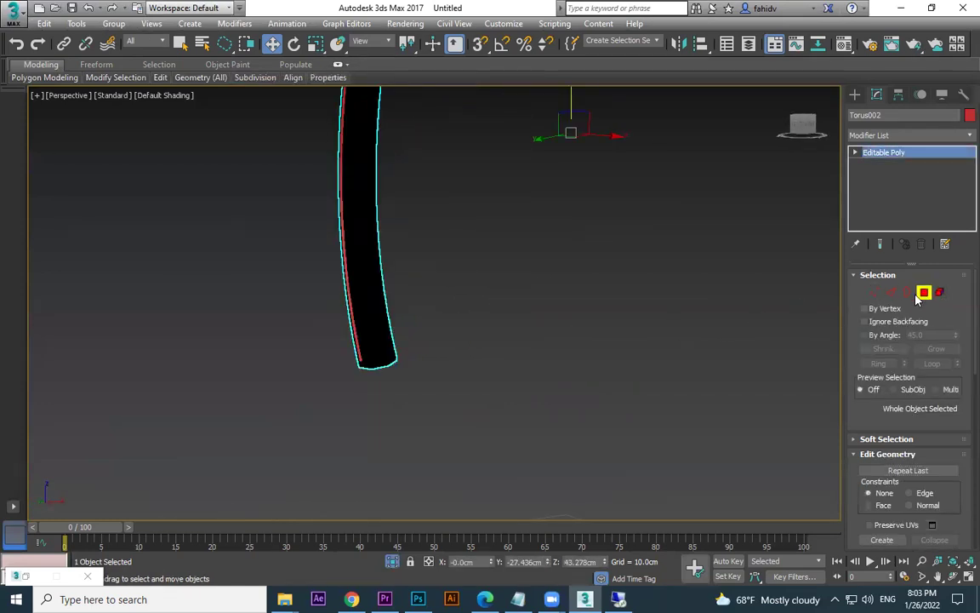
click(374, 353)
alt+middle_drag(457, 298, 767, 316)
right_click(737, 309)
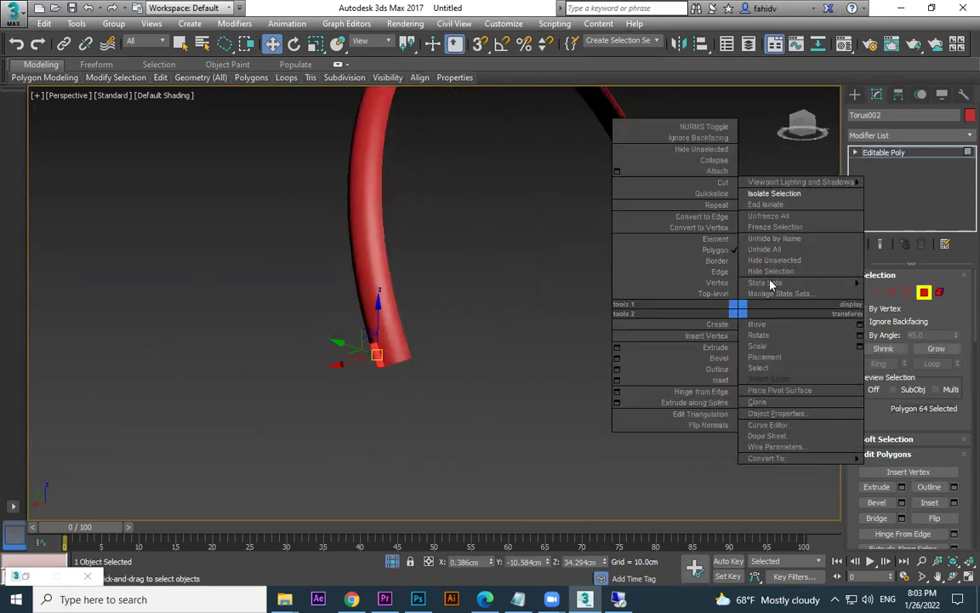
click(782, 205)
- Scale the mudguard arc uniformly to about 95.67 so it sits just outside the tyre
alt+middle_drag(640, 258, 737, 230)
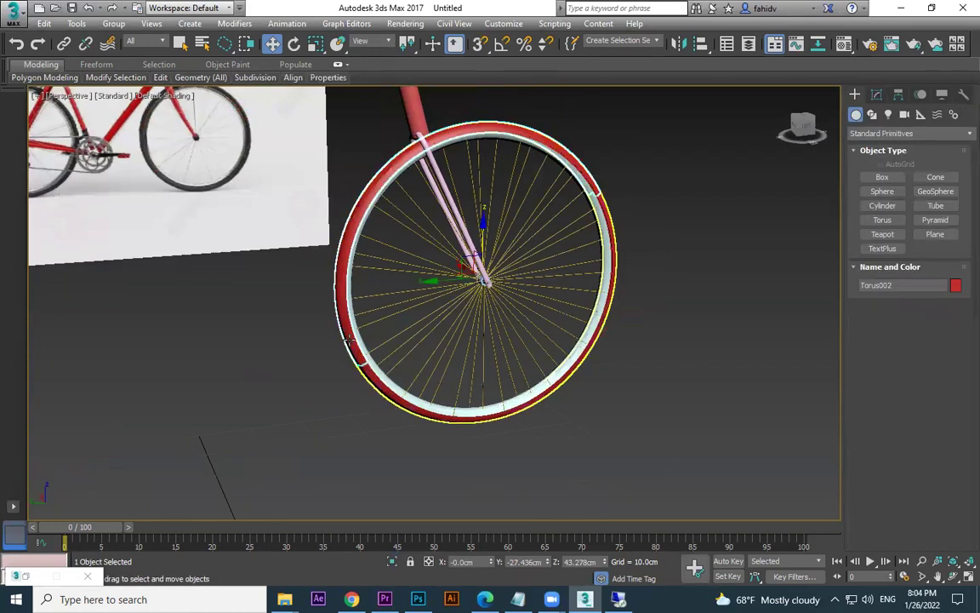
click(351, 336)
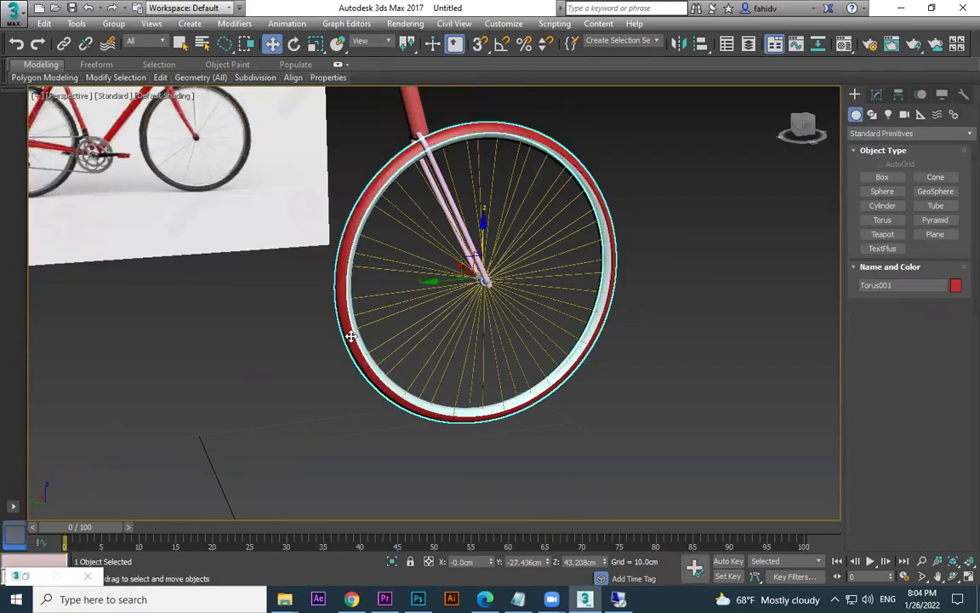
key(r)
drag(481, 283, 478, 271)
key(ctrl+z)
key(ctrl+z)
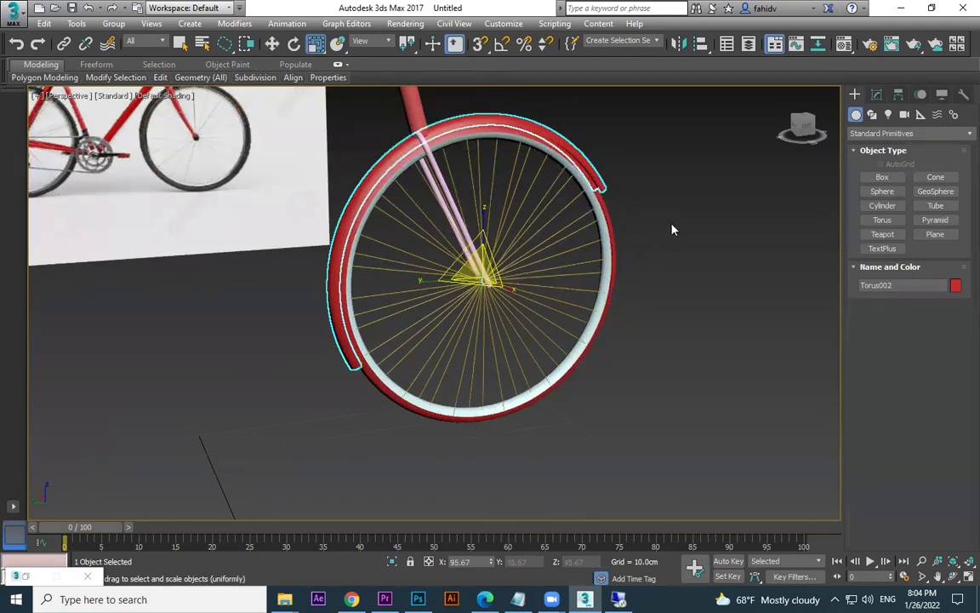
- Change the mudguard arc's object colour to orange and deselect it
click(956, 288)
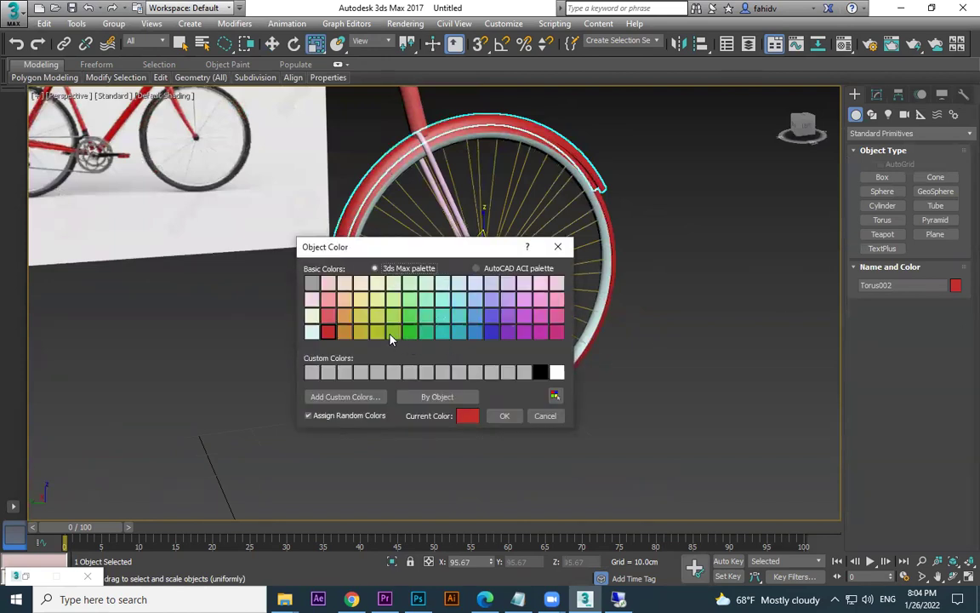
click(504, 416)
alt+middle_drag(691, 348, 727, 191)
click(736, 357)
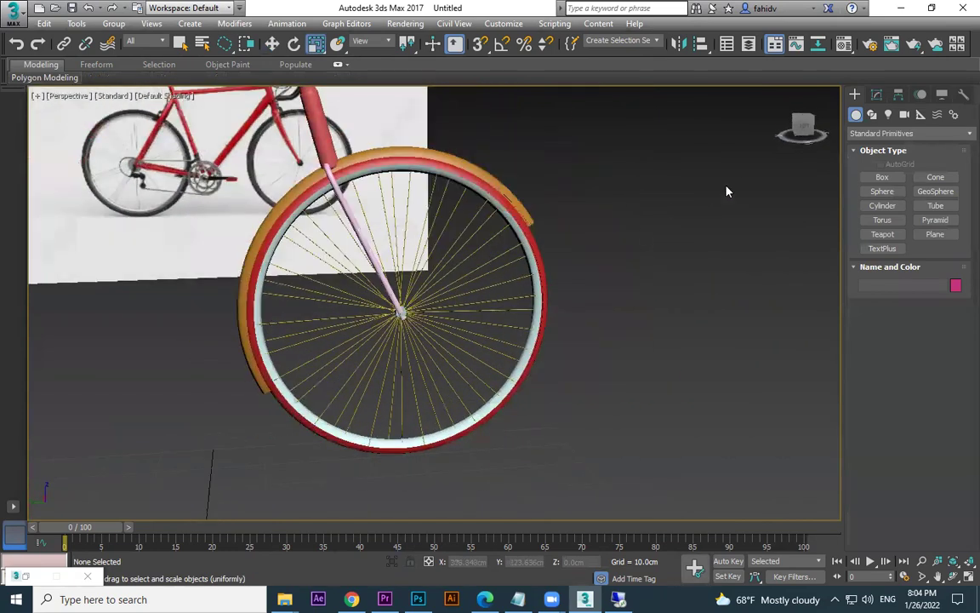
- Scale the orange mudguard non-uniformly to about 125.67 along Z and convert it to Editable Poly
click(514, 198)
alt+middle_drag(437, 285, 517, 154)
right_click(556, 159)
mouse_move(604, 306)
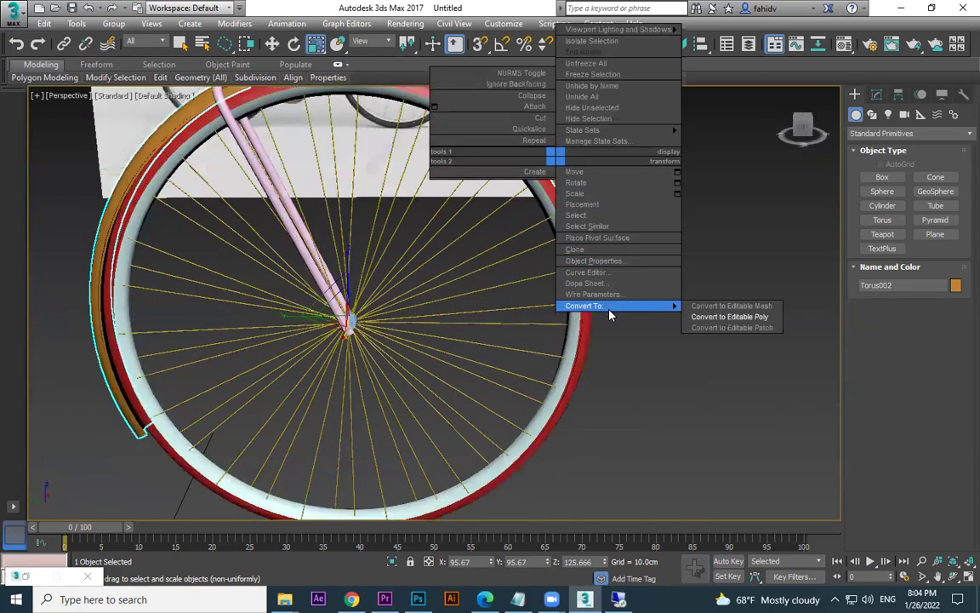
click(698, 315)
- Switch to wireframe and delete the mudguard polygons from just past the wheel's top to its front end
click(922, 294)
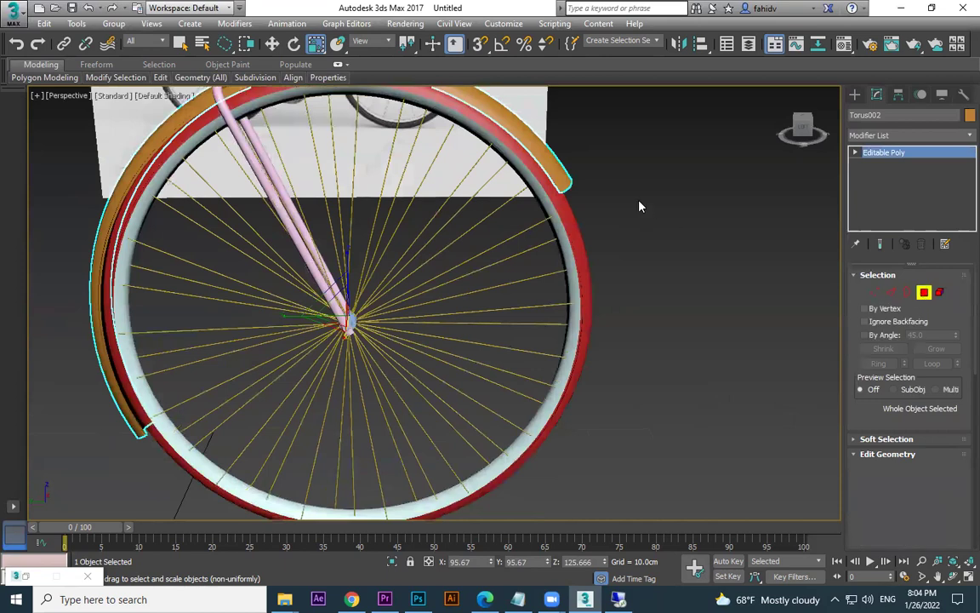
middle_drag(658, 253, 710, 330)
click(599, 239)
mouse_move(482, 251)
mouse_down()
mouse_move(732, 263)
mouse_move(694, 264)
mouse_up()
key(F3)
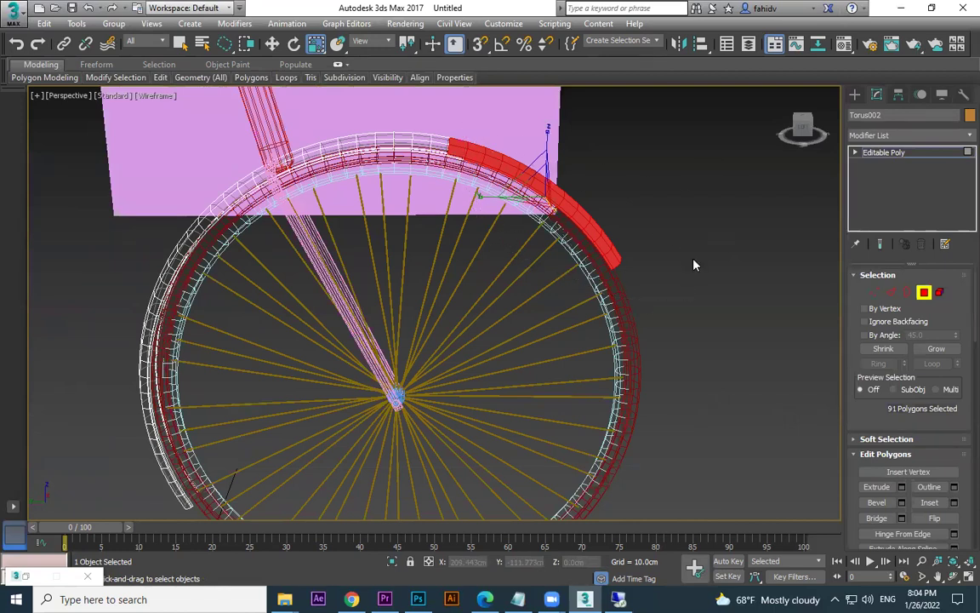
drag(485, 102, 498, 111)
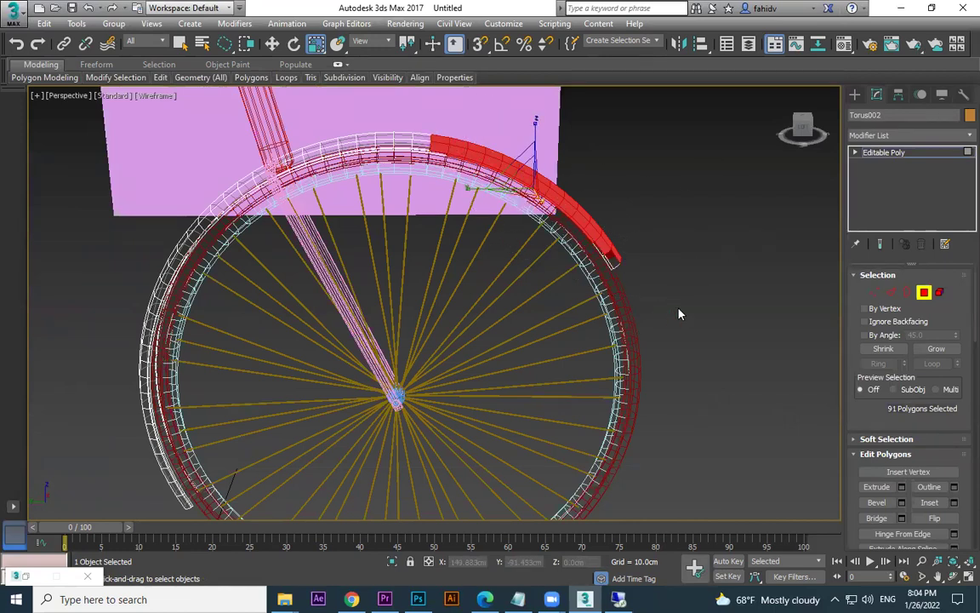
click(603, 185)
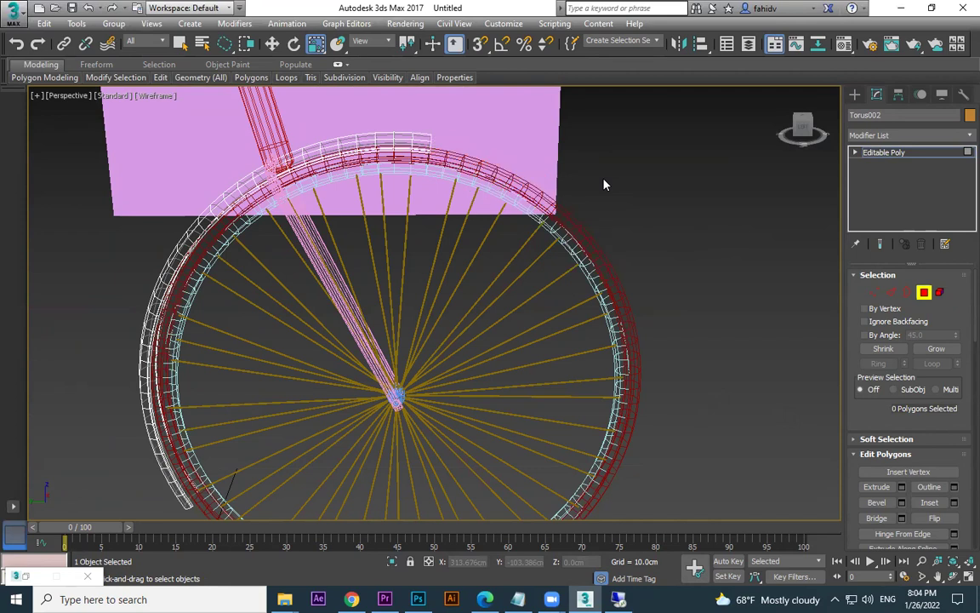
- Shorten the mudguard's lower rear end by deleting its last polygons
middle_drag(314, 428, 434, 346)
mouse_move(299, 362)
alt+middle_down()
mouse_move(287, 340)
mouse_move(284, 364)
alt+middle_up()
drag(219, 471, 348, 358)
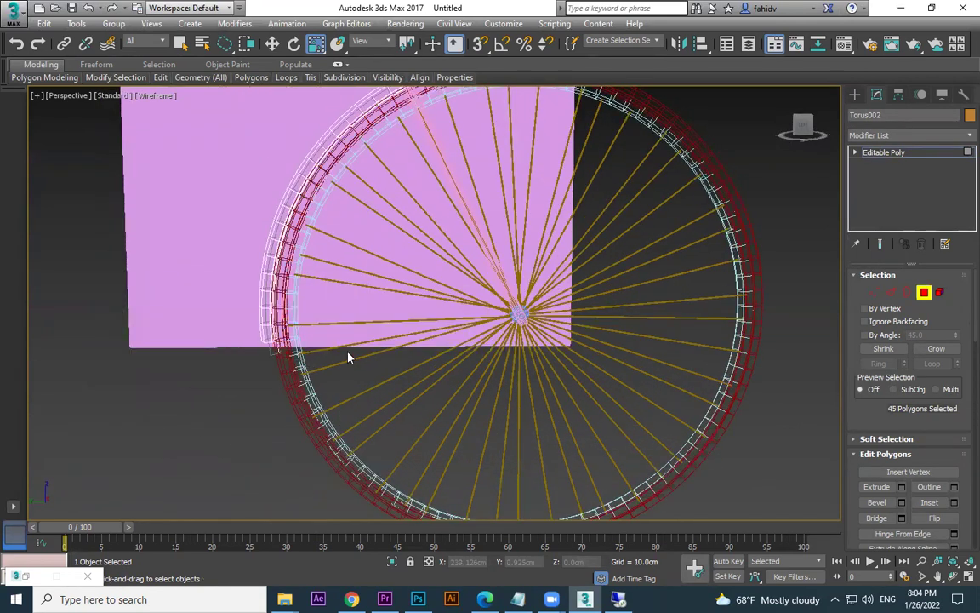
alt+middle_drag(291, 365, 291, 351)
drag(243, 348, 371, 416)
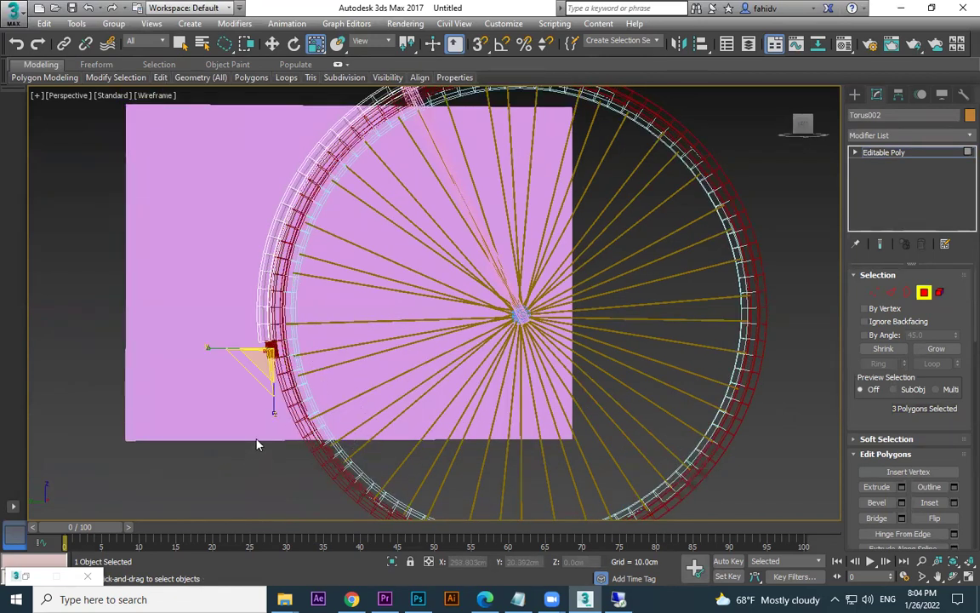
key(Delete)
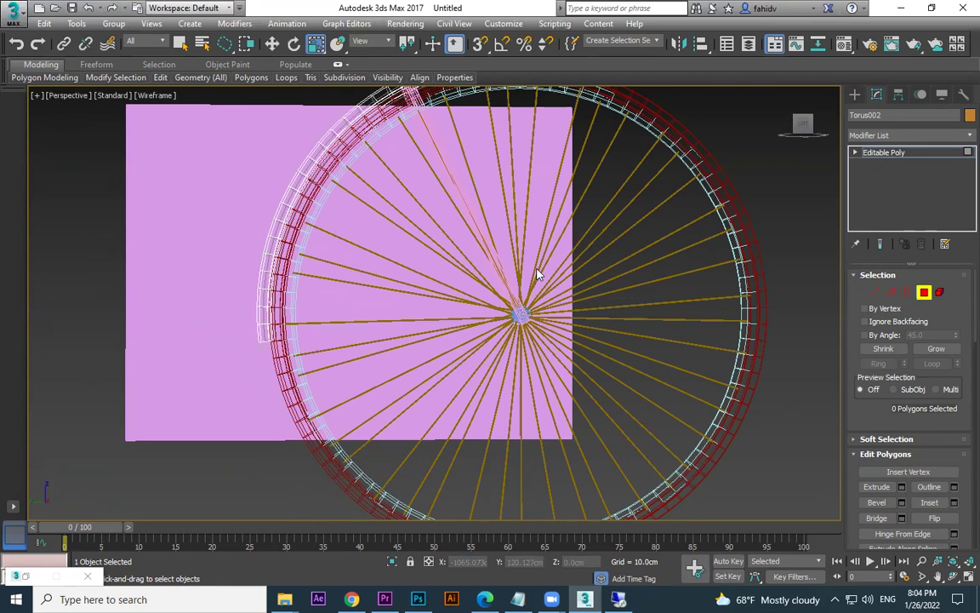
- Restore default shading without edged faces, deselect the mudguard and compare the front wheel assembly with the reference image
key(F3)
key(F4)
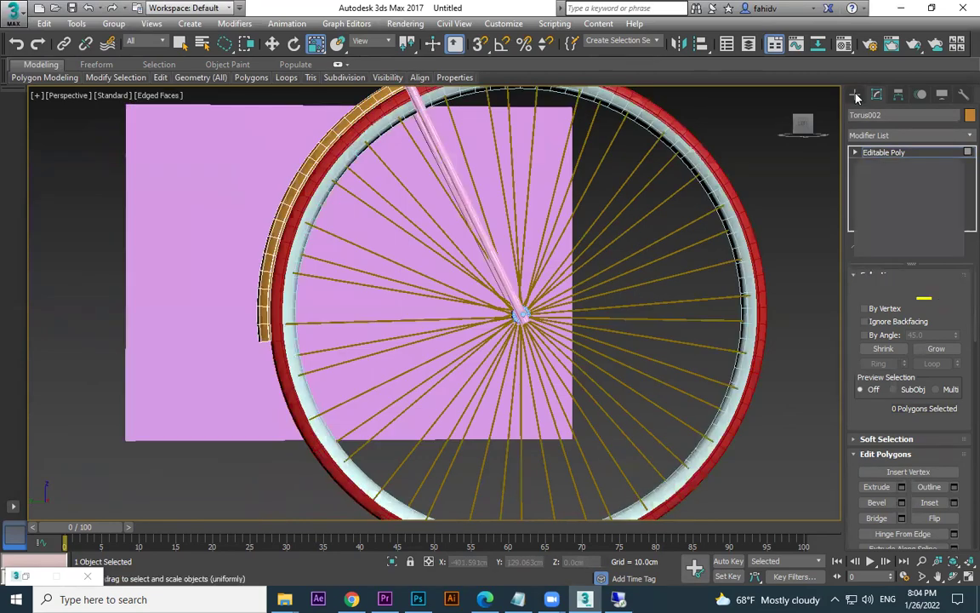
click(856, 94)
key(F4)
scroll(728, 258, down, 4)
alt+middle_drag(648, 242, 716, 256)
key(w)
click(715, 255)
scroll(647, 241, up, 8)
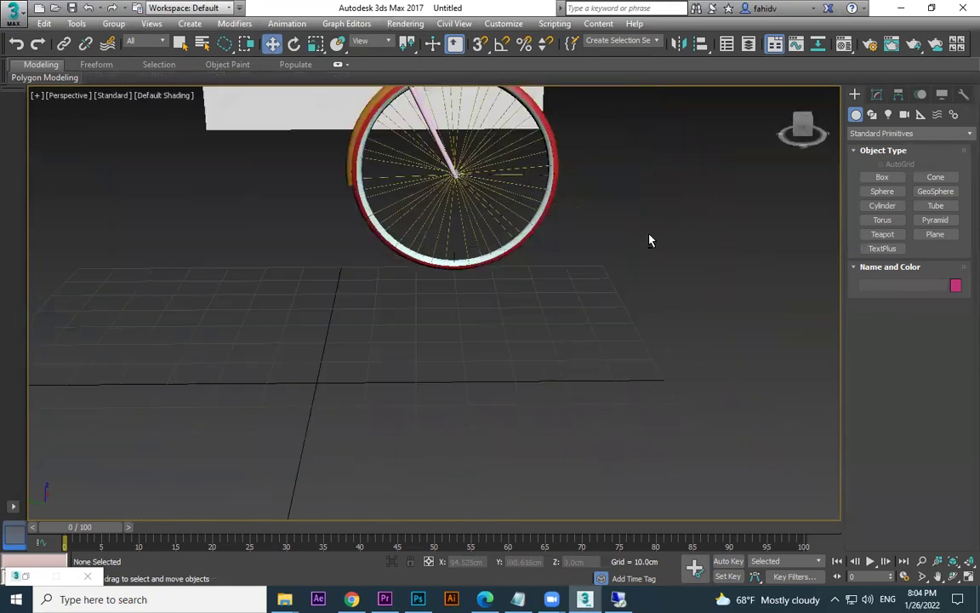
scroll(561, 272, down, 8)
alt+middle_drag(540, 260, 449, 268)
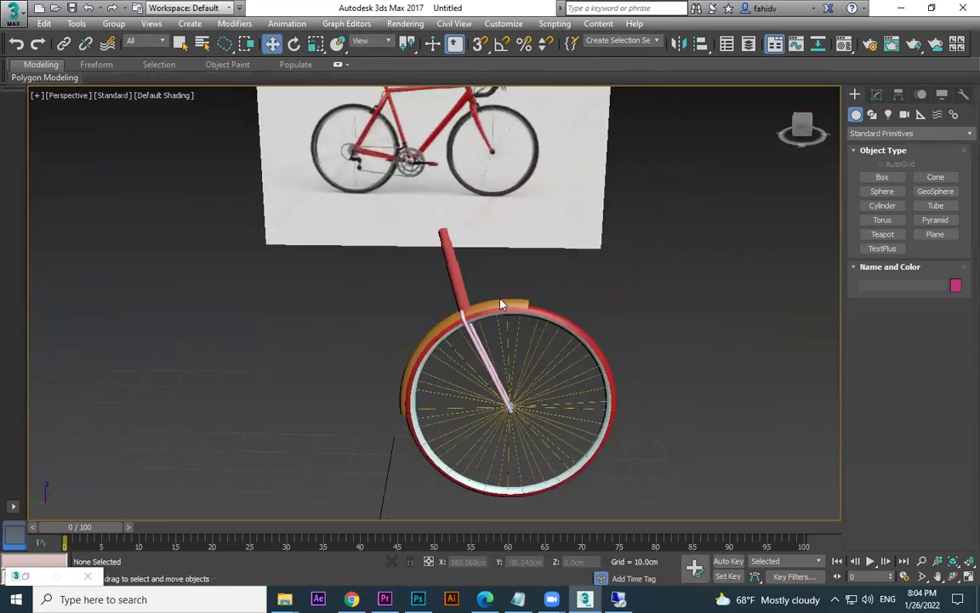
- Add a Shell modifier to the front mudguard and reduce its outer amount to give it a thin wall
scroll(449, 268, up, 6)
click(629, 330)
alt+middle_drag(630, 330, 685, 333)
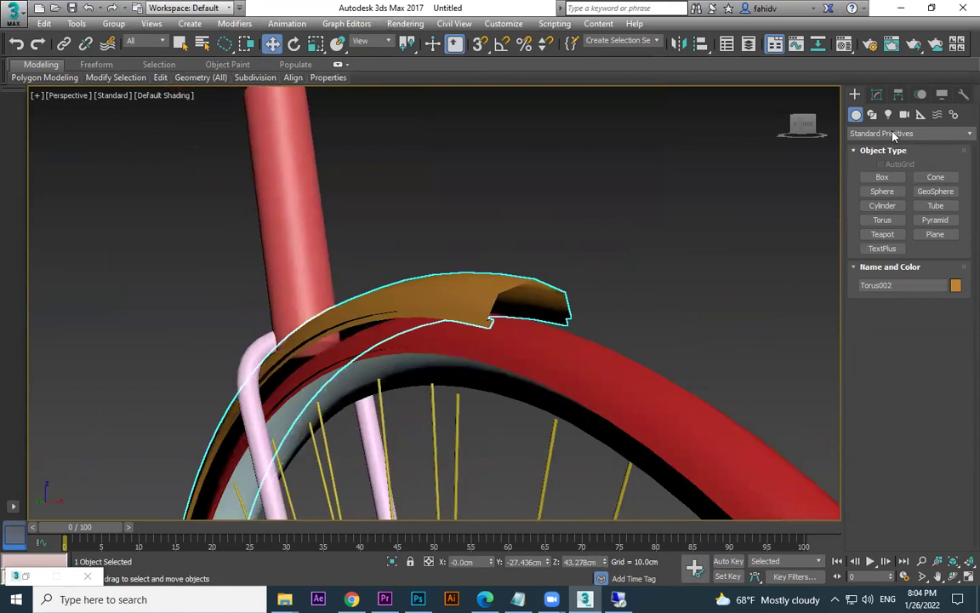
click(877, 94)
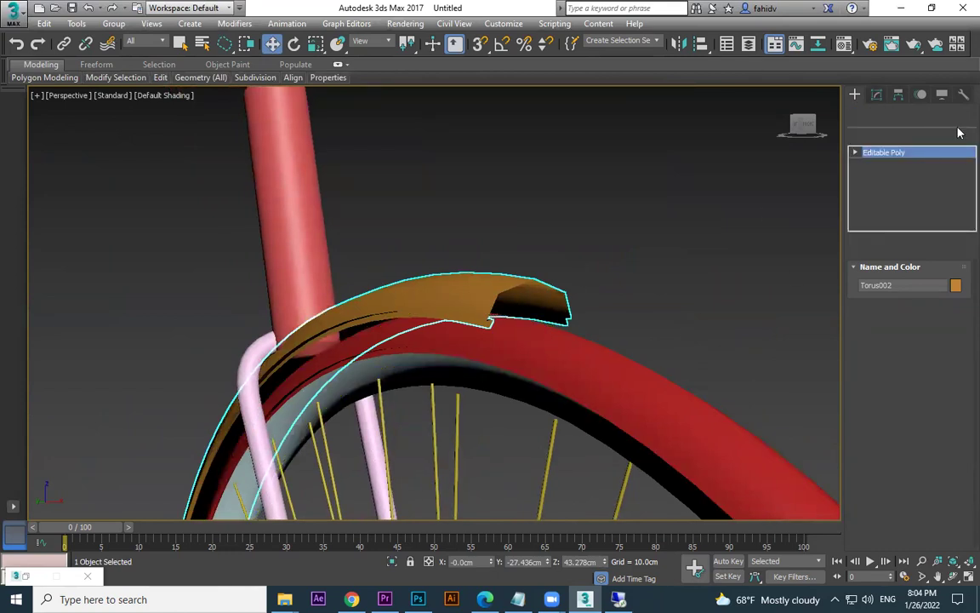
click(959, 135)
text(sh)
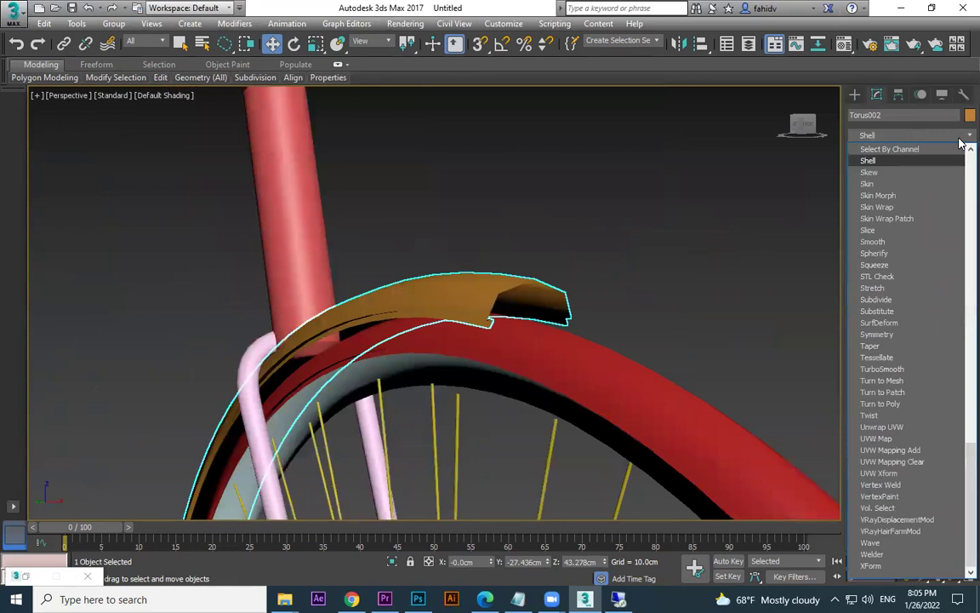
click(902, 162)
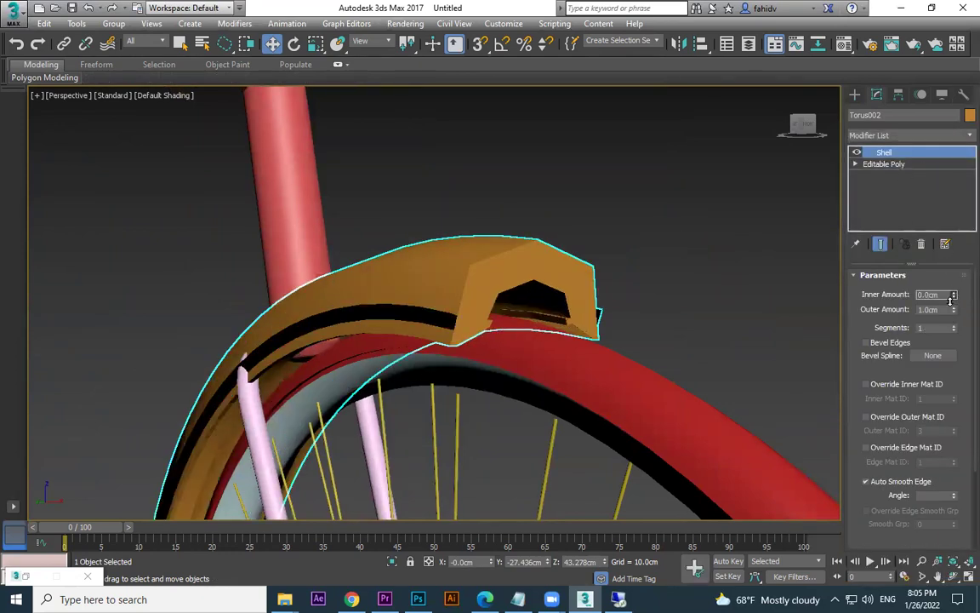
drag(954, 315, 952, 363)
click(856, 94)
click(710, 246)
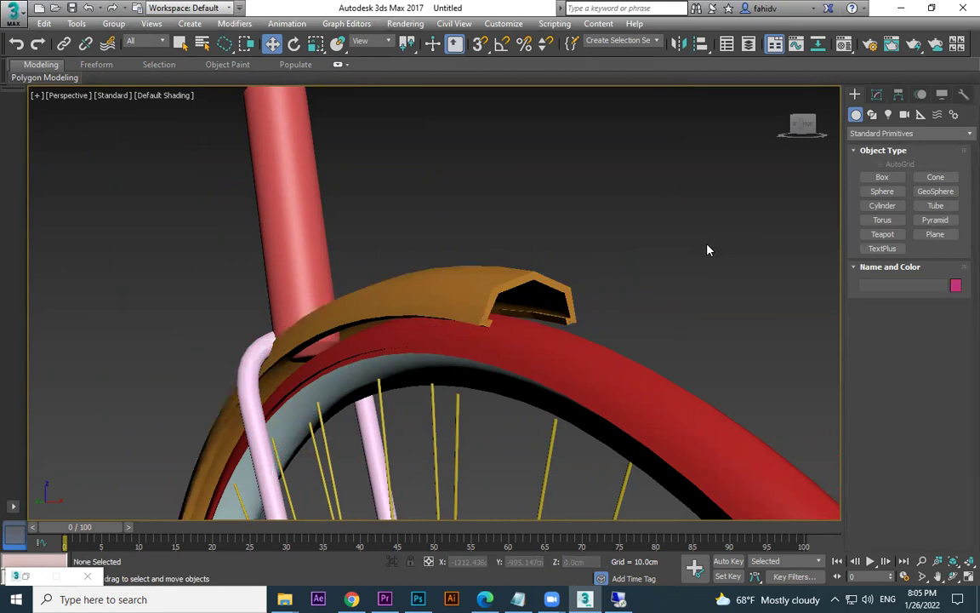
- Copy the front wheel with its spokes and mudguard, leaving out the fork, onto the reference image's rear wheel
scroll(739, 278, down, 5)
alt+middle_drag(515, 327, 655, 371)
scroll(657, 373, down, 6)
scroll(640, 391, up, 4)
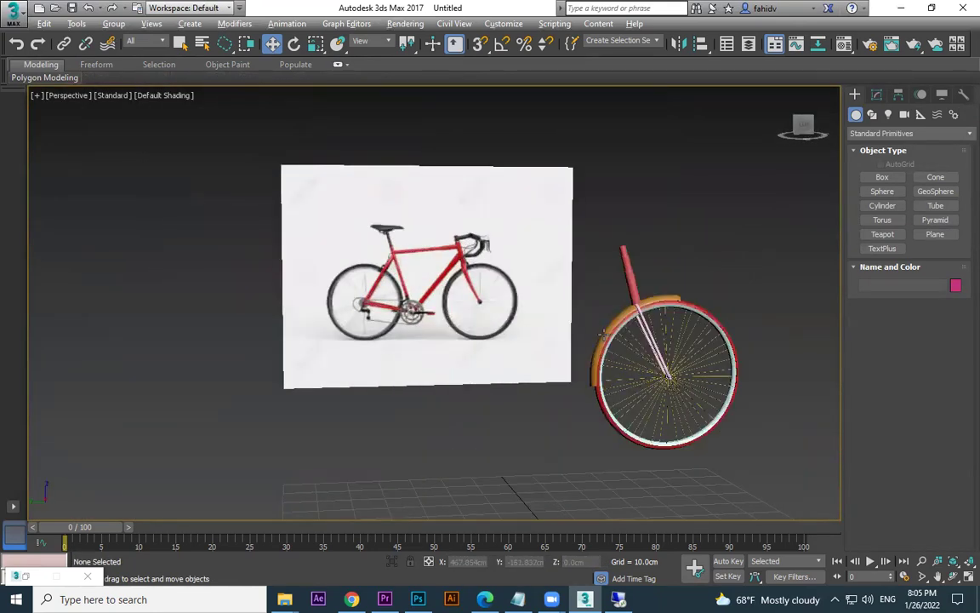
alt+middle_drag(603, 336, 593, 327)
drag(681, 427, 681, 428)
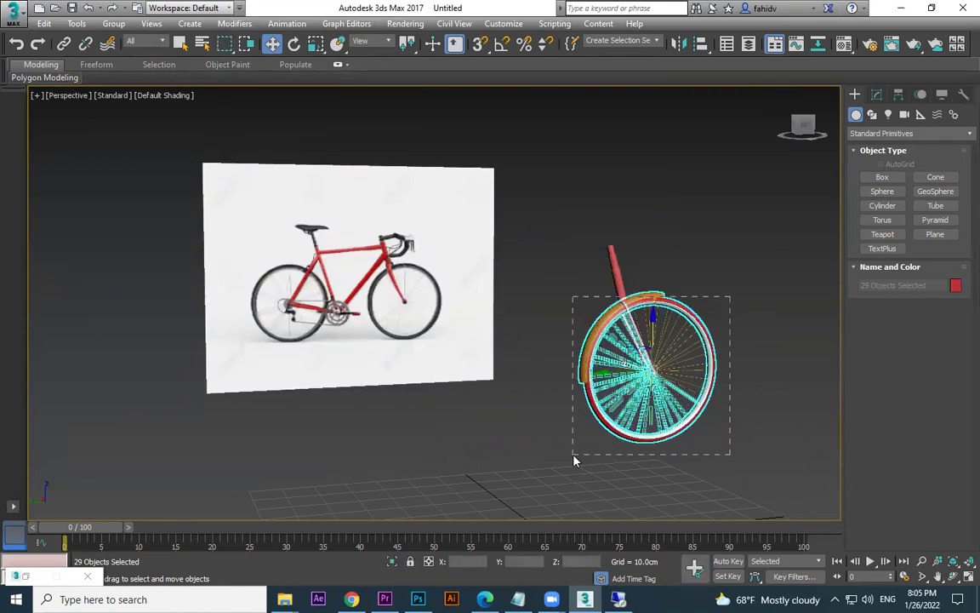
drag(574, 455, 572, 454)
scroll(636, 288, up, 4)
alt+click(606, 209)
scroll(635, 244, up, 1)
alt+click(615, 258)
alt+middle_drag(602, 329, 717, 418)
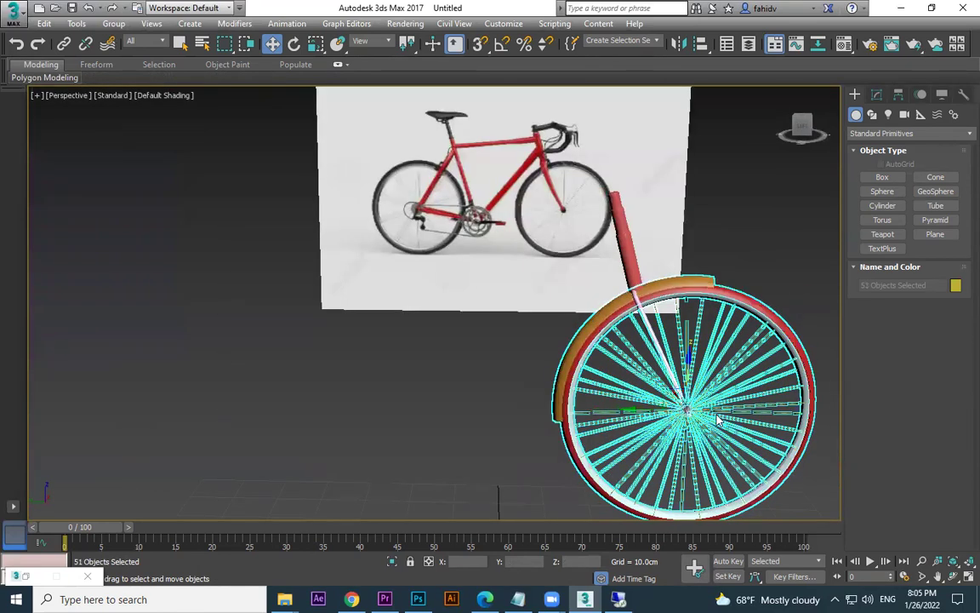
key(l)
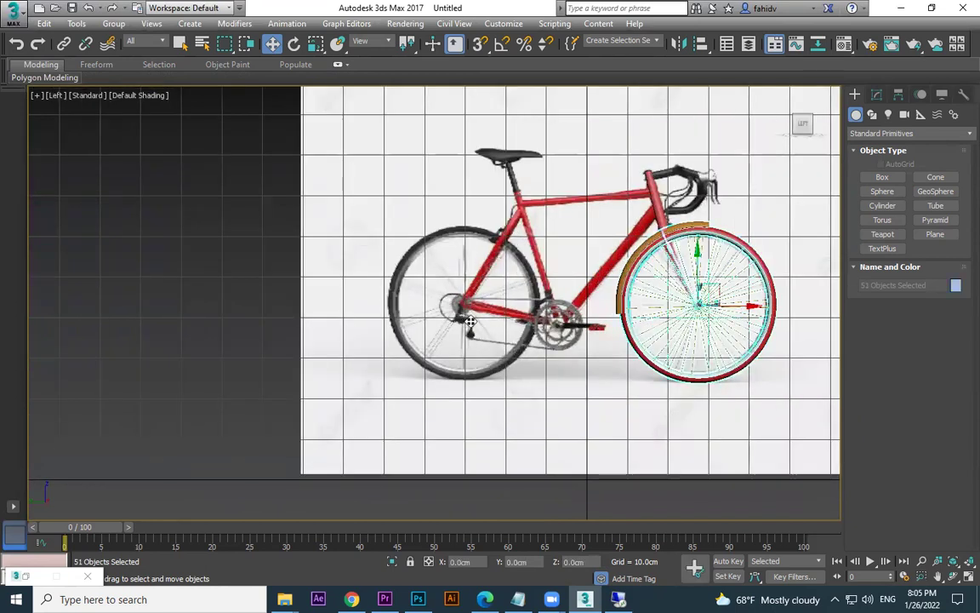
key(ctrl+v)
key(Return)
drag(754, 306, 520, 313)
click(495, 355)
scroll(485, 308, up, 2)
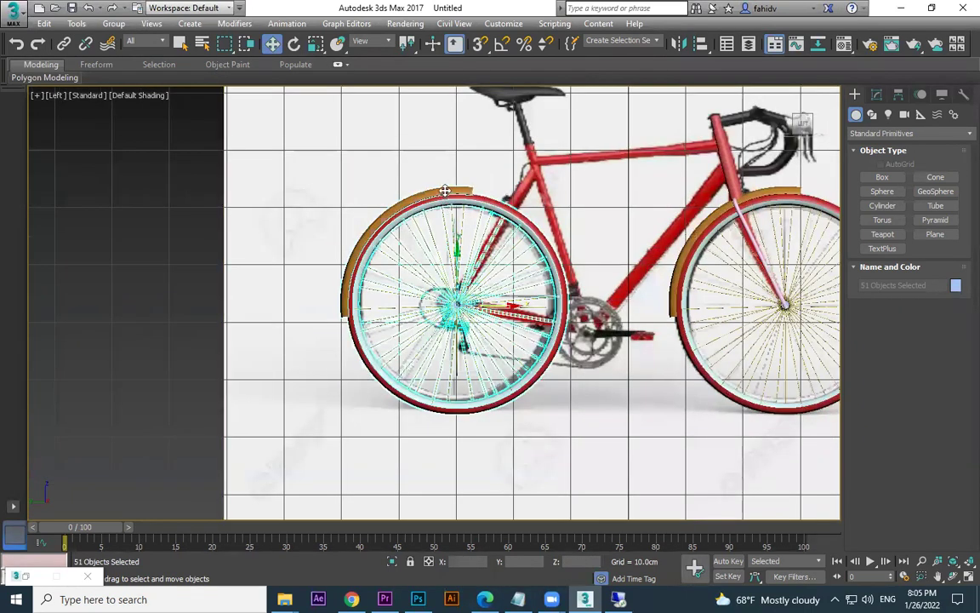
- Rotate the copied rear mudguard around the wheel hub so that it covers the wheel's upper front side
click(408, 197)
key(e)
drag(457, 249, 572, 269)
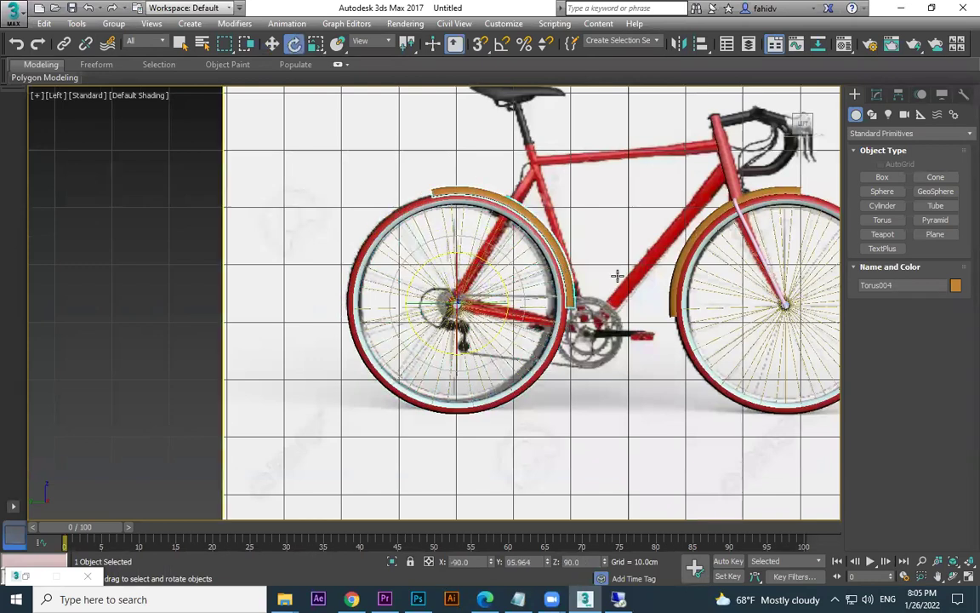
key(p)
scroll(702, 309, down, 3)
alt+middle_drag(702, 309, 674, 425)
click(659, 424)
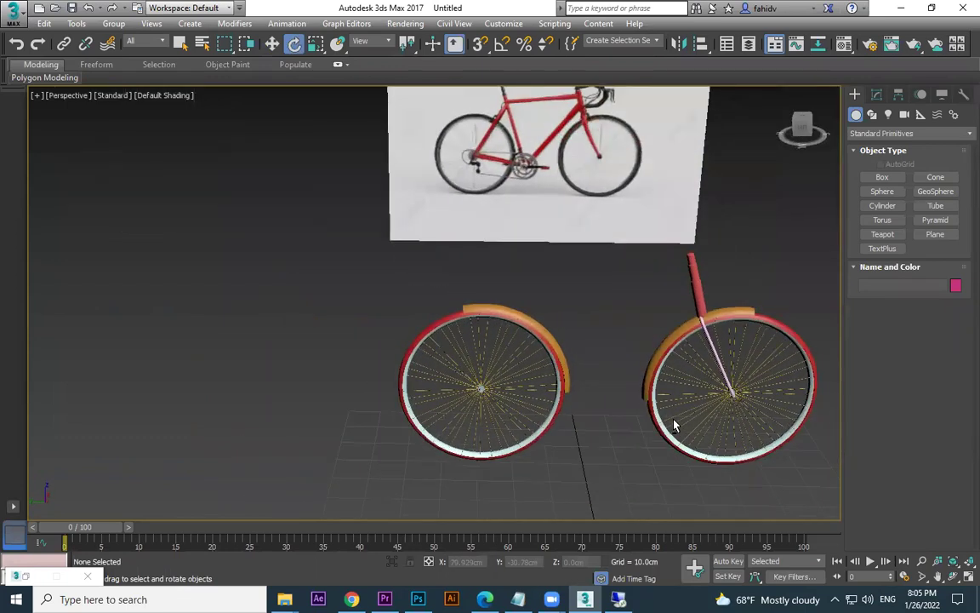
- Create a cylinder about 2.17 cm in radius and 49.45 cm tall between the two wheels for the frame's top tube
alt+middle_drag(676, 311, 676, 308)
click(883, 177)
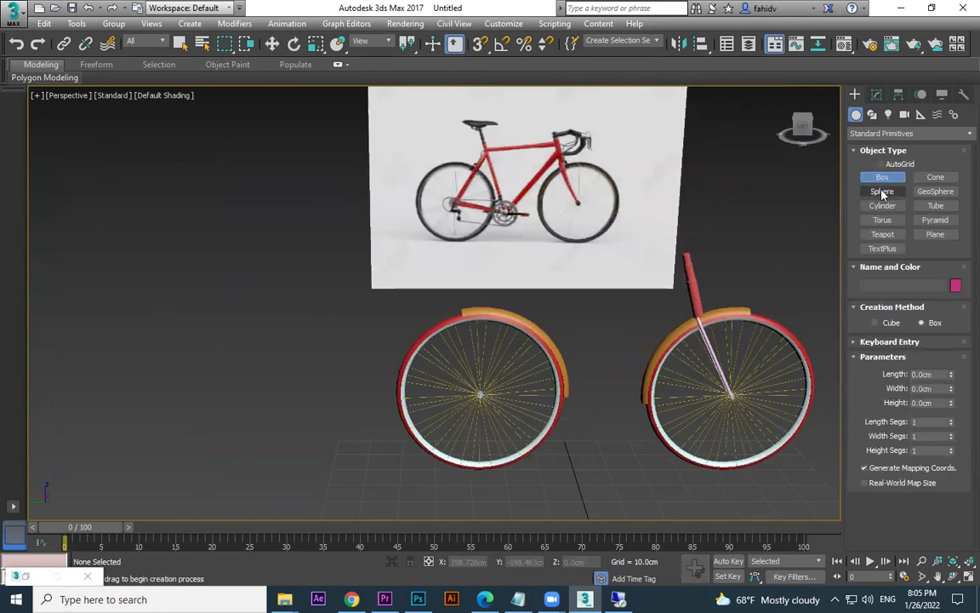
click(885, 206)
drag(617, 479, 614, 481)
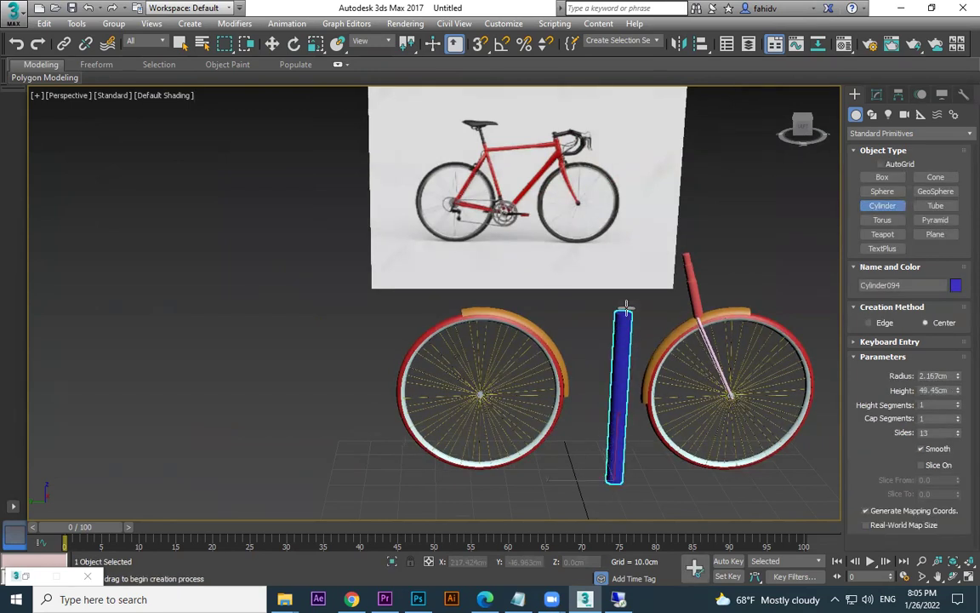
click(628, 308)
- Rotate the new cylinder to exactly 90 degrees about X so that it lies along the bicycle's length
key(e)
mouse_move(593, 440)
mouse_down()
mouse_move(614, 425)
mouse_move(599, 444)
mouse_move(613, 444)
mouse_move(604, 437)
mouse_up()
key(ctrl+z)
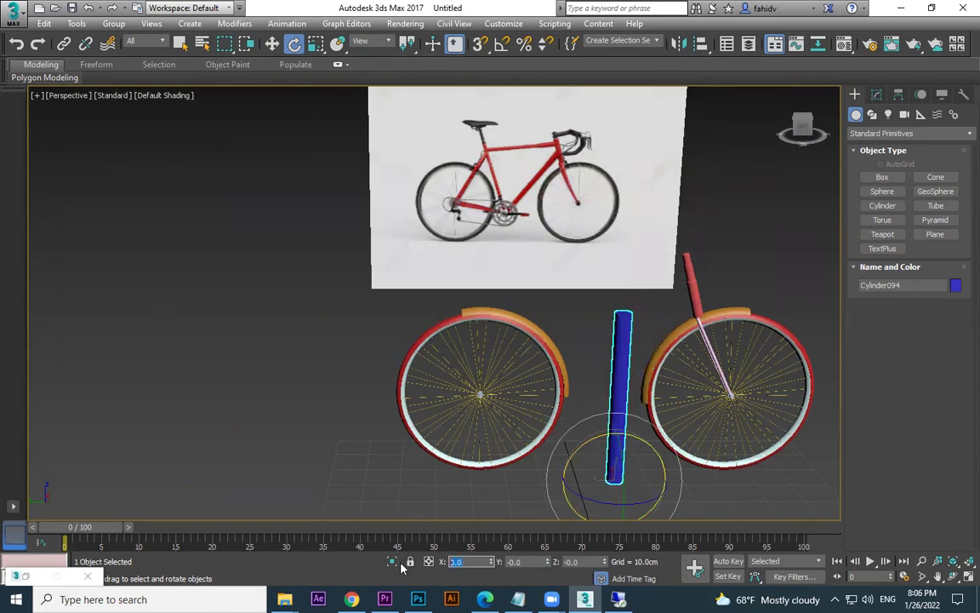
text(90)
key(Return)
- Move the cylinder in the Left view so its rear end sits at the reference's seat tube junction with the top tube
key(w)
drag(609, 468, 591, 464)
key(l)
scroll(605, 452, down, 6)
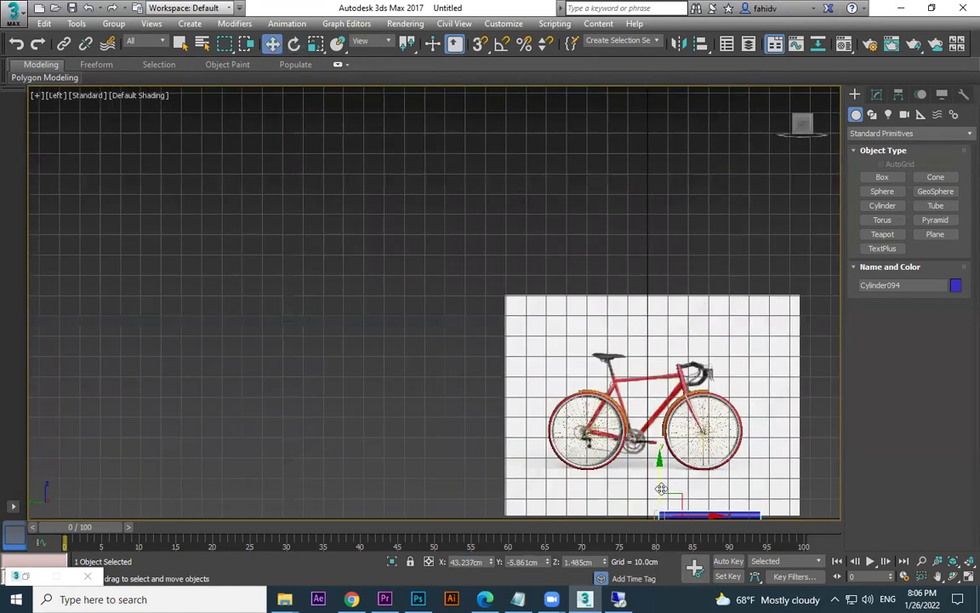
drag(656, 507, 562, 442)
scroll(610, 385, up, 6)
key(r)
key(w)
mouse_move(543, 362)
mouse_down()
mouse_move(555, 345)
mouse_move(550, 357)
mouse_up()
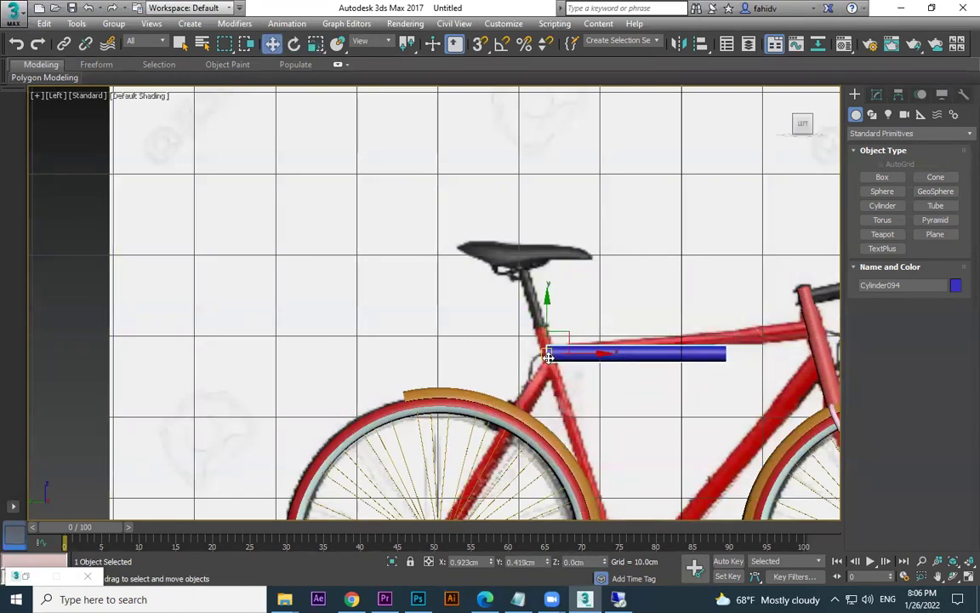
- Stretch the cylinder lengthwise until it reaches the head tube and fine-tune its position at the seat tube
key(r)
drag(619, 352, 633, 353)
key(e)
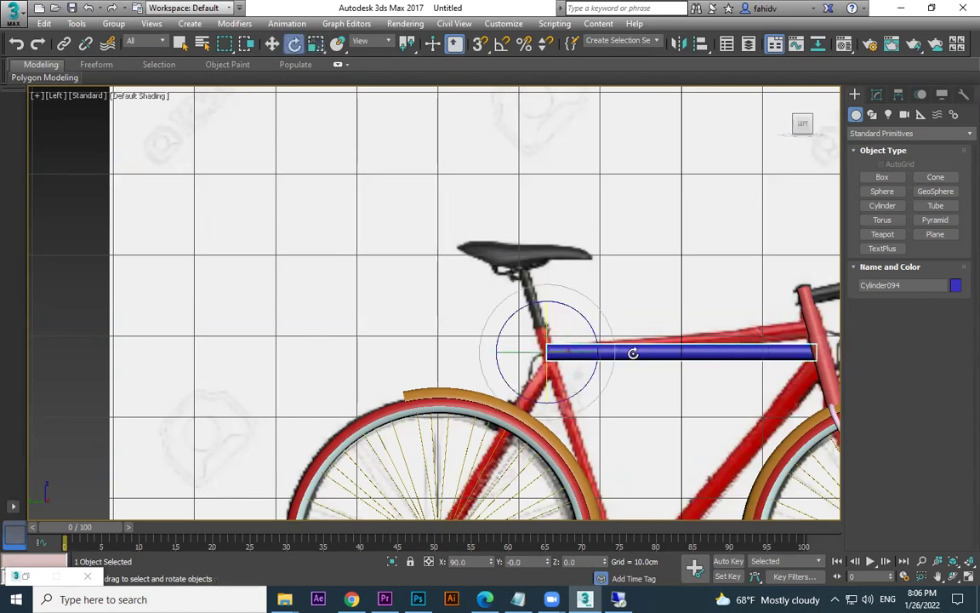
key(w)
mouse_move(553, 355)
mouse_down()
mouse_move(560, 344)
mouse_move(554, 355)
mouse_up()
- Move the top tube along X to about -0.45 cm, in line with the wheels, and colour it red
key(p)
alt+middle_drag(608, 304, 658, 298)
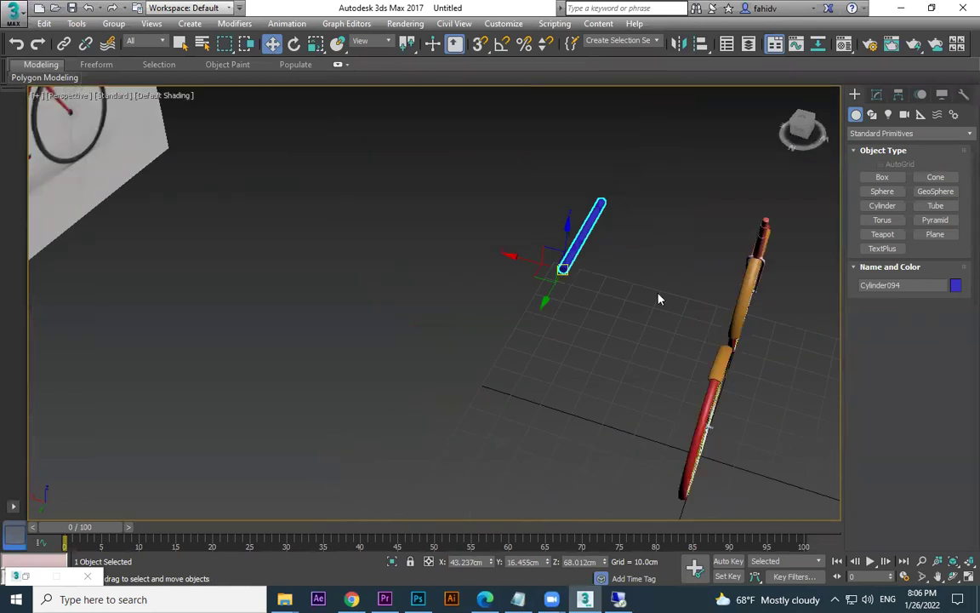
drag(528, 261, 702, 309)
alt+middle_drag(767, 341, 752, 315)
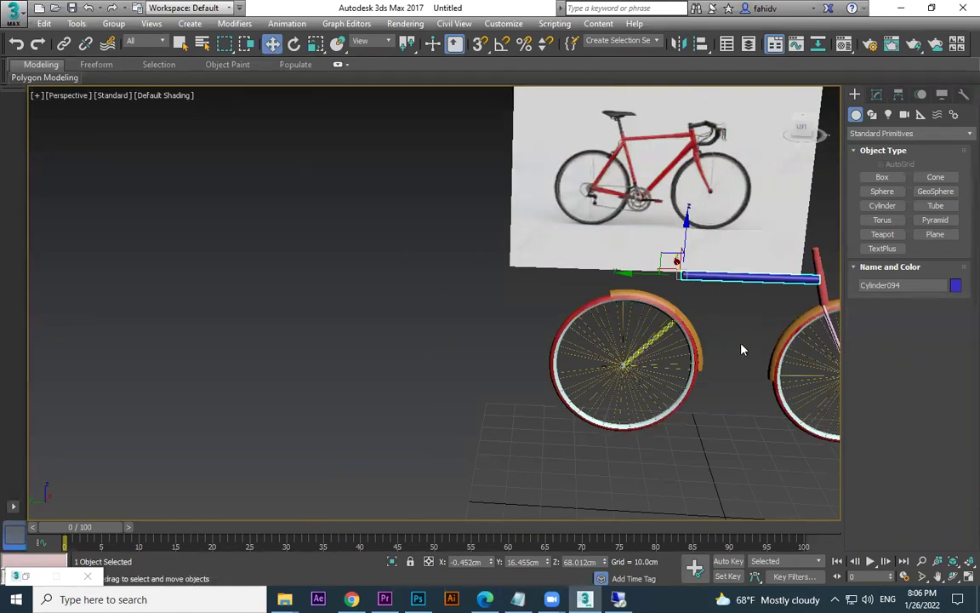
click(956, 286)
click(327, 331)
click(504, 418)
click(718, 440)
- Change the object colour of both tyres to black and return to default shading without edged faces
middle_drag(718, 440, 604, 438)
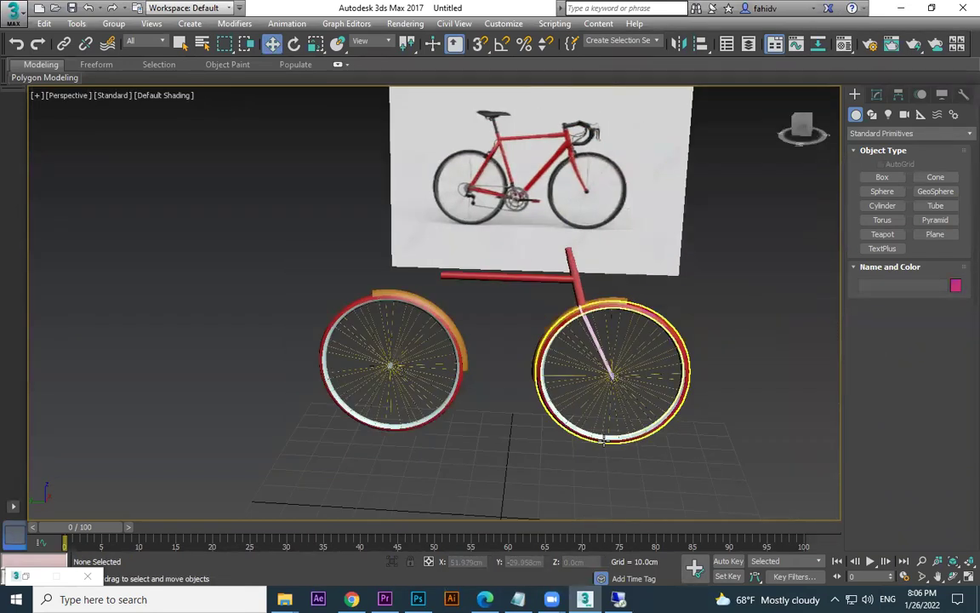
key(F3)
scroll(690, 347, up, 5)
key(F3)
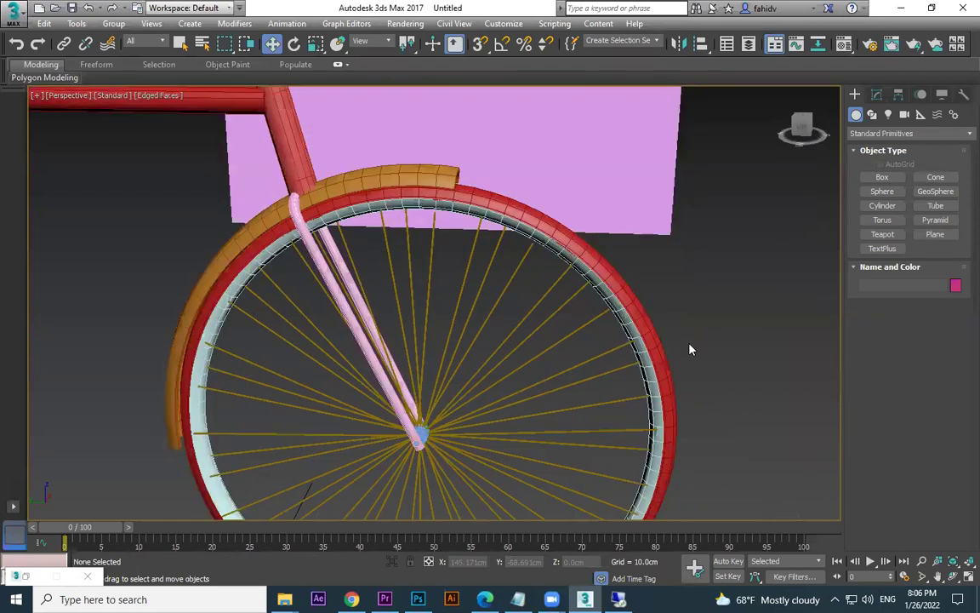
scroll(690, 349, down, 5)
click(674, 344)
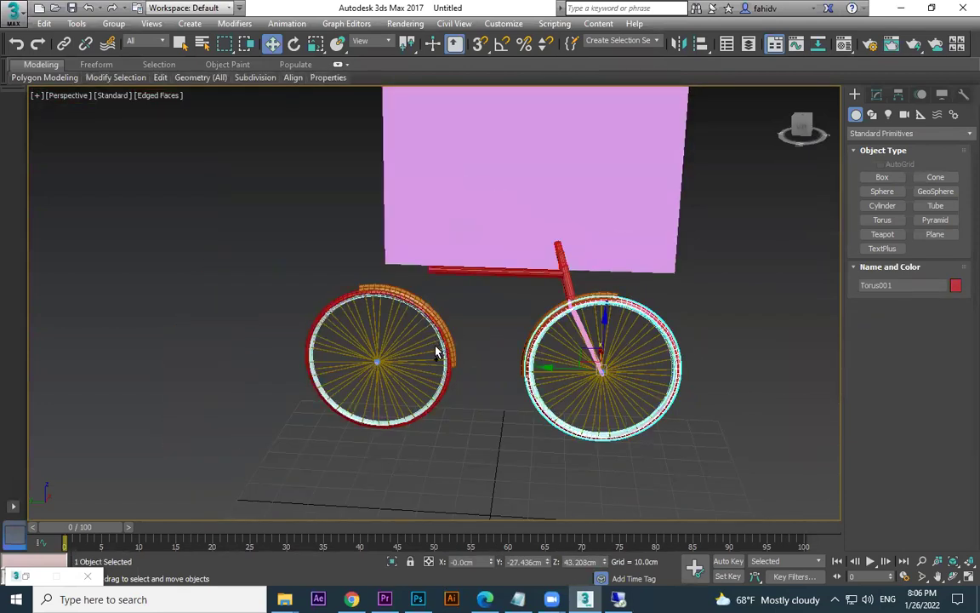
ctrl+click(452, 379)
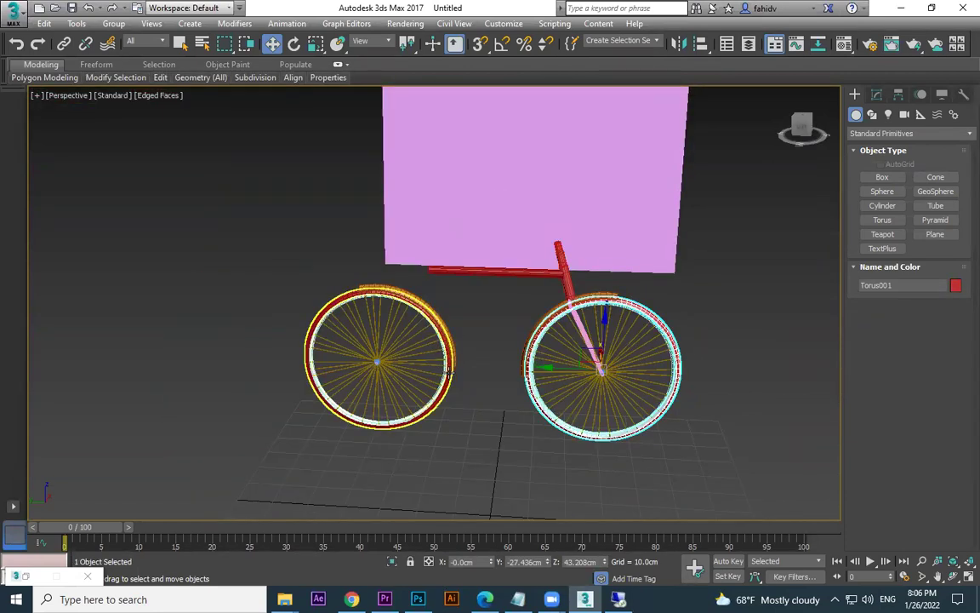
click(955, 287)
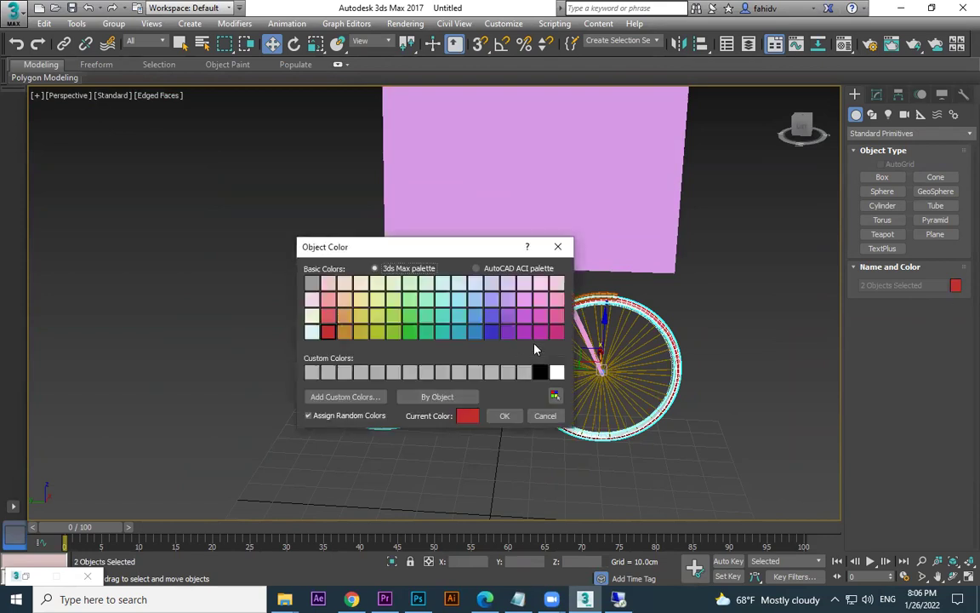
click(505, 415)
click(712, 462)
key(F4)
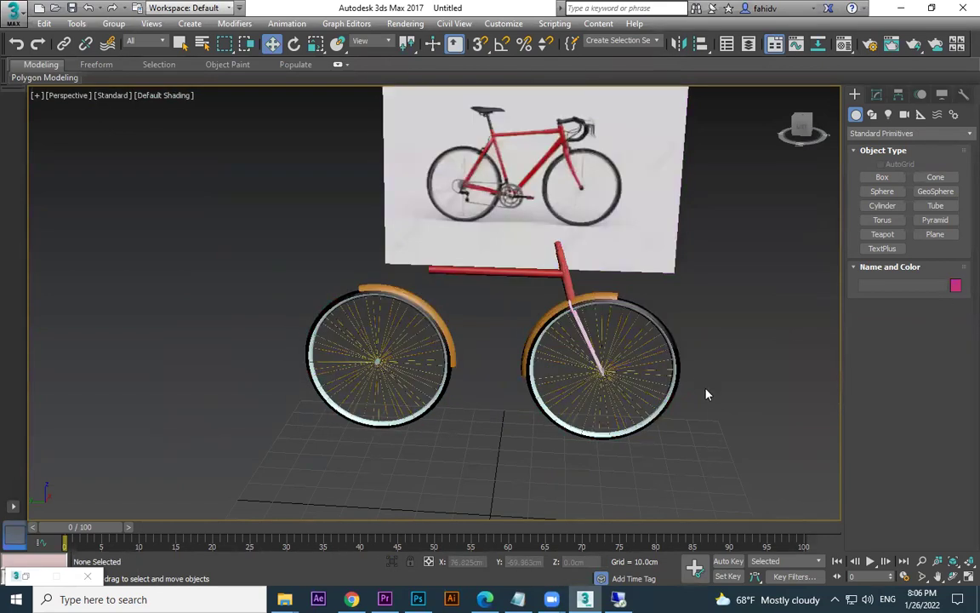
- Change the object colour of both mudguards and the front fork legs to red
scroll(576, 317, up, 1)
click(632, 314)
scroll(633, 306, up, 2)
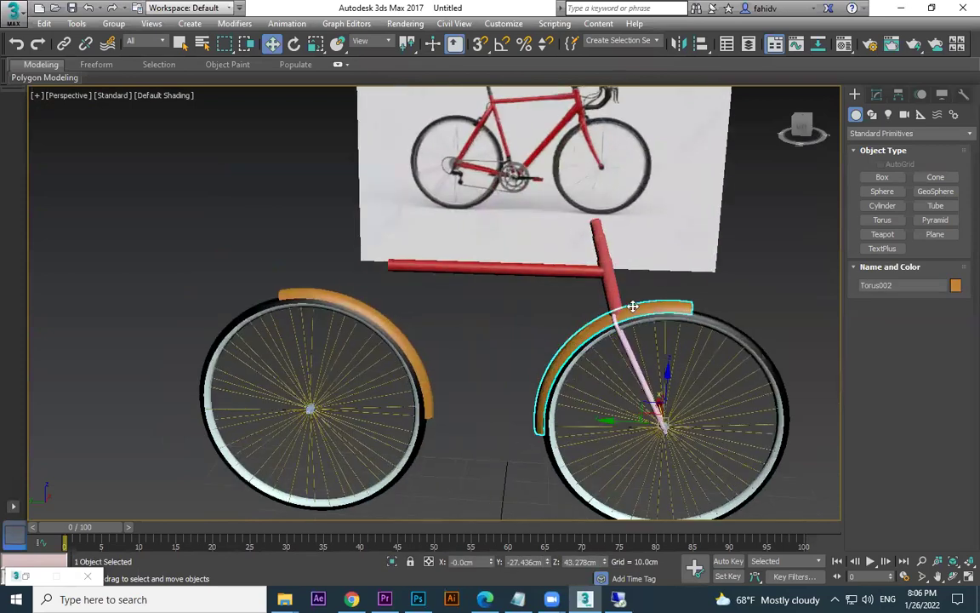
scroll(685, 324, up, 3)
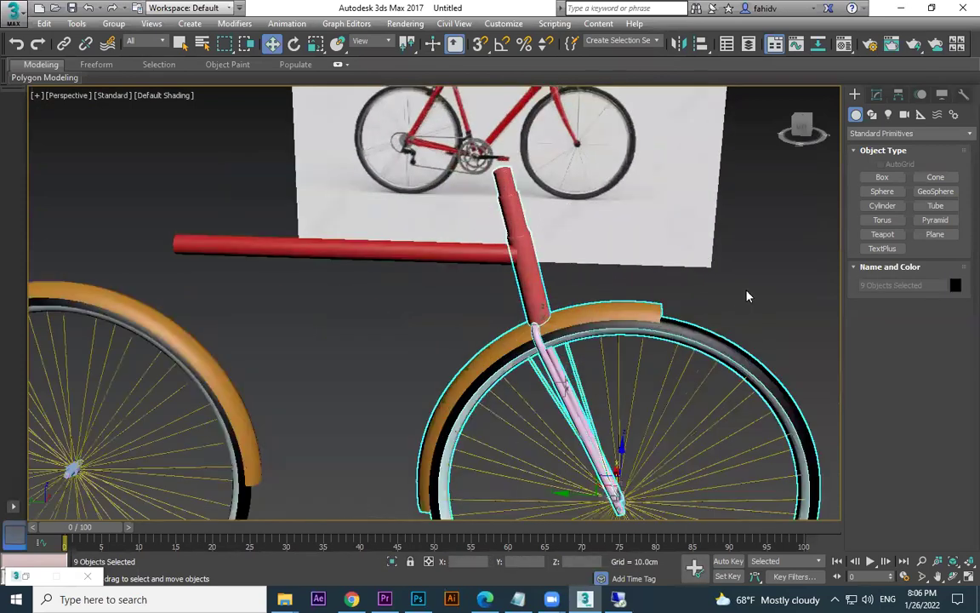
ctrl+click(251, 406)
ctrl+click(541, 378)
ctrl+click(562, 378)
click(954, 289)
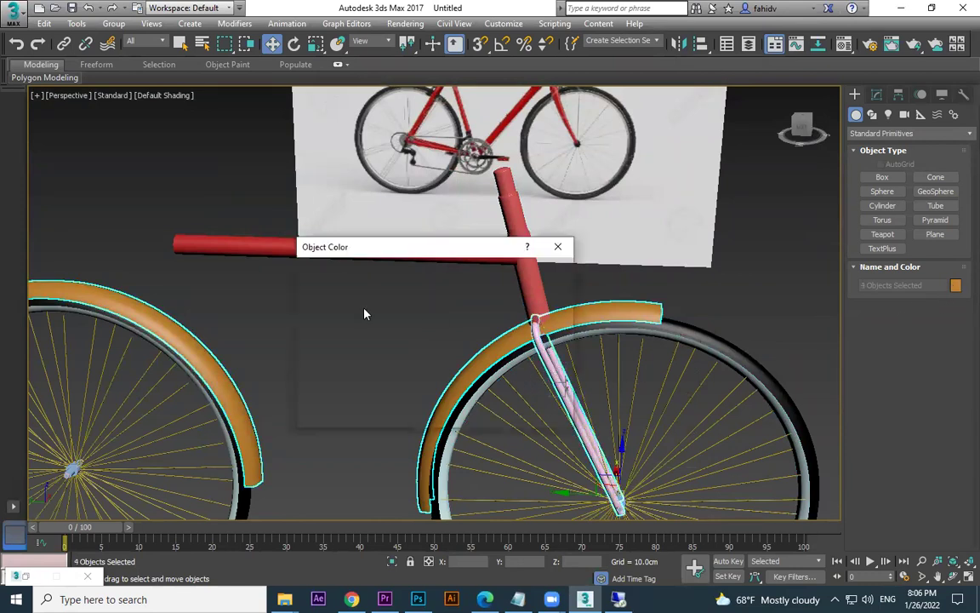
click(500, 418)
click(783, 288)
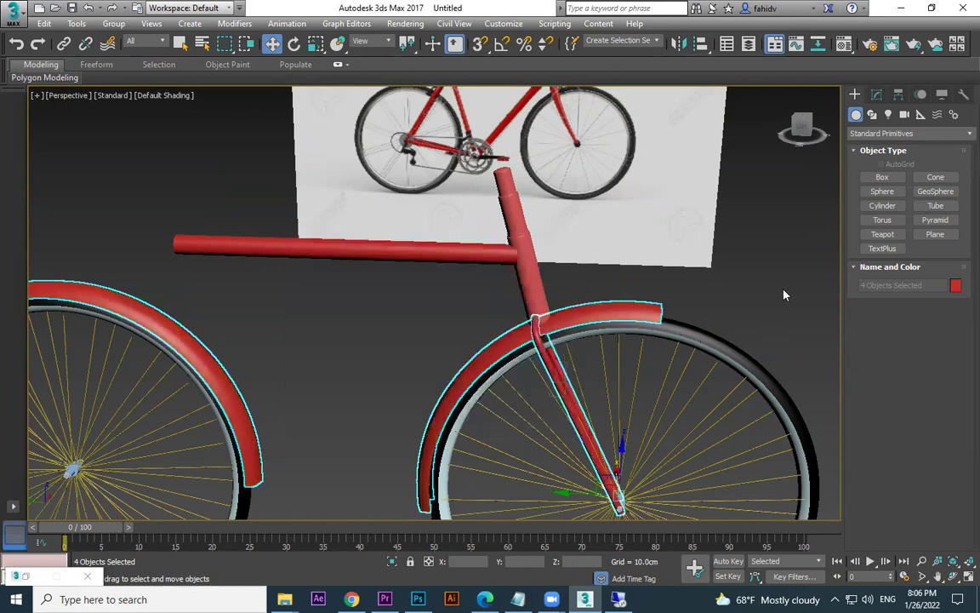
- Examine the wheels, top tube and front fork from several angles and compare them with the reference image
scroll(770, 306, down, 6)
scroll(732, 340, up, 10)
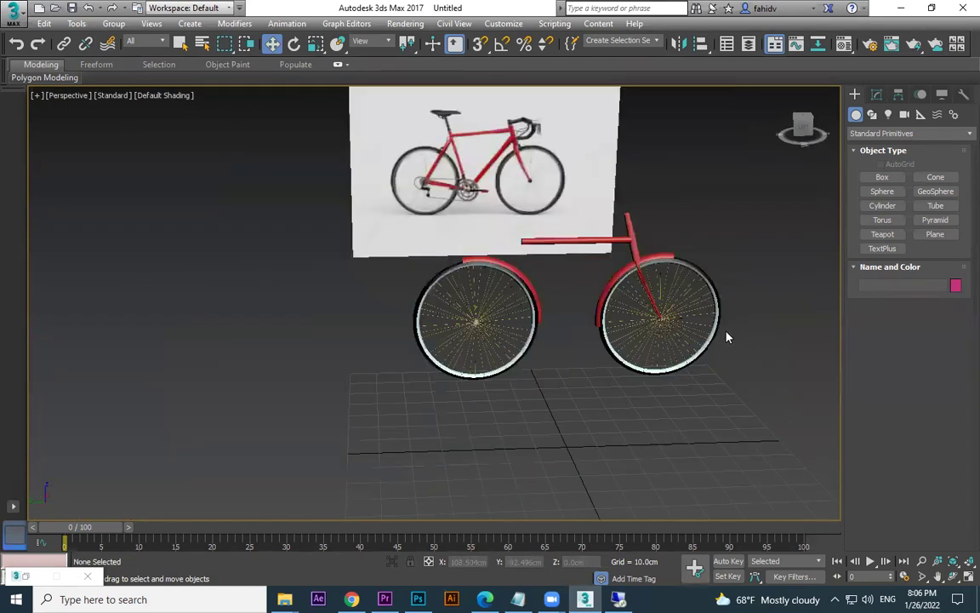
scroll(657, 356, down, 6)
alt+middle_drag(650, 351, 646, 346)
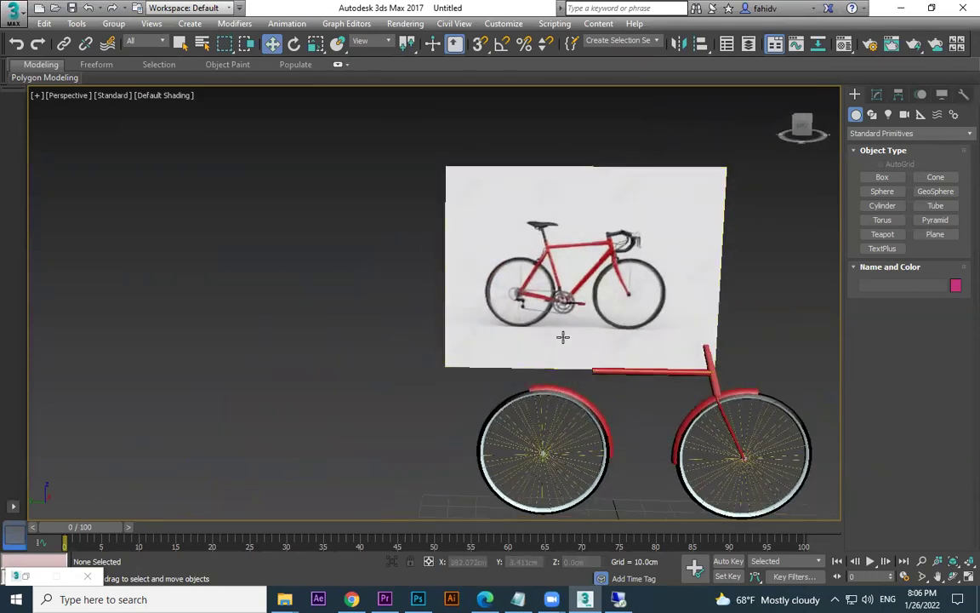
middle_drag(680, 466, 726, 355)
scroll(744, 273, up, 6)
middle_drag(643, 283, 710, 343)
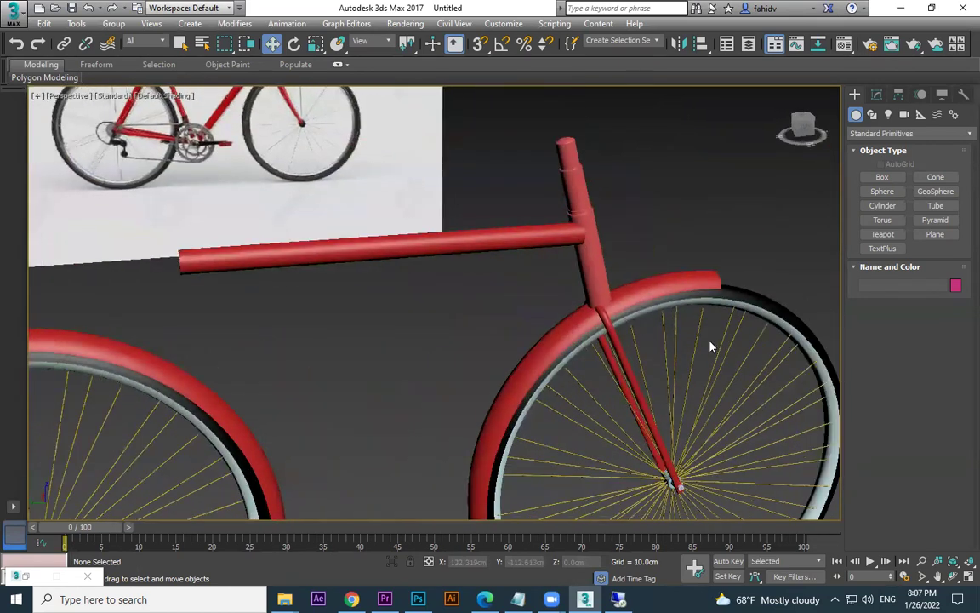
middle_drag(682, 324, 569, 242)
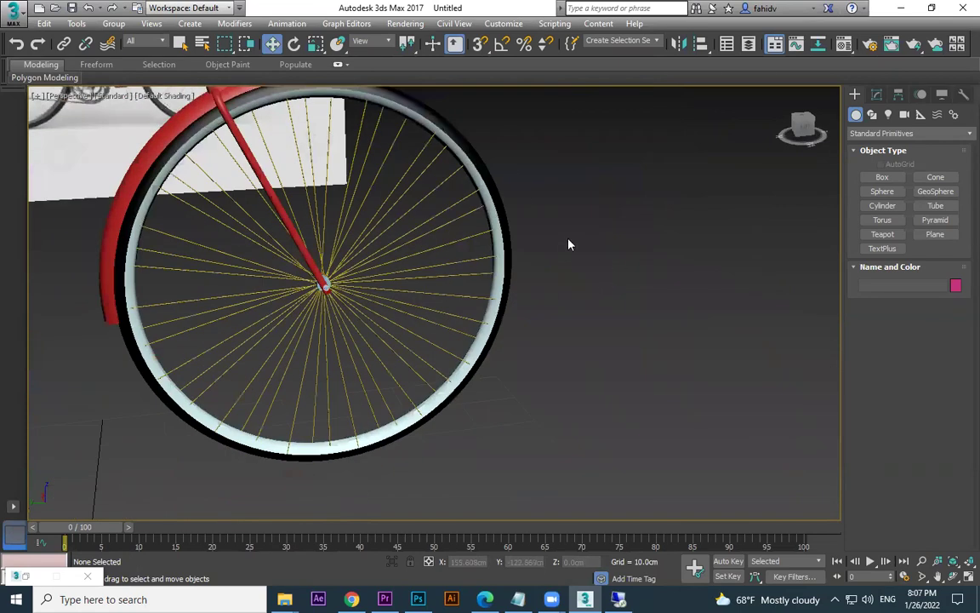
drag(497, 220, 497, 220)
middle_drag(537, 259, 609, 324)
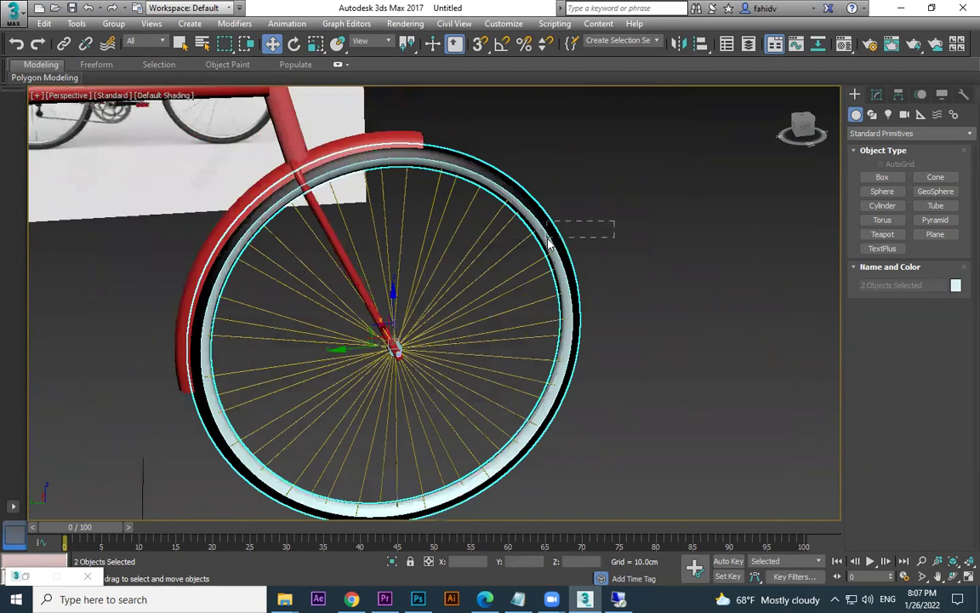
drag(548, 244, 549, 247)
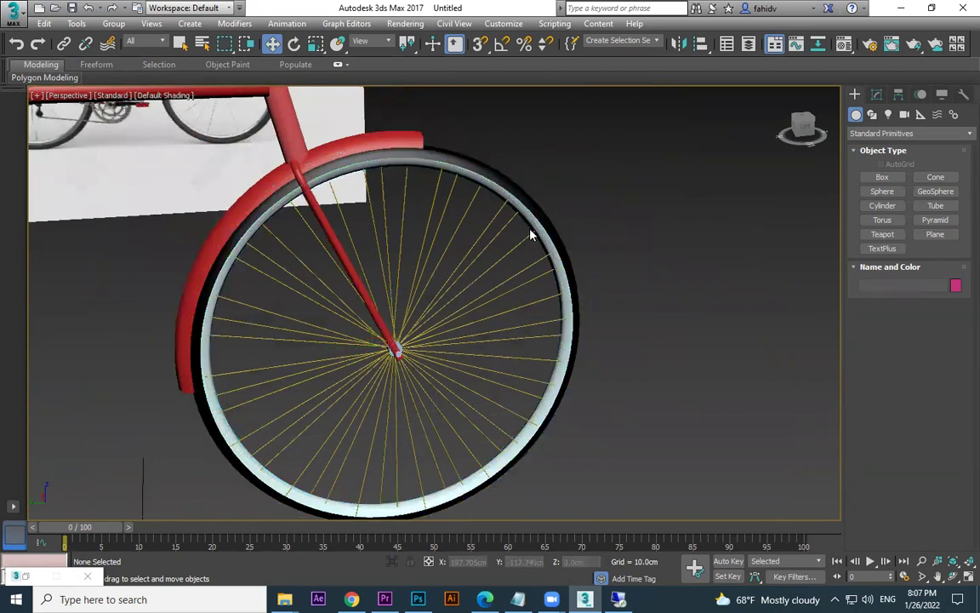
middle_drag(571, 245, 627, 267)
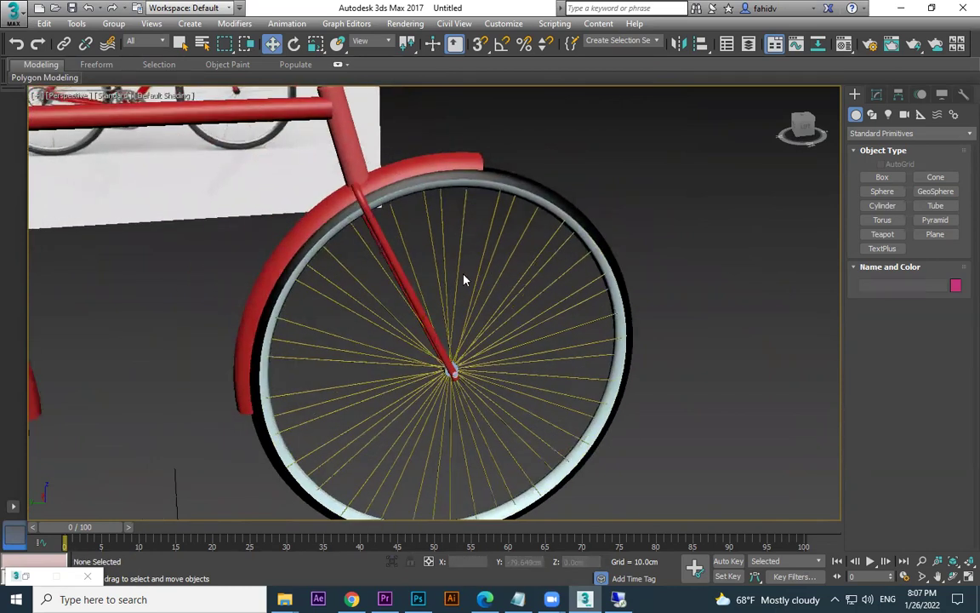
click(443, 244)
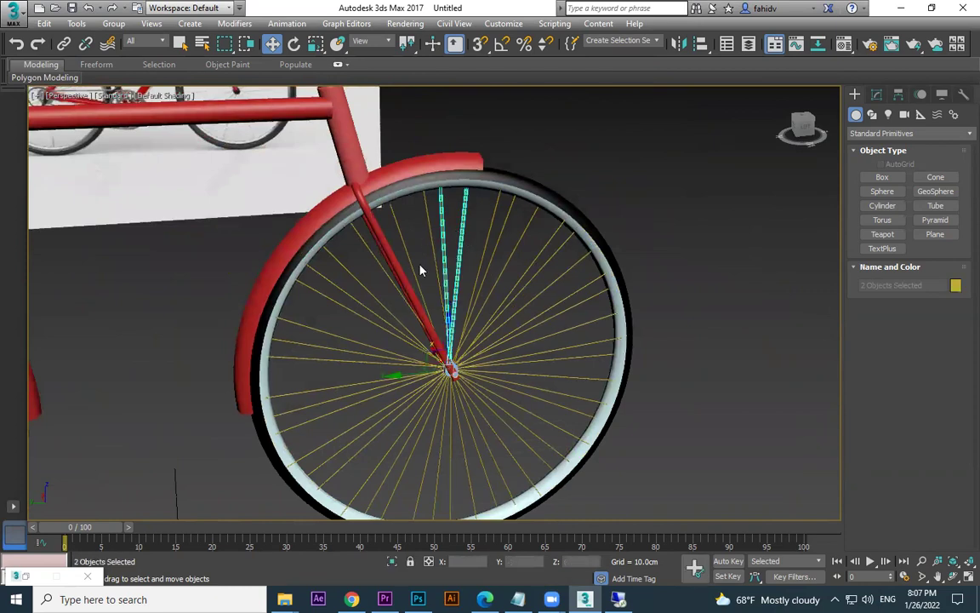
key(shift+z)
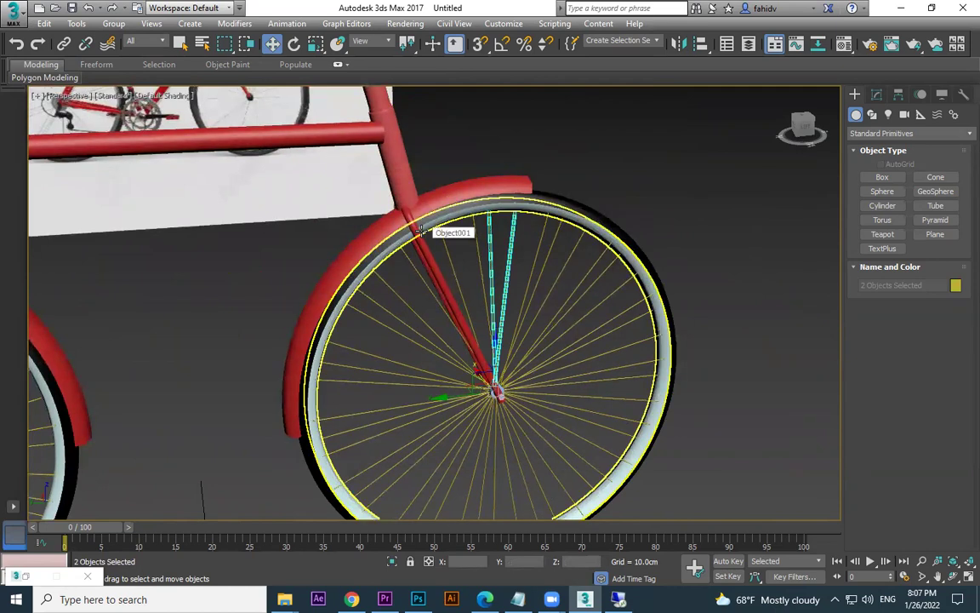
- Draw a bent three-point line beside the front wheel in the Front view, and delete it back in the Perspective view
key(f)
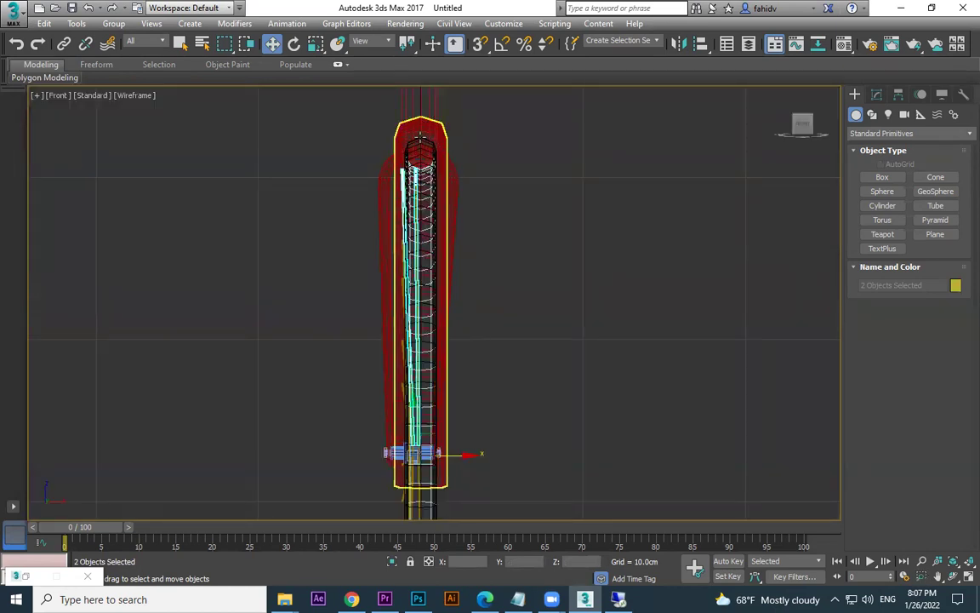
click(873, 114)
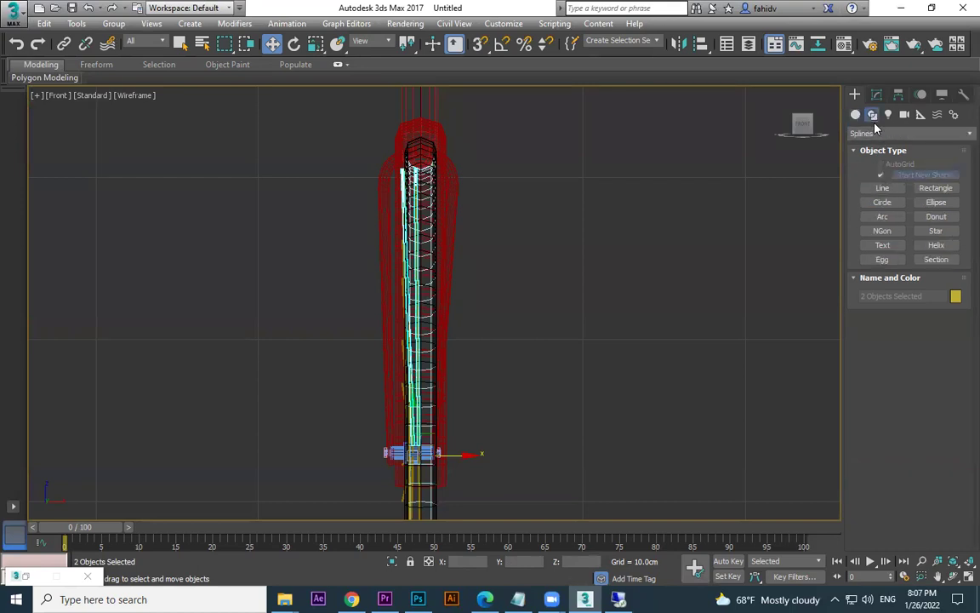
click(884, 189)
click(544, 127)
click(586, 134)
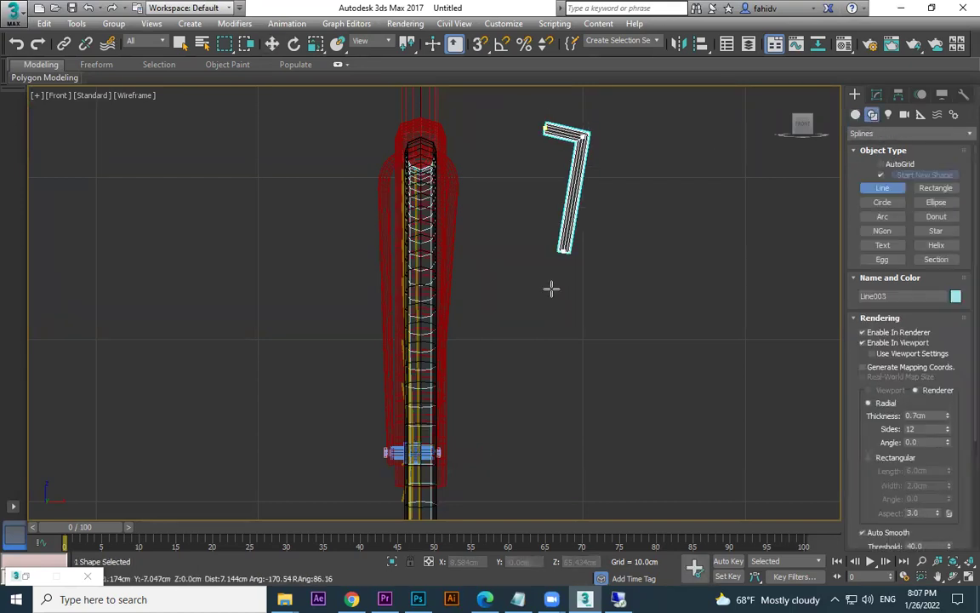
click(542, 441)
right_click(542, 441)
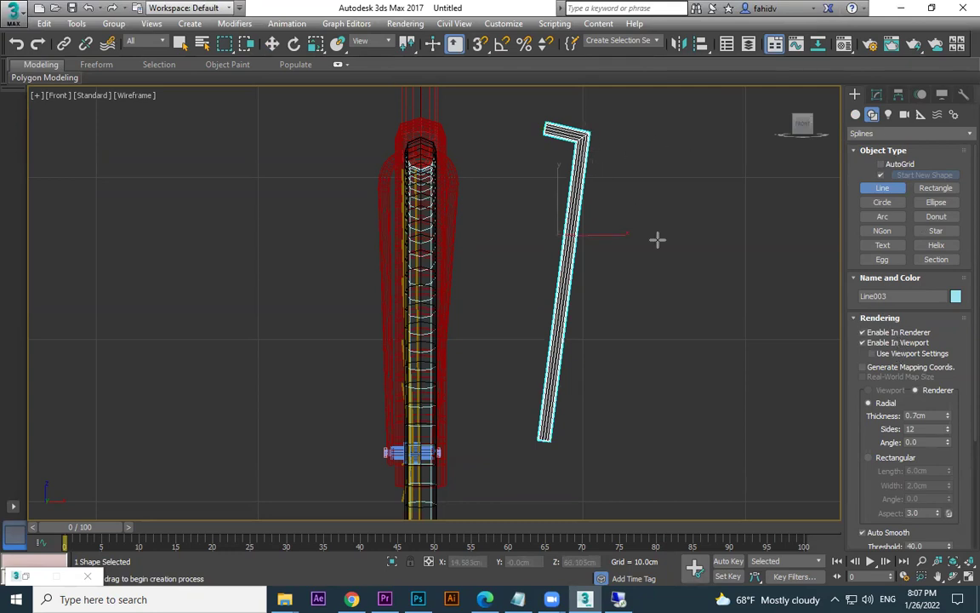
key(p)
scroll(660, 246, down, 5)
key(Delete)
- Examine the front mudguard, tyre, fork and top tube up close and in the context of both wheels
middle_drag(628, 278, 629, 314)
key(w)
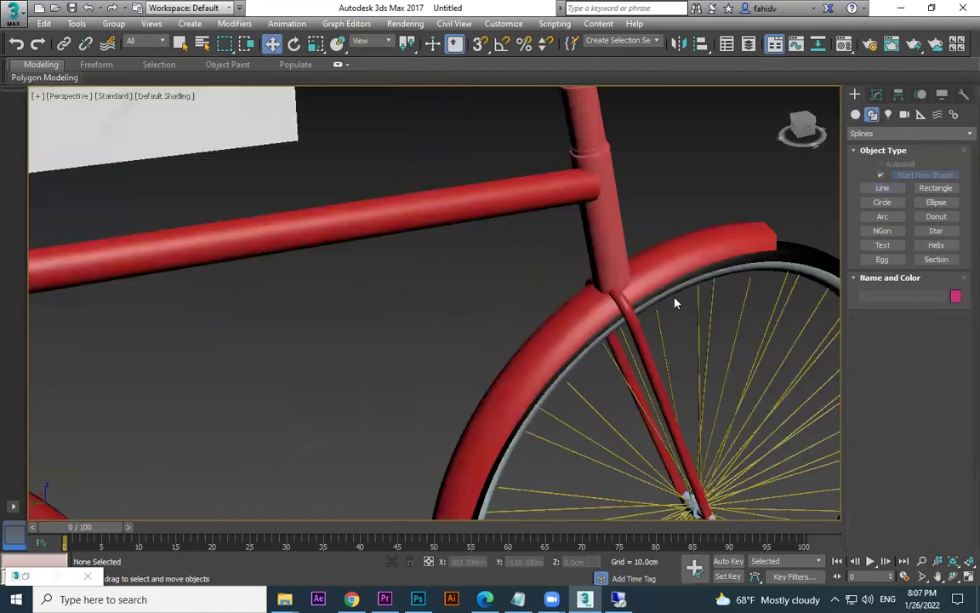
click(779, 241)
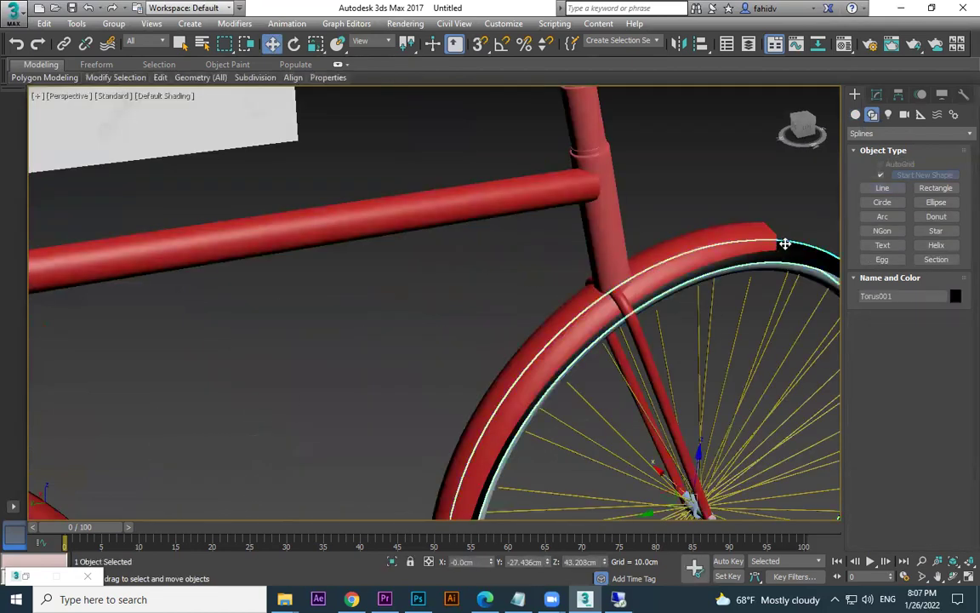
click(737, 239)
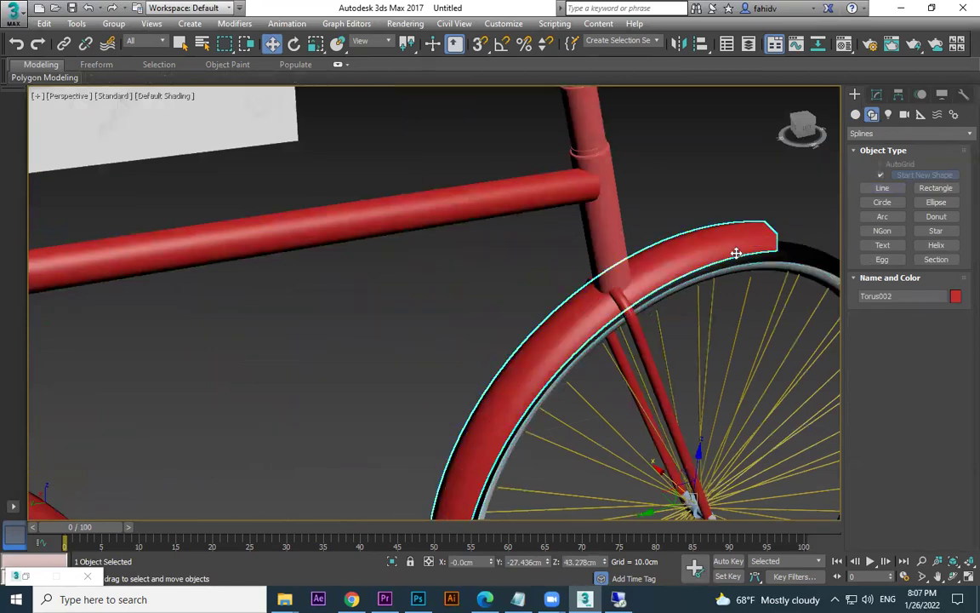
scroll(703, 275, down, 4)
click(693, 254)
scroll(656, 273, down, 1)
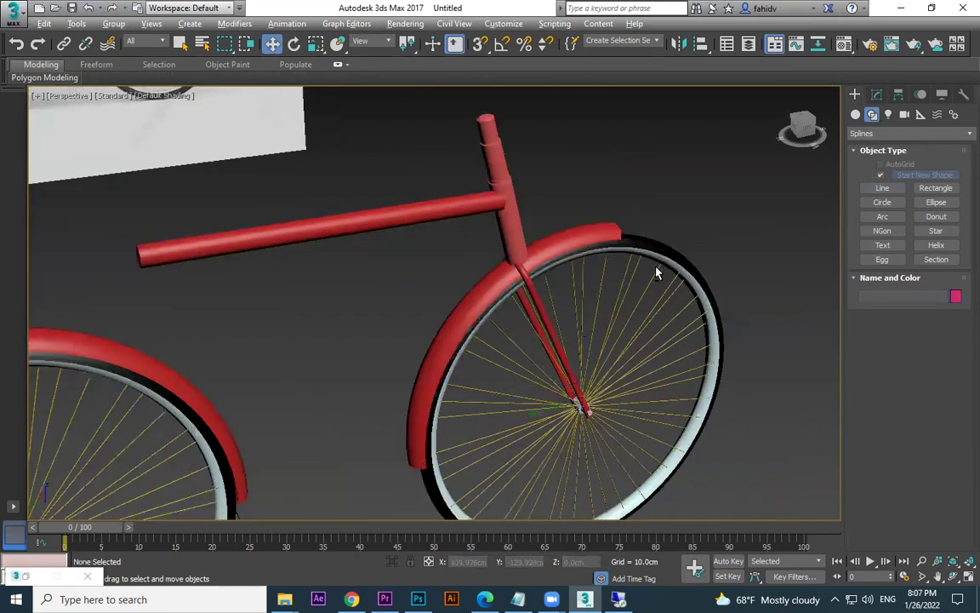
scroll(521, 273, down, 6)
scroll(435, 292, up, 5)
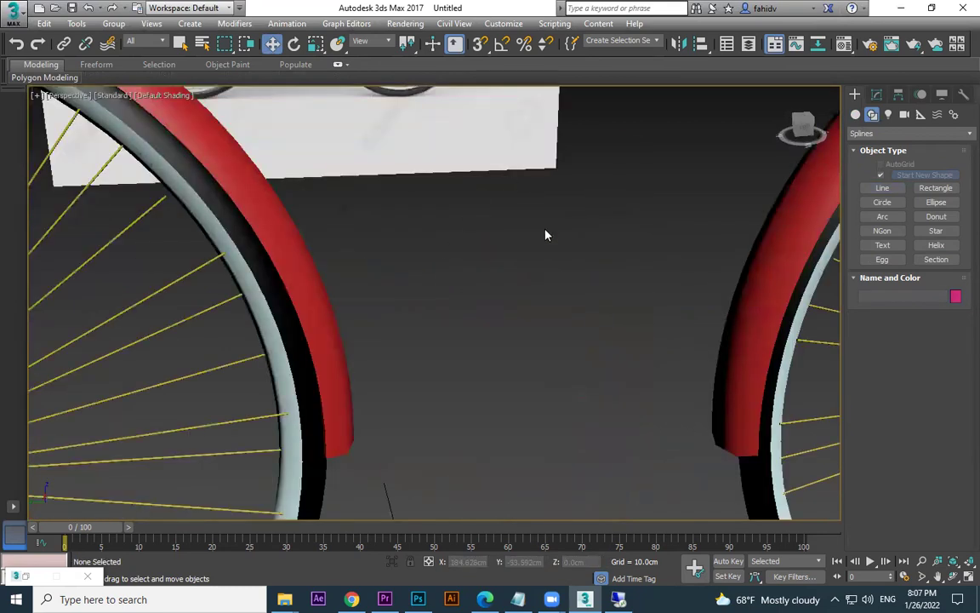
middle_drag(545, 234, 544, 334)
middle_drag(601, 317, 608, 280)
scroll(584, 266, down, 3)
- Isolate the top tube, view it on its own, and end the isolation
drag(605, 252, 556, 316)
right_click(593, 281)
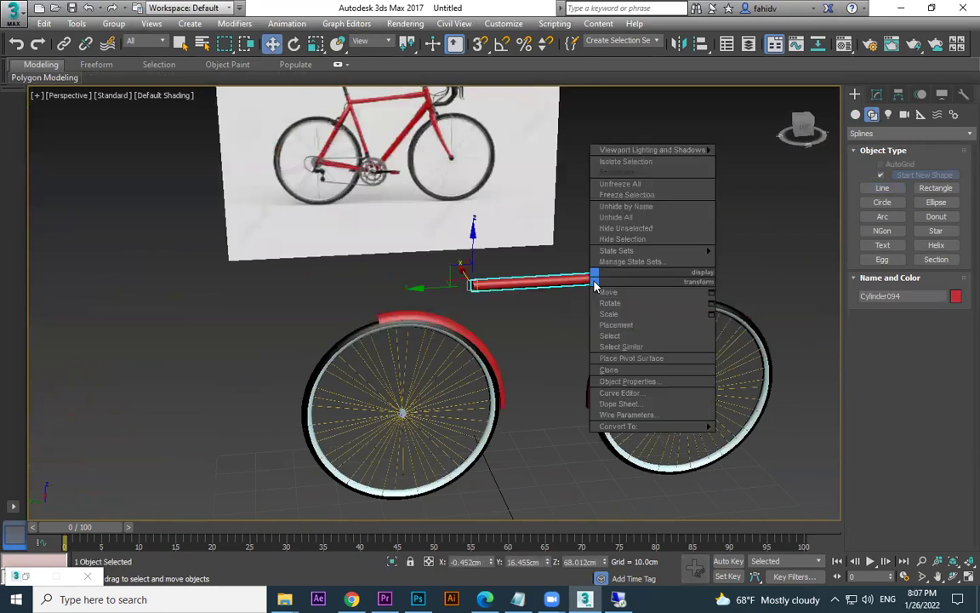
click(632, 161)
alt+middle_drag(632, 169, 453, 341)
right_click(451, 336)
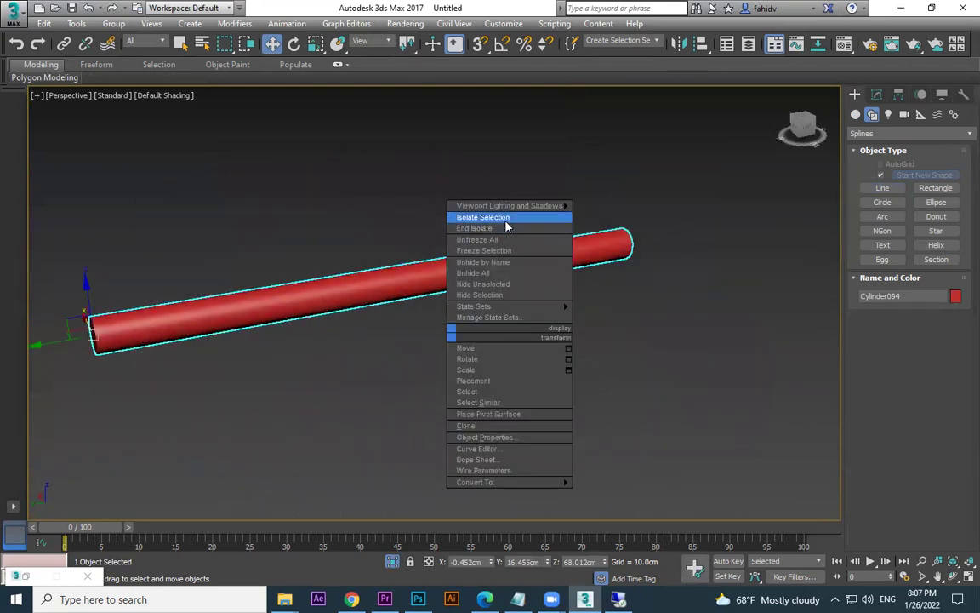
click(500, 228)
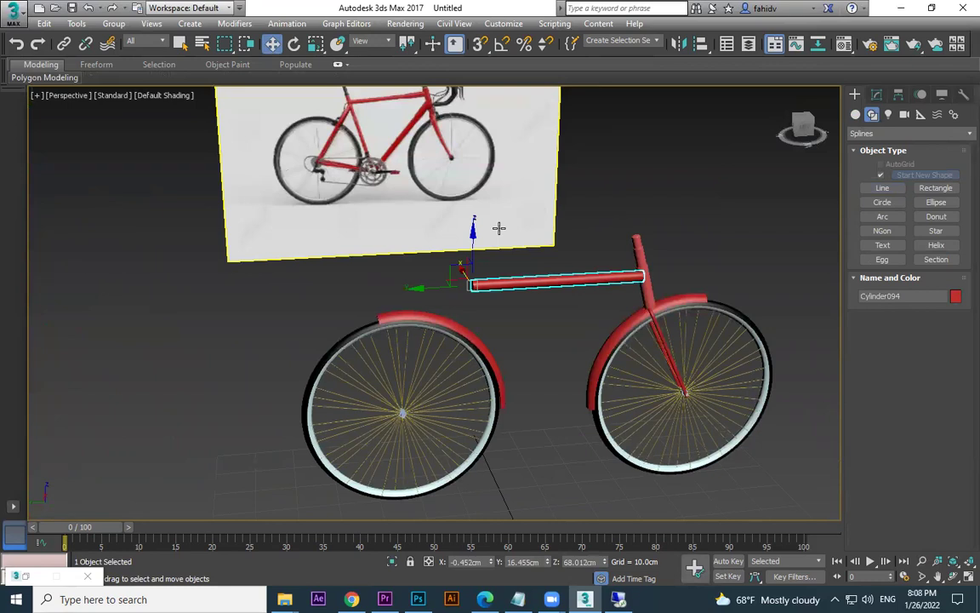
- Freeze all the bicycle parts except the reference image, and unfreeze everything again
click(567, 350)
alt+middle_drag(567, 350, 634, 299)
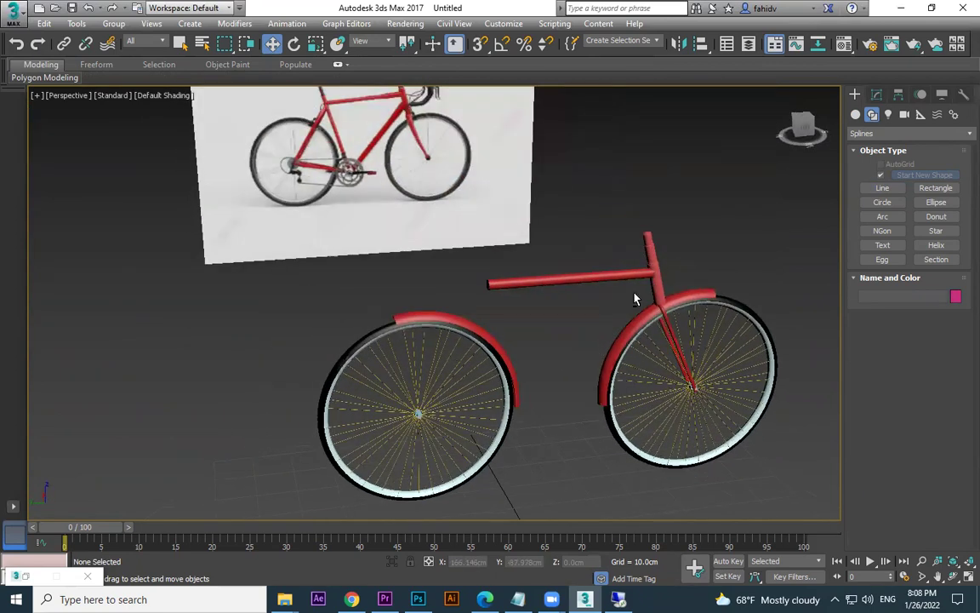
alt+middle_drag(737, 236, 766, 259)
drag(773, 212, 476, 520)
right_click(540, 383)
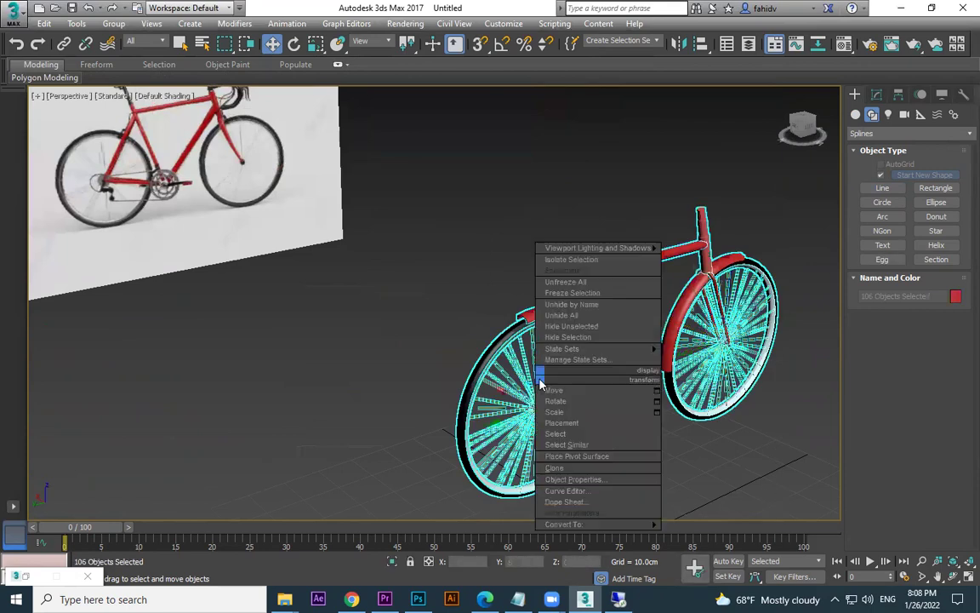
click(572, 293)
alt+middle_drag(723, 433, 671, 417)
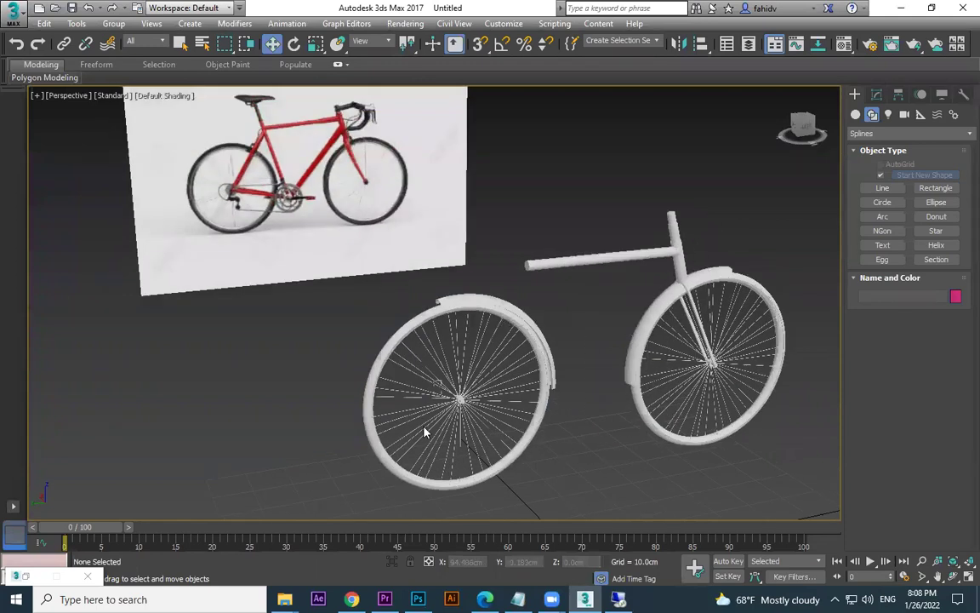
alt+middle_drag(493, 406, 637, 265)
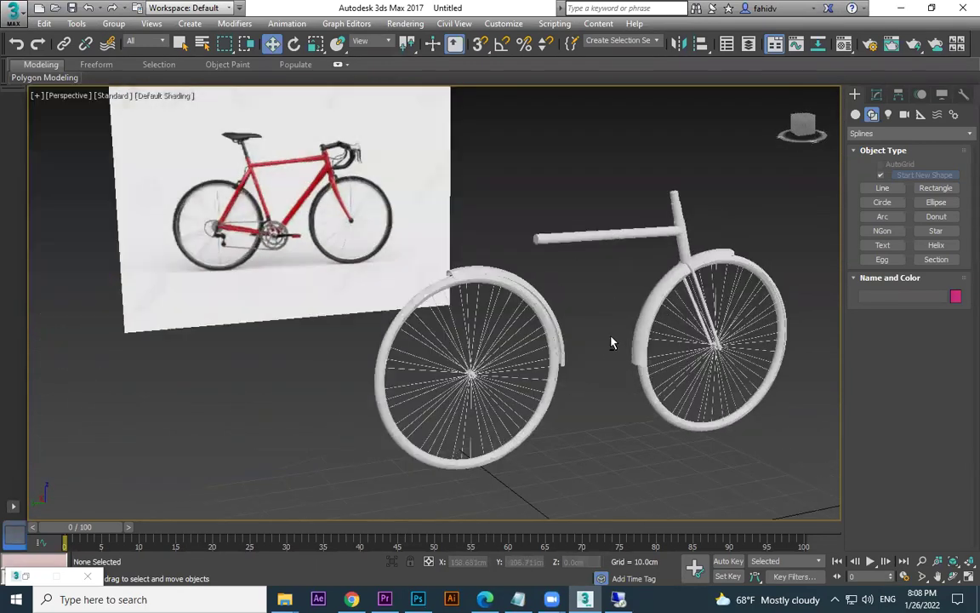
right_click(709, 292)
click(732, 202)
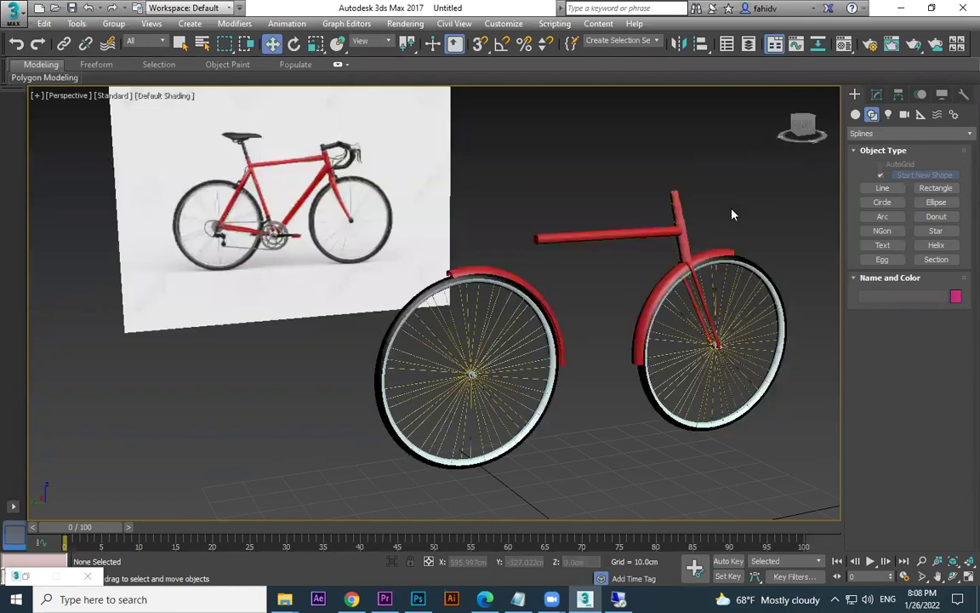
alt+middle_drag(676, 317, 739, 312)
drag(733, 222, 667, 304)
click(653, 214)
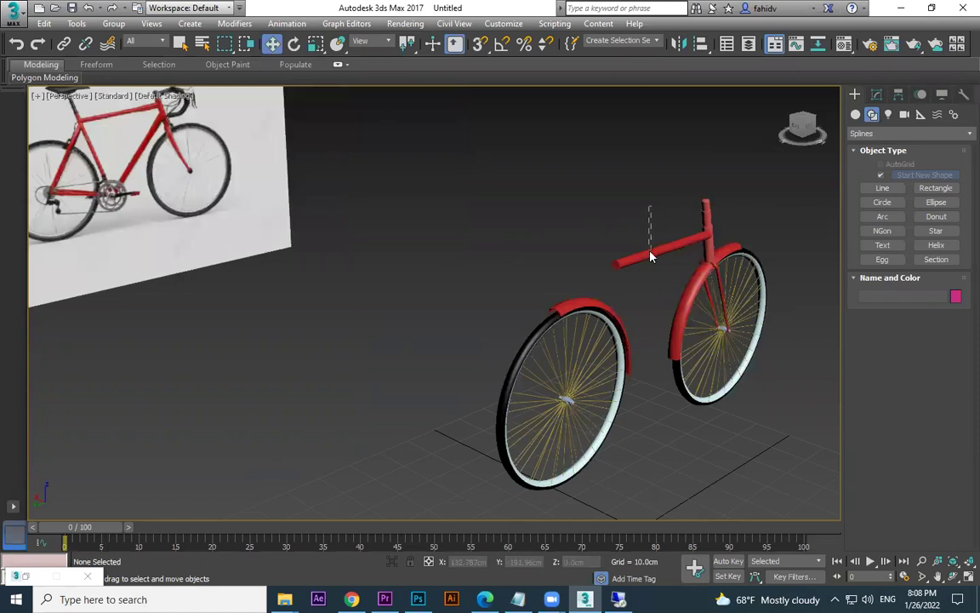
click(650, 258)
right_click(658, 209)
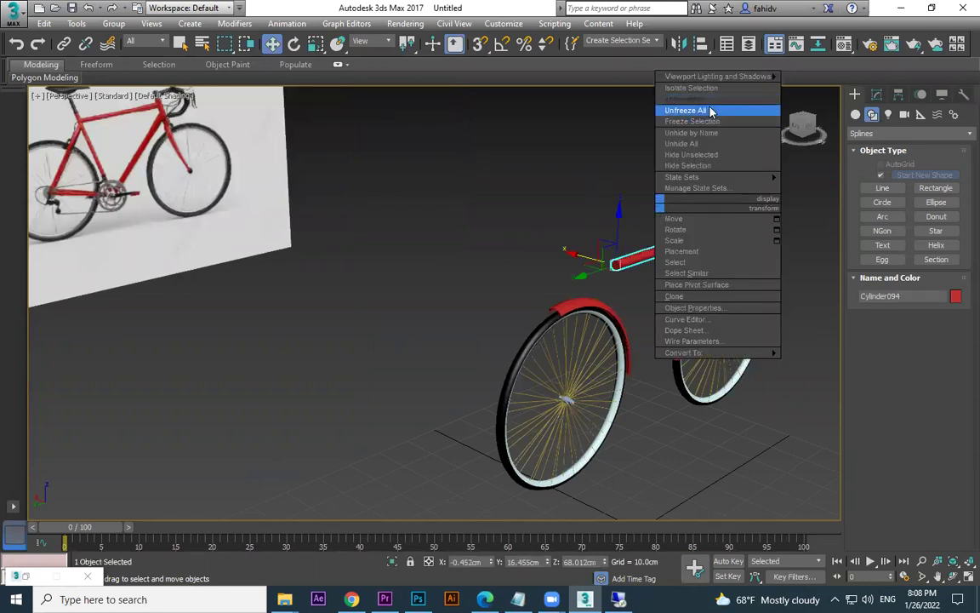
right_click(648, 218)
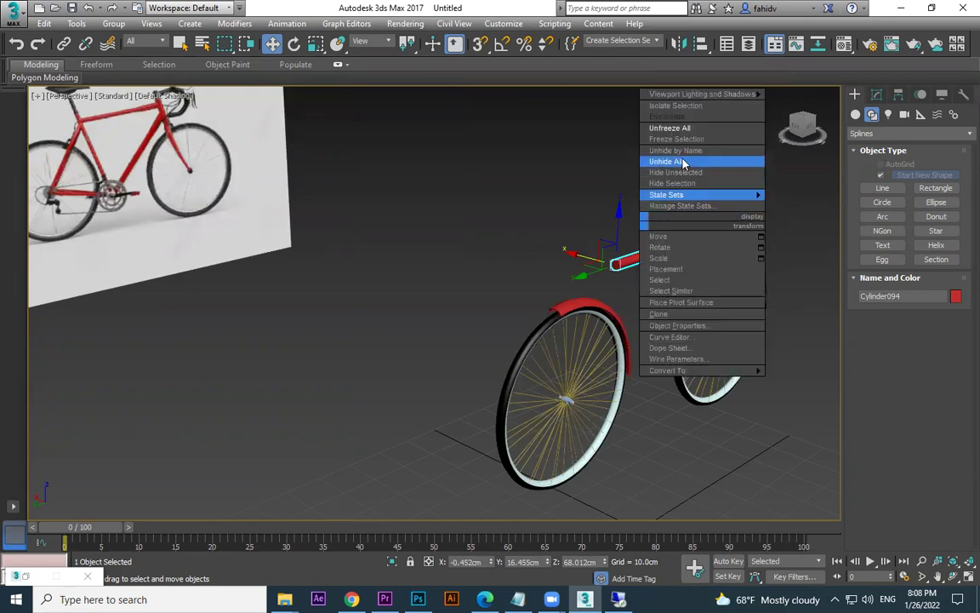
click(666, 161)
right_click(645, 205)
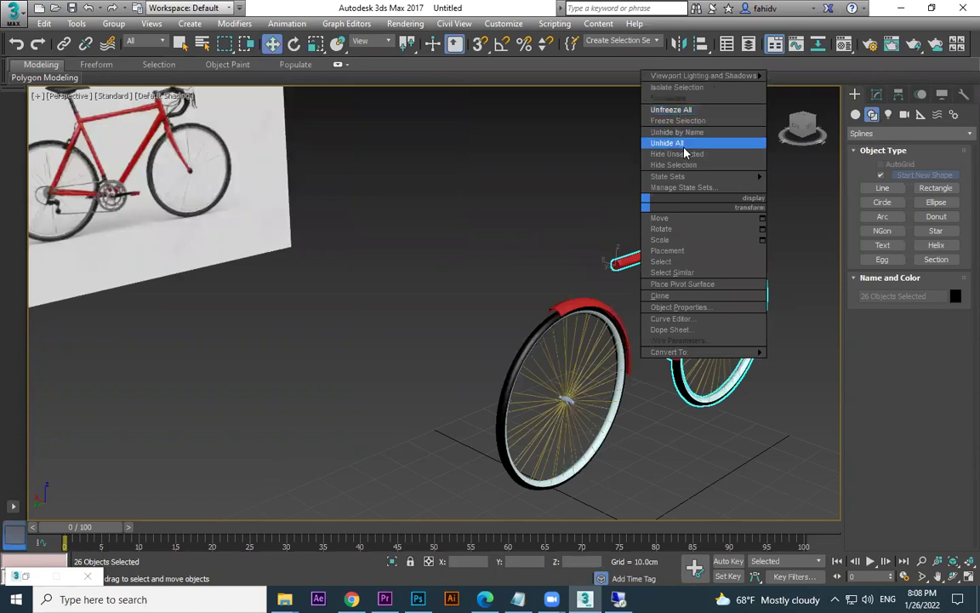
click(675, 145)
- Hide the top tube and unhide all objects again
click(630, 264)
right_click(647, 216)
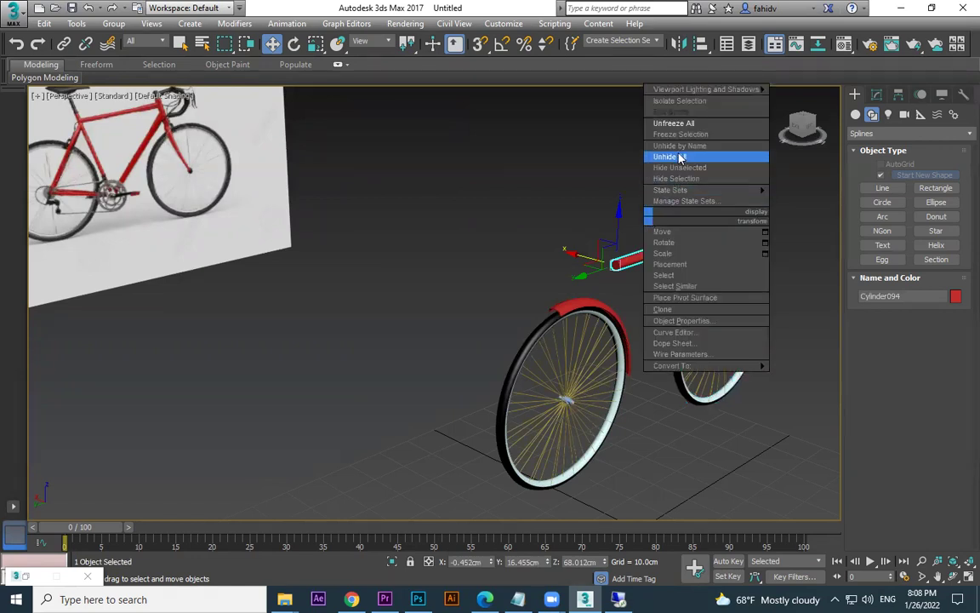
click(681, 178)
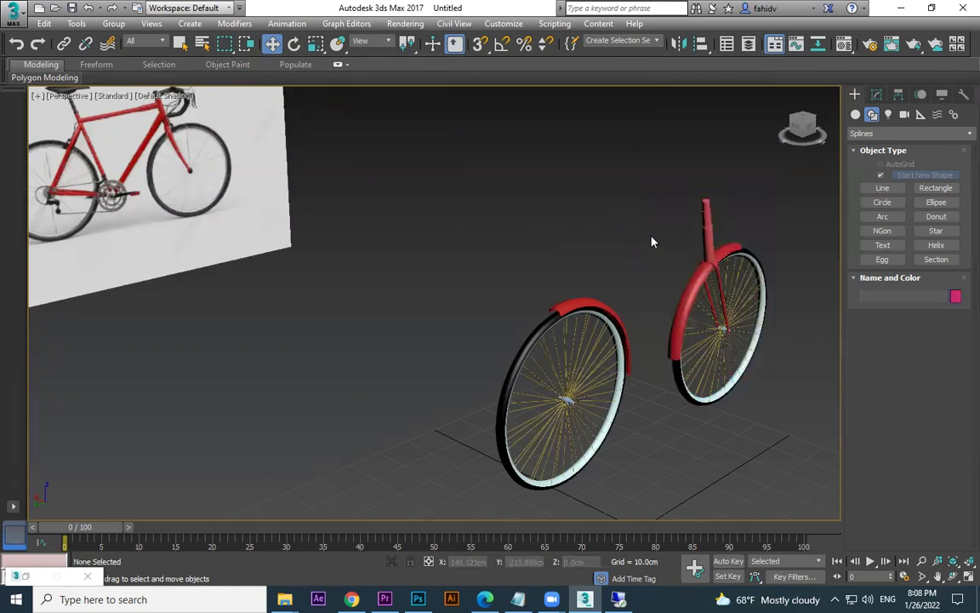
right_click(650, 242)
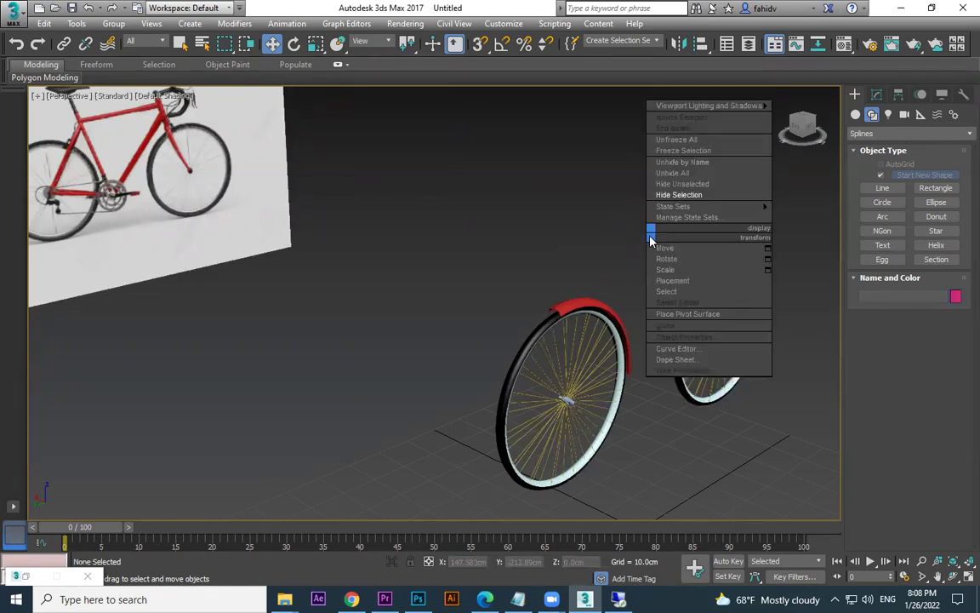
click(684, 174)
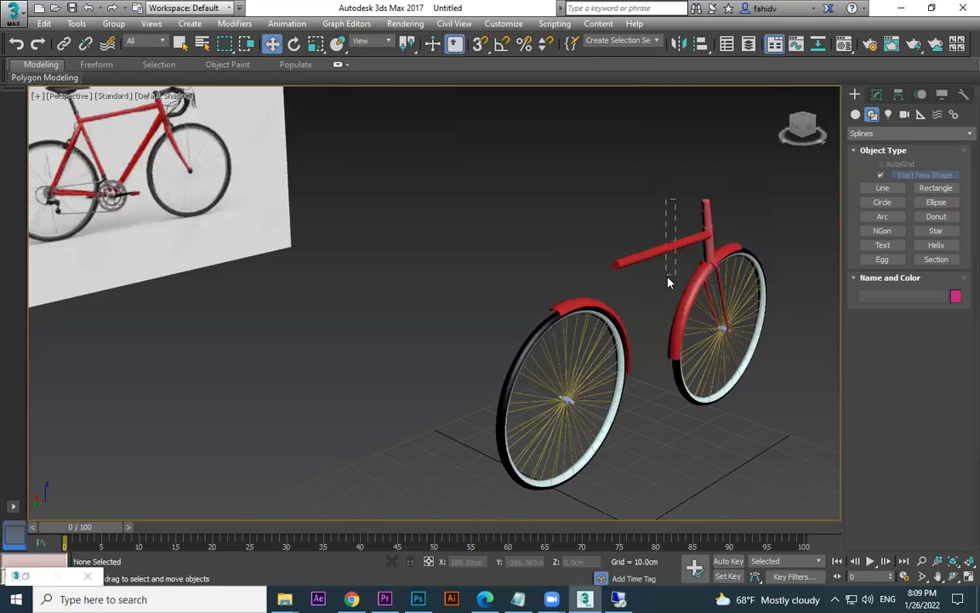
- Examine the assembled bicycle parts from the side and at an angle against the reference image
right_click(673, 243)
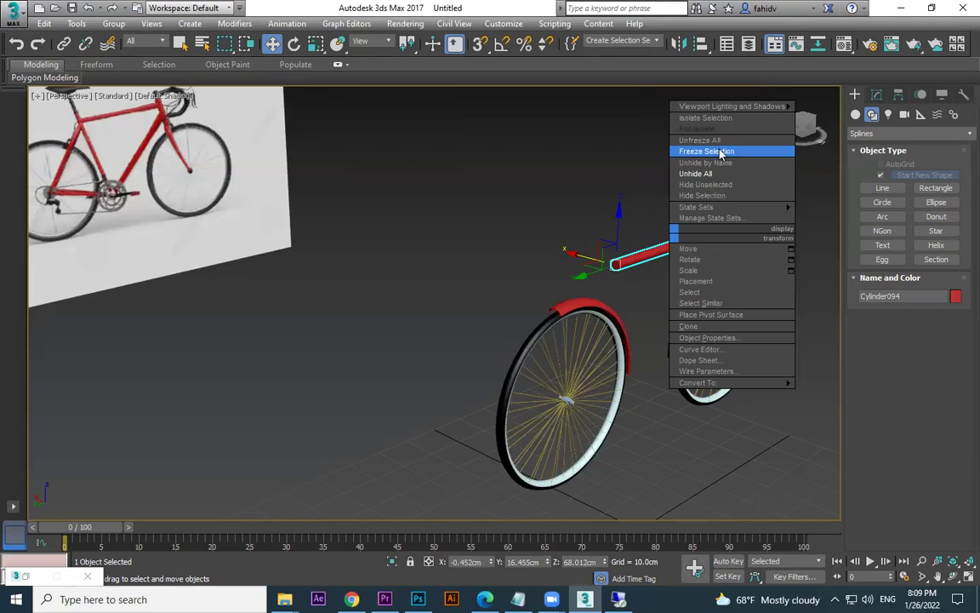
click(514, 228)
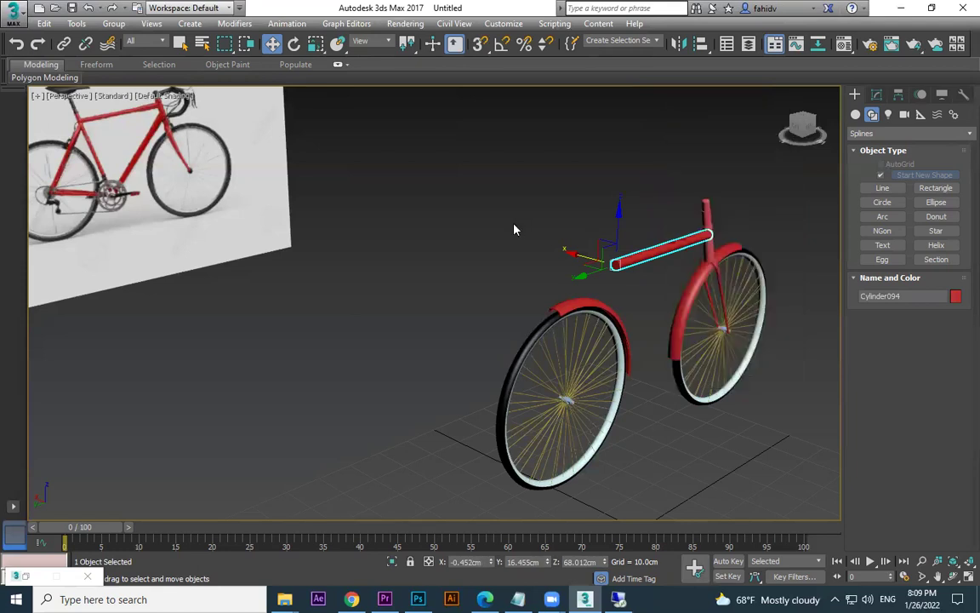
alt+middle_drag(705, 441, 597, 400)
click(696, 438)
scroll(598, 403, up, 3)
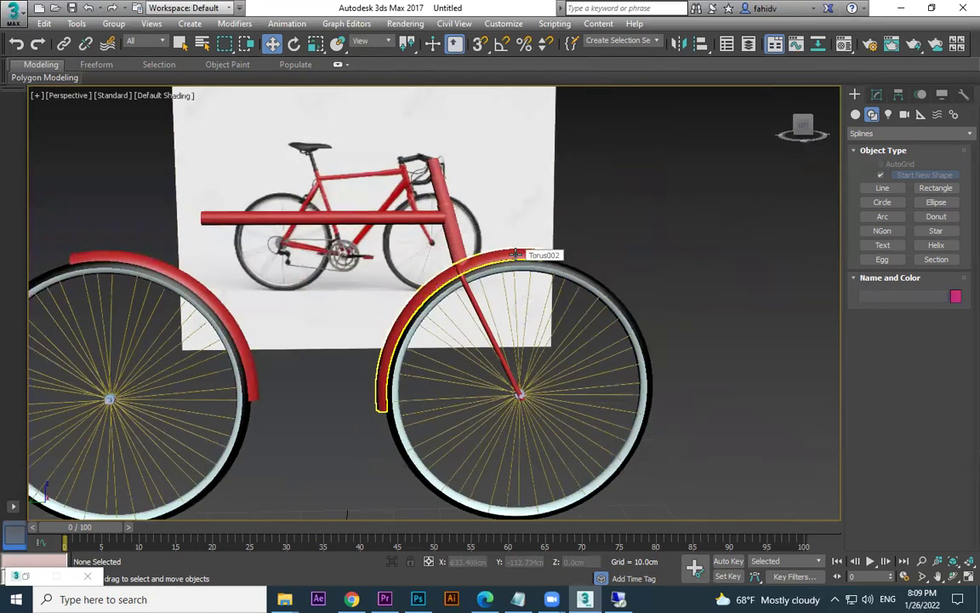
alt+middle_drag(685, 344, 677, 309)
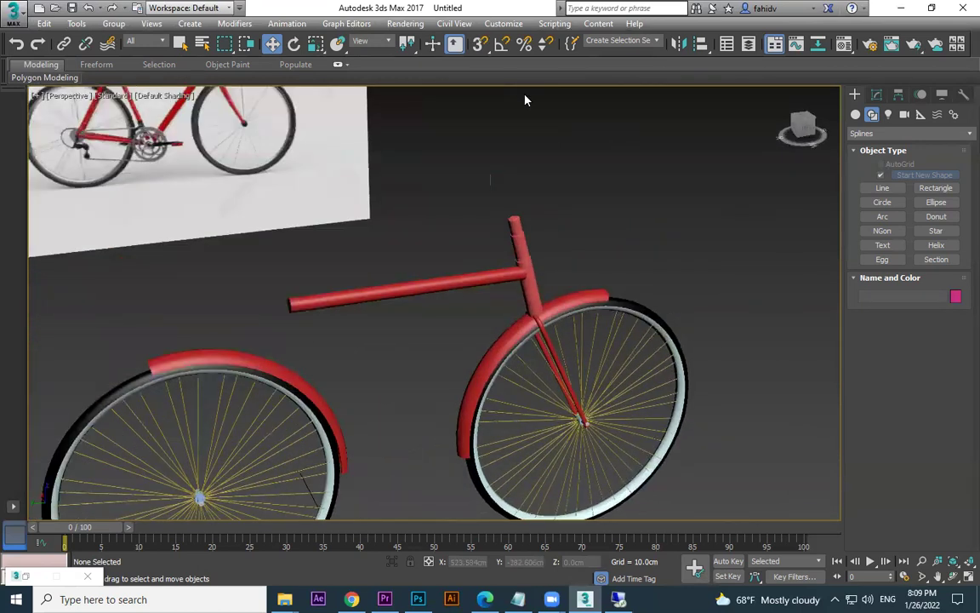
middle_drag(617, 274, 691, 293)
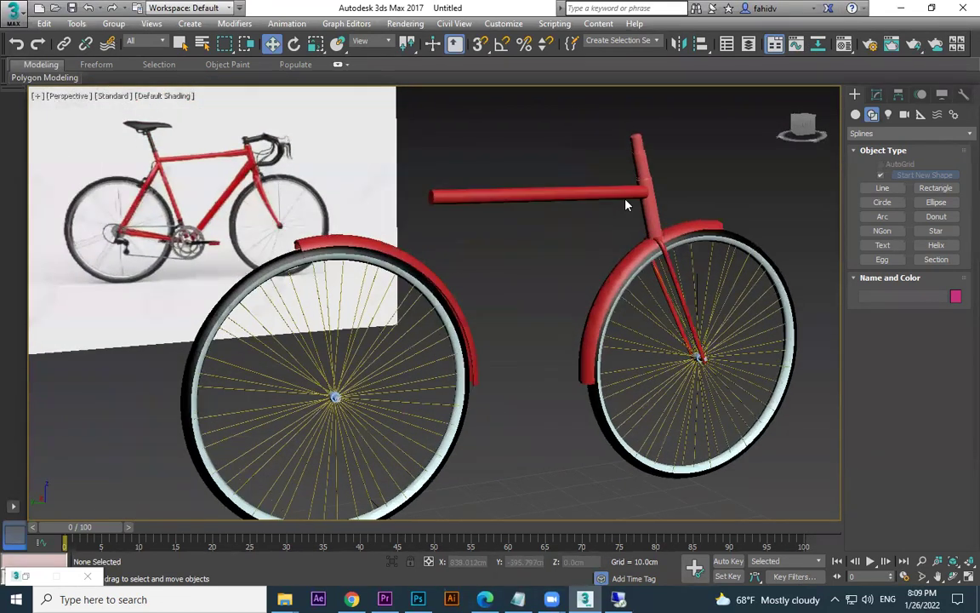